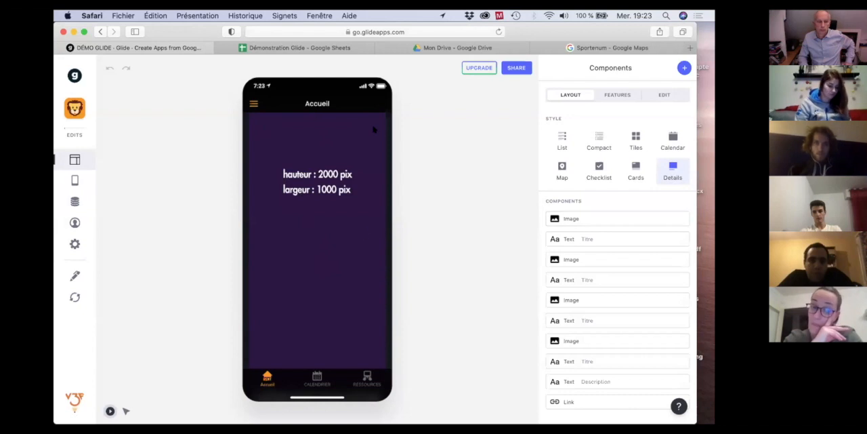
Examine the Accueil screen's images of different heights, along with its titles, description and link.
scroll(362, 234, down, 2)
scroll(362, 234, up, 2)
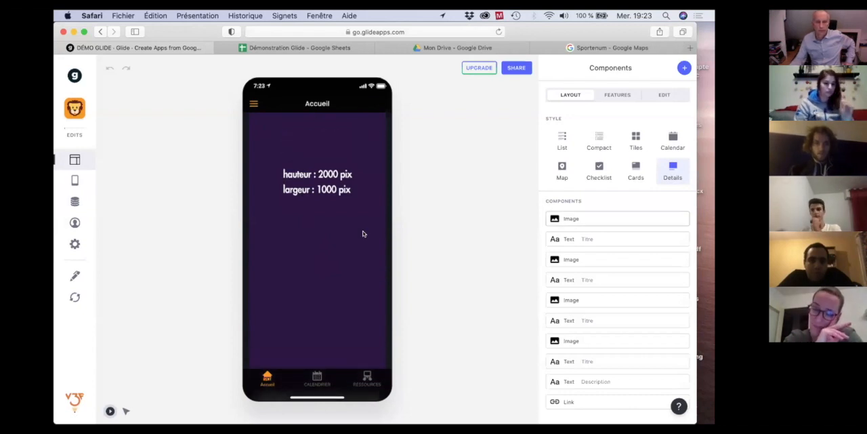
scroll(362, 234, down, 4)
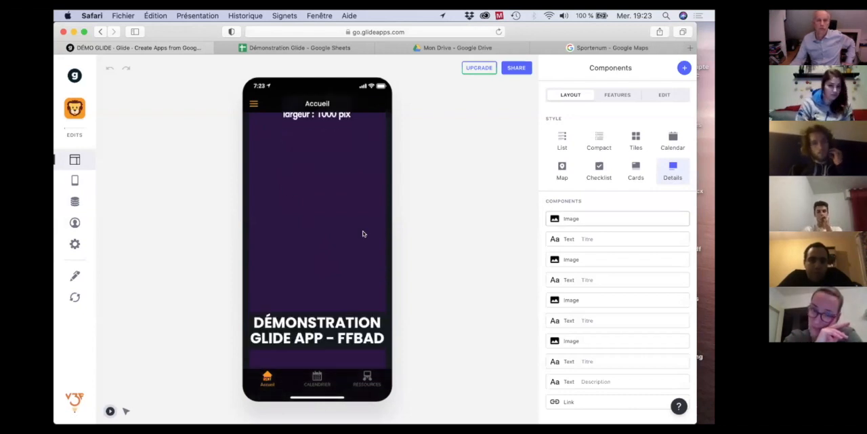
scroll(363, 234, down, 6)
scroll(363, 233, down, 5)
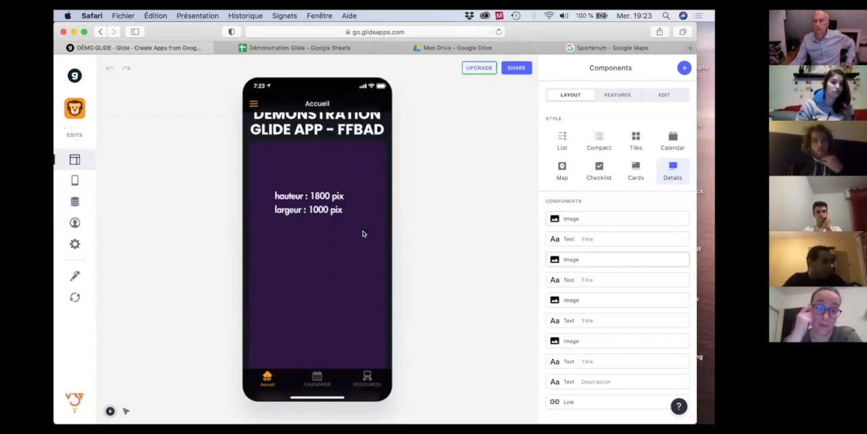
scroll(362, 234, down, 2)
scroll(363, 234, down, 10)
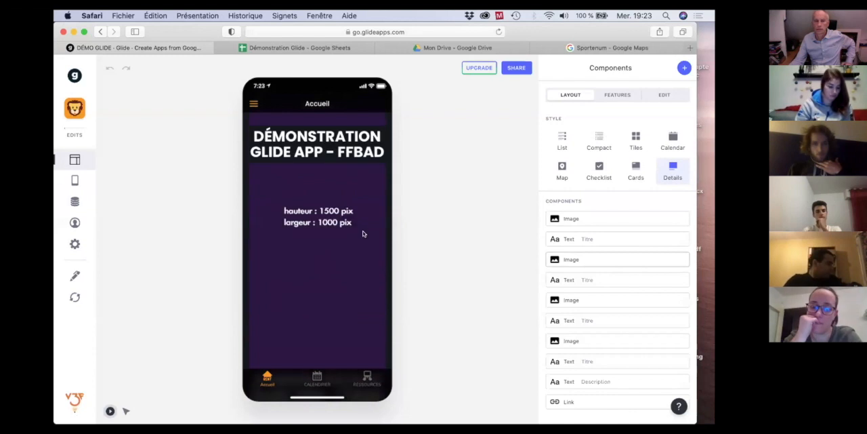
scroll(363, 234, down, 8)
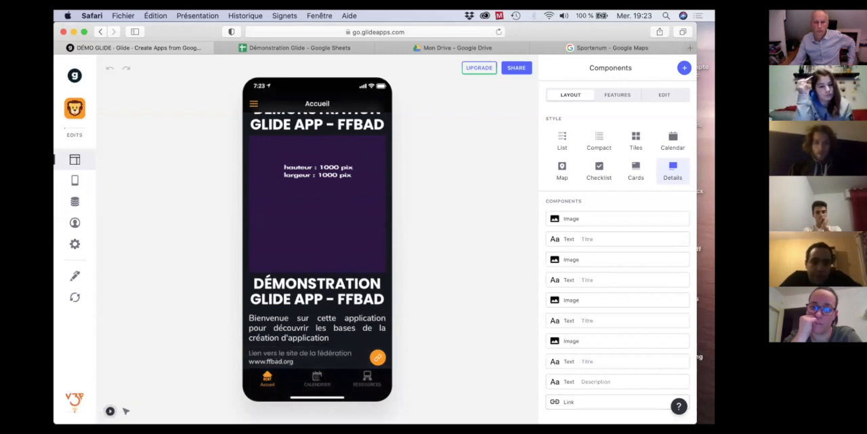
Remove the Open Form button from the Formation Glide #2 event's detail screen in the Calendrier tab.
click(317, 379)
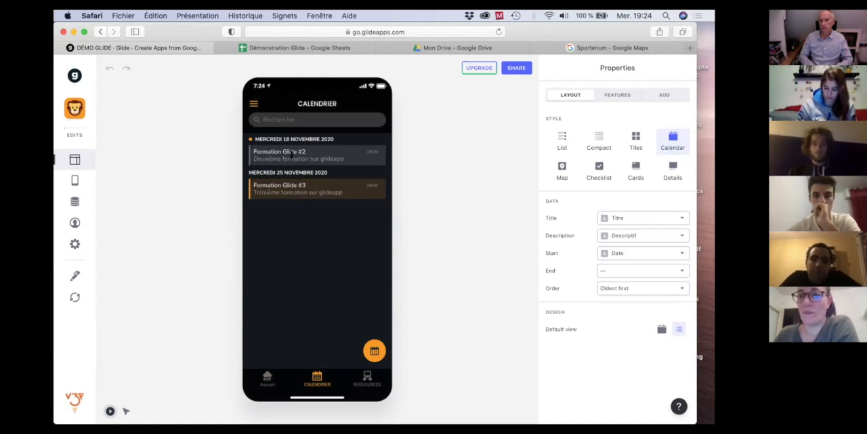
click(293, 154)
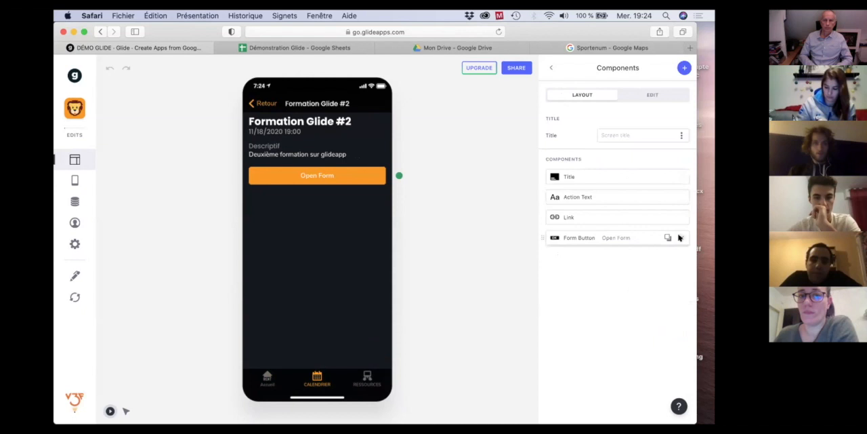
click(680, 238)
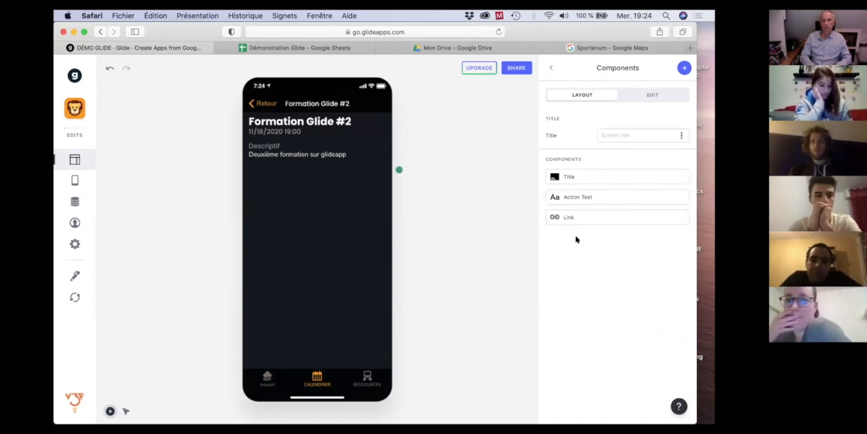
Add a Map component to the Formation Glide #2 detail screen.
click(684, 69)
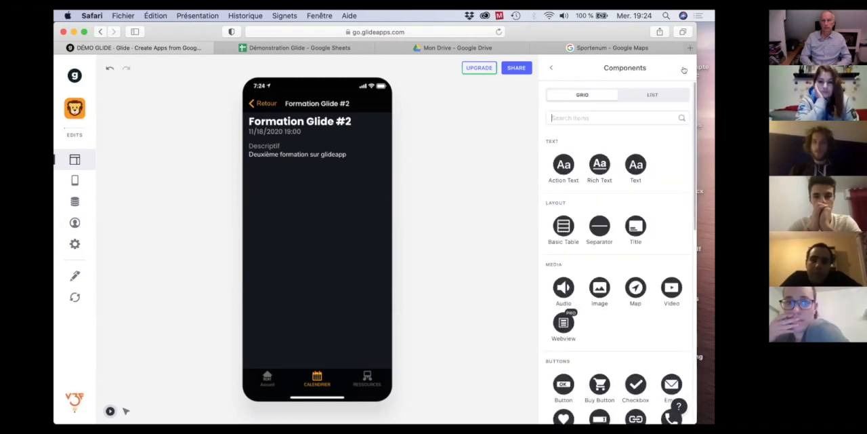
scroll(631, 169, down, 2)
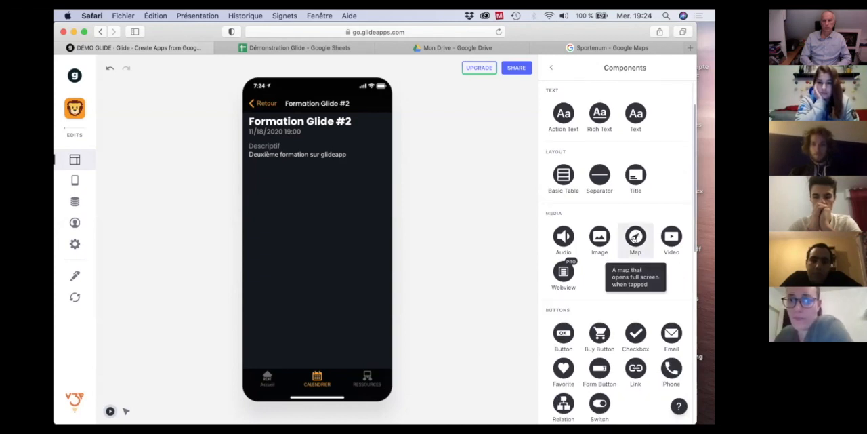
click(634, 238)
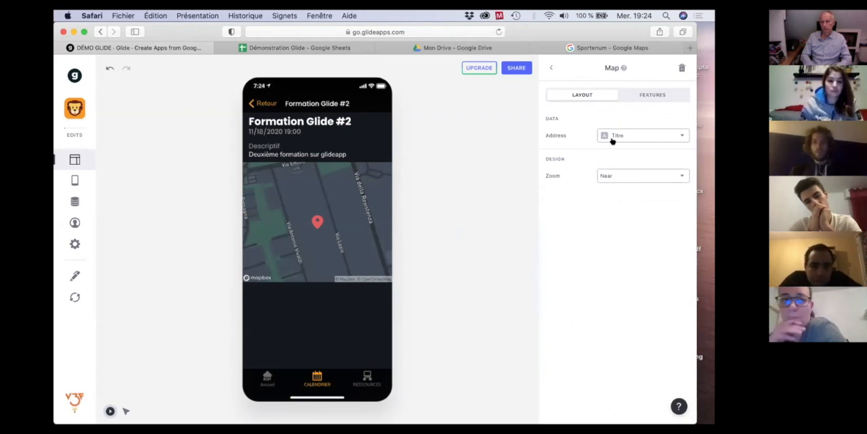
Switch to the Démonstration Glide spreadsheet and add an Adresse column header in cell E1 of the Calendrier sheet.
click(283, 49)
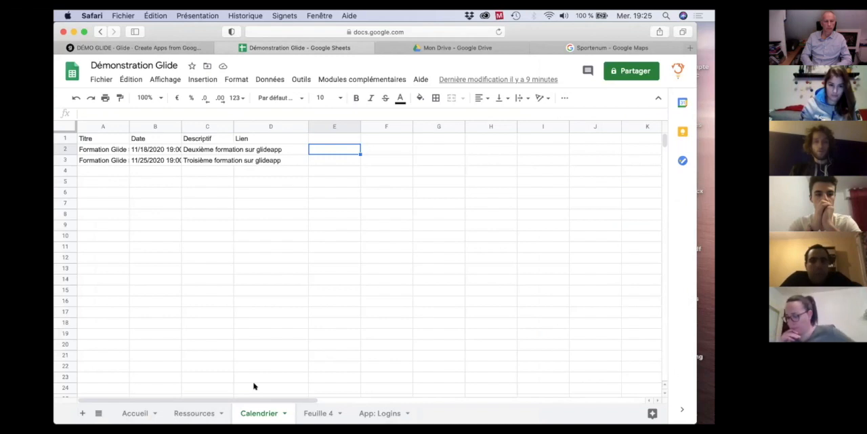
click(328, 140)
text(Adresse)
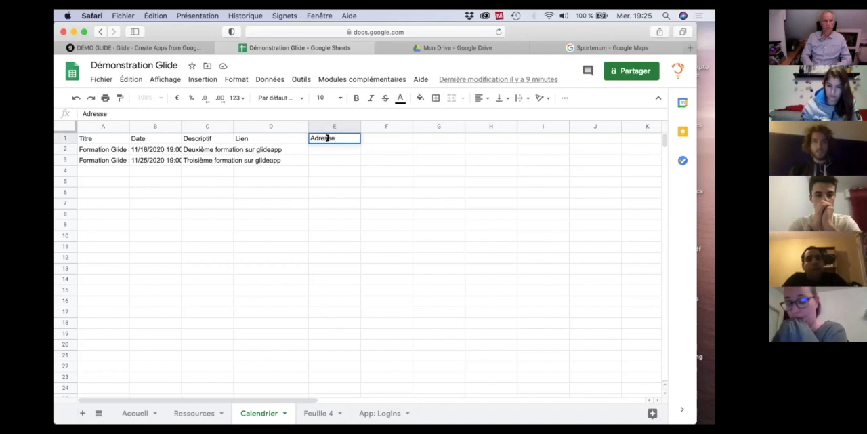
key(Return)
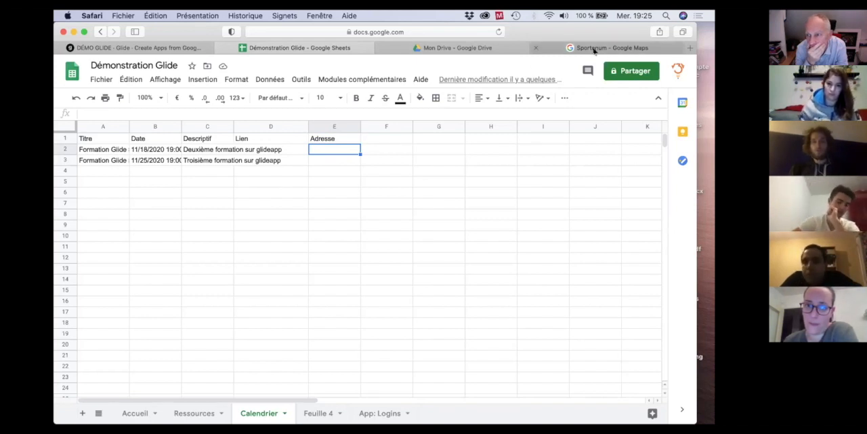
Copy the Sportenum venue's address from Google Maps into cell E2 of the Calendrier sheet.
mouse_move(594, 49)
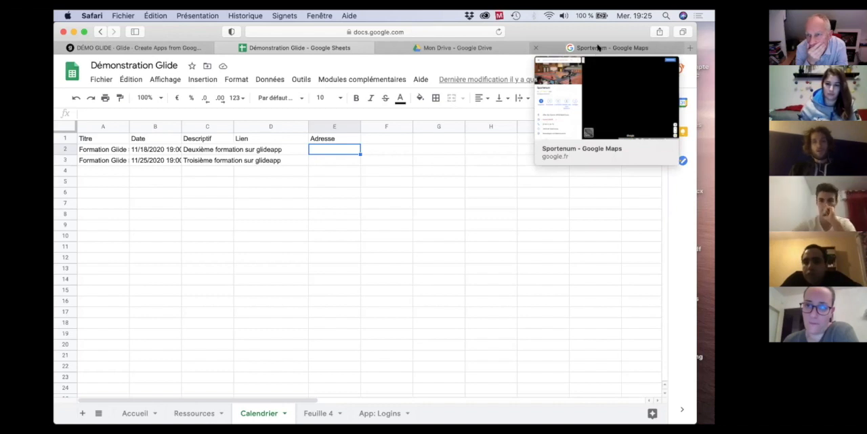
click(535, 51)
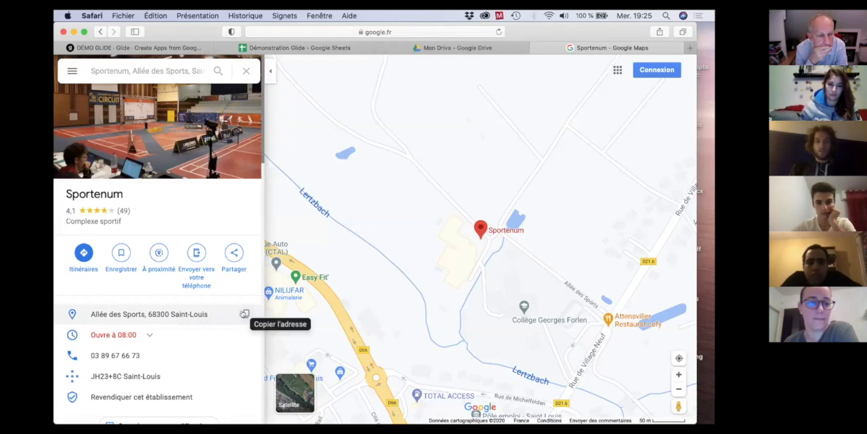
click(244, 314)
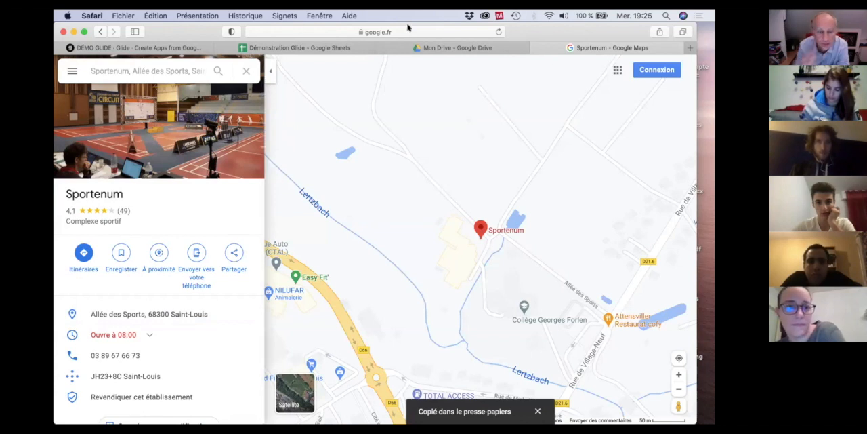
click(329, 49)
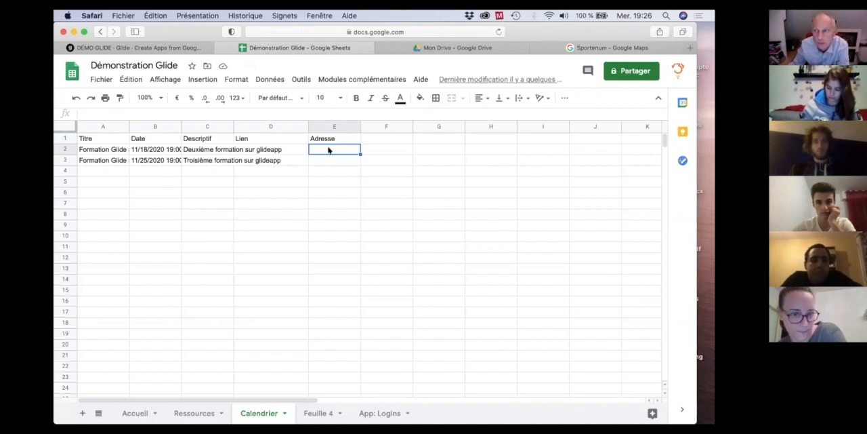
key(super+v)
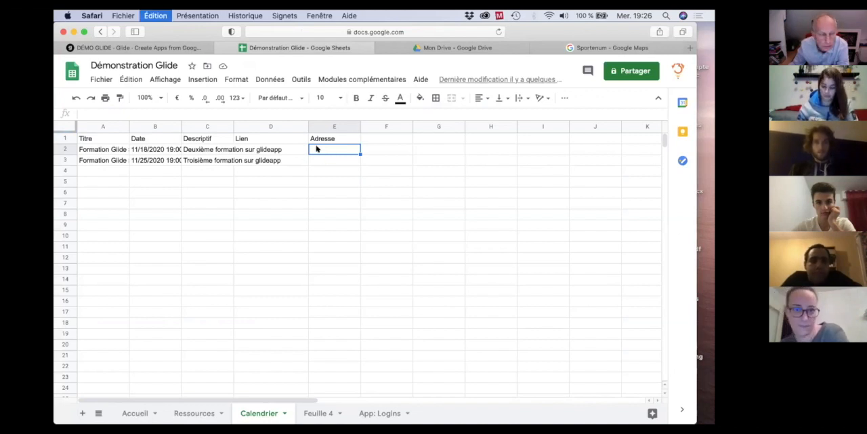
click(371, 223)
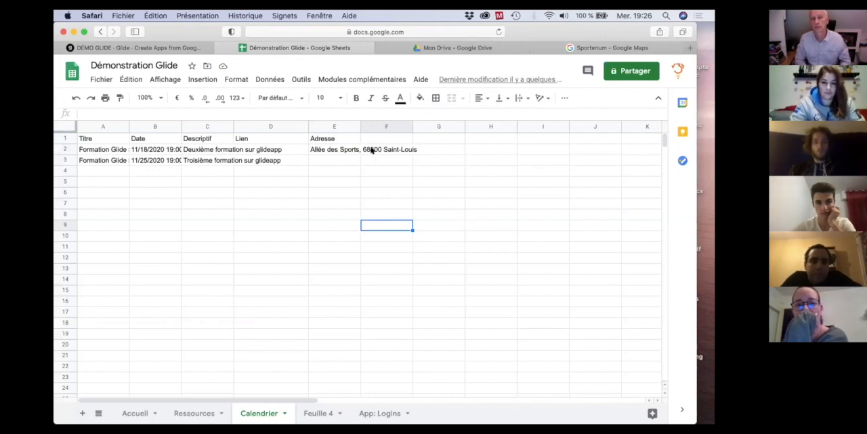
click(320, 150)
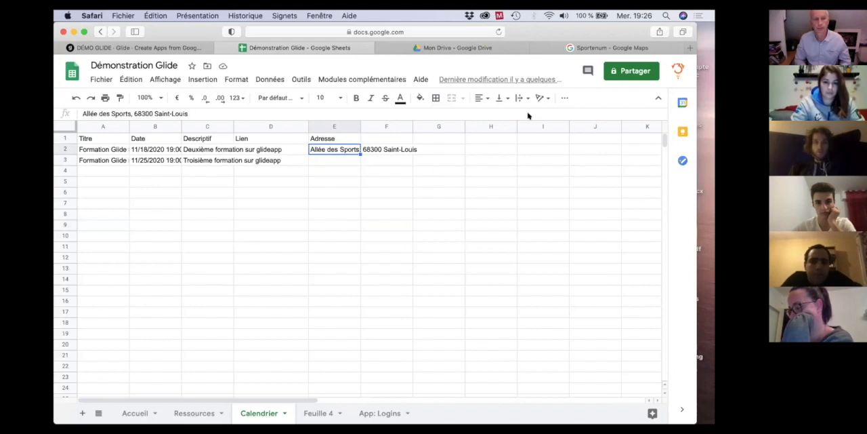
Switch back to Glide, accept automatic components for the new sheet columns, and reopen the Formation Glide #2 event.
click(119, 48)
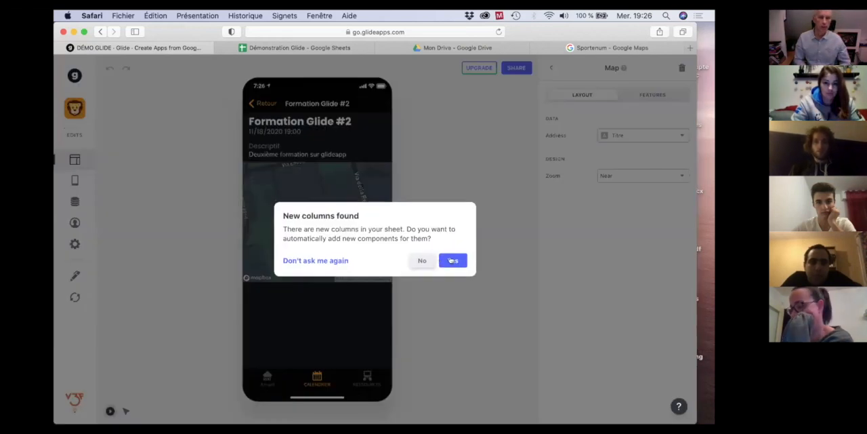
click(452, 260)
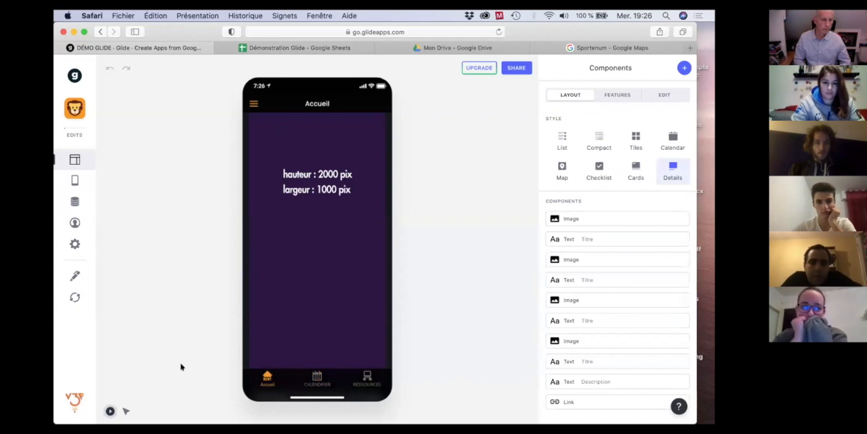
click(317, 377)
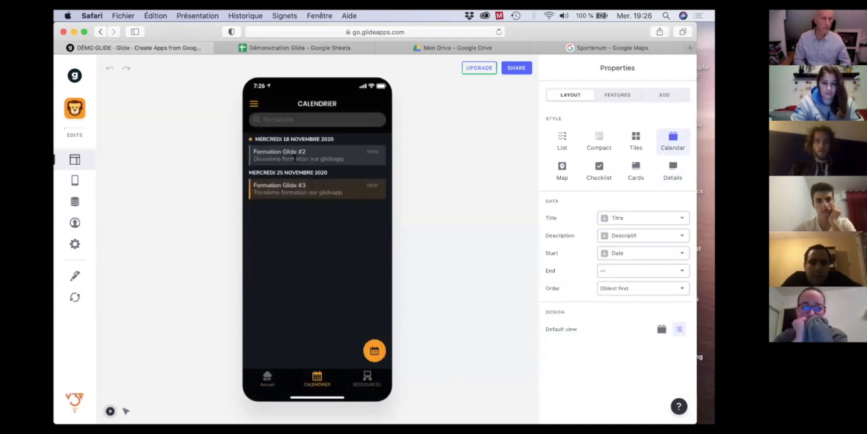
click(292, 153)
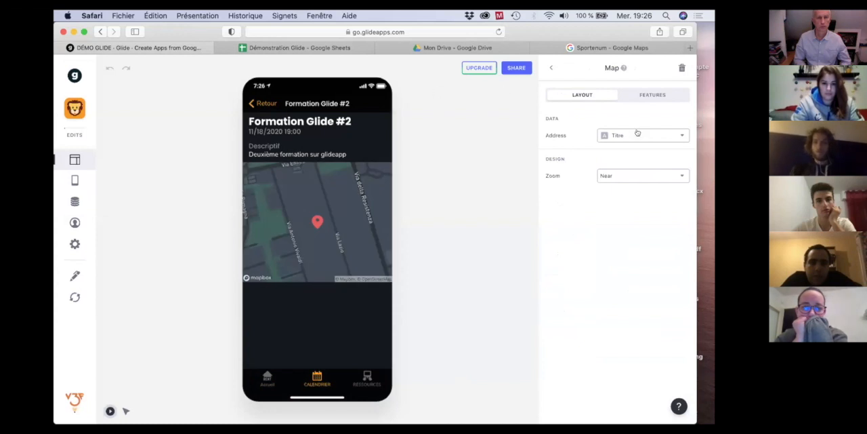
Set the Map component's address source to the Adresse column and reload the sheet data.
click(550, 68)
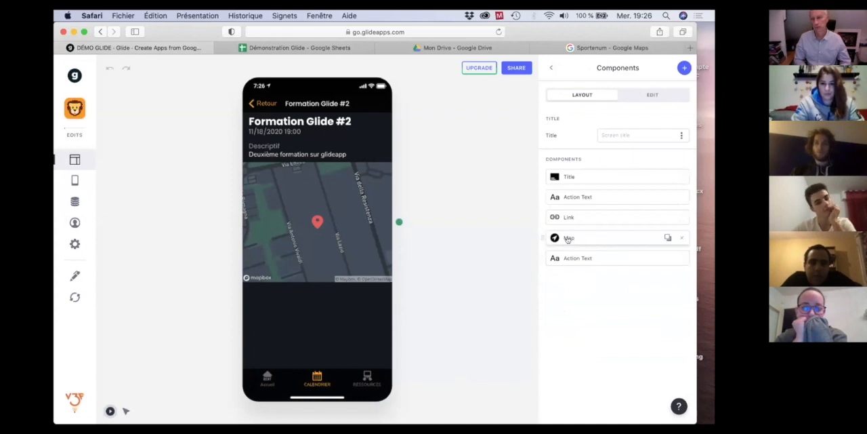
click(568, 239)
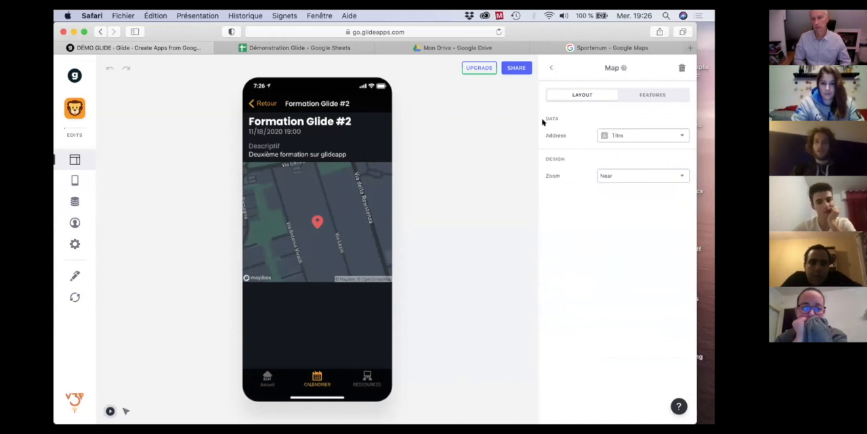
click(647, 136)
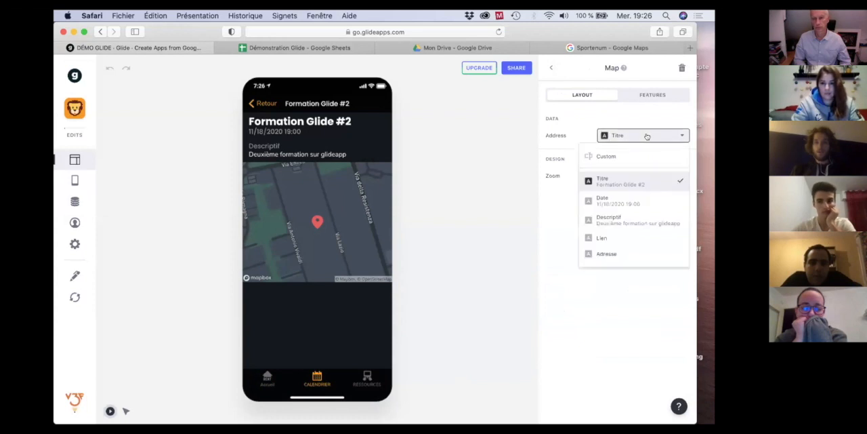
click(608, 252)
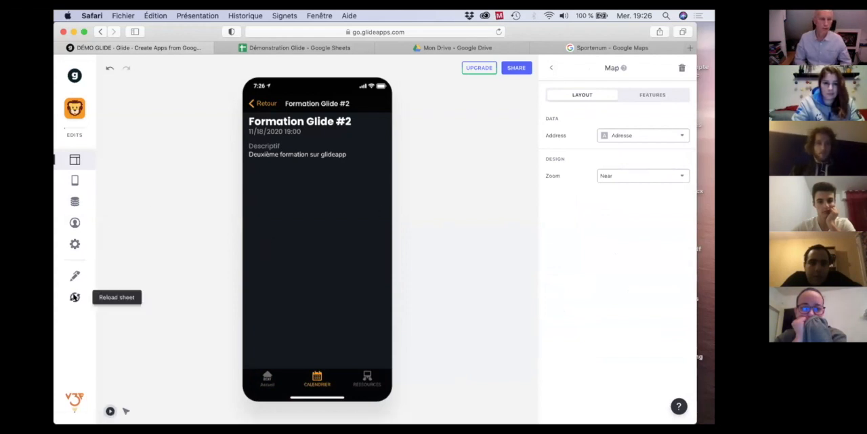
click(74, 297)
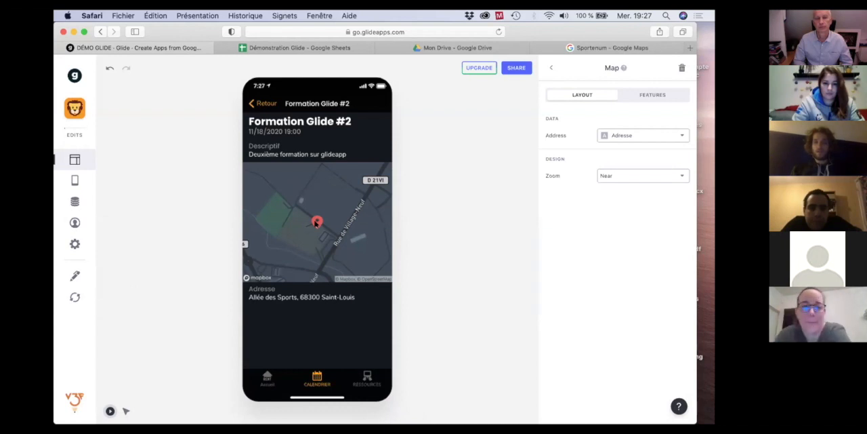
Test the location pin on the event's map and decline opening Plans.
click(316, 224)
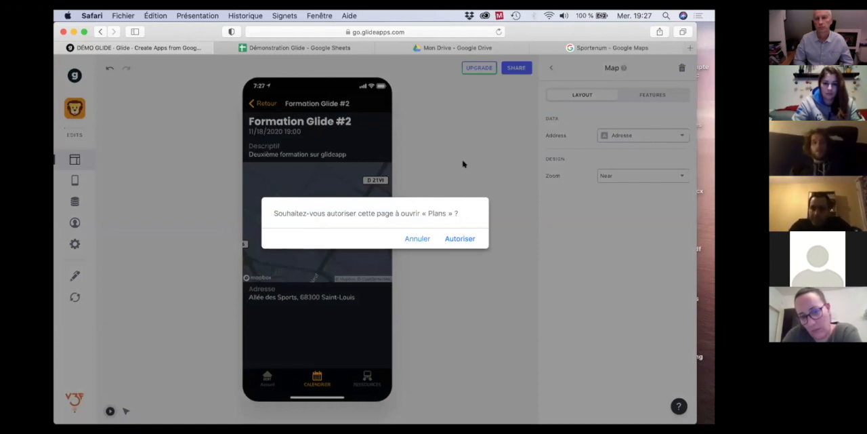
click(418, 238)
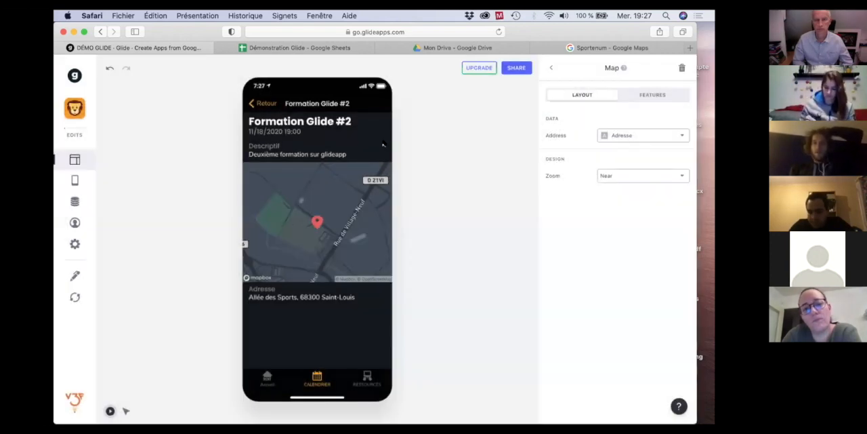
Try the Medium and Far zoom levels on the Map component and set it back to Near.
click(664, 175)
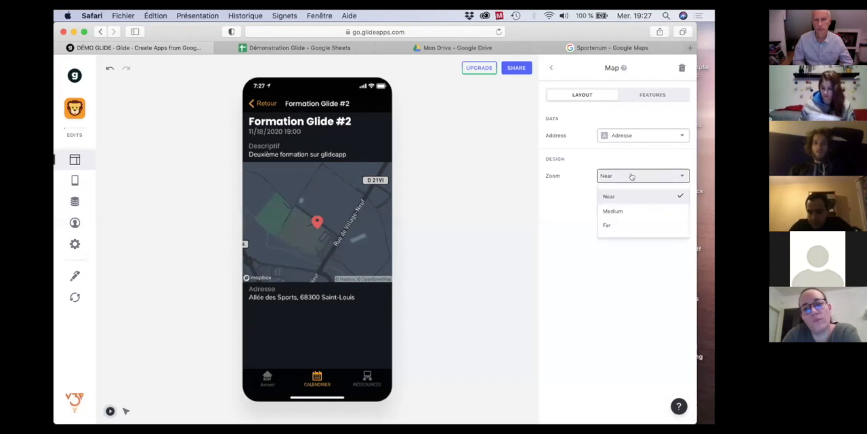
click(614, 211)
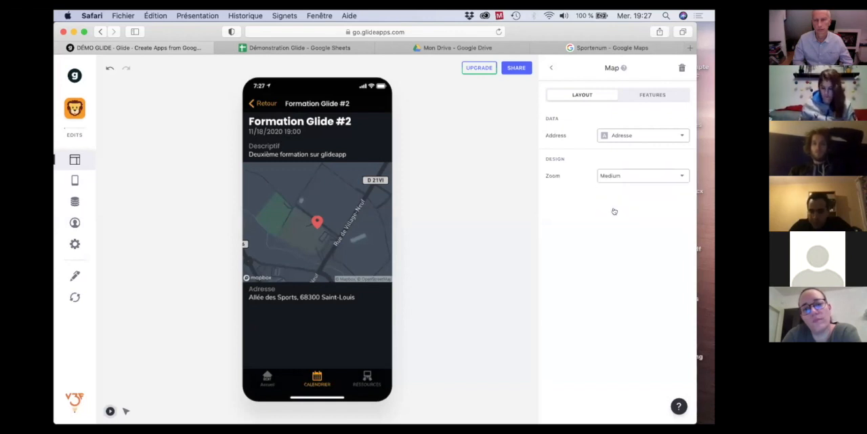
click(635, 179)
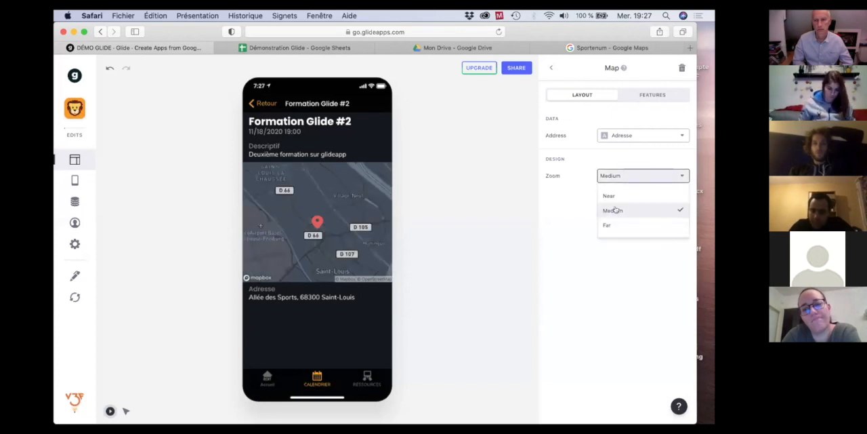
click(612, 223)
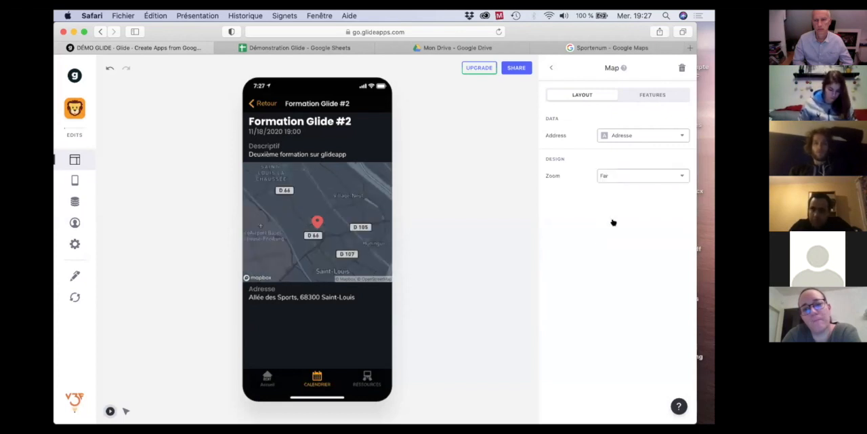
click(641, 177)
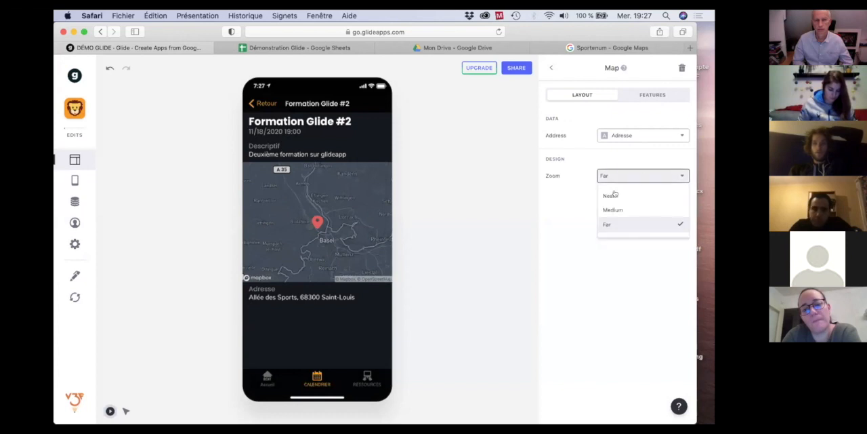
click(615, 195)
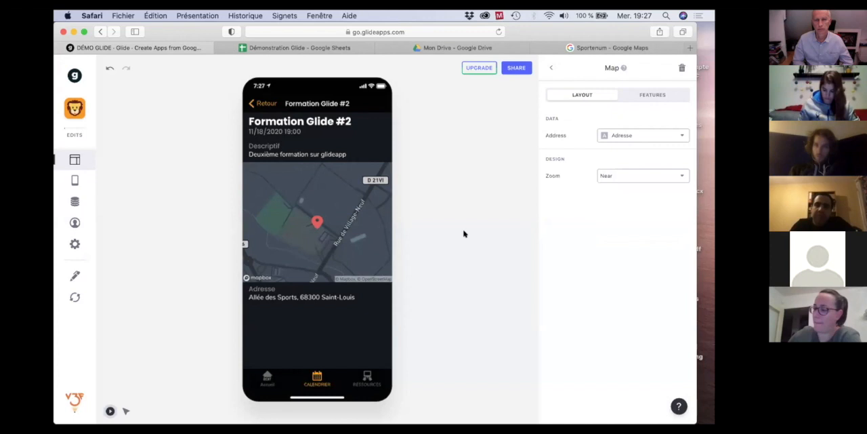
Delete the Action Text component showing the address below the map and open the Formation Glide #3 event.
click(550, 70)
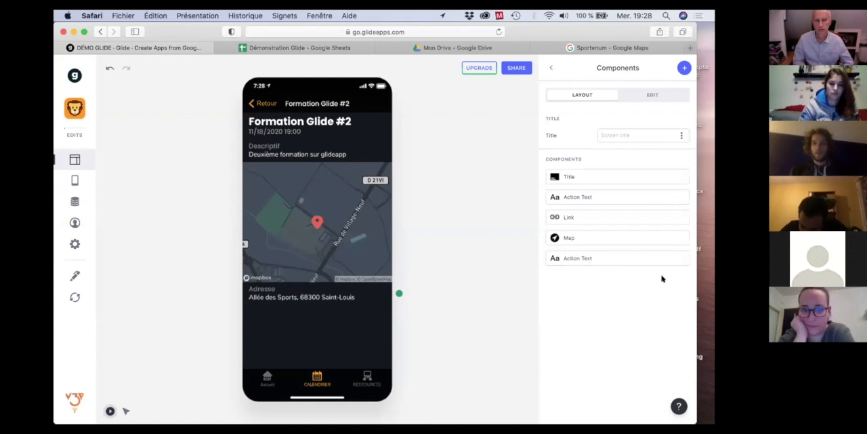
click(682, 258)
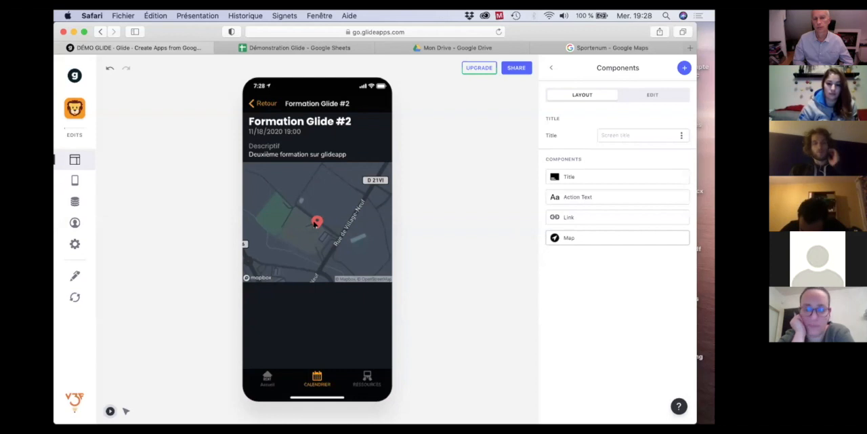
click(262, 105)
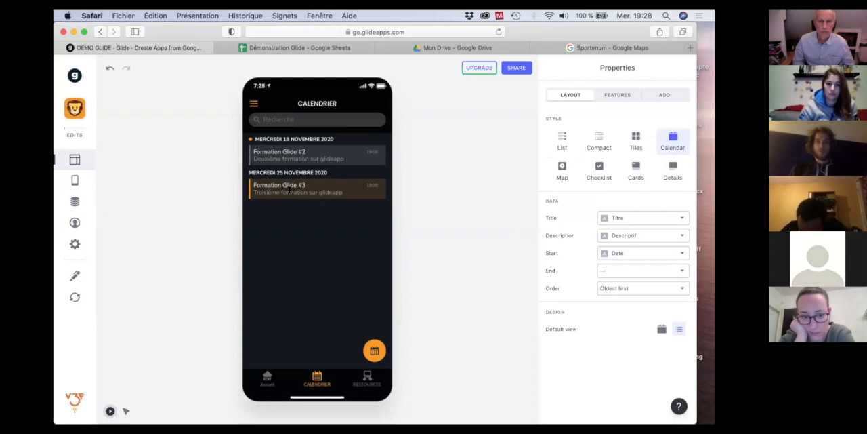
click(313, 189)
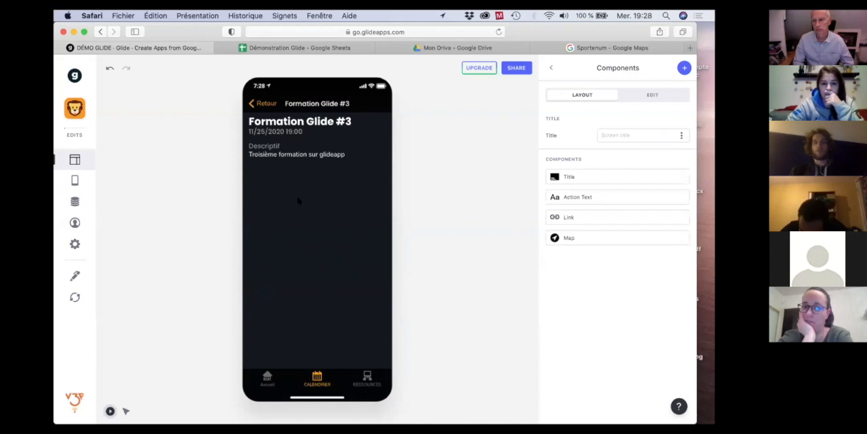
Switch to Google Maps, search for Riverhin in Village-Neuf and copy the venue's address.
click(628, 49)
click(165, 72)
triple_click(166, 72)
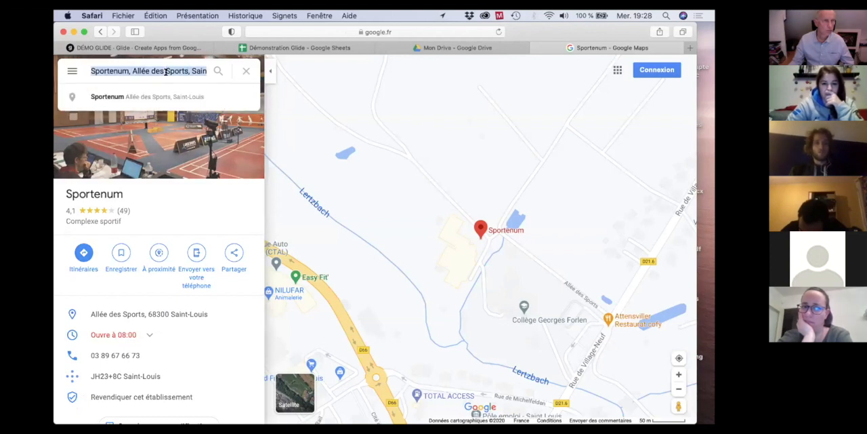
text(river)
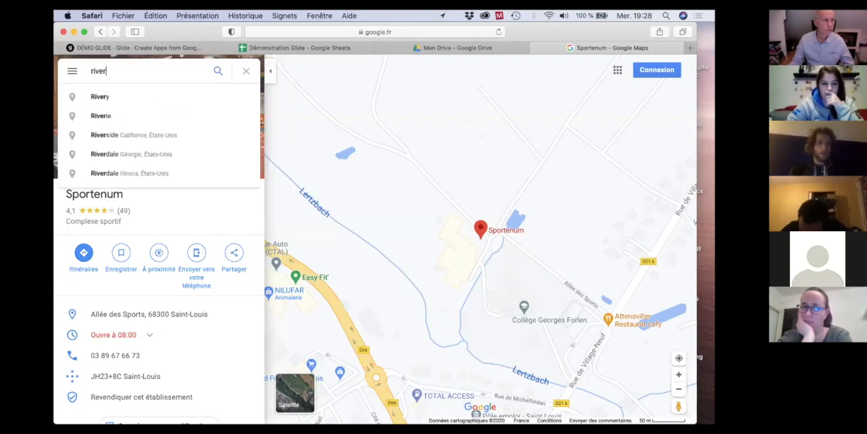
text(hin)
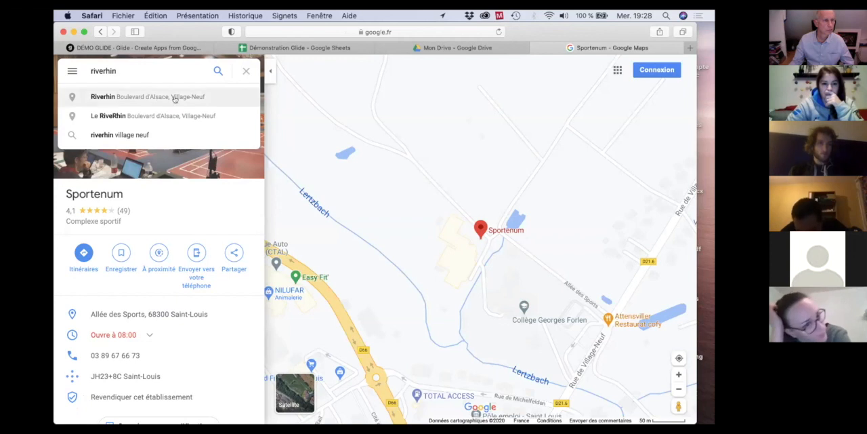
click(158, 99)
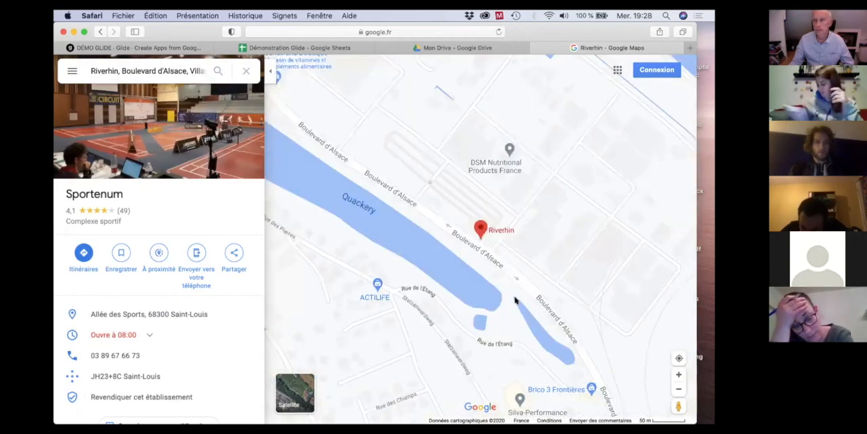
mouse_move(208, 291)
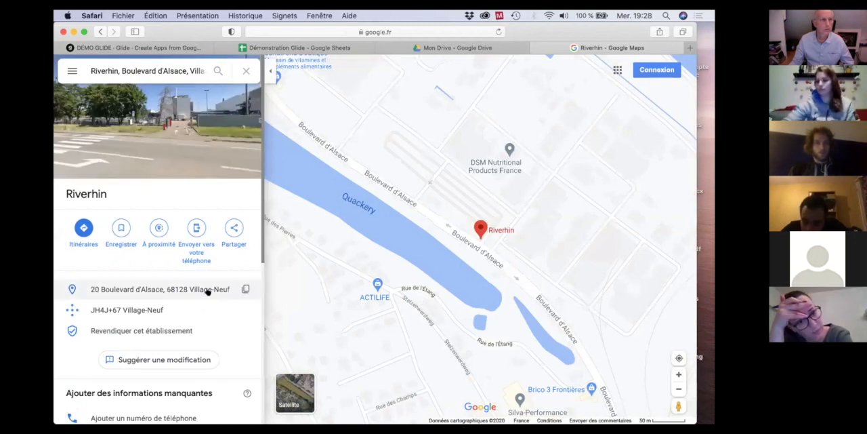
click(244, 289)
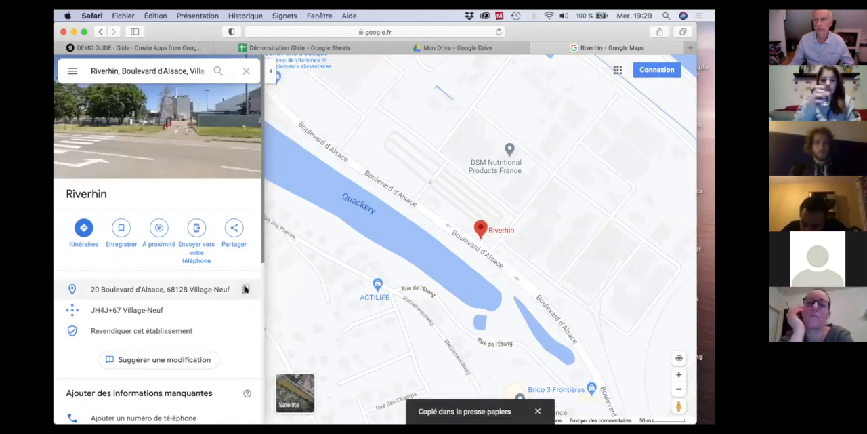
Paste the Riverhin address into cell E3 of the Calendrier sheet in Google Sheets.
click(296, 48)
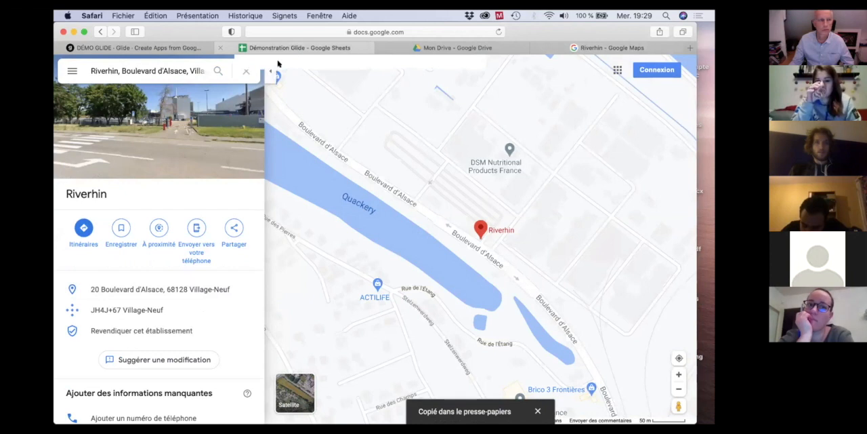
click(328, 161)
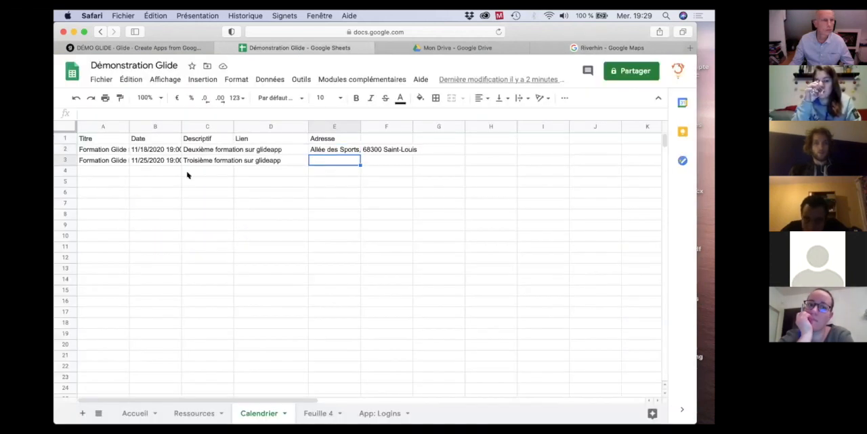
key(super+v)
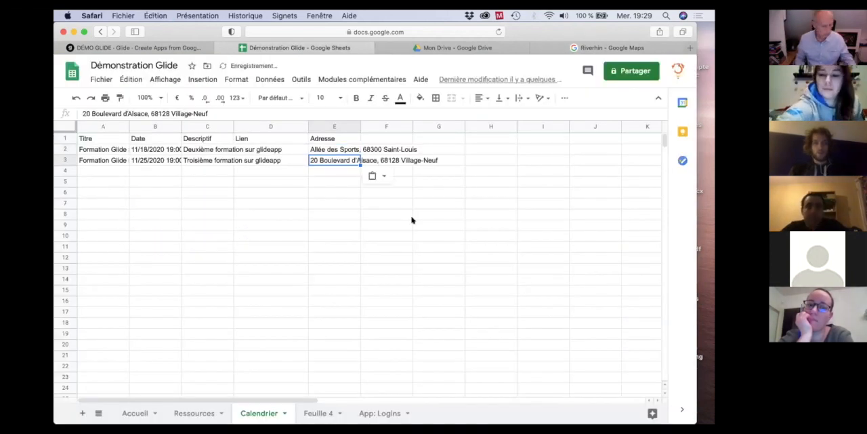
click(406, 214)
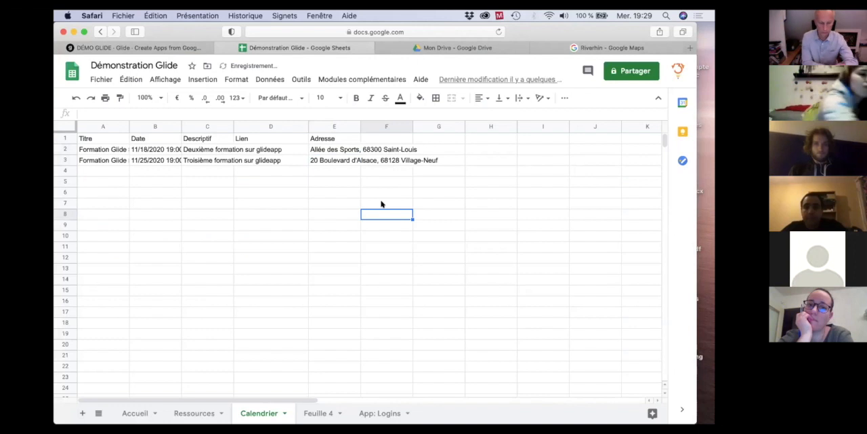
Switch back to Glide, reload the sheet data and reopen the Formation Glide #3 event to check its map.
click(94, 49)
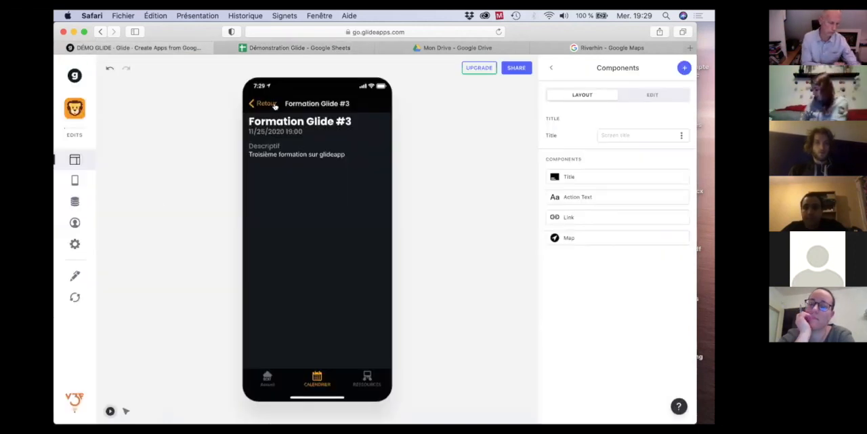
click(273, 105)
click(76, 299)
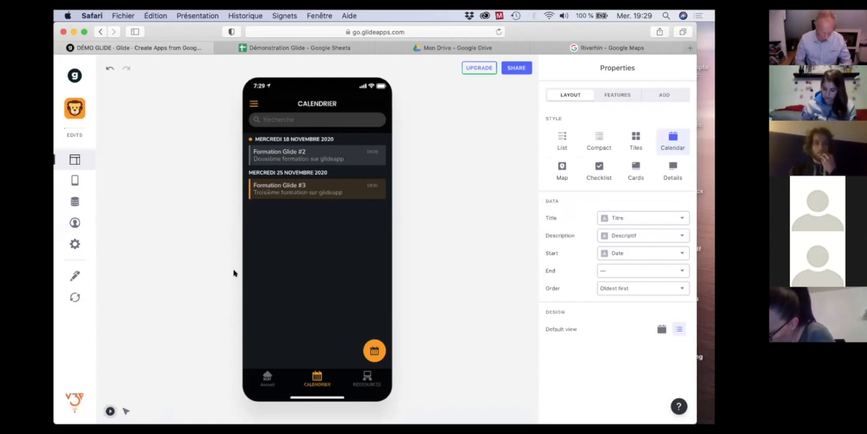
click(290, 188)
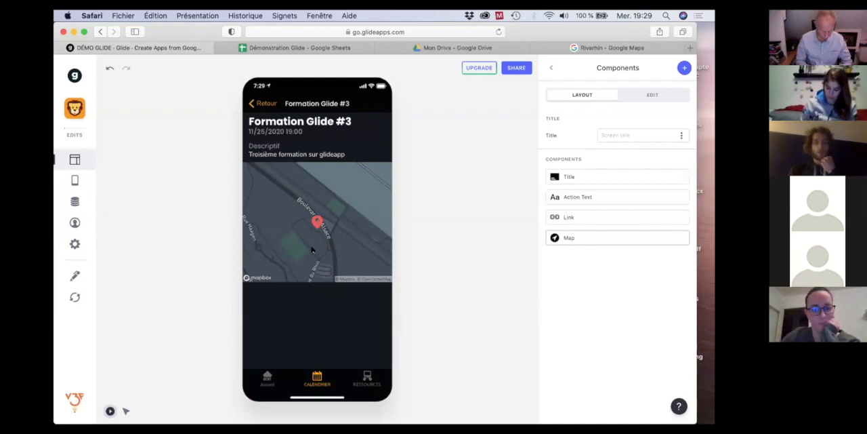
Open the Formation Glide #2 event, look through the available component types, and return to the calendar list.
click(263, 103)
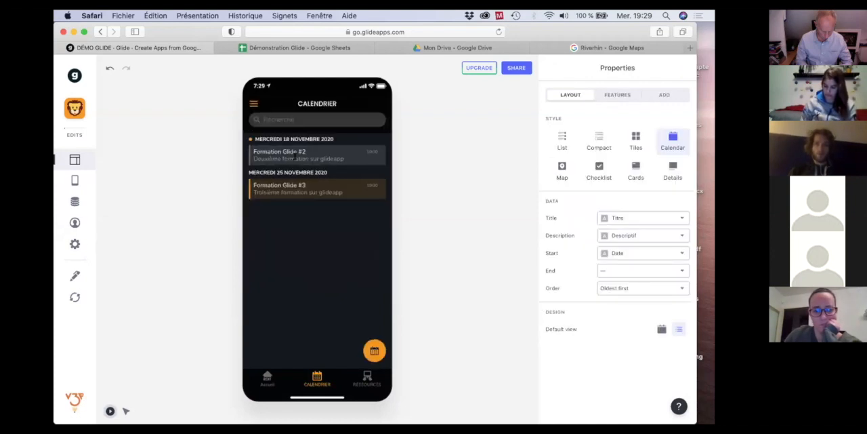
click(295, 155)
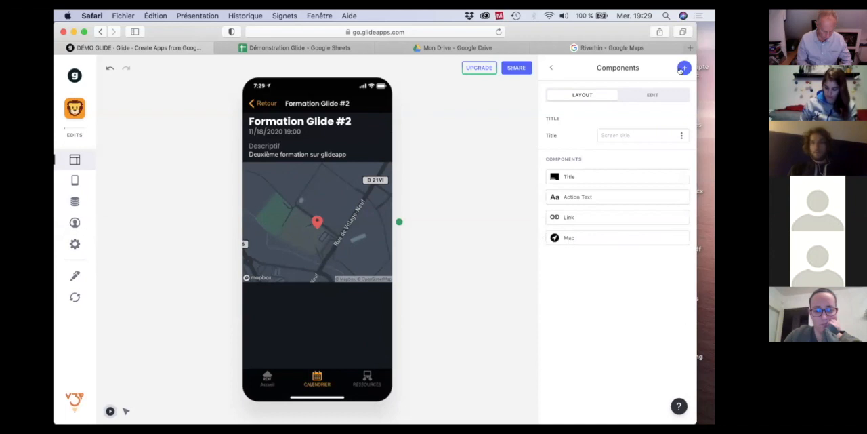
click(682, 69)
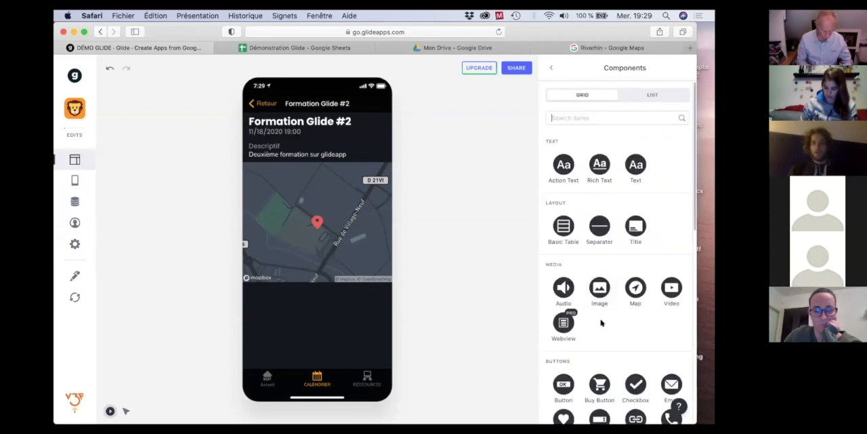
scroll(602, 321, down, 1)
scroll(602, 323, down, 2)
scroll(600, 322, down, 1)
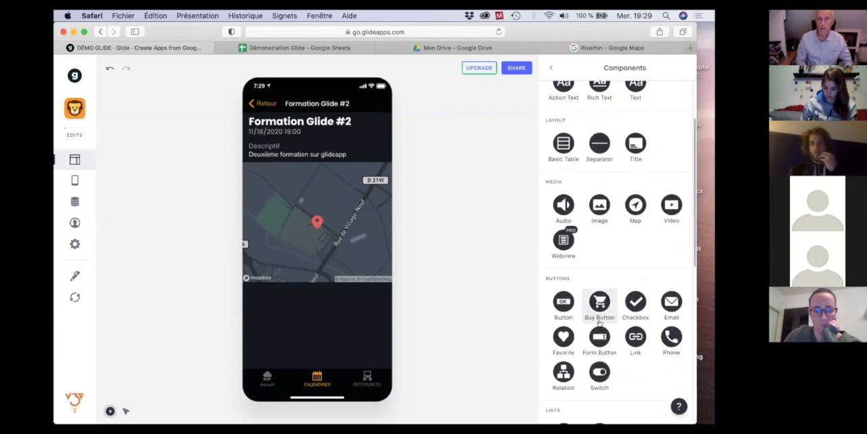
scroll(614, 225, down, 5)
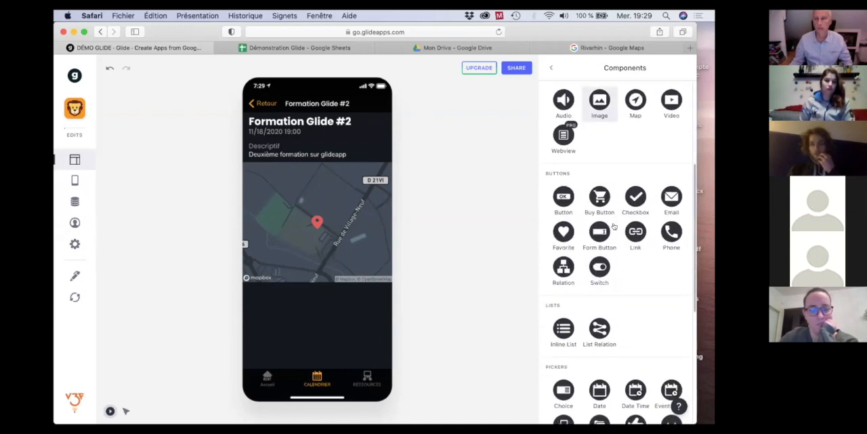
scroll(614, 226, down, 2)
scroll(614, 226, up, 7)
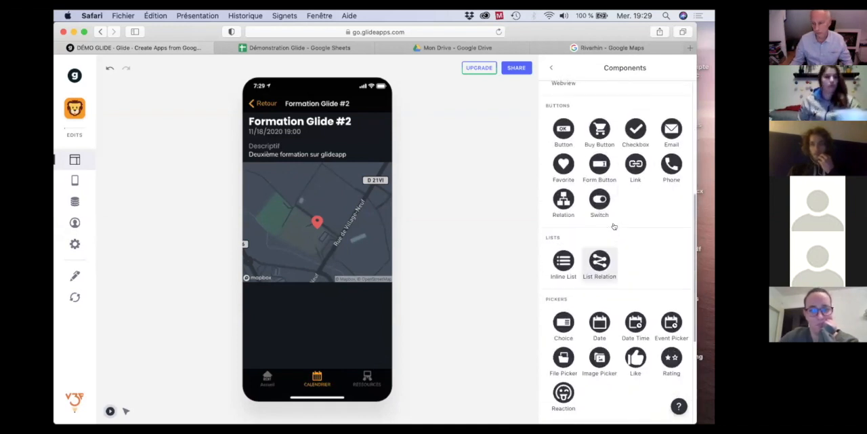
scroll(614, 226, up, 3)
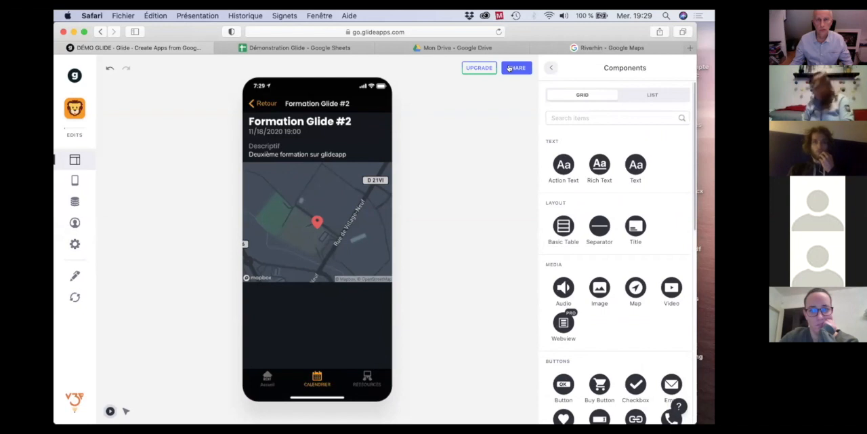
click(550, 68)
click(259, 103)
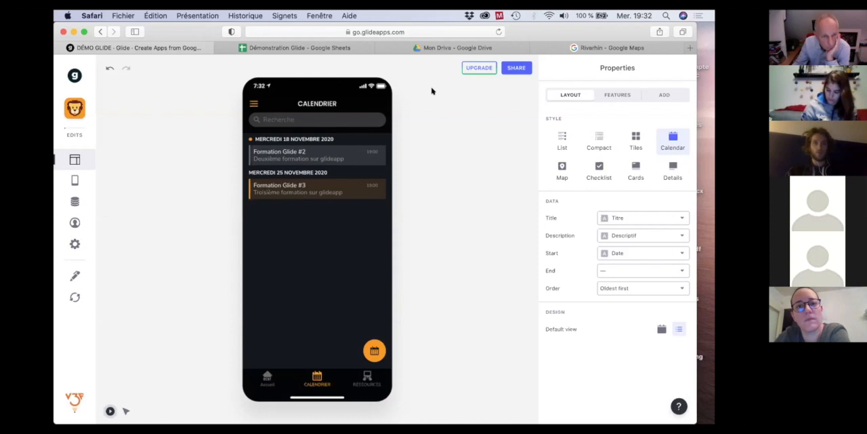
Switch to the Démonstration Glide spreadsheet in Google Sheets and rename the Feuille 4 sheet as Inscription.
click(307, 47)
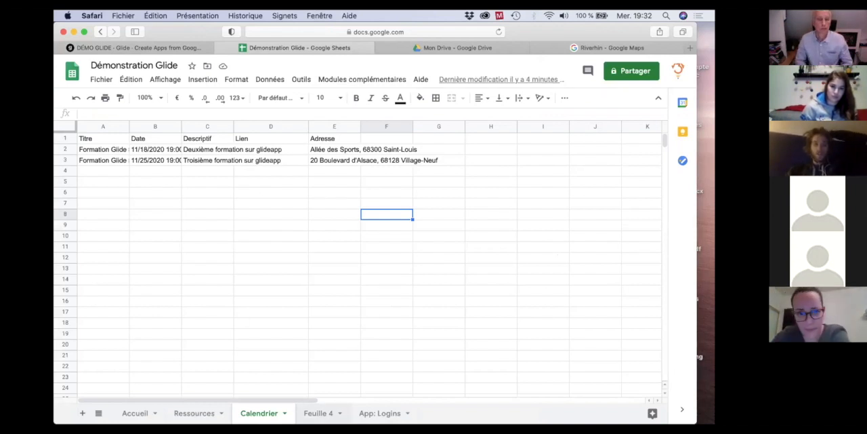
click(319, 413)
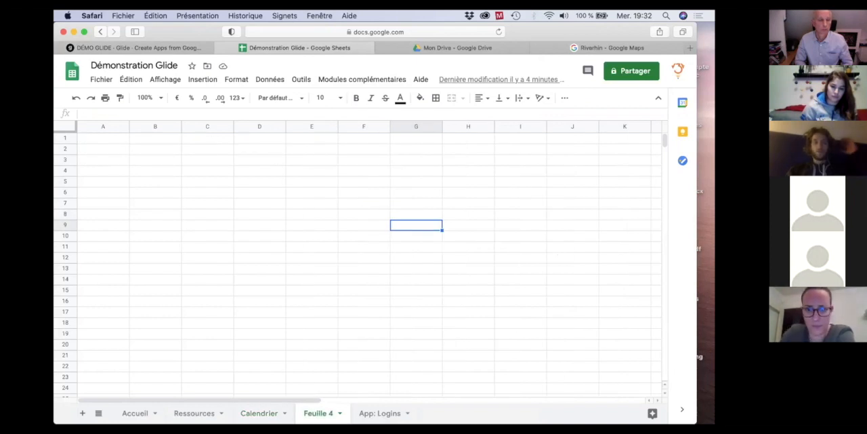
double_click(315, 413)
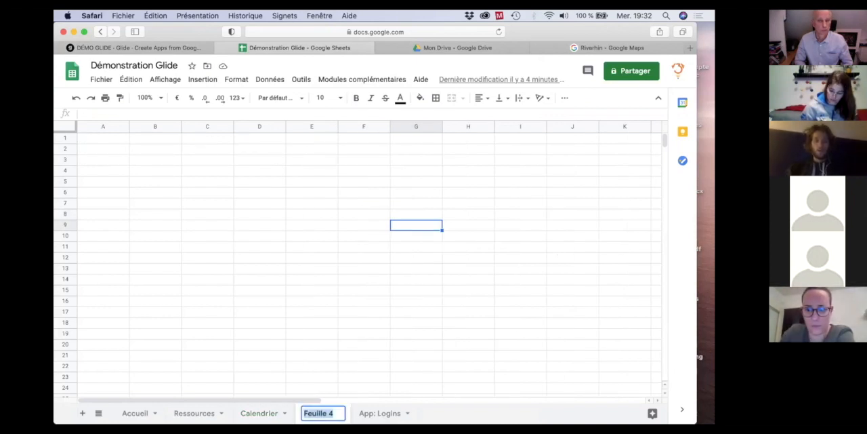
text(Inscr)
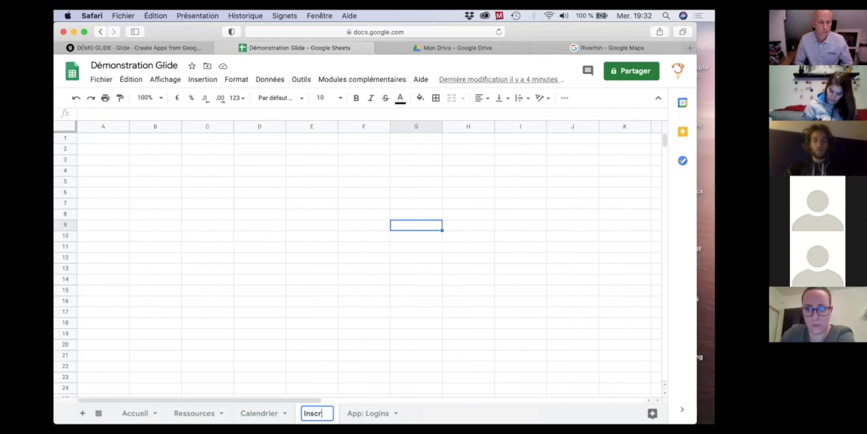
text(iption)
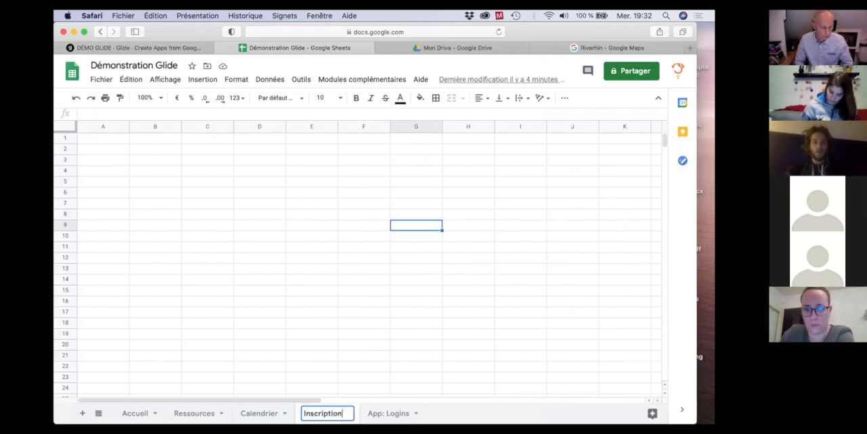
key(Return)
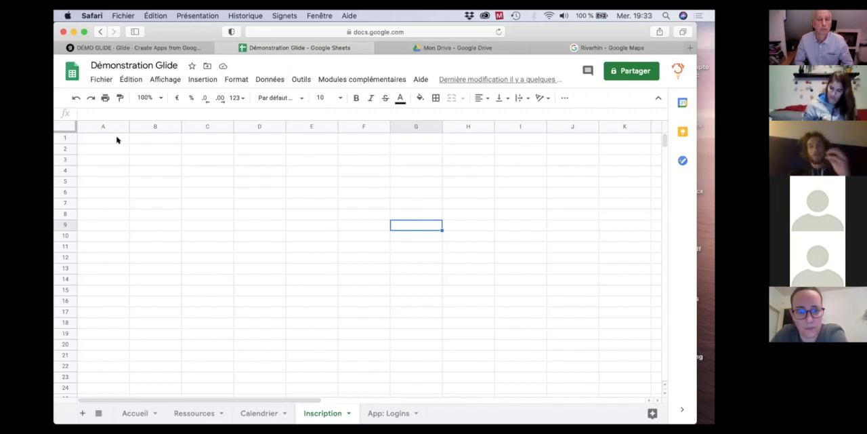
Enter the column headers Nom Prénom in cell A1 and Club in cell B1 of the Inscription sheet.
click(116, 140)
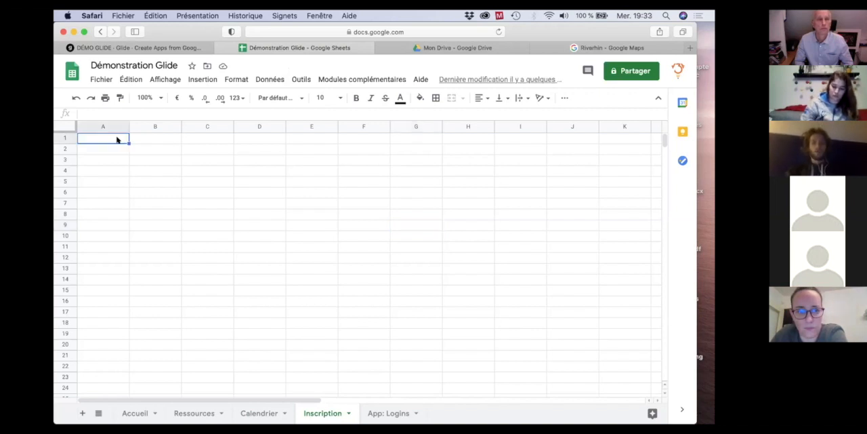
text(No)
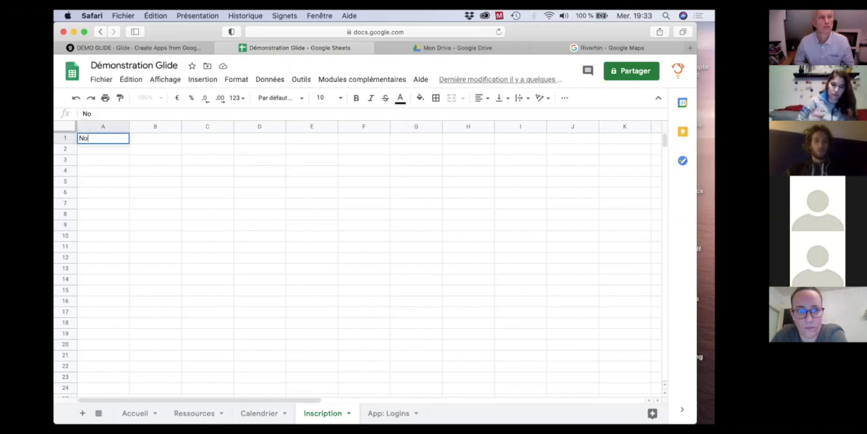
text(rénom)
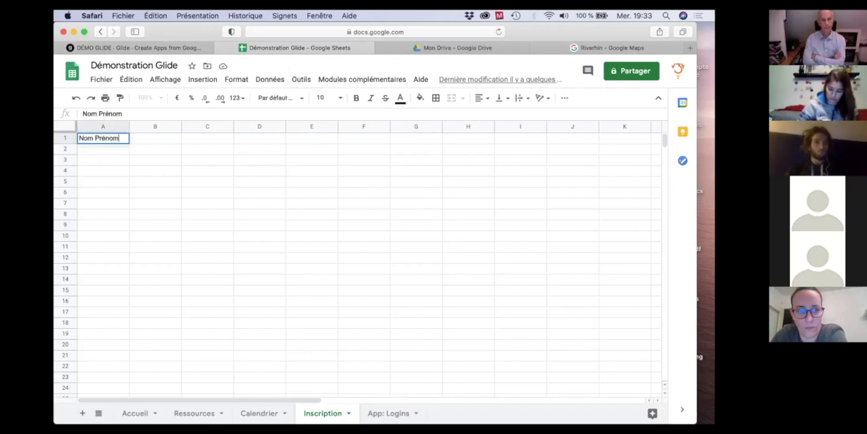
key(Tab)
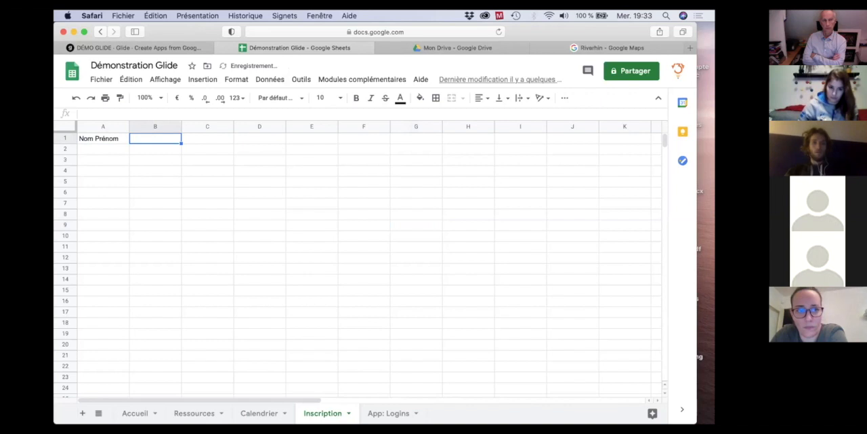
text(Clu)
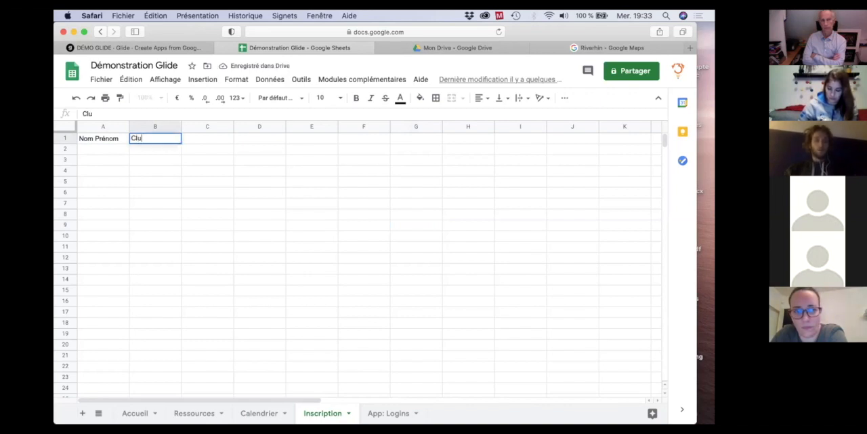
text(b)
key(Tab)
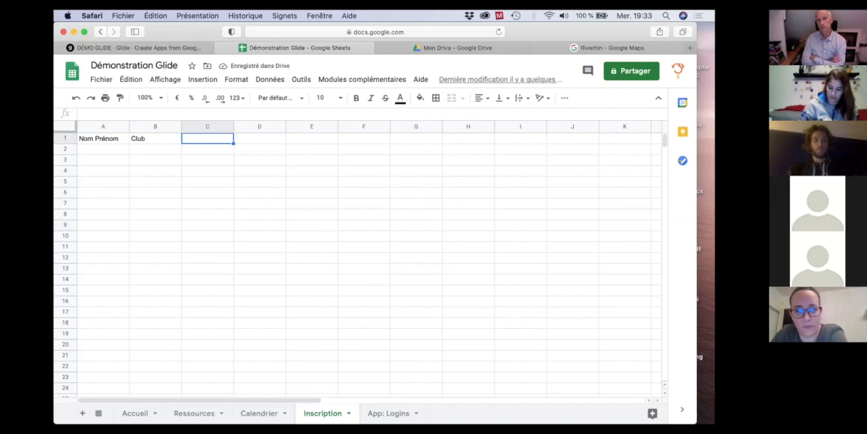
Add the column headers Commentaires in cell C1 and Evènements in cell D1 of the Inscription sheet.
text(Commentaires)
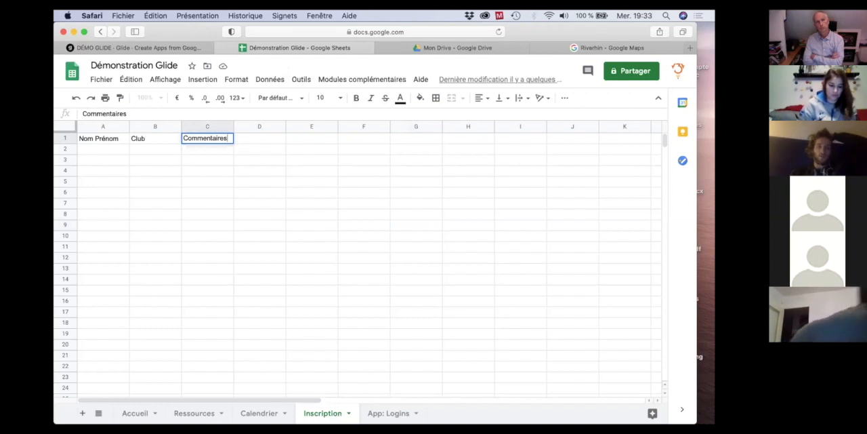
key(Tab)
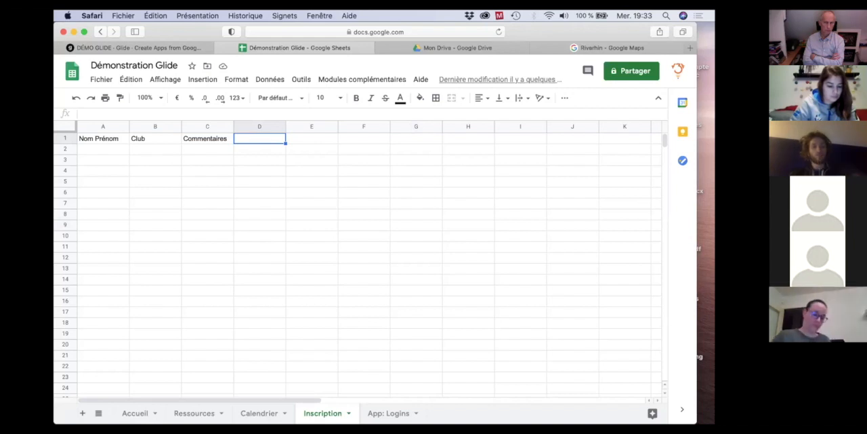
text(Evé)
text(nements)
key(Return)
key(Left)
key(Left)
key(Left)
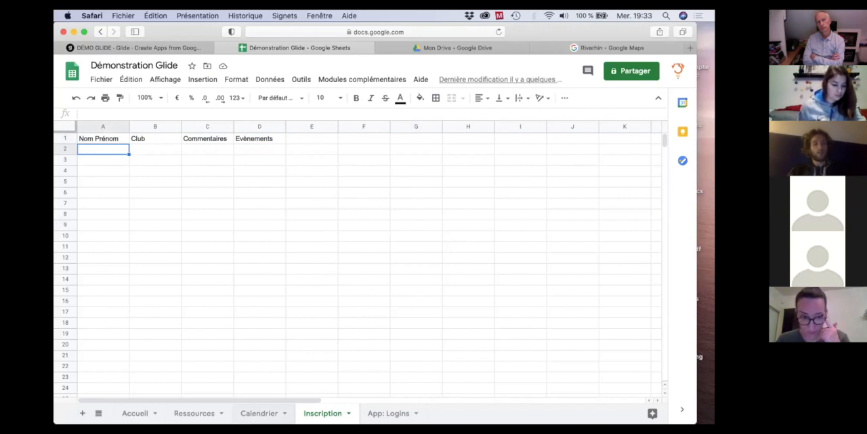
click(258, 135)
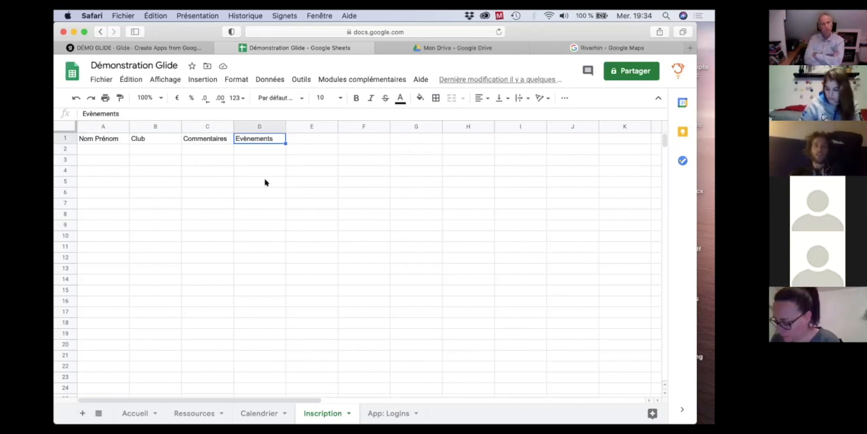
click(104, 149)
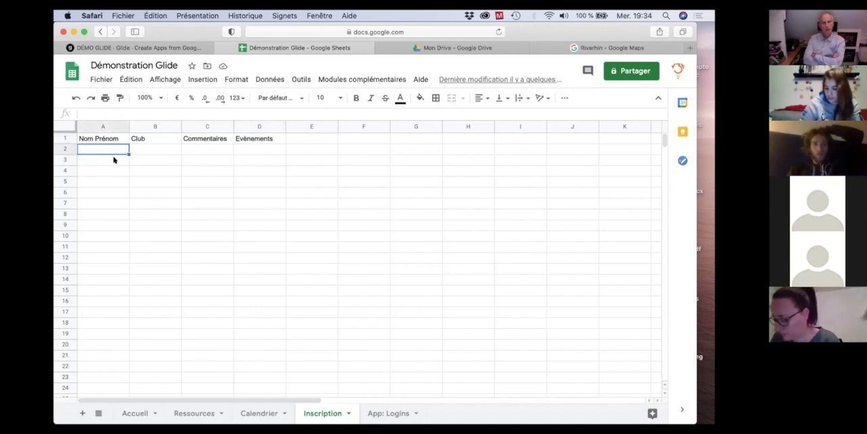
click(151, 149)
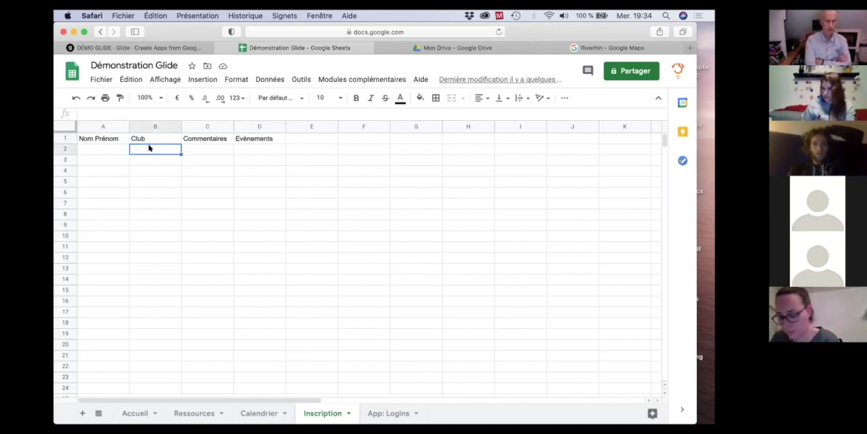
click(106, 147)
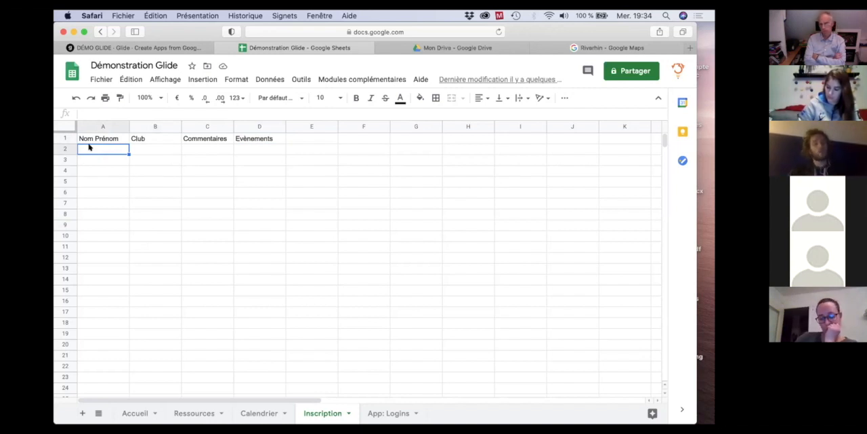
click(146, 148)
Switch back to Glide and reload the sheet data, staying on the Calendrier screen.
mouse_move(132, 48)
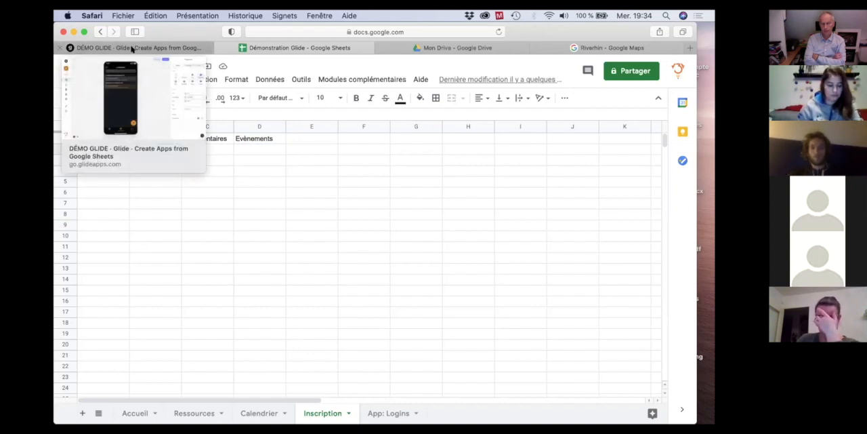
click(132, 48)
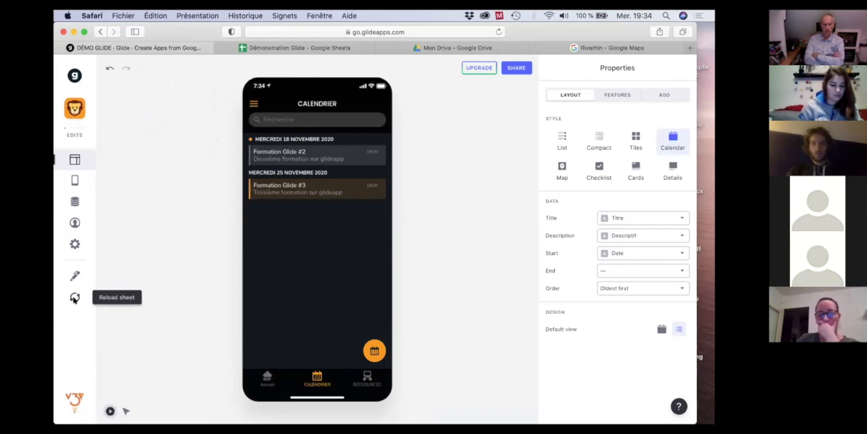
click(74, 298)
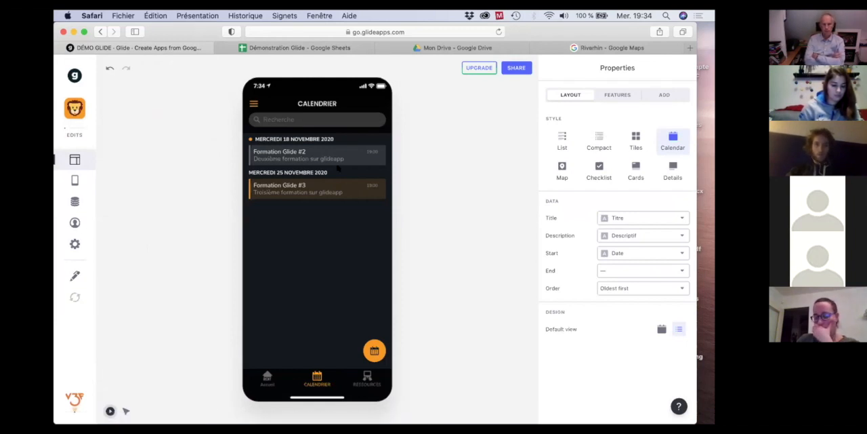
click(317, 376)
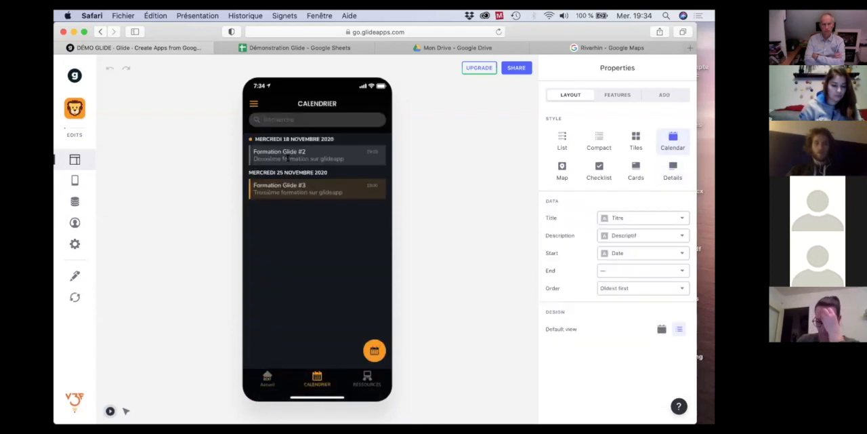
Open the Formation Glide #2 event and add a Form Button component below its map.
click(281, 154)
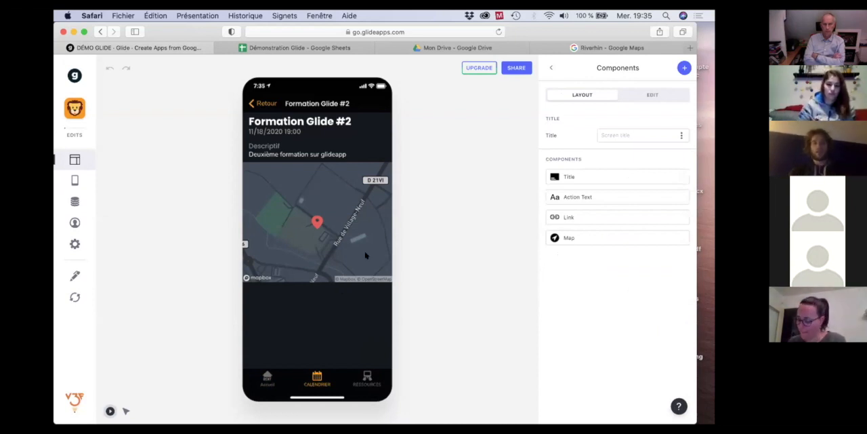
click(684, 65)
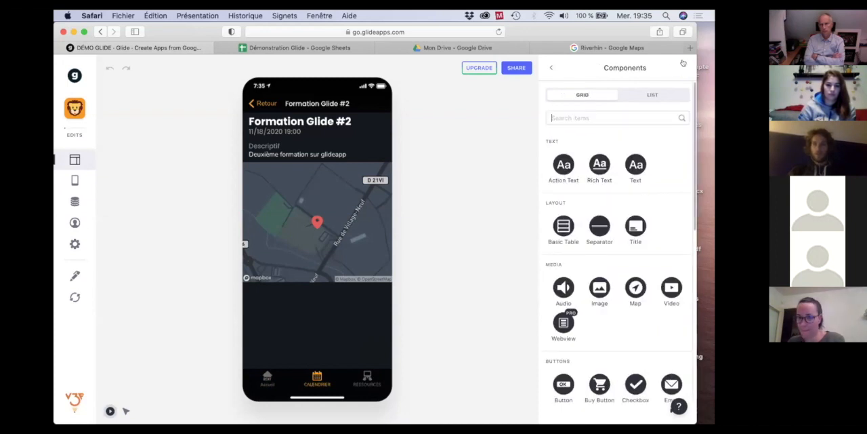
scroll(560, 241, down, 5)
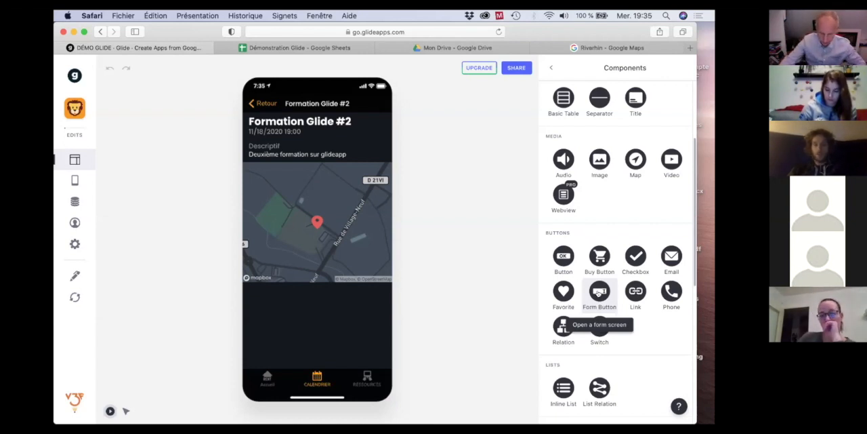
click(599, 293)
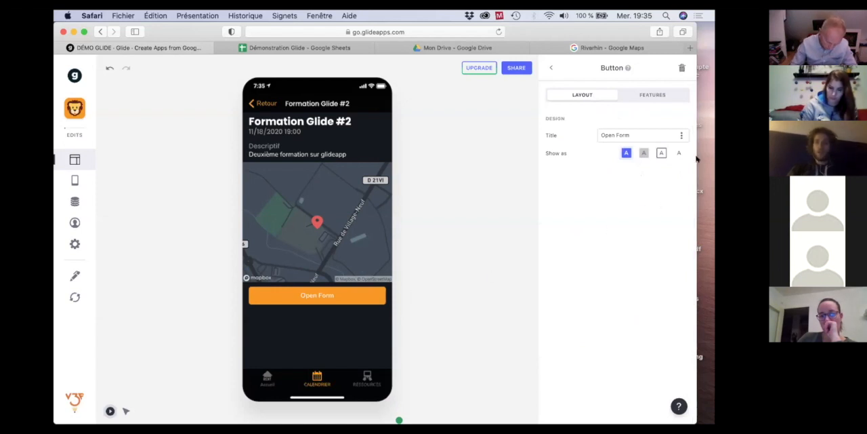
Try the transparent, bordered and simple styles on the form button, and return it to the solid style.
click(644, 153)
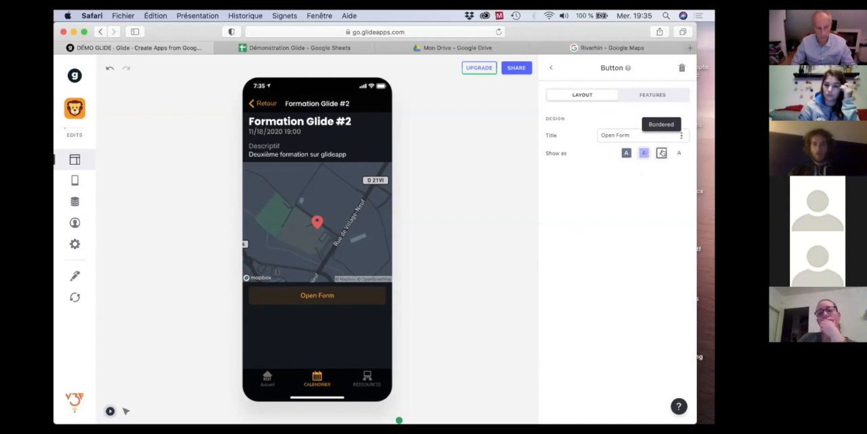
click(662, 153)
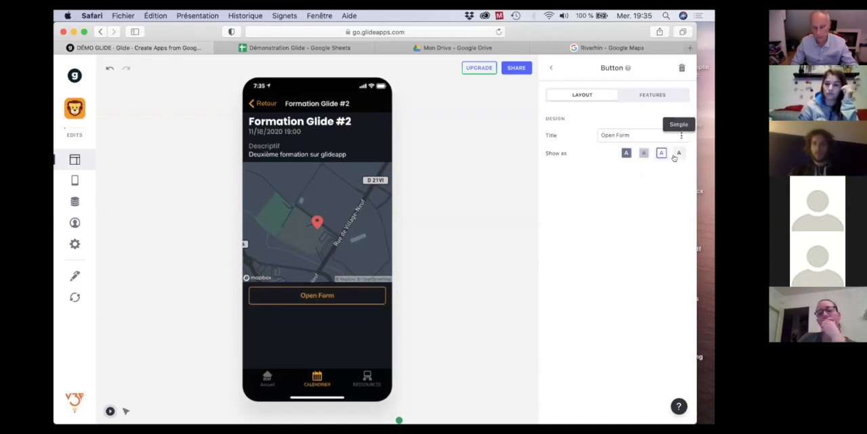
click(676, 153)
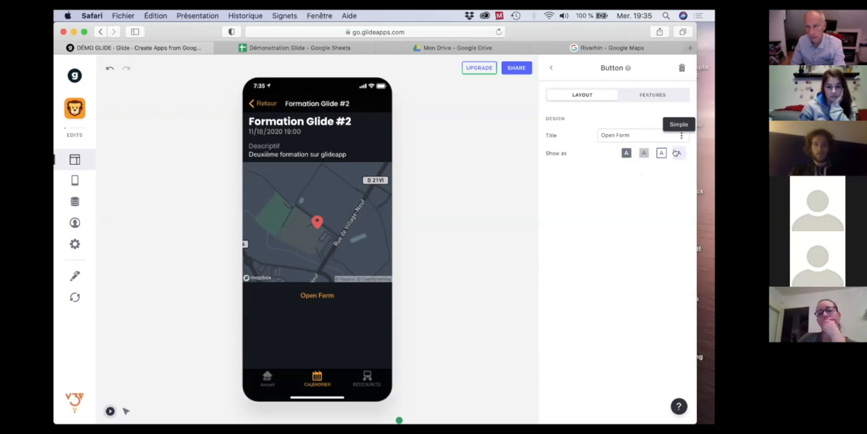
click(625, 154)
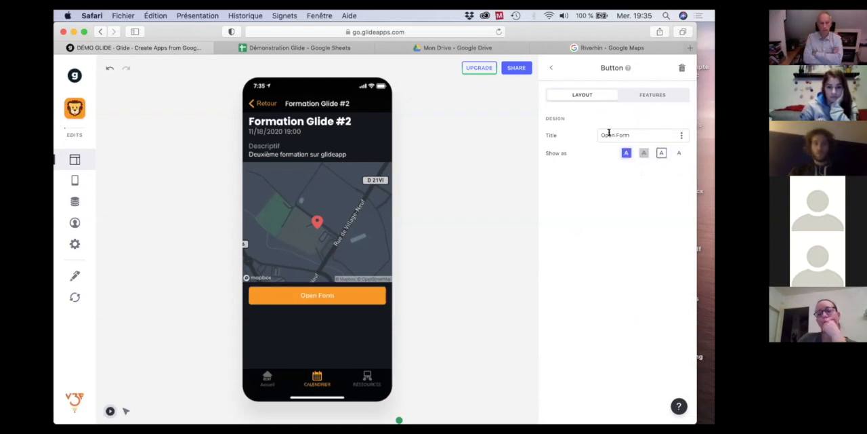
Set the form button's title to "Je m'y inscris !".
click(609, 133)
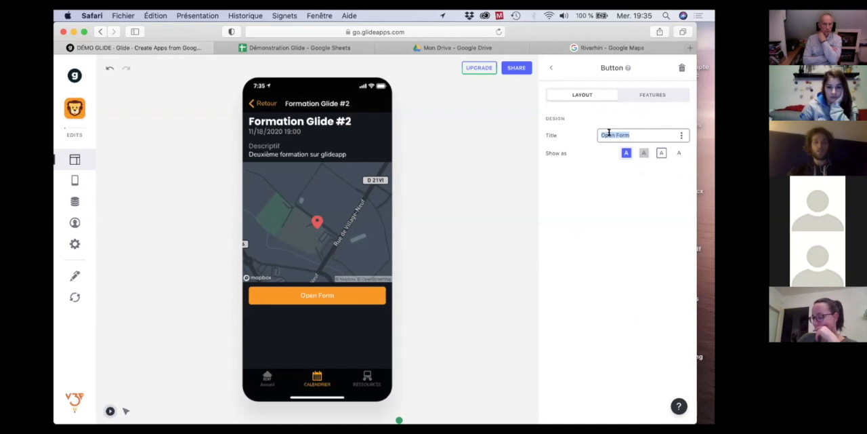
text(Je )
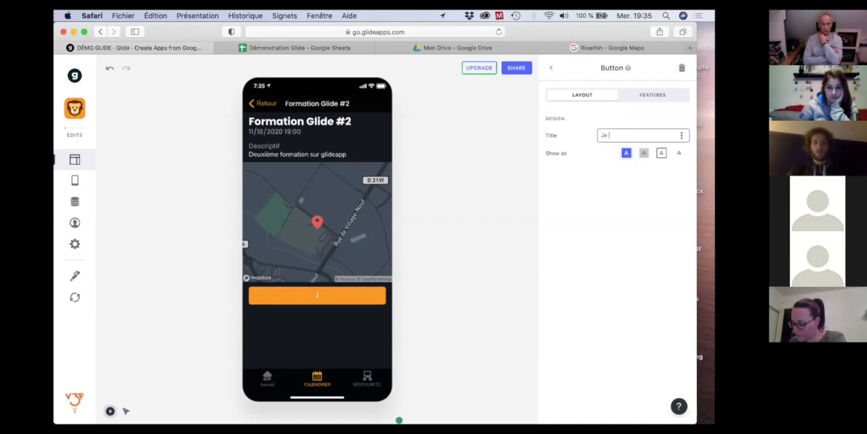
text(m'y inscris)
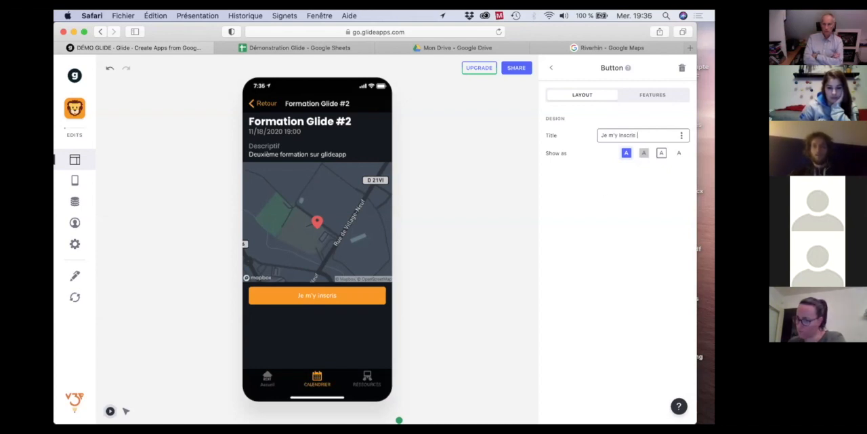
text( !)
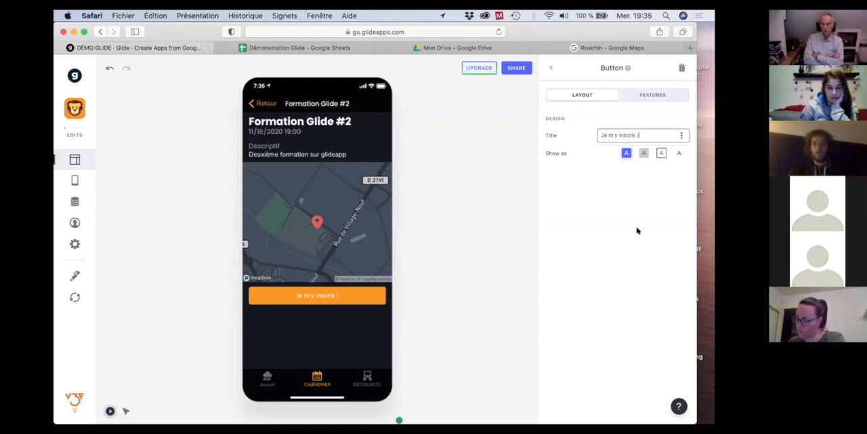
Open the form behind the "Je m'y inscris !" button and set its destination sheet to Inscription.
click(308, 296)
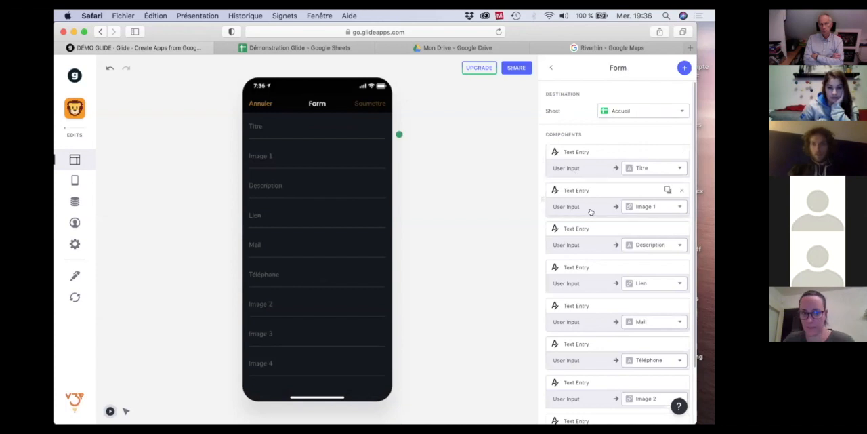
scroll(591, 212, down, 2)
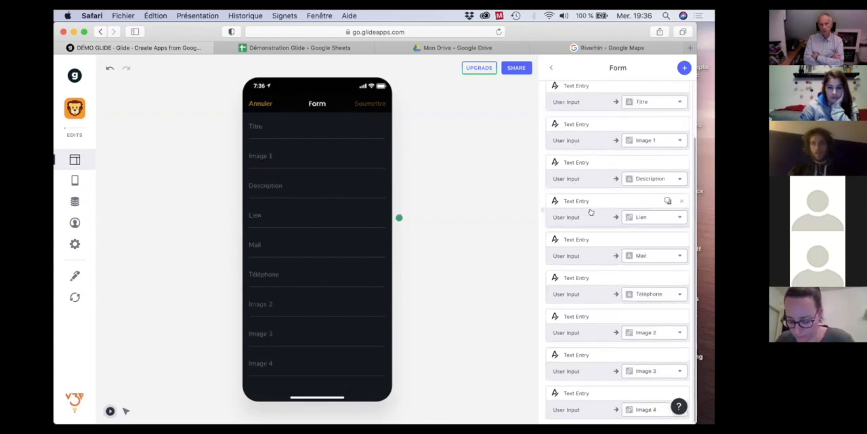
scroll(590, 213, up, 2)
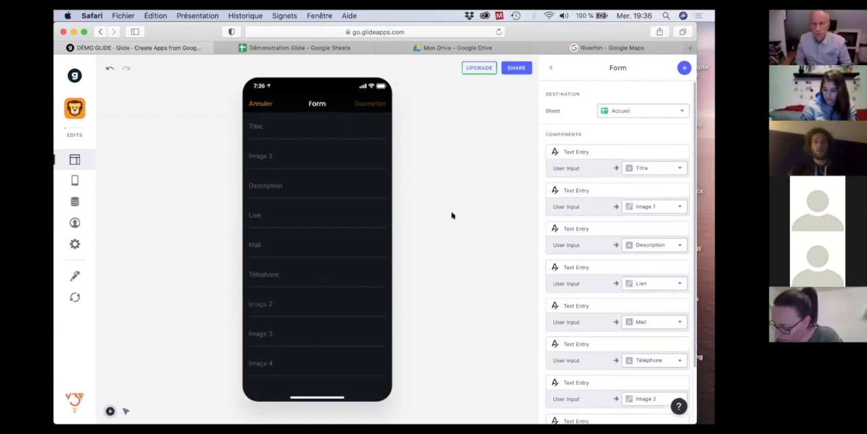
click(639, 110)
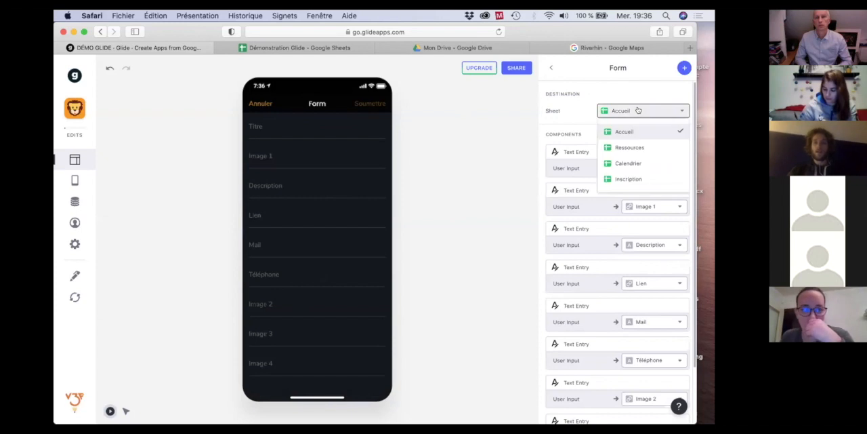
click(626, 178)
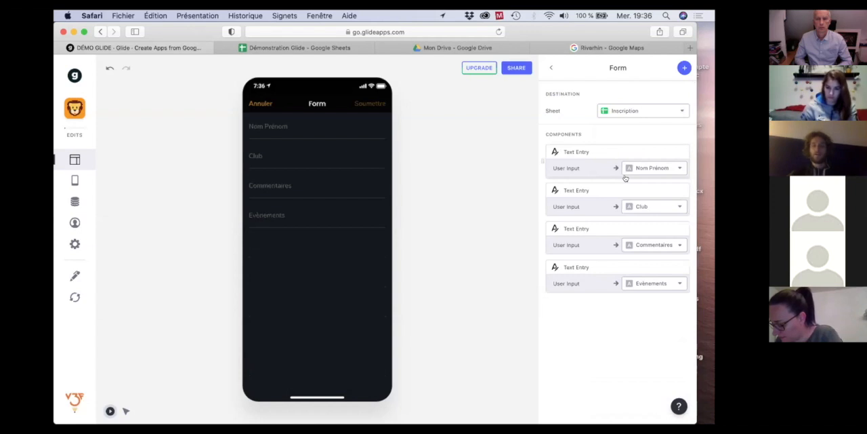
Remove the four default text entries for Nom Prénom, Club, Commentaires and Evènements from the form.
mouse_move(682, 152)
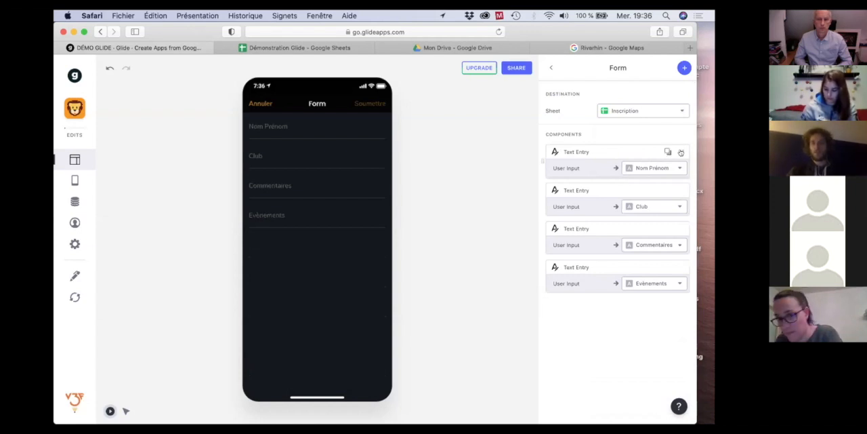
click(681, 152)
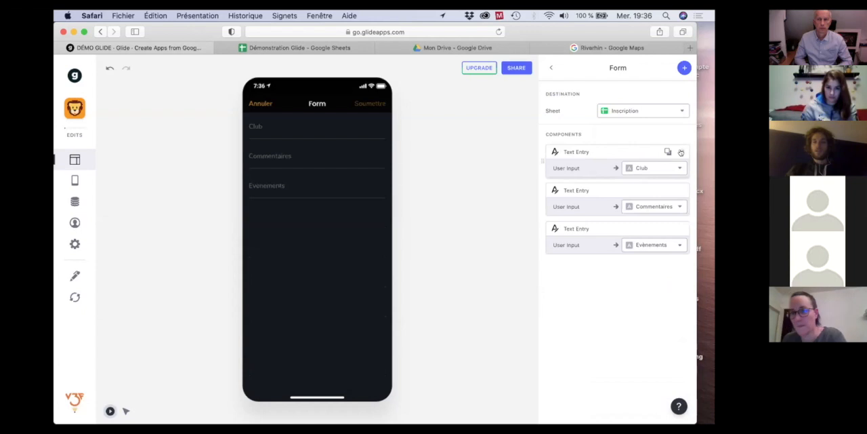
click(681, 151)
click(681, 152)
click(681, 152)
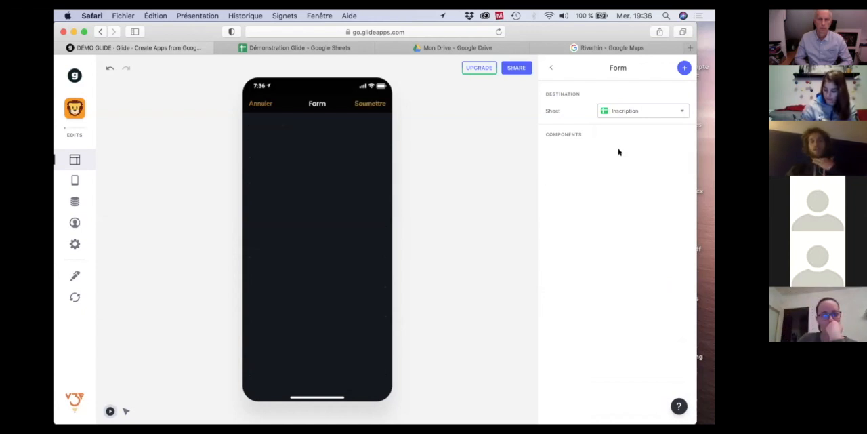
Add a Text Entry component to the empty form, linked to the Nom Prénom column.
click(683, 67)
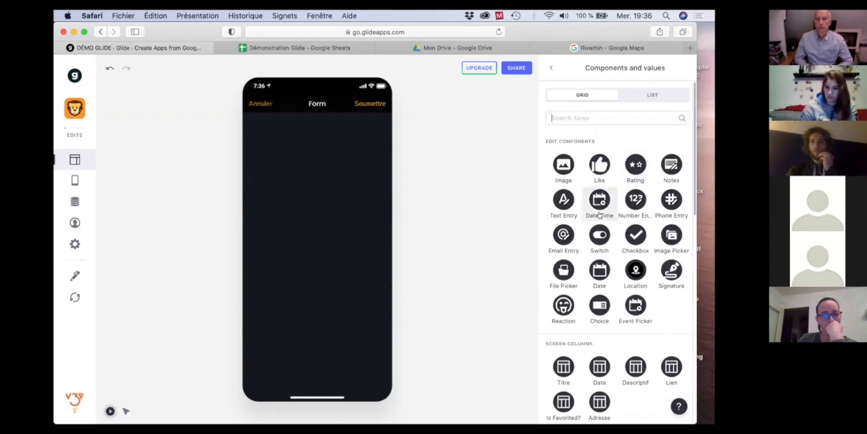
scroll(600, 215, down, 5)
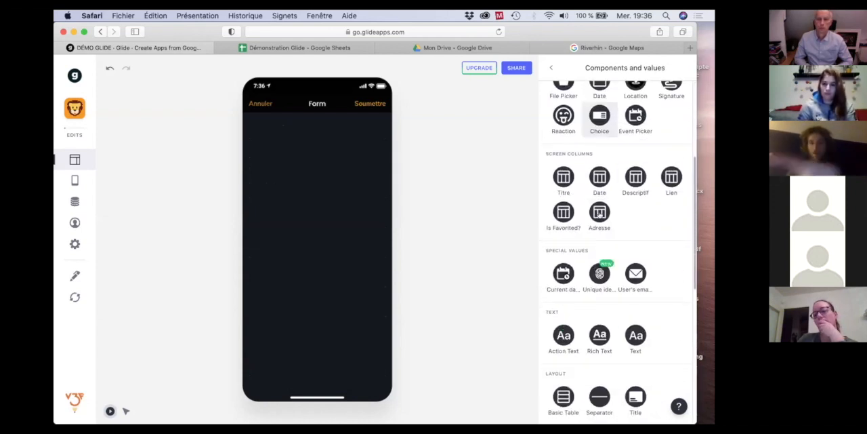
scroll(599, 215, up, 5)
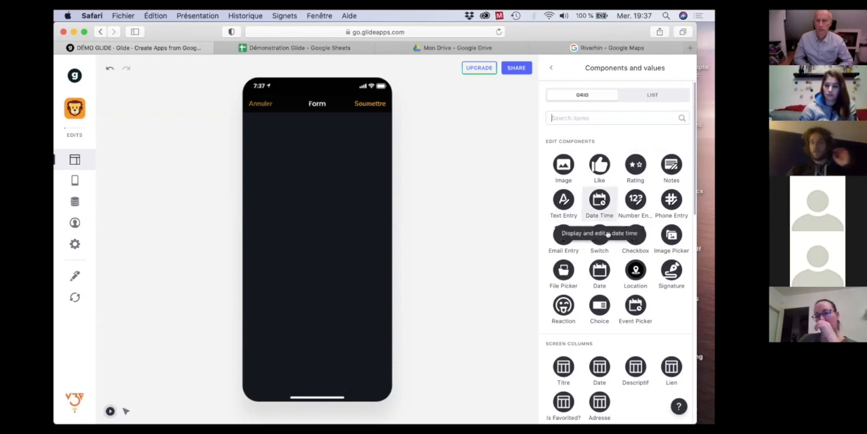
scroll(607, 234, down, 3)
scroll(608, 234, down, 4)
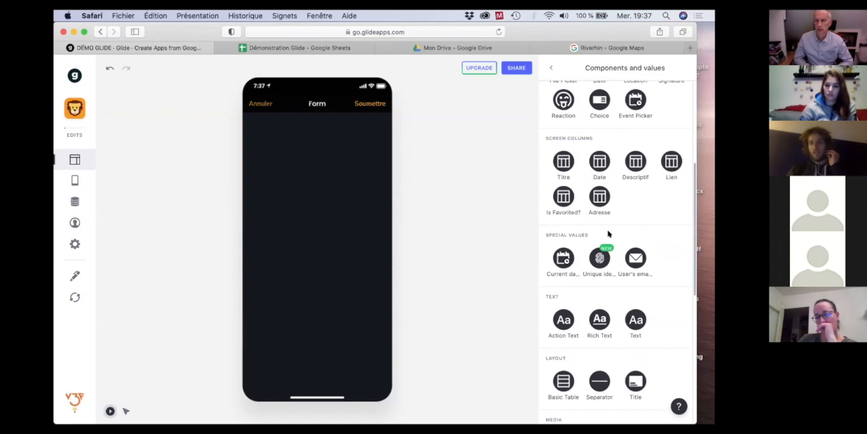
scroll(608, 233, up, 7)
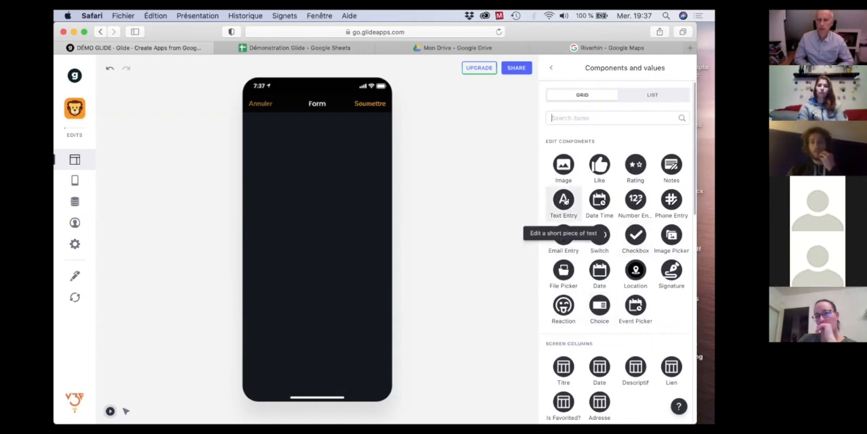
click(565, 200)
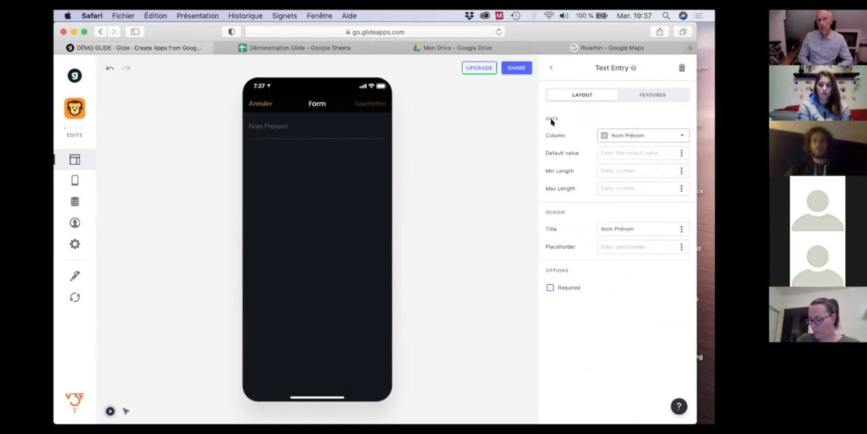
click(682, 136)
click(682, 136)
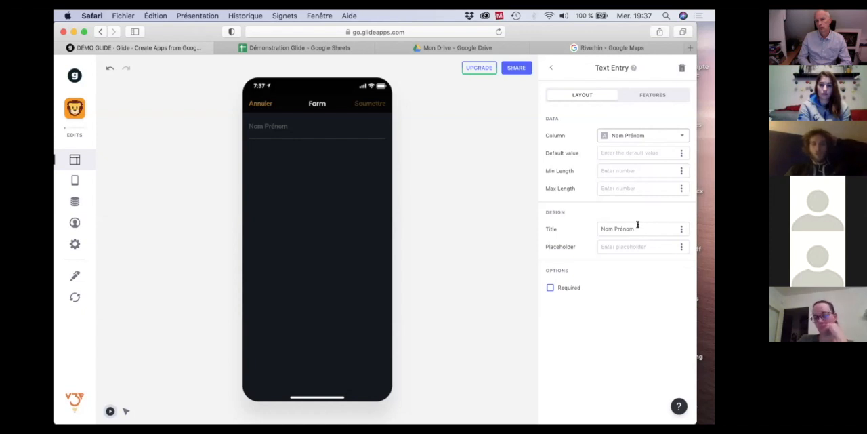
Keep the title Nom Prénom and set the entry's placeholder to "Renseignez ici votre nom et prénom".
drag(637, 226, 589, 228)
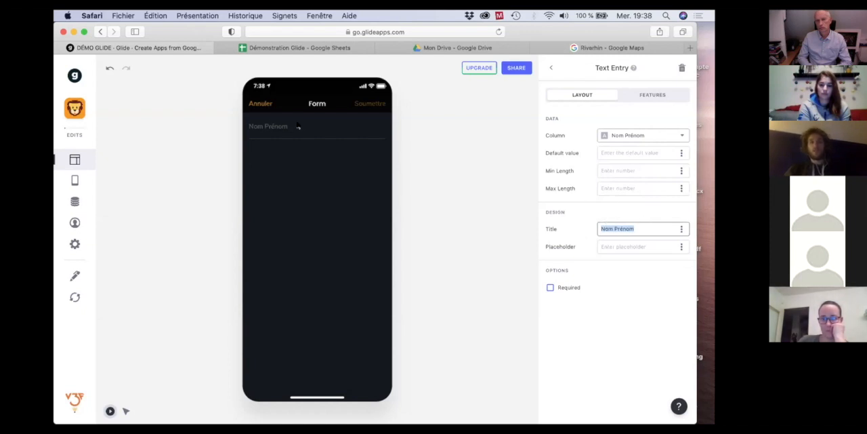
click(642, 226)
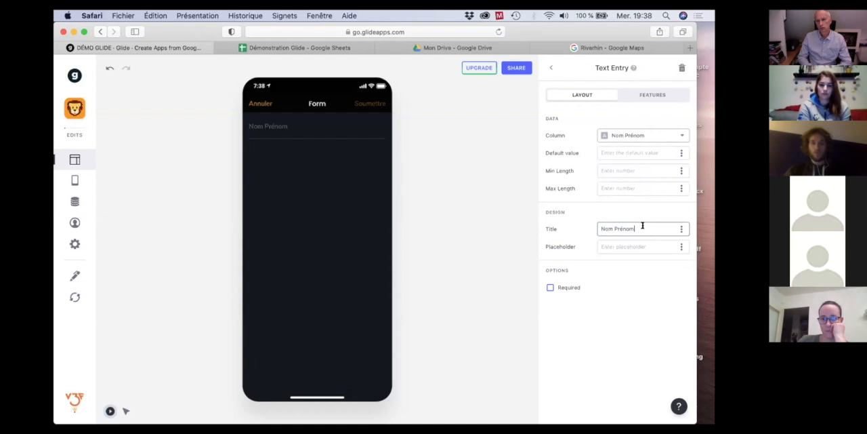
click(613, 245)
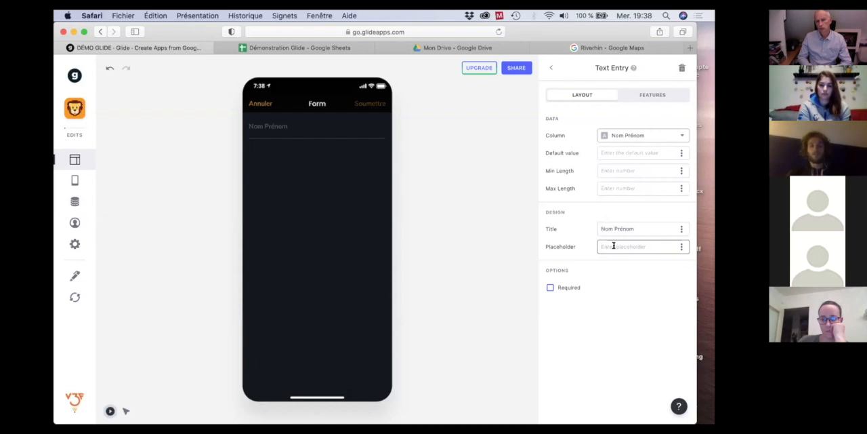
text(Renseignez ici votre nom et)
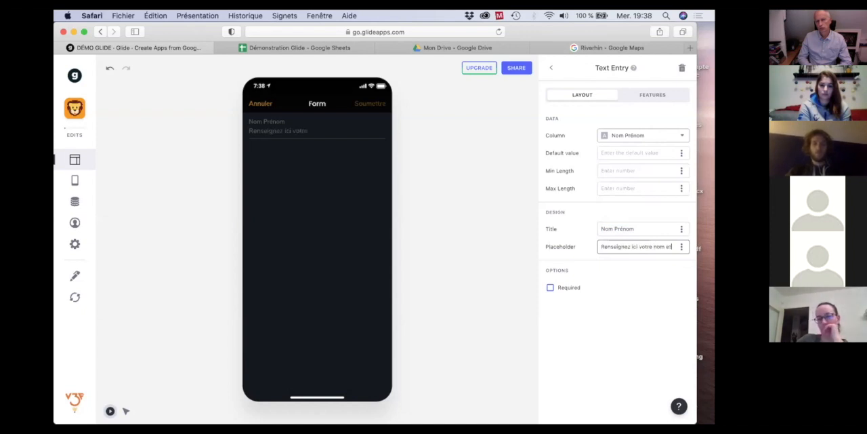
text( prénom)
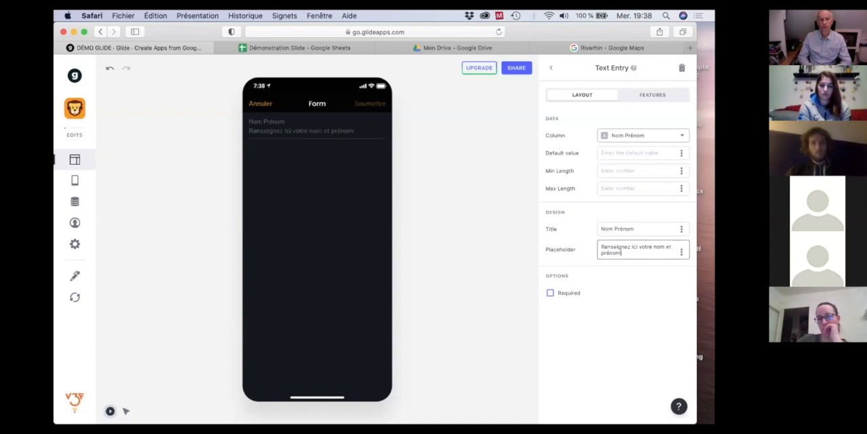
key(Tab)
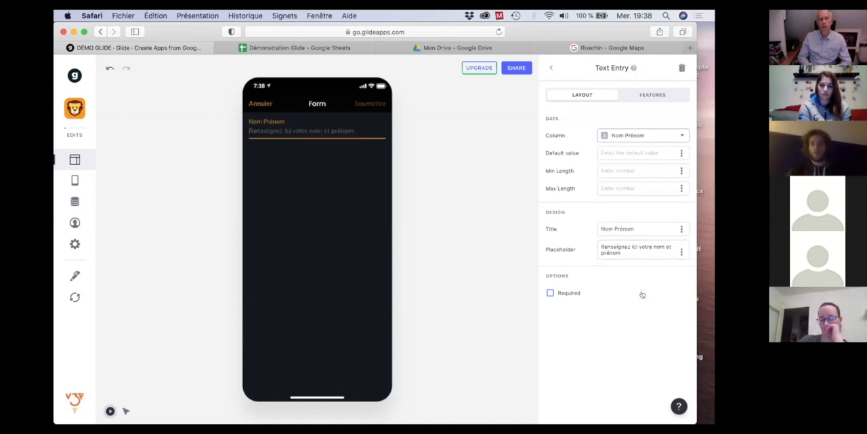
Make the Nom Prénom entry required and return to the form's component list.
click(549, 293)
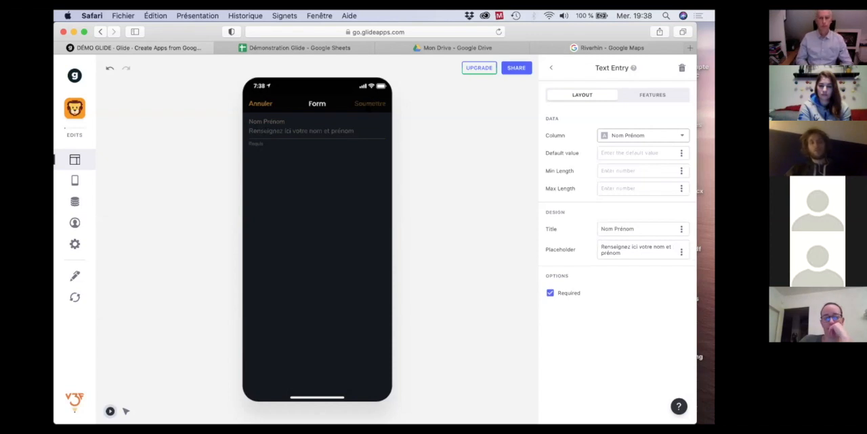
click(550, 293)
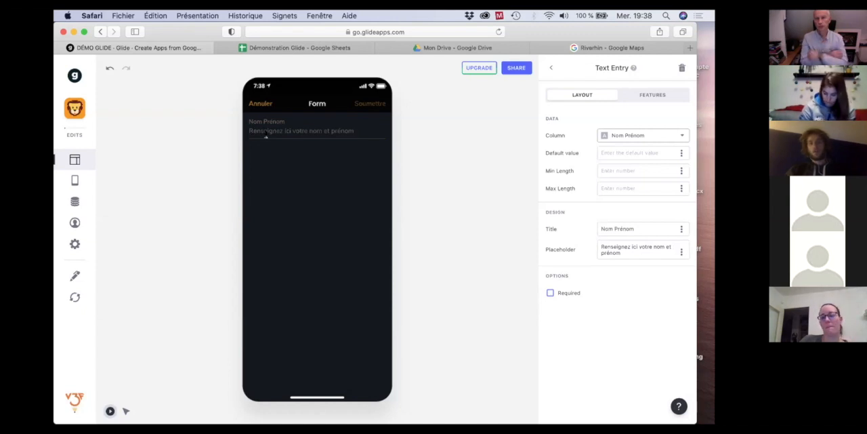
click(549, 292)
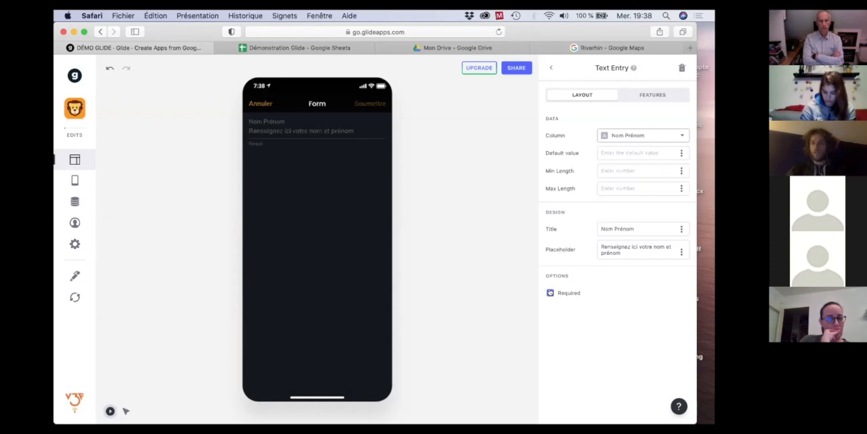
click(549, 70)
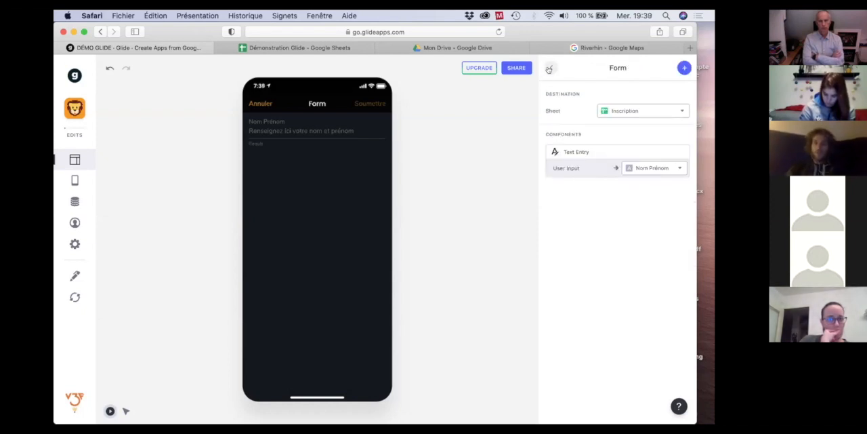
Add a required Text Entry for the Club column, titled "Indiquez votre club", and return to the form's component list.
click(683, 68)
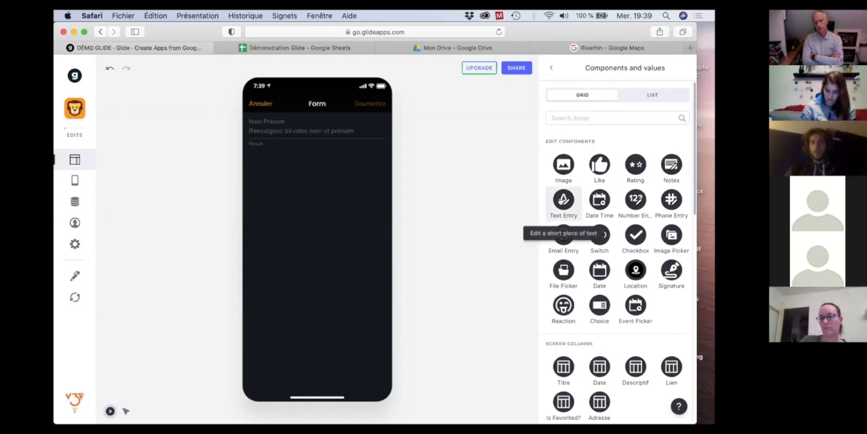
click(563, 200)
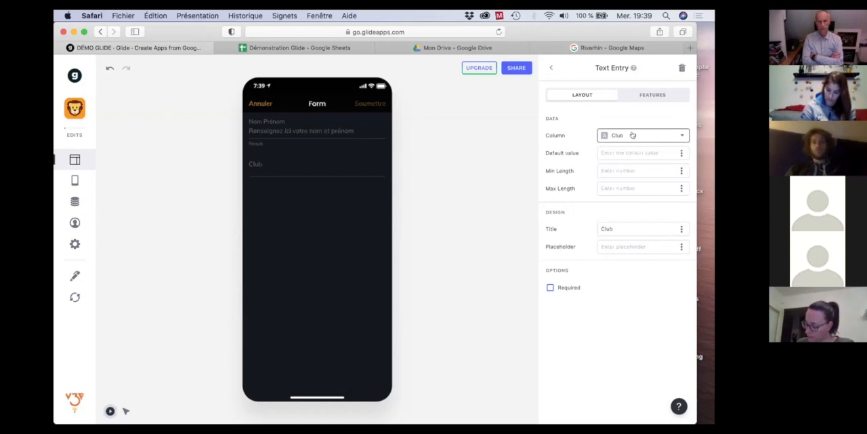
click(630, 226)
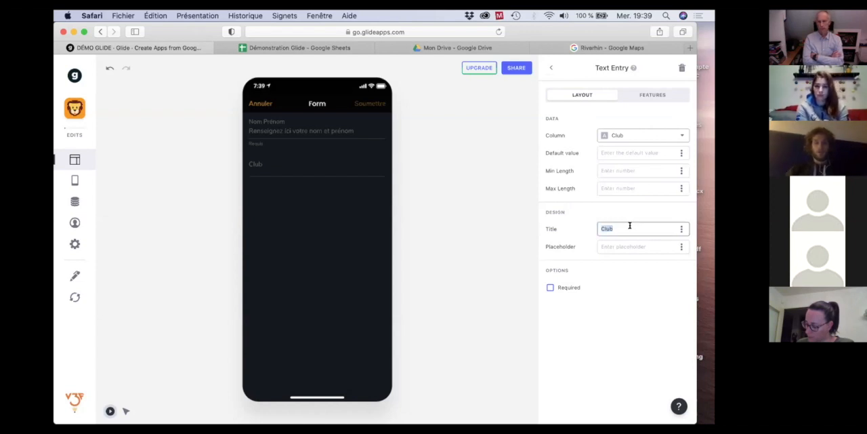
text(I)
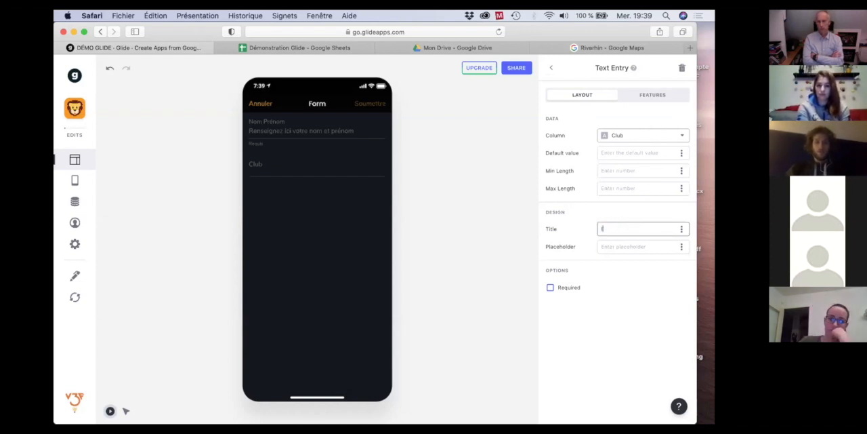
text(ndiquez votre club)
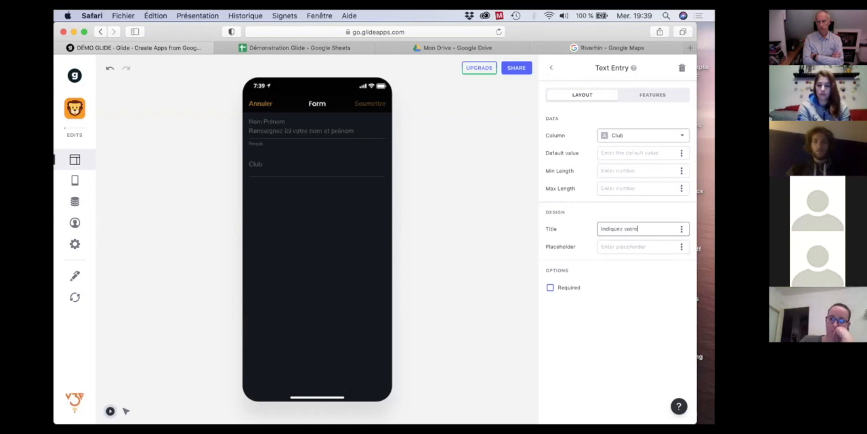
click(645, 325)
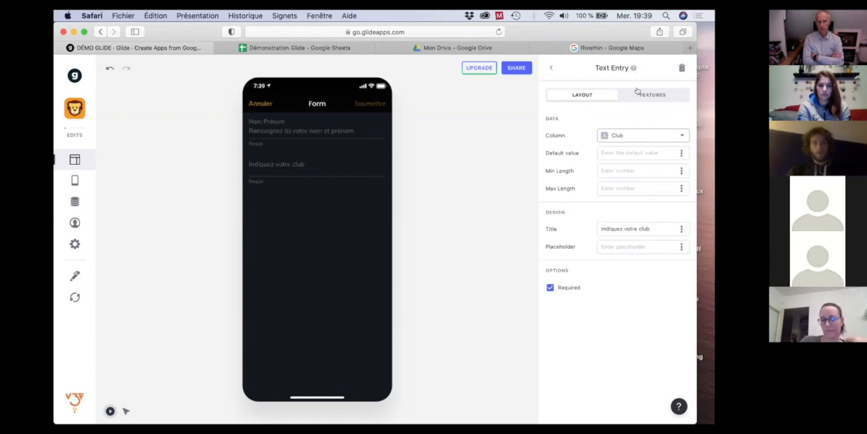
click(550, 68)
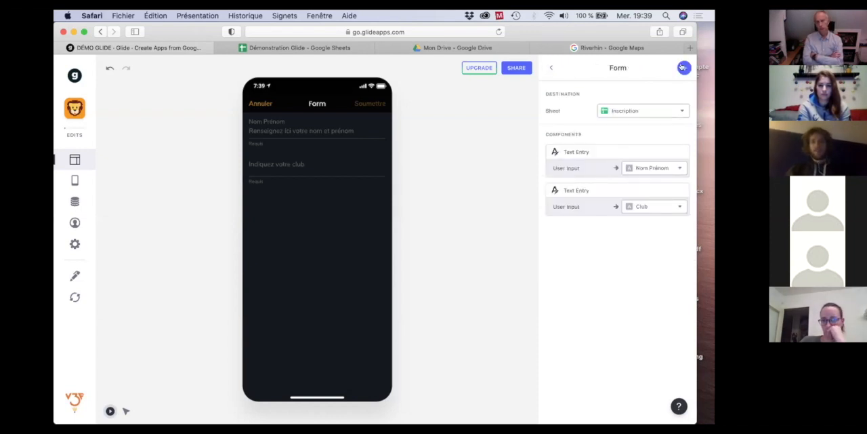
Add a Choice component to the form and open its list of options in the app preview.
click(683, 69)
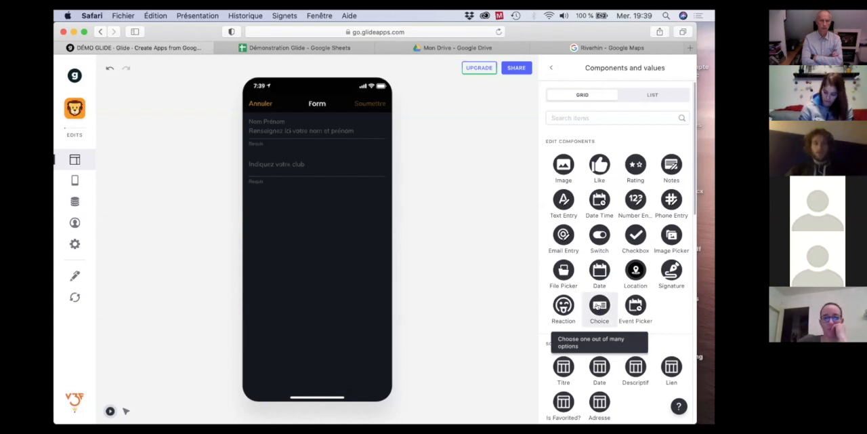
click(597, 306)
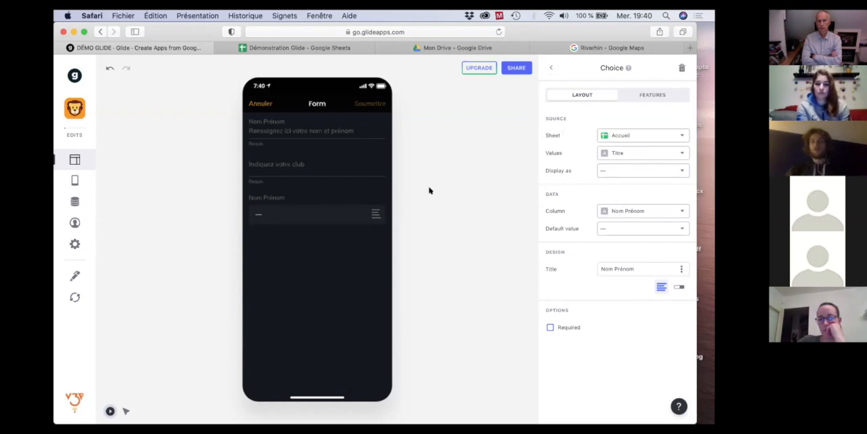
click(374, 215)
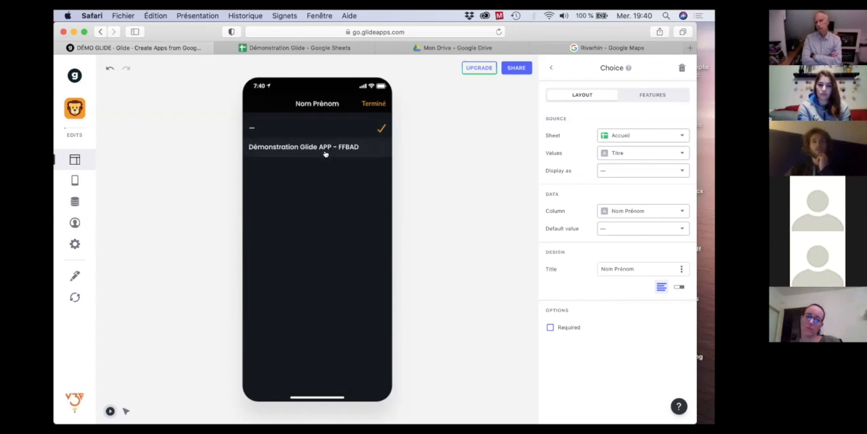
Close the option list, switch to the Démonstration Glide spreadsheet in Google Sheets and add a sheet named Intendance.
click(367, 103)
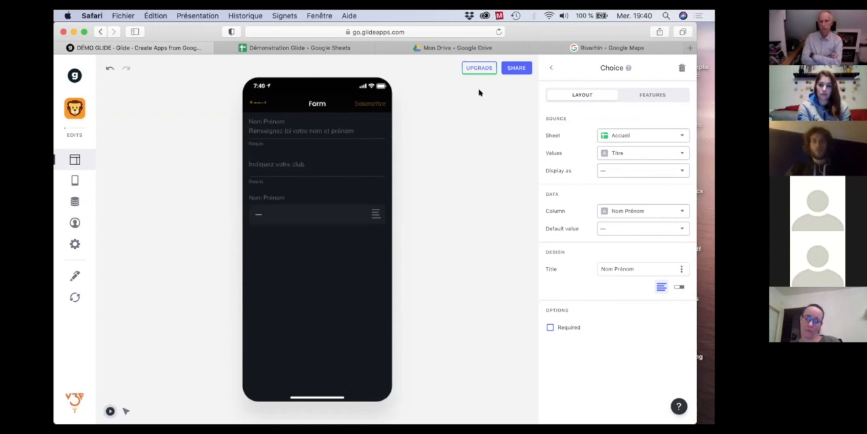
click(308, 49)
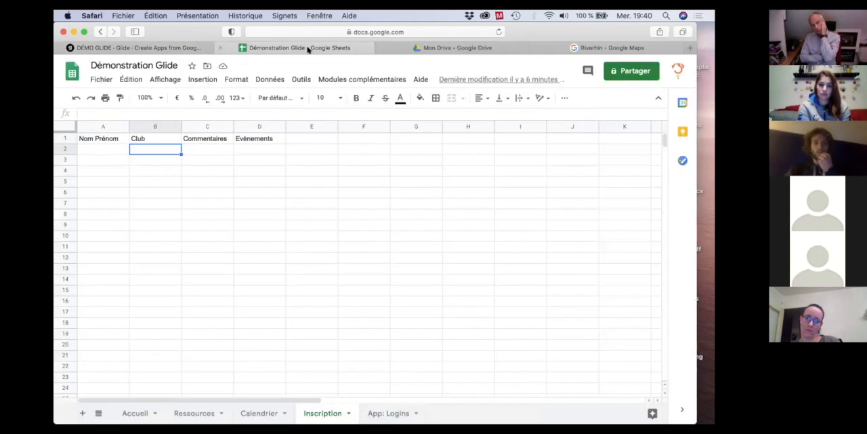
click(324, 413)
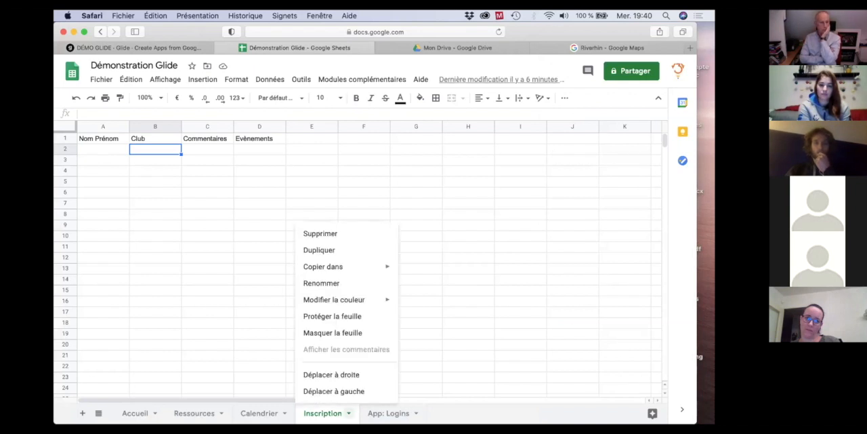
click(224, 294)
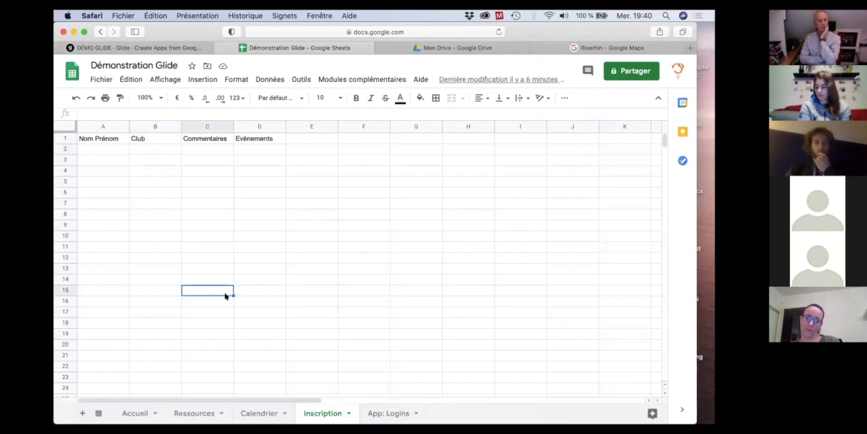
click(82, 413)
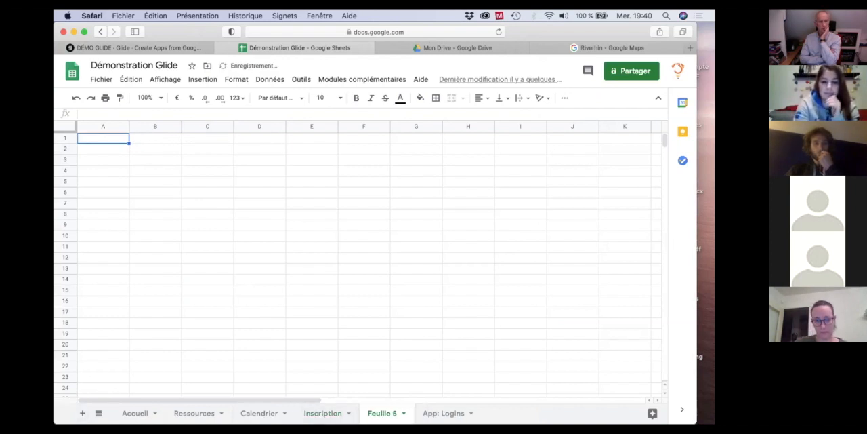
double_click(382, 413)
text(Intendance)
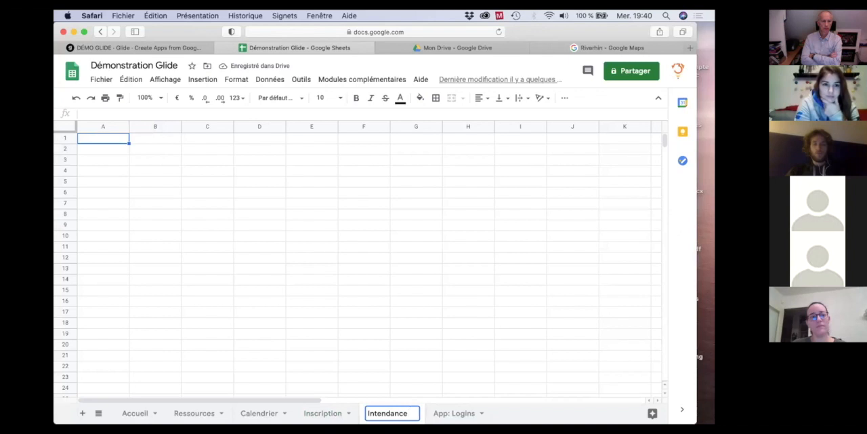
key(Return)
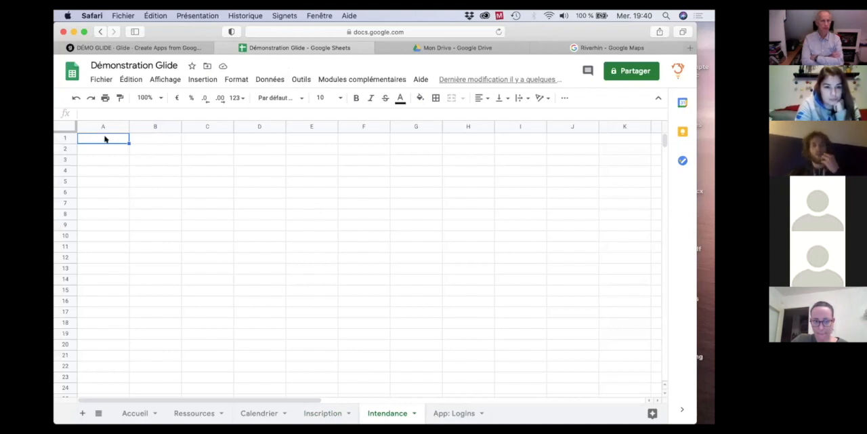
Enter the header Catégorie in A1 of the Intendance sheet, with Jeune, Senior and Vétéran in the cells below it.
key(Right)
key(Left)
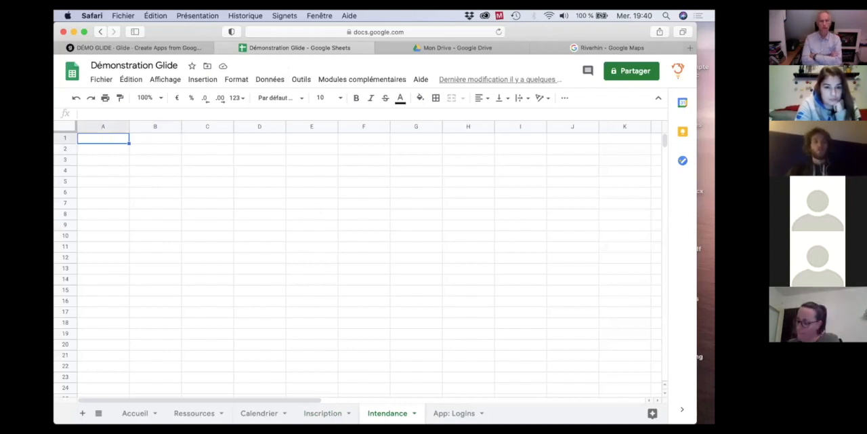
text(Catégoir)
key(BackSpace)
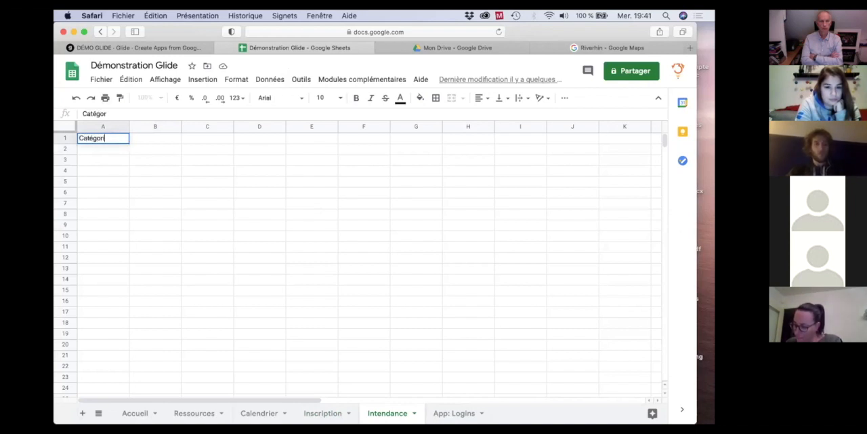
text(e)
key(Return)
text(Jeunes)
key(Return)
key(Up)
text(Jeune)
key(Return)
text(Senior)
key(Return)
text(Vétéran)
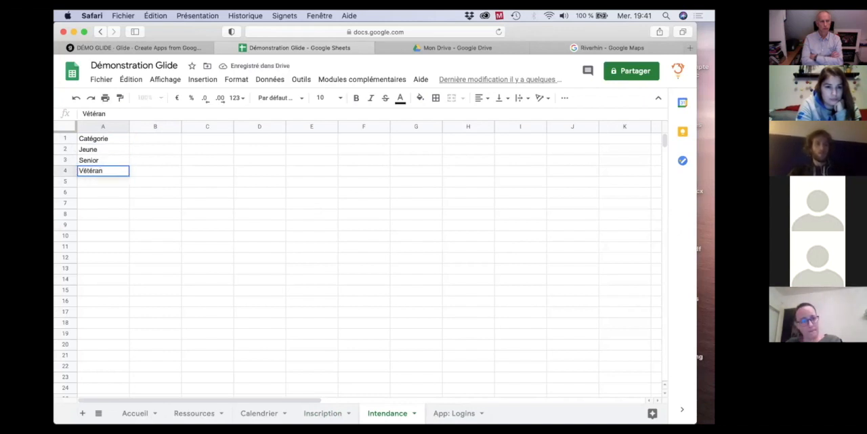
key(Return)
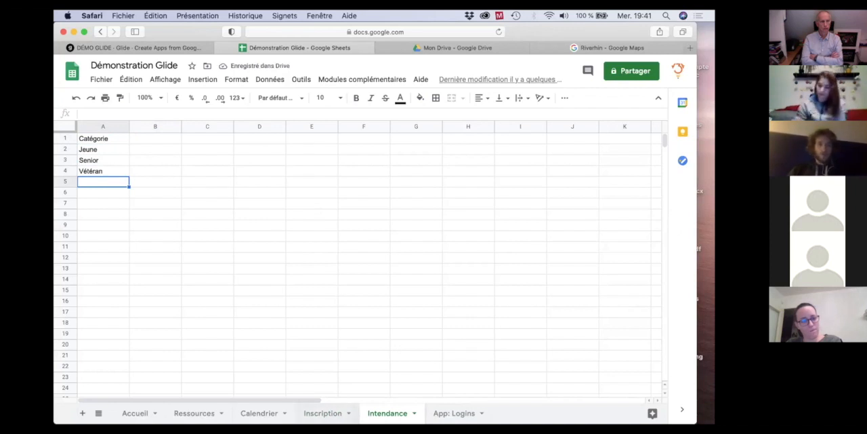
Add the column header Catégorie in cell E1 of the Inscription sheet.
click(323, 413)
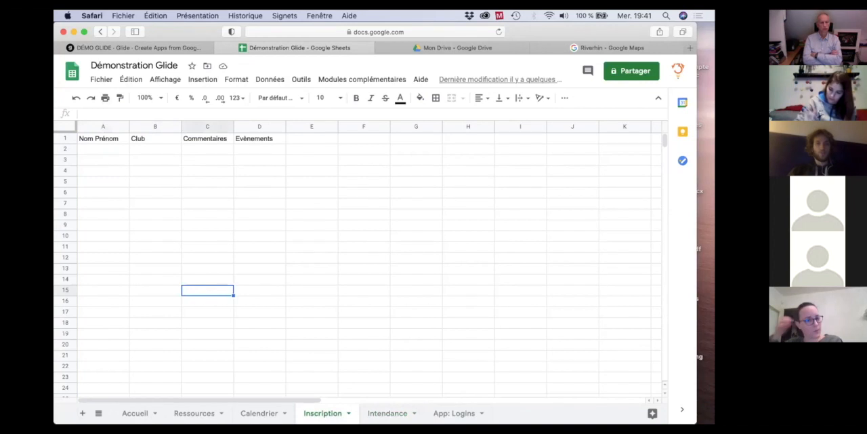
click(305, 140)
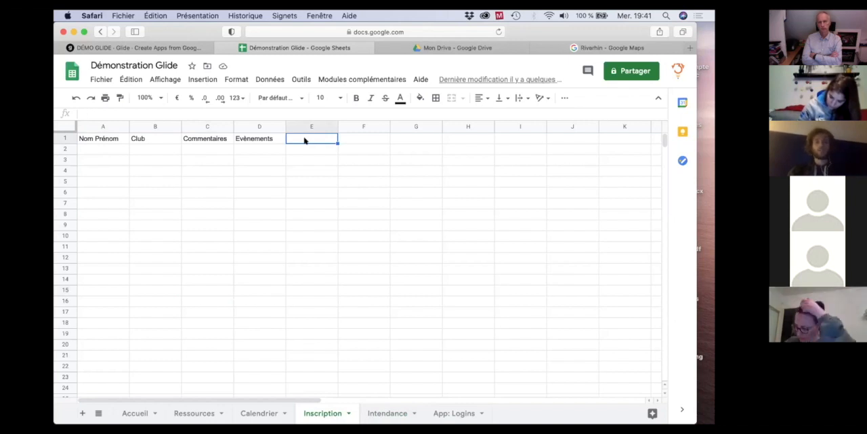
text(C)
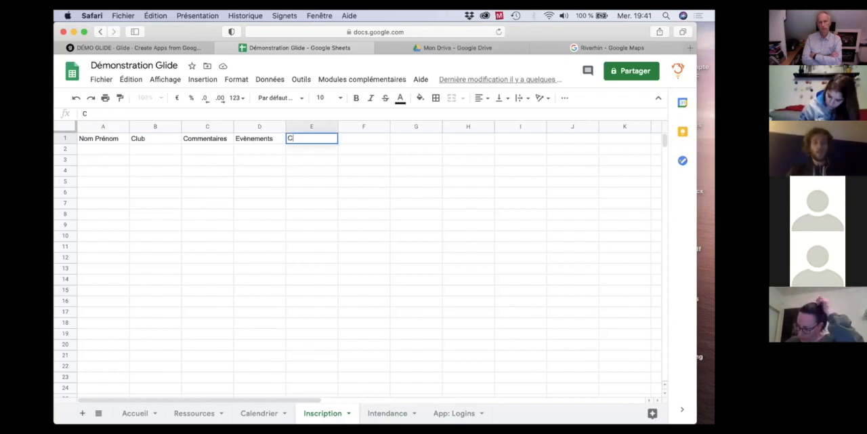
text(atégo)
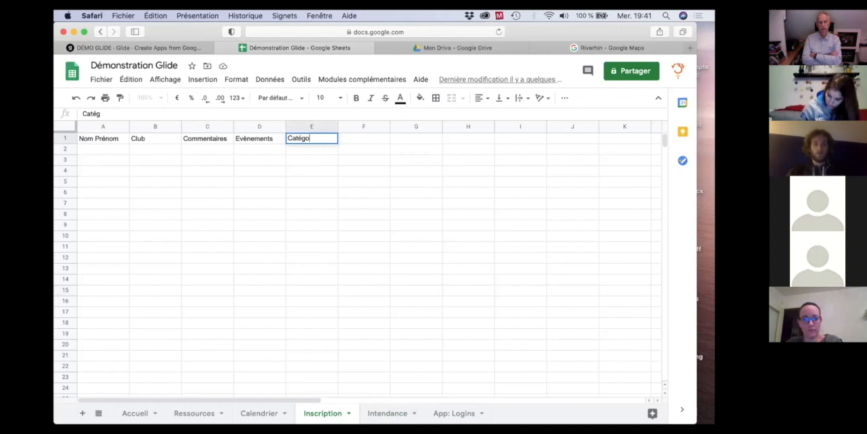
key(Return)
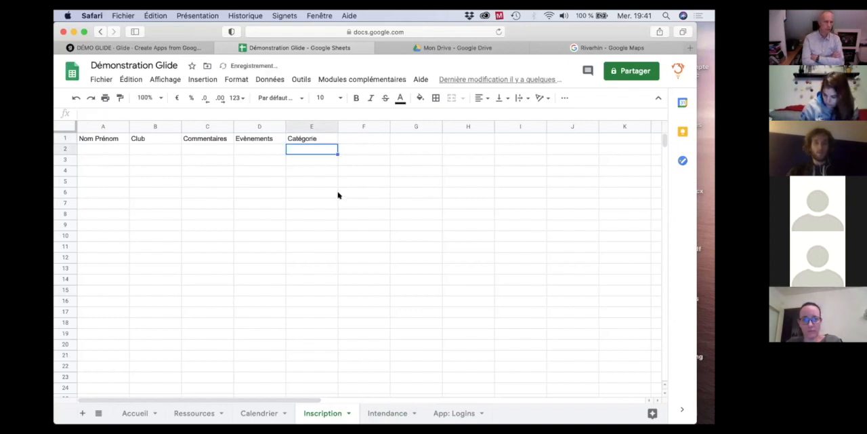
click(341, 193)
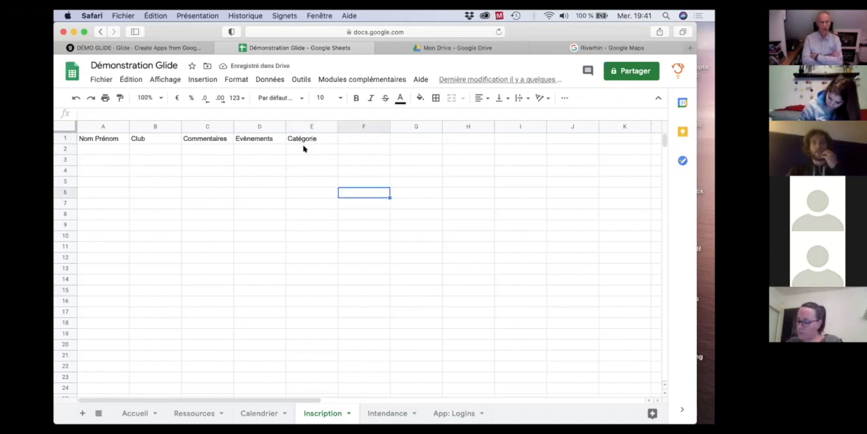
Switch back to Glide, reload the sheet data and accept automatic components for the new columns.
click(125, 48)
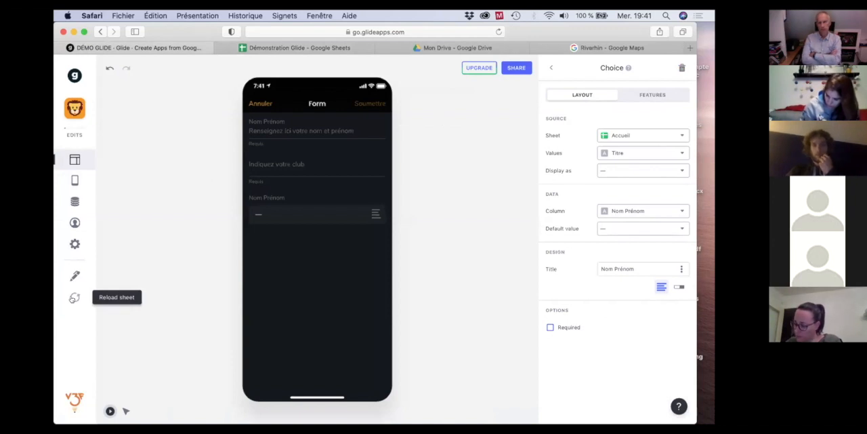
click(74, 298)
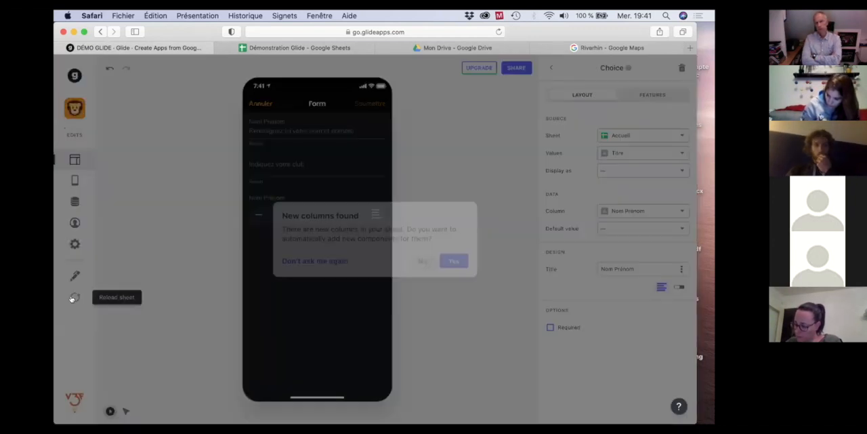
click(453, 260)
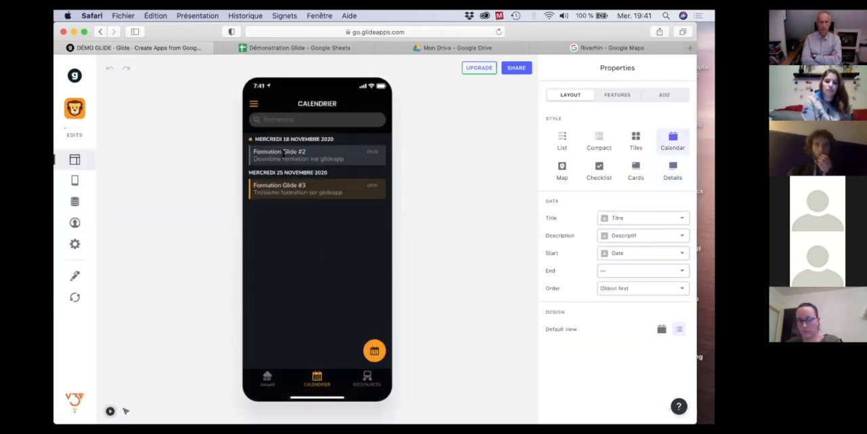
Reopen the registration form from the Formation Glide #2 event and source the Choice from the Intendance sheet's Catégorie values.
click(284, 153)
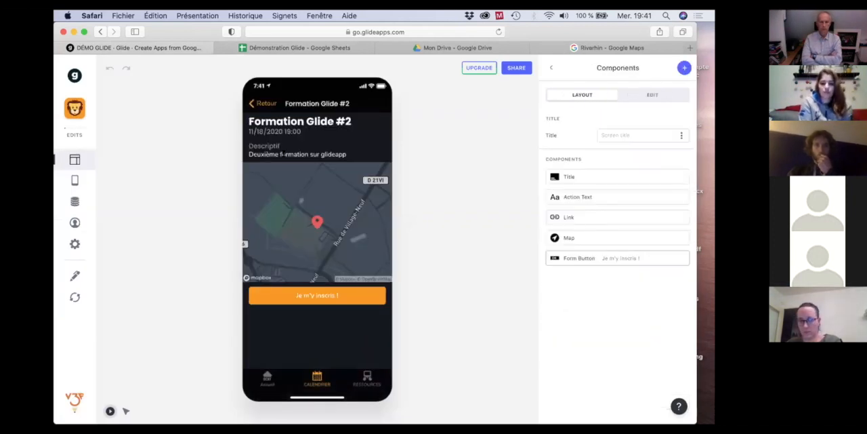
click(317, 296)
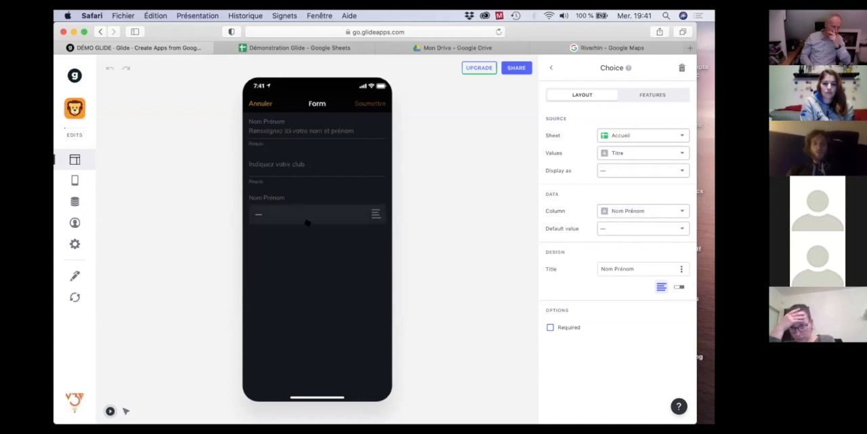
click(647, 137)
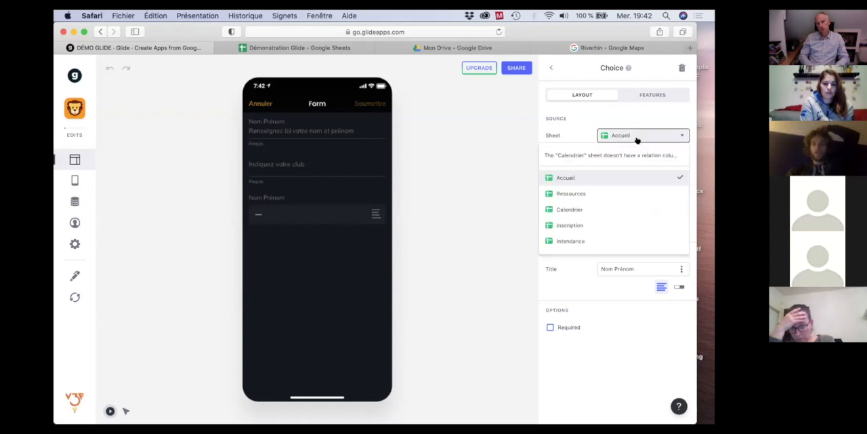
click(568, 239)
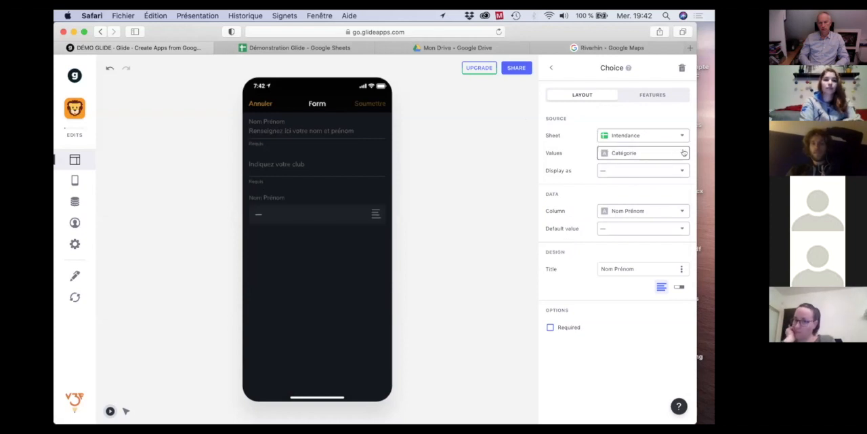
click(629, 156)
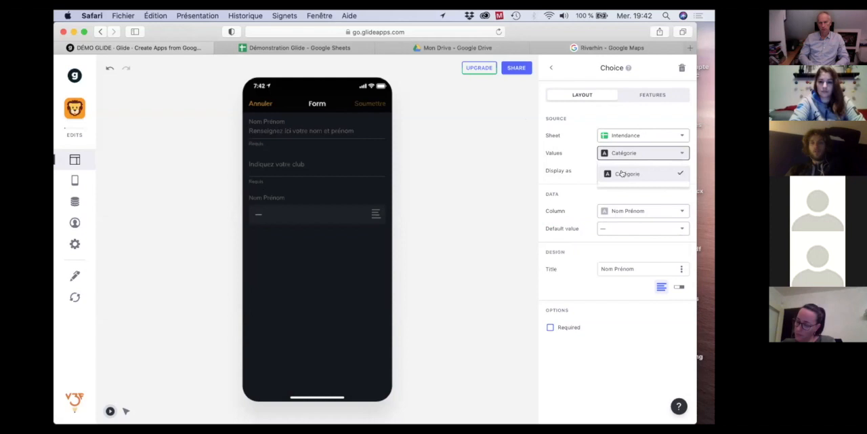
click(627, 174)
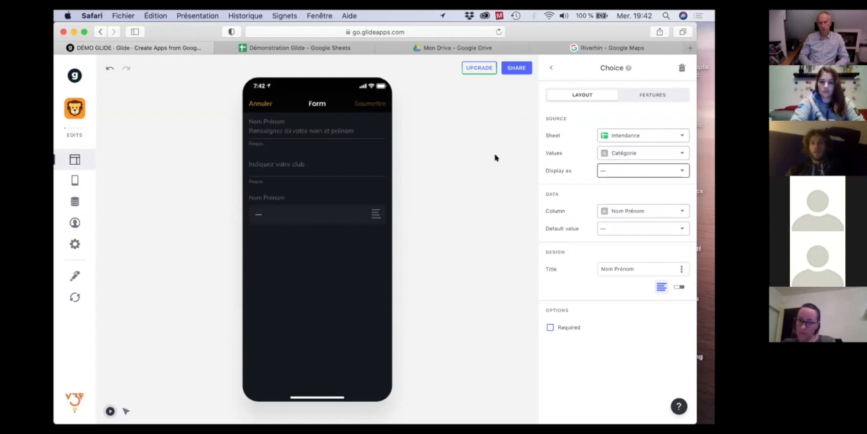
Test the Choice component's options in the app preview by selecting Senior and Jeune, and reset it to the empty option.
click(374, 215)
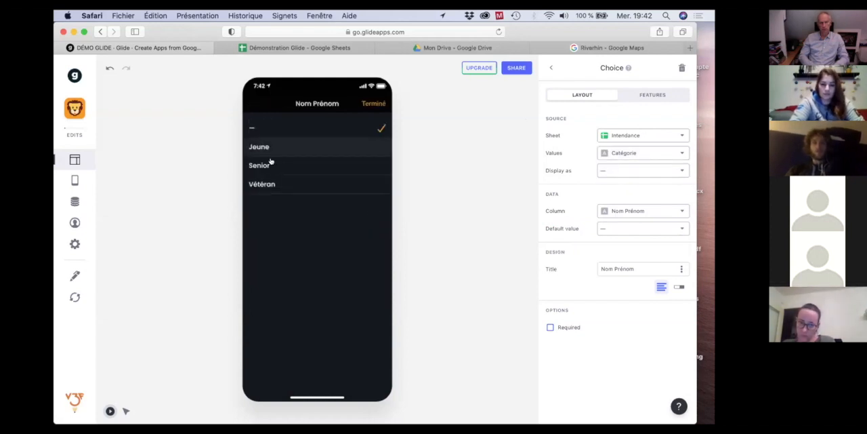
click(306, 167)
click(375, 216)
click(306, 147)
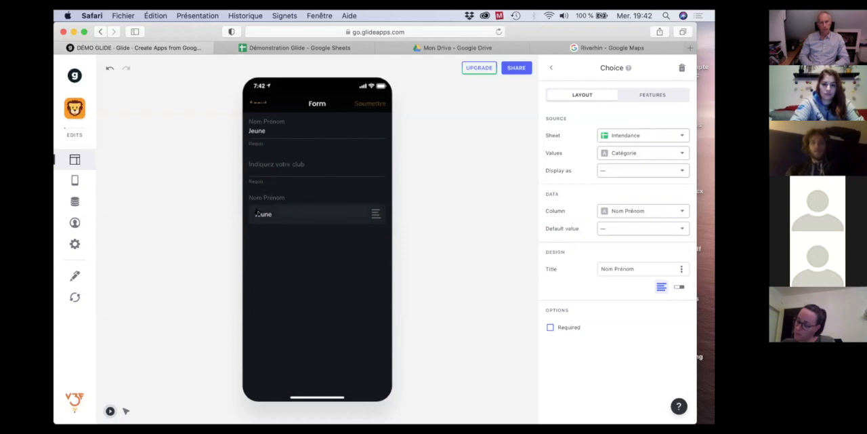
click(376, 216)
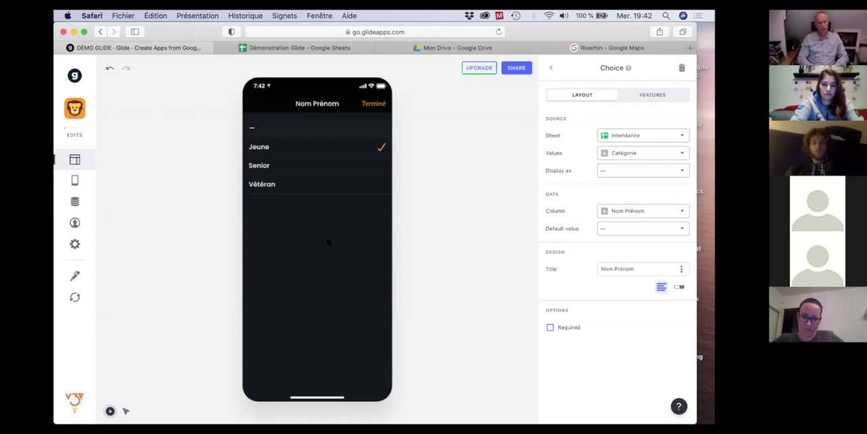
click(319, 127)
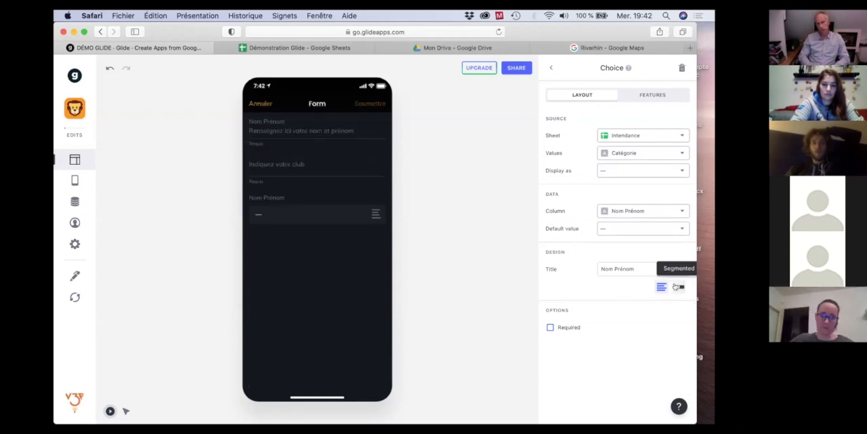
Set the Choice component's design to Segmented, try Jeune, Senior and Vétéran in the preview, and reset it to the empty option.
click(677, 286)
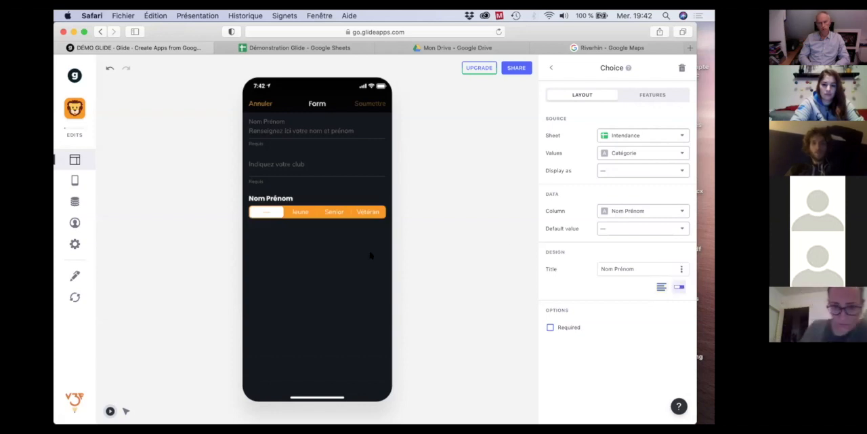
click(296, 211)
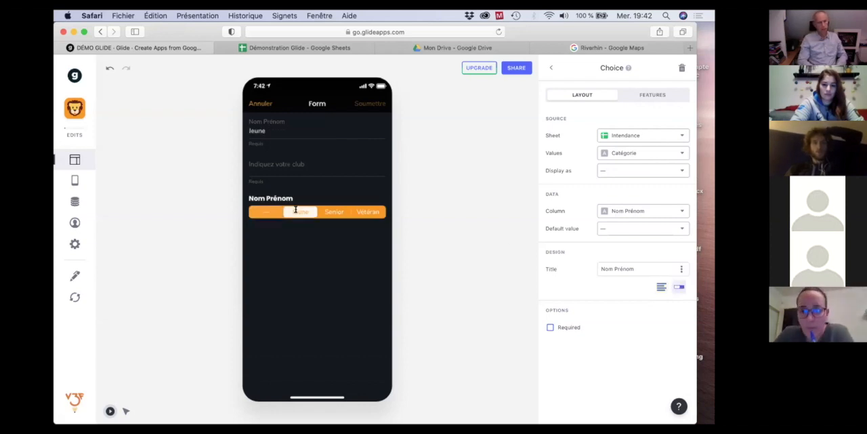
click(334, 212)
click(366, 212)
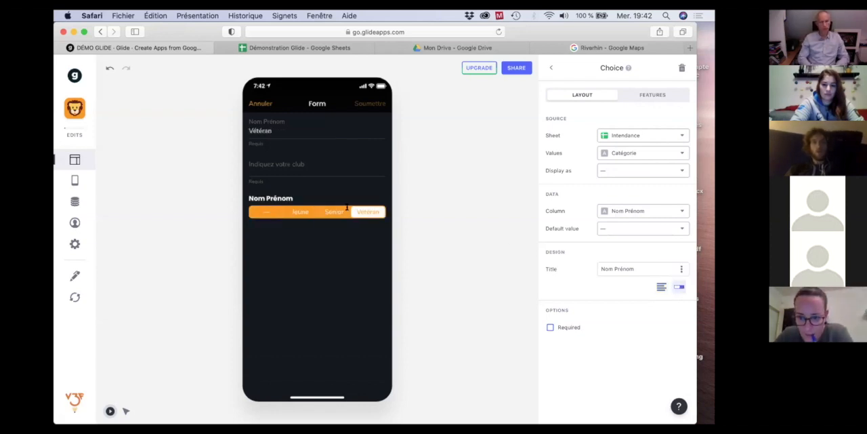
click(264, 210)
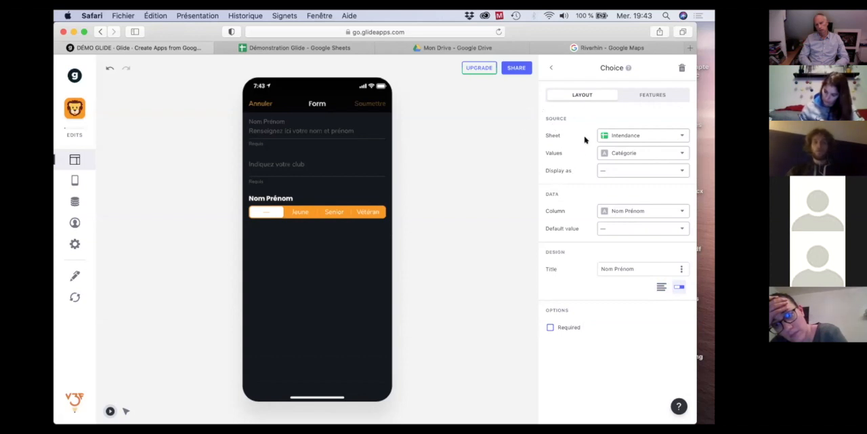
Write the Choice component's selection to the Catégorie column, leaving its default value empty.
click(641, 211)
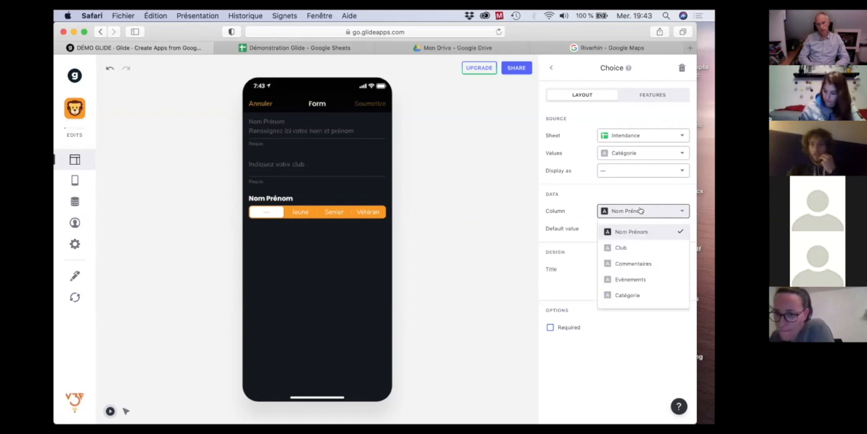
click(624, 295)
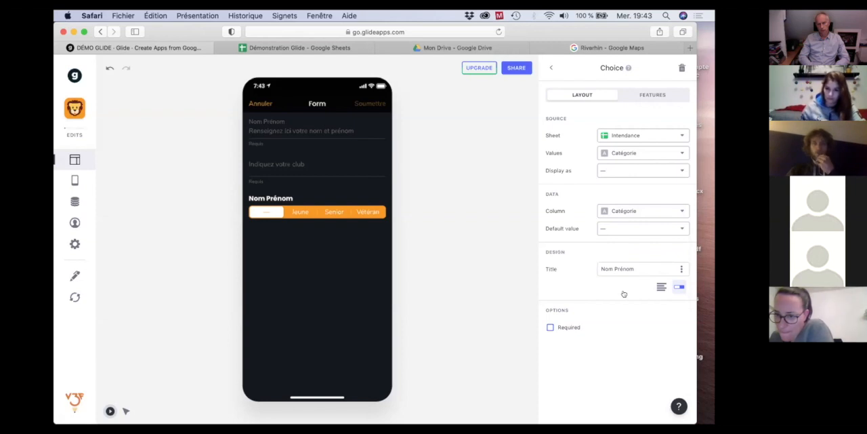
click(683, 228)
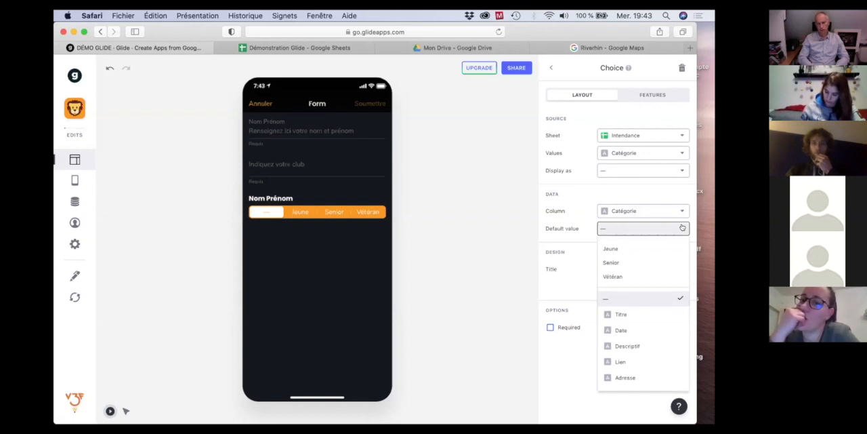
click(683, 228)
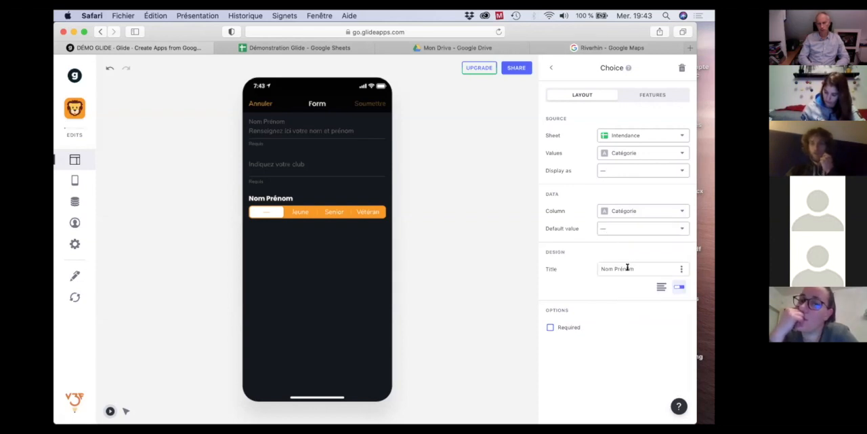
Title the Choice component "Votre catégorie" and make it required.
drag(643, 269, 588, 270)
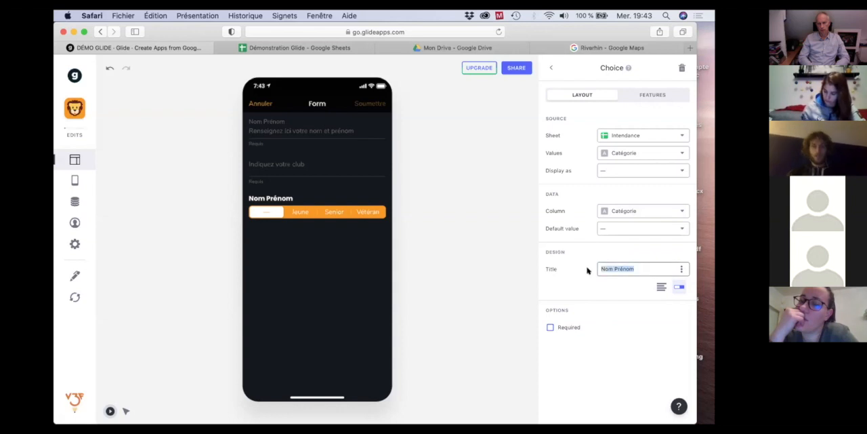
text(Vot)
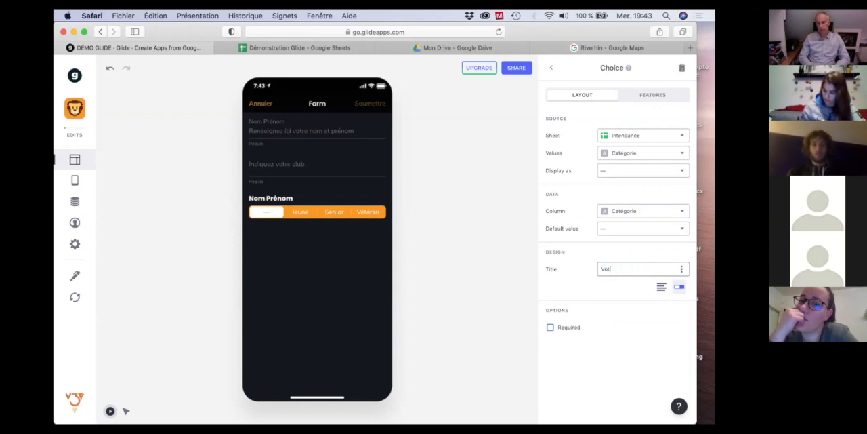
text(re catégori)
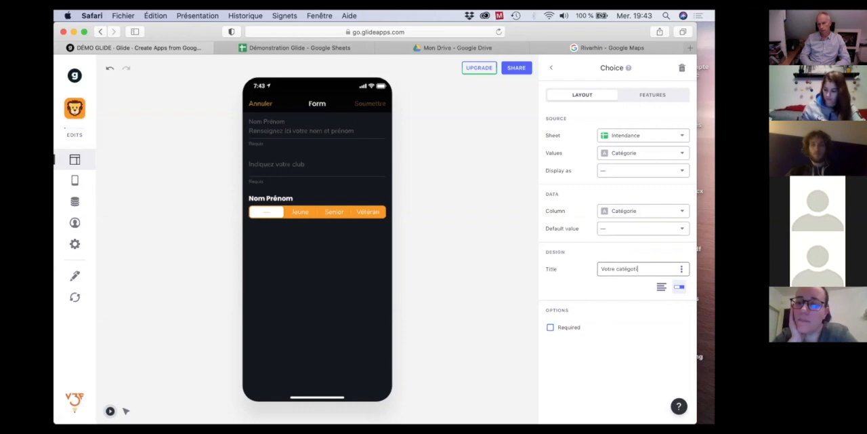
text(e)
click(580, 290)
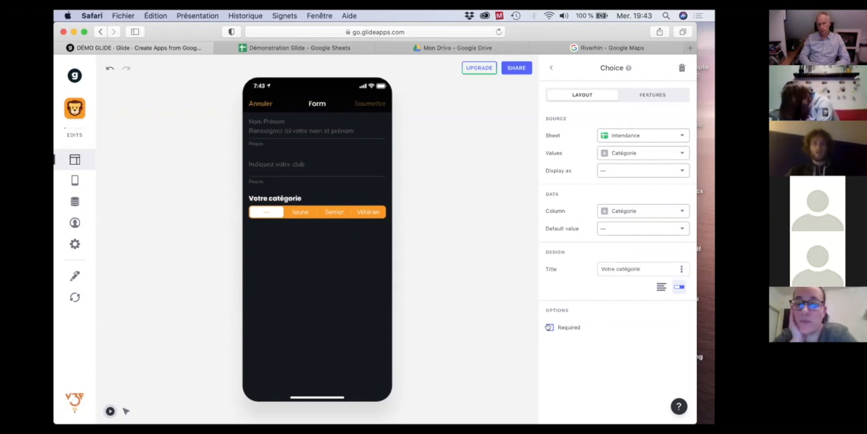
click(550, 327)
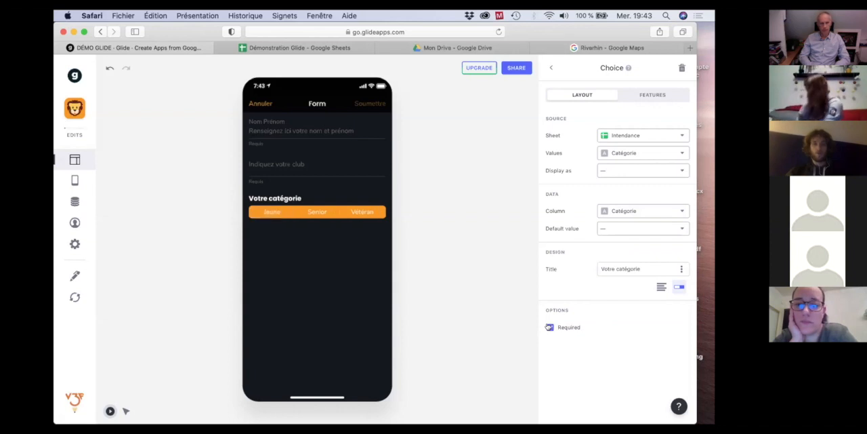
Test the required category choice in the app preview by switching between Jeune, Senior and Vétéran.
click(273, 213)
click(316, 210)
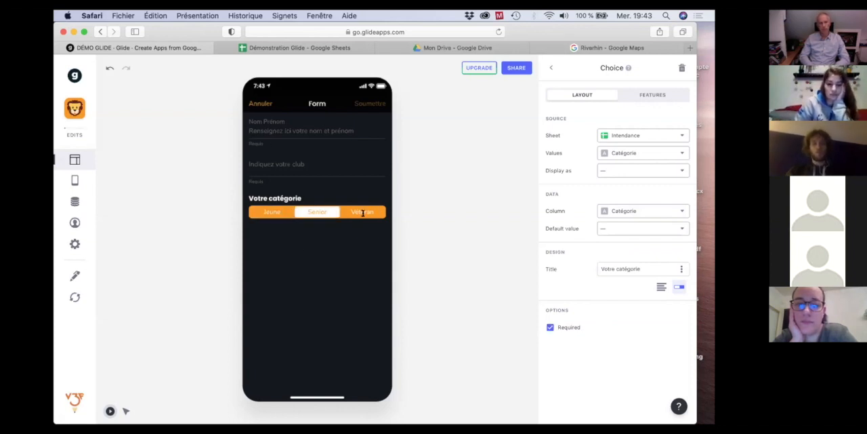
click(361, 209)
click(315, 212)
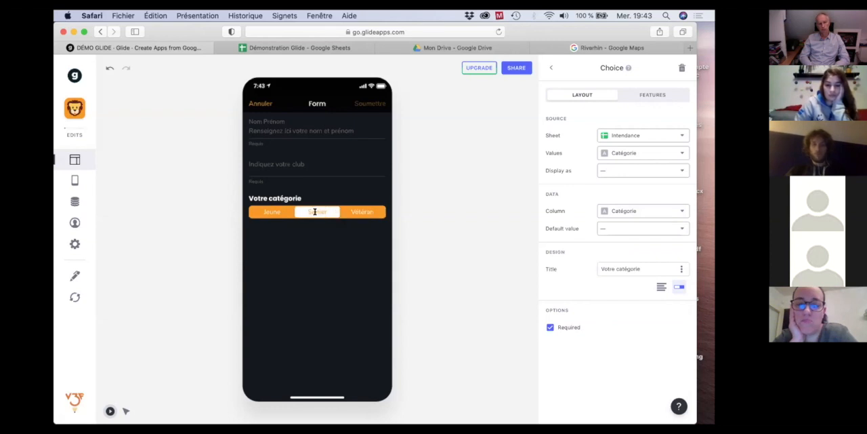
click(274, 212)
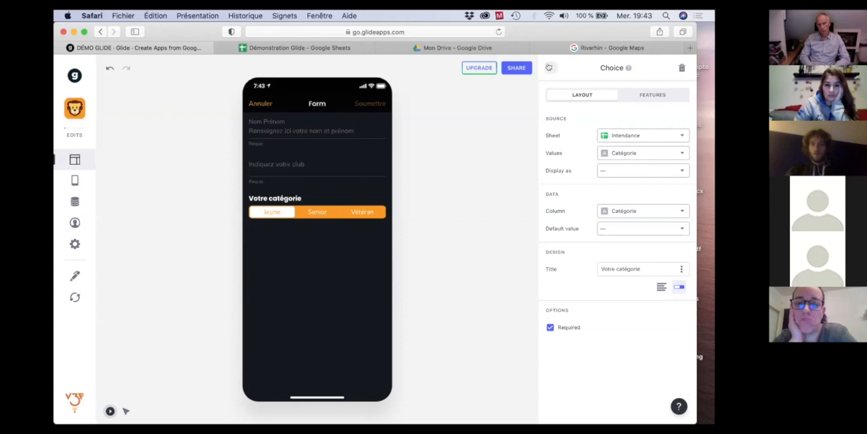
Make the form's Club text entry optional and return to the form's component list.
click(549, 68)
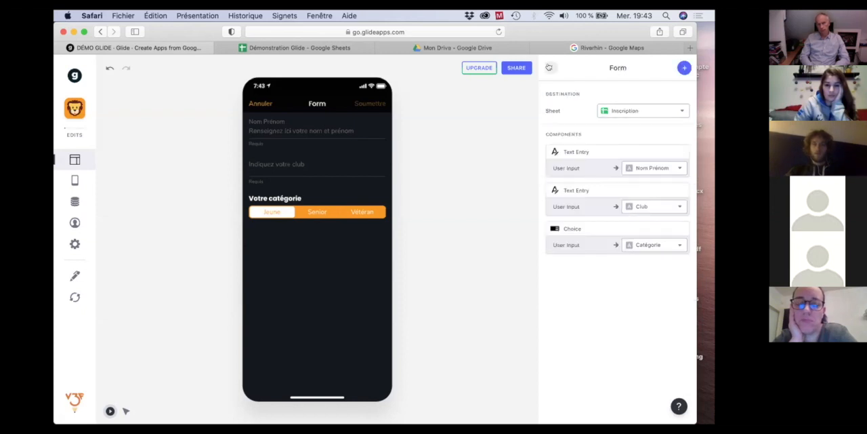
click(575, 197)
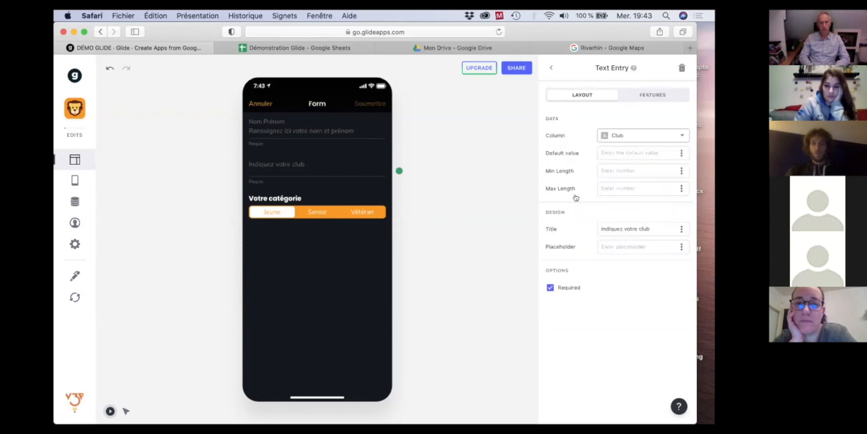
click(549, 287)
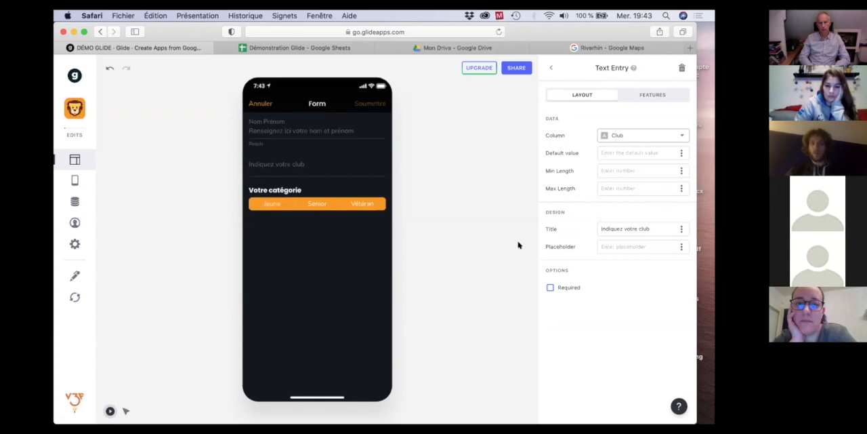
click(551, 68)
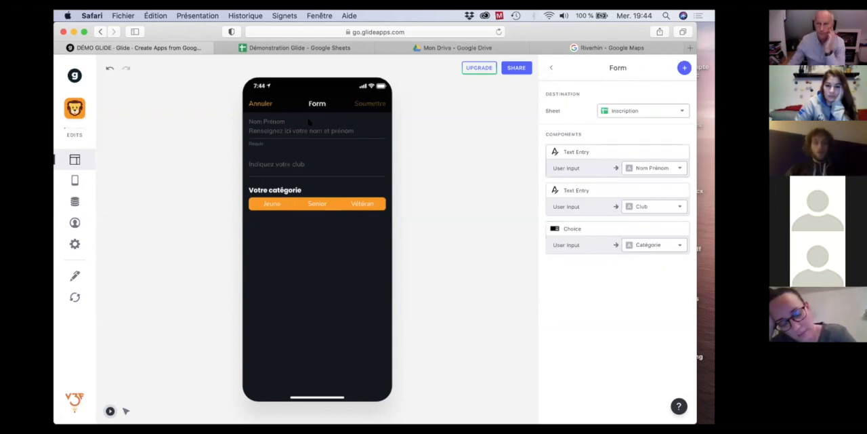
Check the Inscription columns in Google Sheets, and add a Notes component to the Glide form that writes to Commentaires.
click(290, 48)
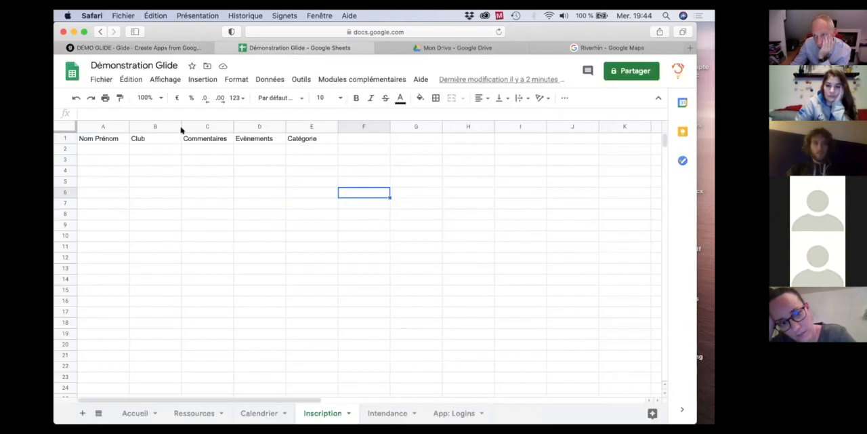
click(135, 47)
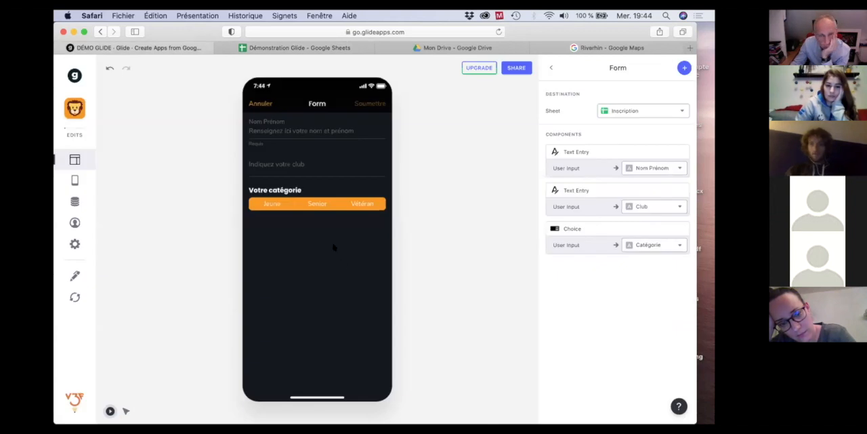
click(682, 68)
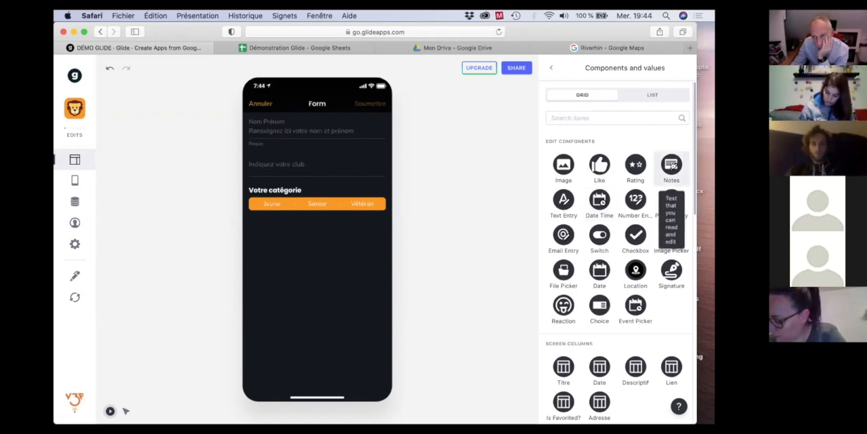
click(671, 165)
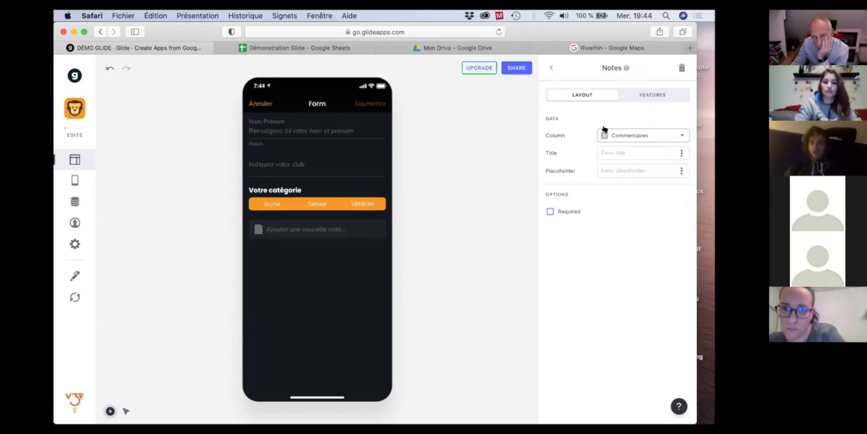
click(675, 137)
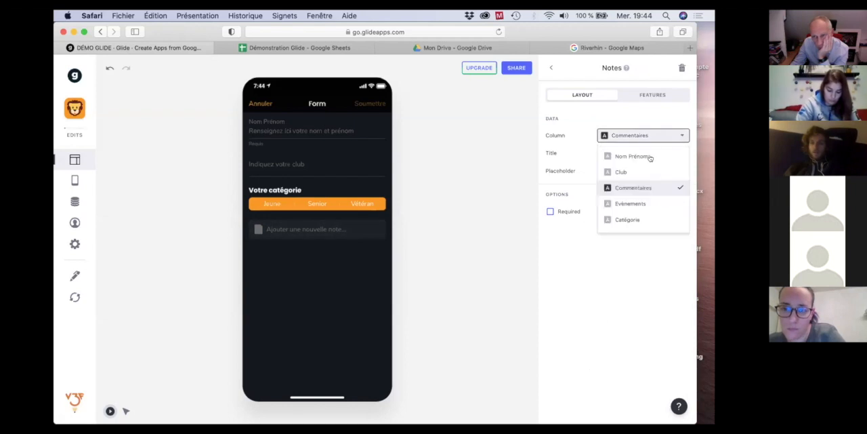
click(625, 187)
Title the Notes component "Pourquoi souhaites-tu suivre cette formation ?" and return to the form's component list.
click(621, 150)
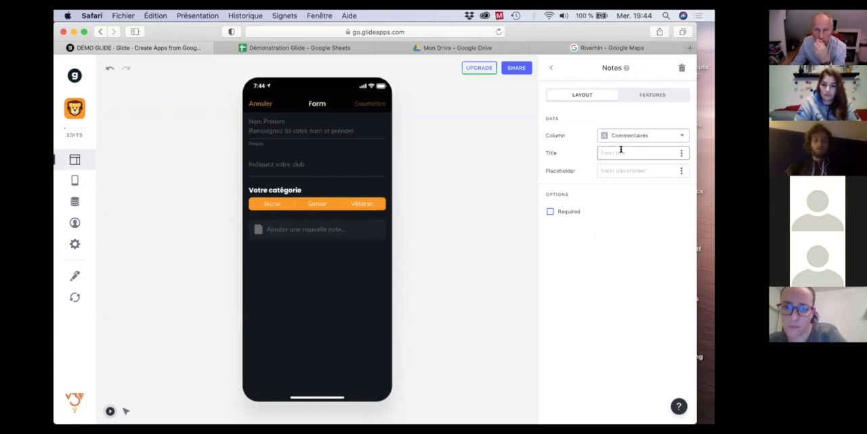
text(Pourquoi so)
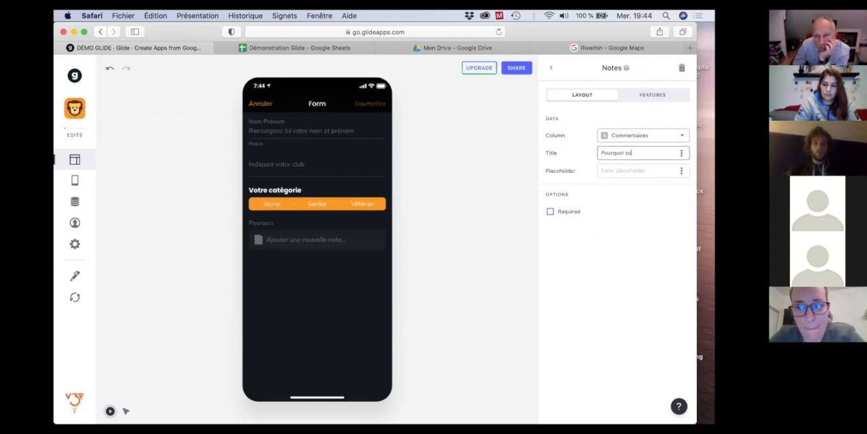
text(uhaites-t)
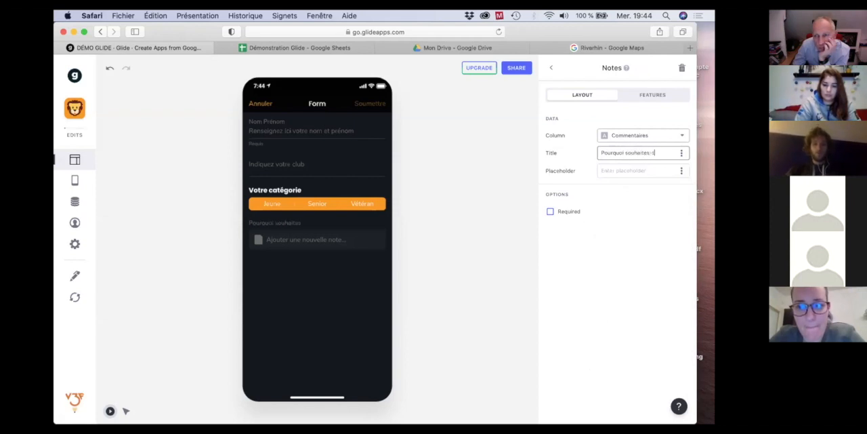
text(u suivre cette formation ?)
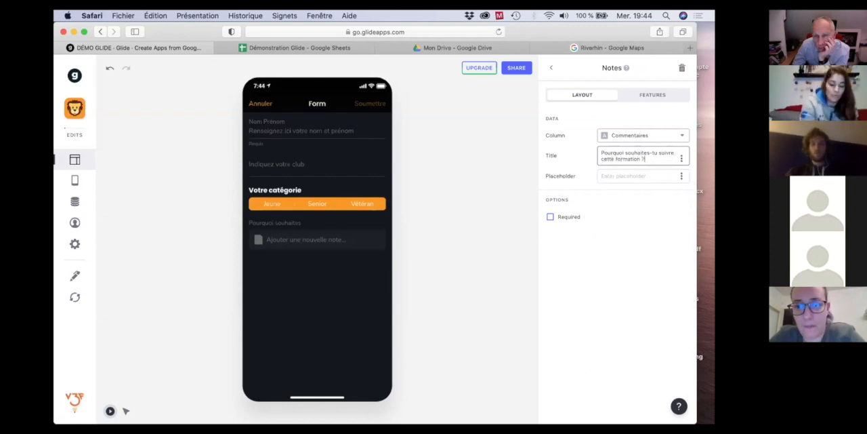
click(627, 230)
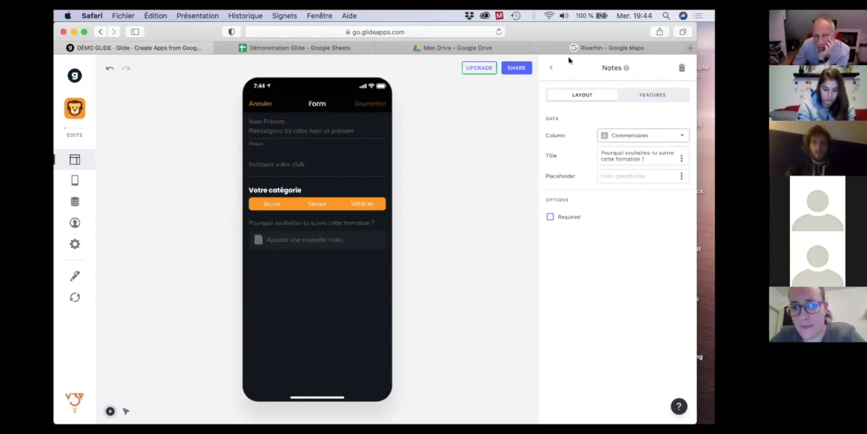
click(549, 69)
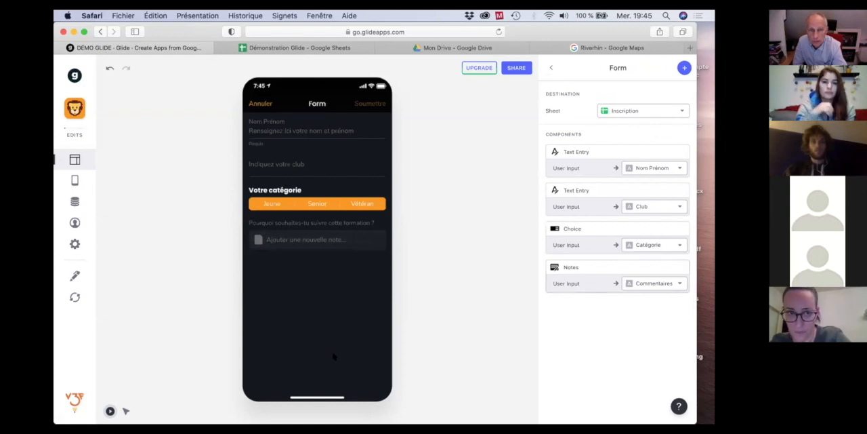
Review the Inscription headers in Google Sheets, and add the Titre screen column to the Glide form for Evènements.
click(288, 48)
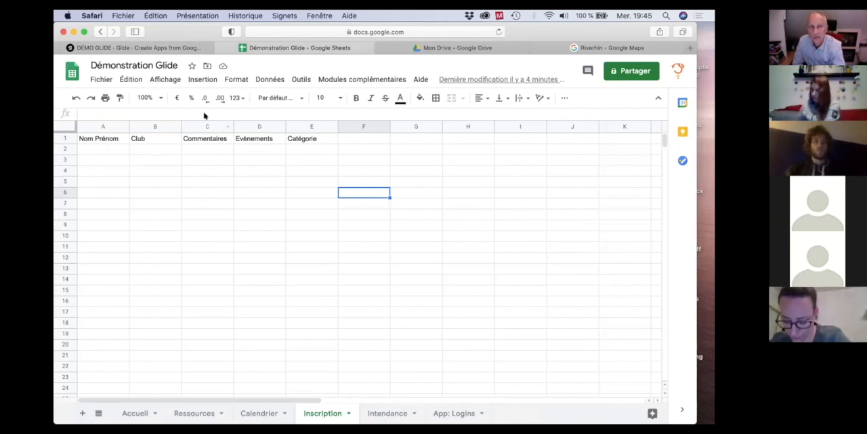
click(143, 48)
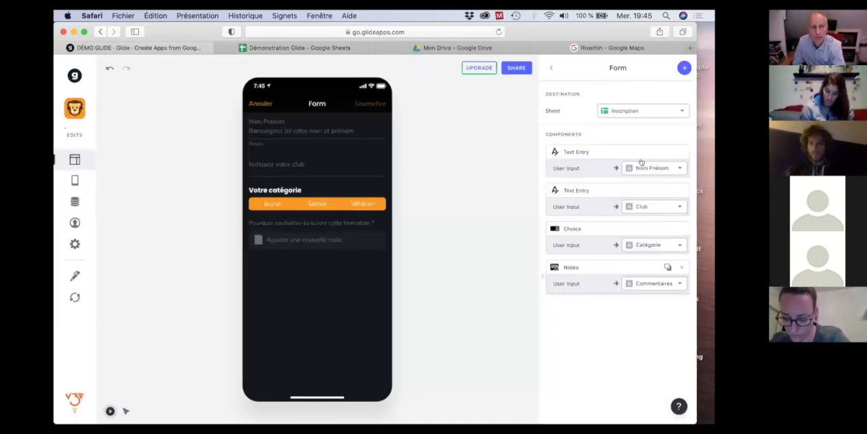
click(683, 68)
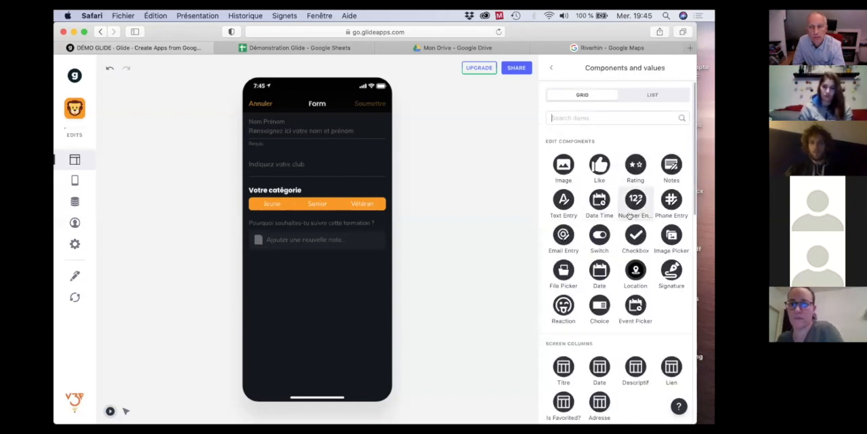
scroll(630, 215, down, 3)
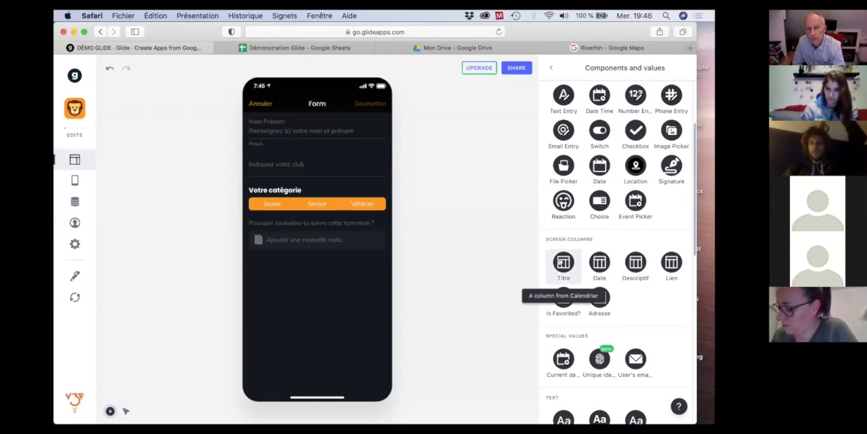
click(563, 263)
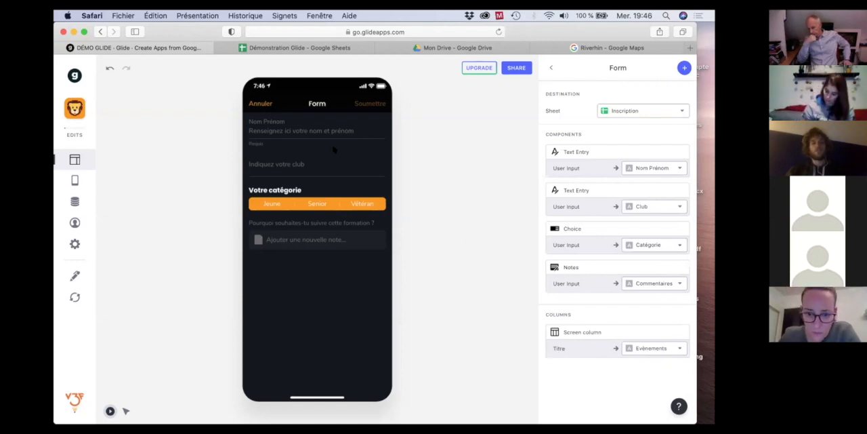
Switch to Google Sheets and examine the first event's Titre value in the Calendrier sheet.
click(274, 49)
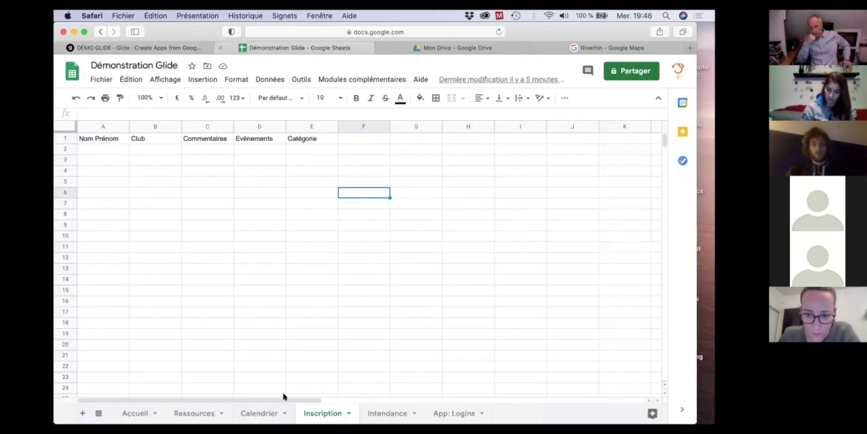
click(259, 414)
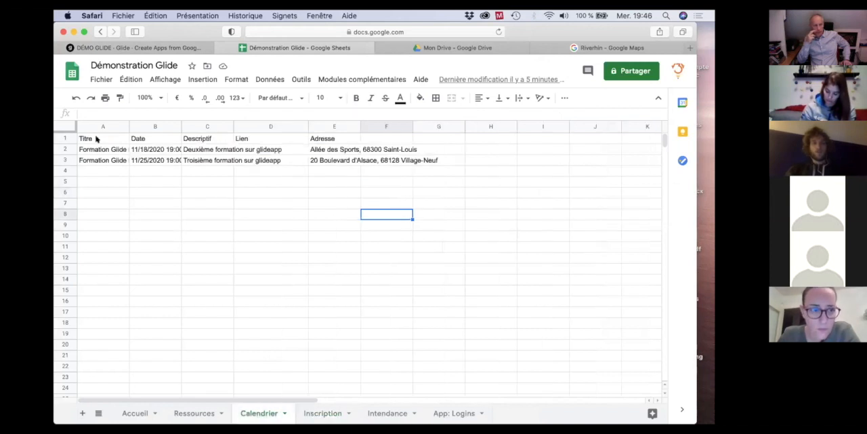
click(106, 151)
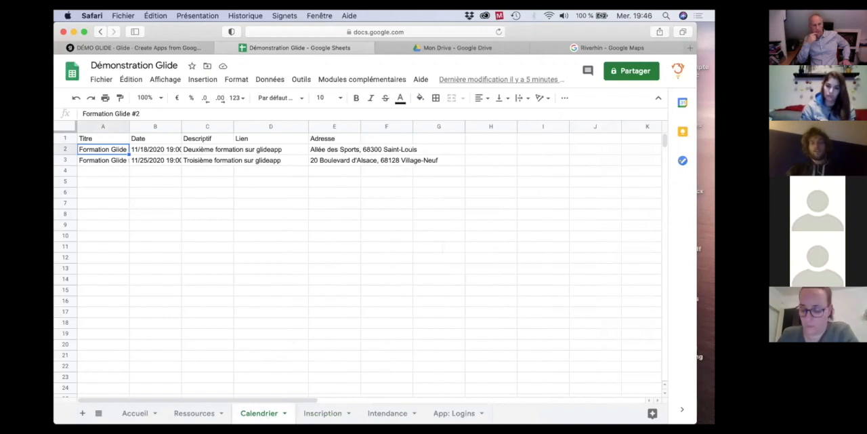
Check the Evènements column in the Inscription sheet against the Glide form's Titre screen column mapping.
click(322, 413)
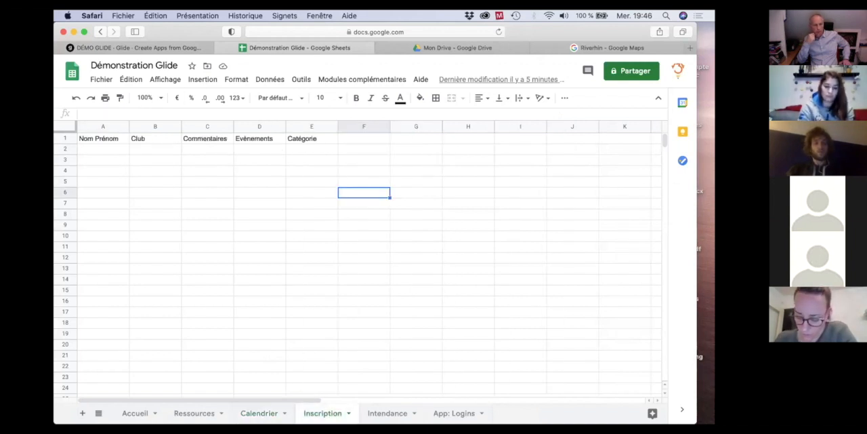
click(250, 151)
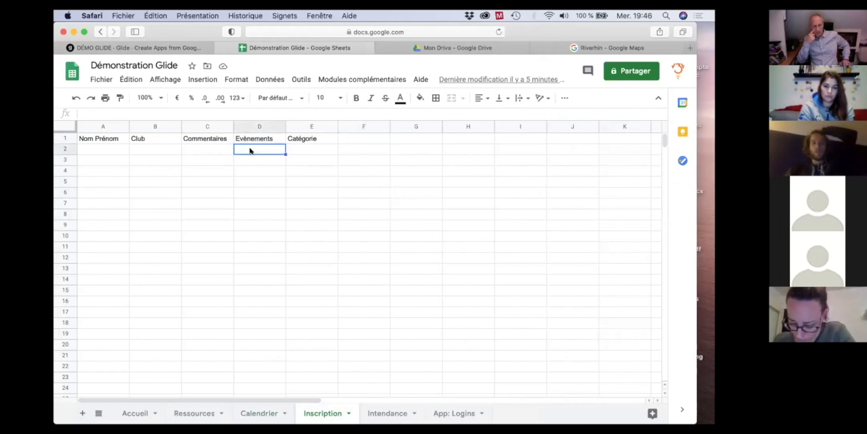
click(180, 48)
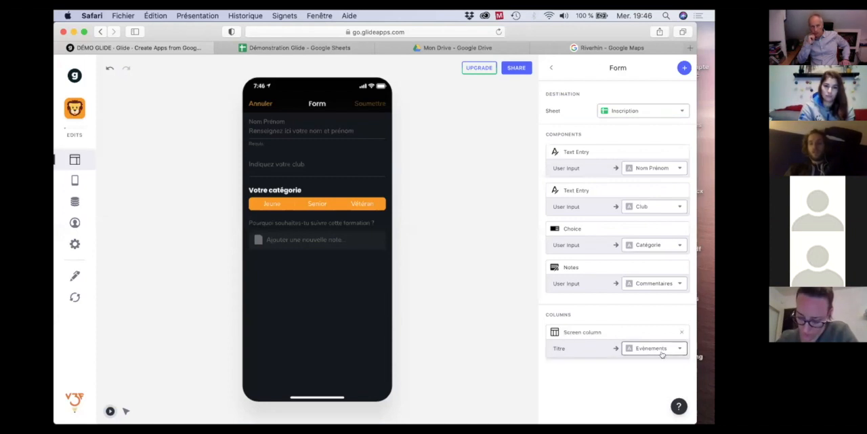
click(599, 339)
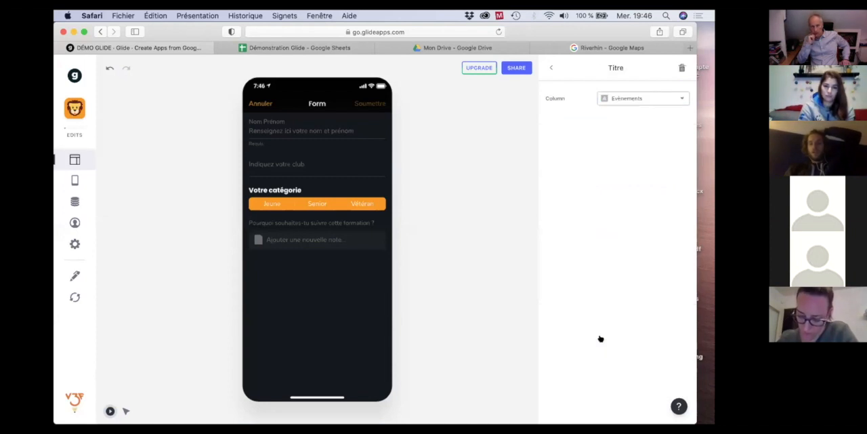
click(647, 99)
click(636, 167)
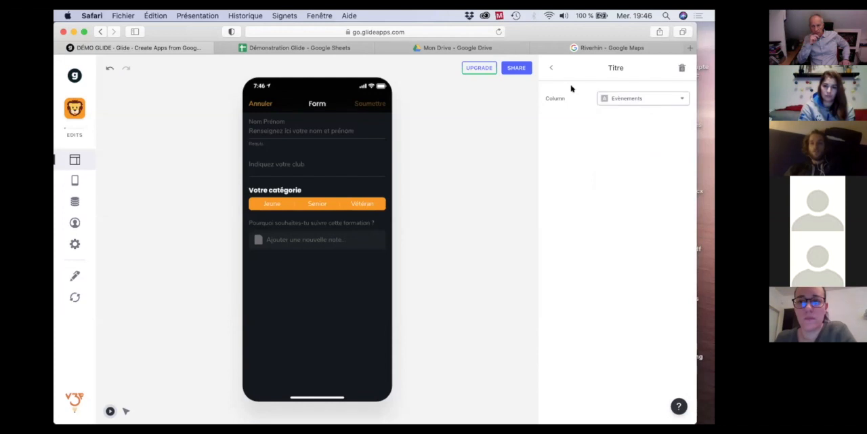
click(551, 68)
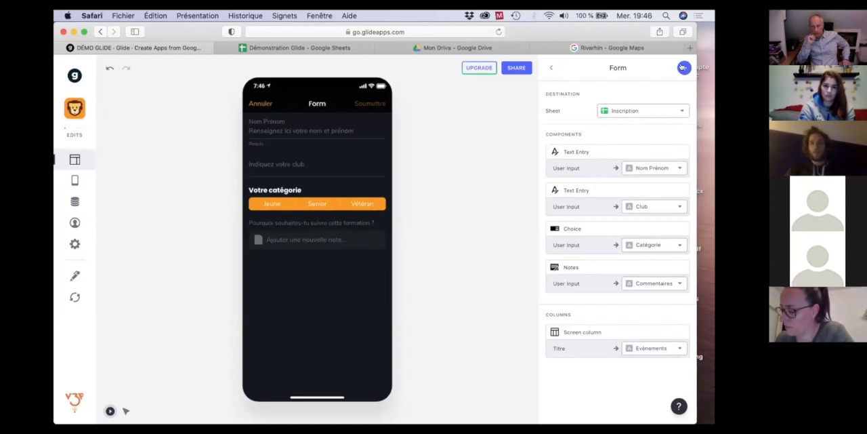
Examine the edit components, screen columns and special values that can be added to the form.
click(684, 67)
scroll(580, 400, down, 1)
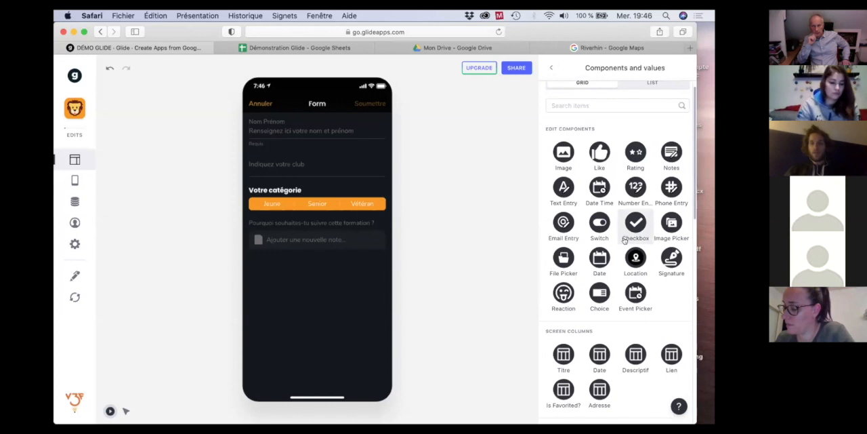
scroll(580, 405, down, 2)
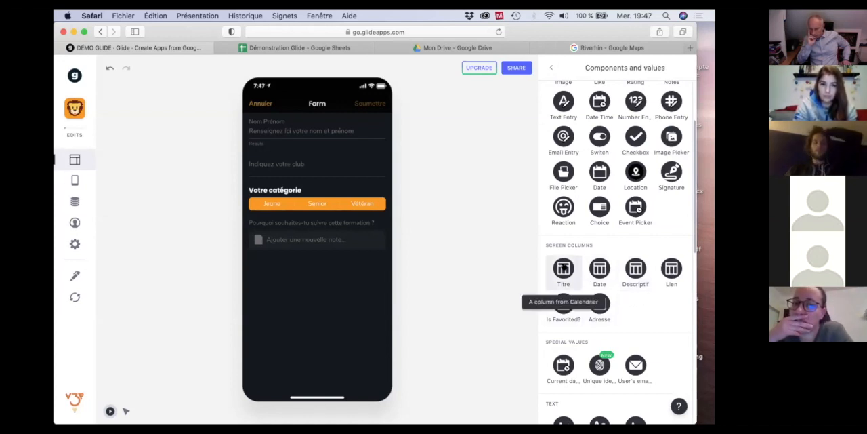
click(549, 69)
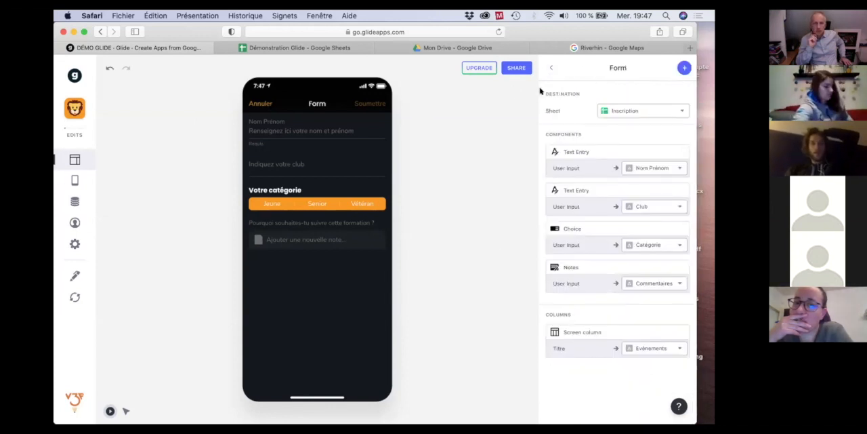
Reopen the Formation Glide #2 registration form in the preview and fill in the attendee's full name, club V3F and category Senior.
click(260, 104)
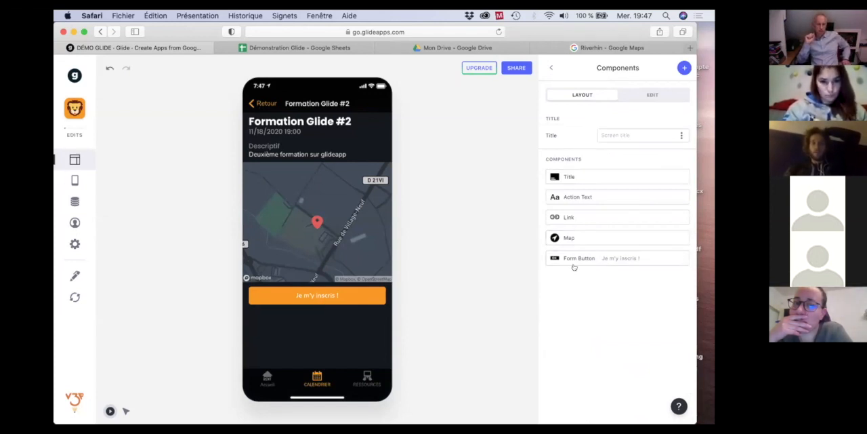
click(317, 297)
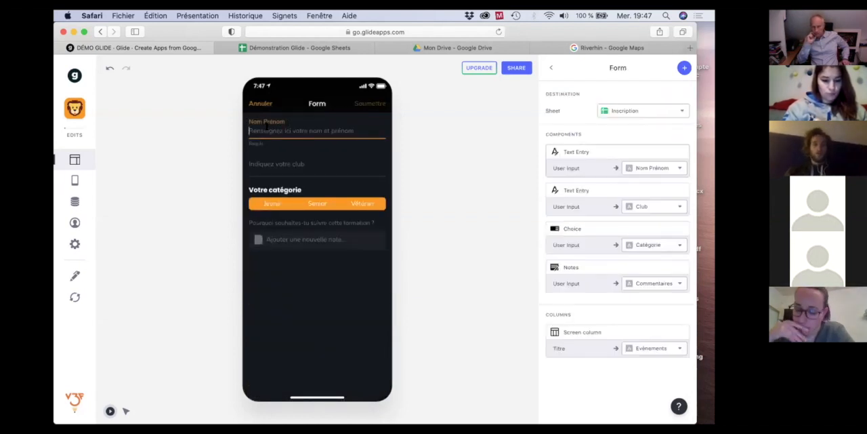
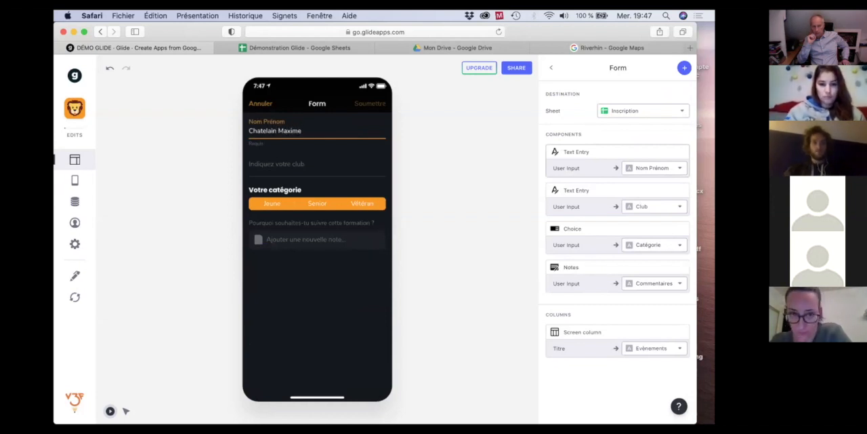
key(Tab)
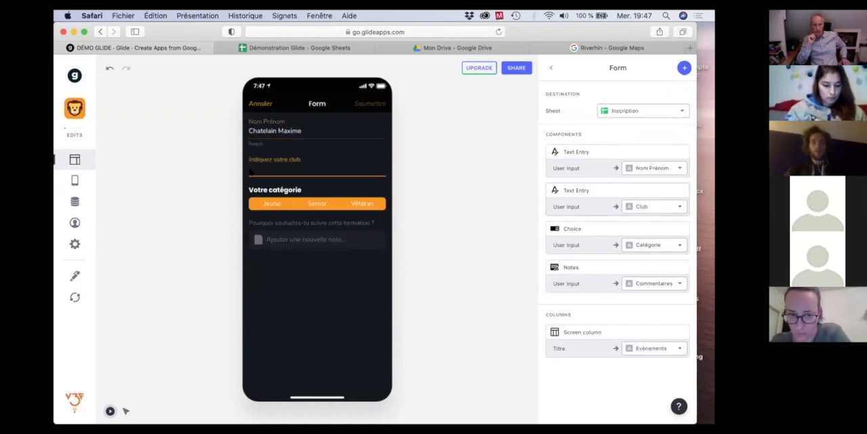
text(V3F)
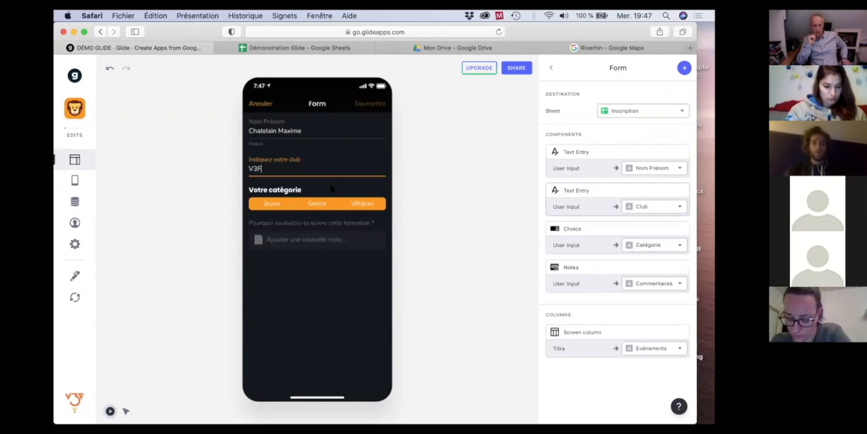
click(318, 202)
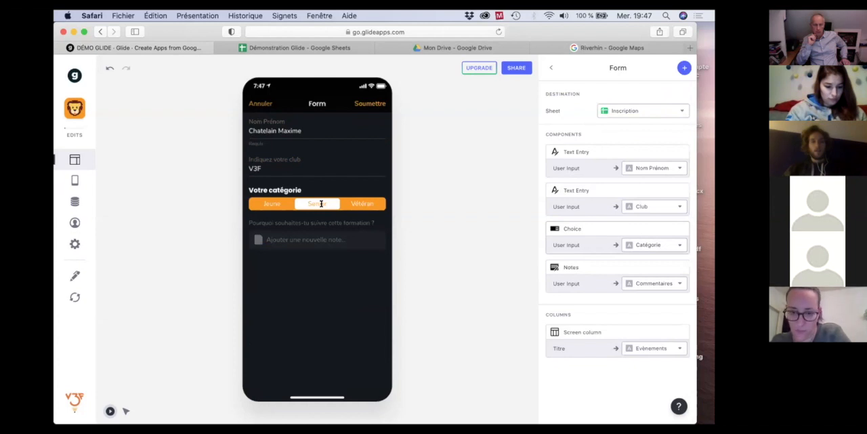
click(72, 298)
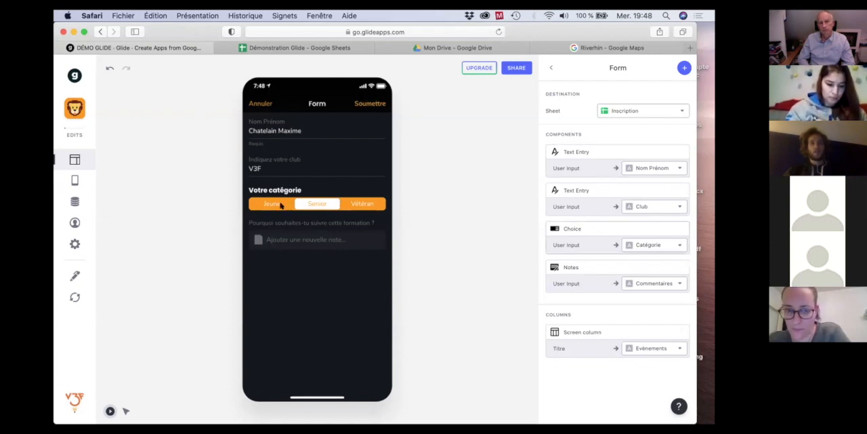
Clear the required Nom Prénom field and try to submit the form without it.
click(304, 131)
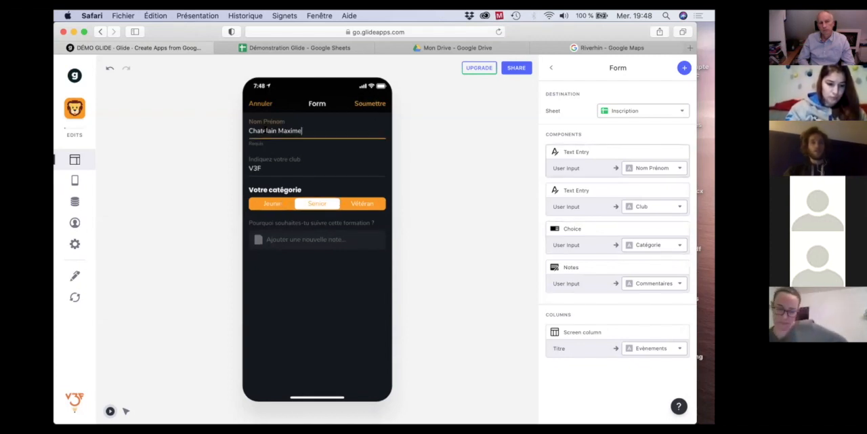
key(BackSpace)
key(BackSpace)
key(BackSpace)
key(BackSpace)
key(BackSpace)
key(BackSpace)
key(BackSpace)
key(BackSpace)
key(BackSpace)
key(BackSpace)
key(BackSpace)
key(BackSpace)
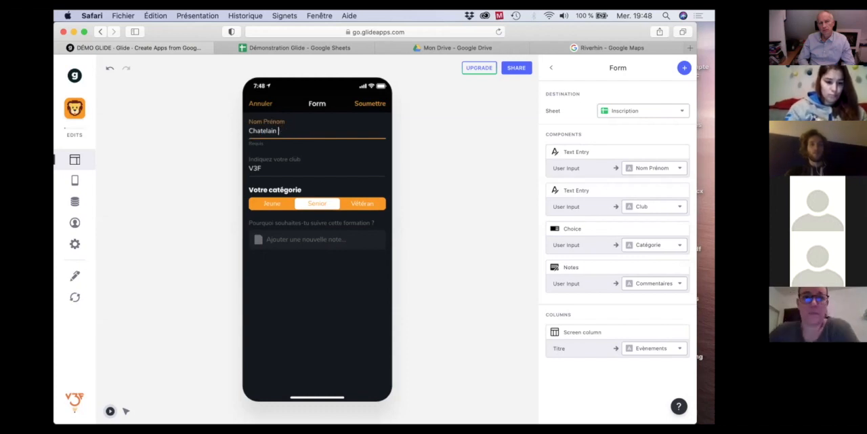
key(BackSpace)
key(BackSpace)
key(BackSpace)
key(BackSpace)
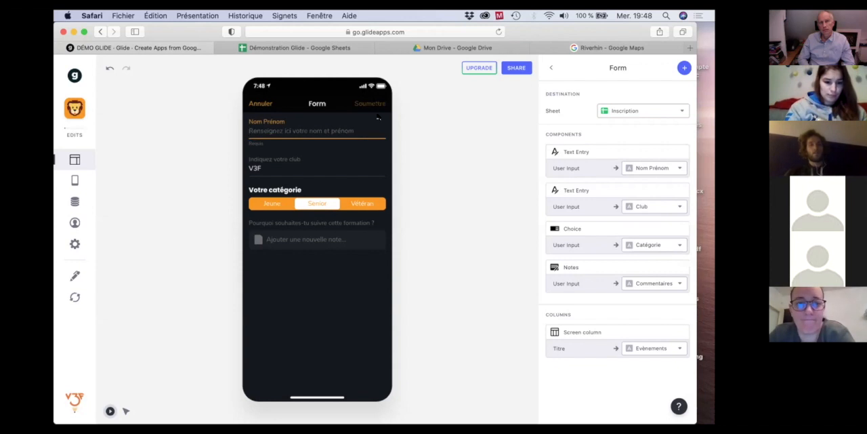
click(375, 104)
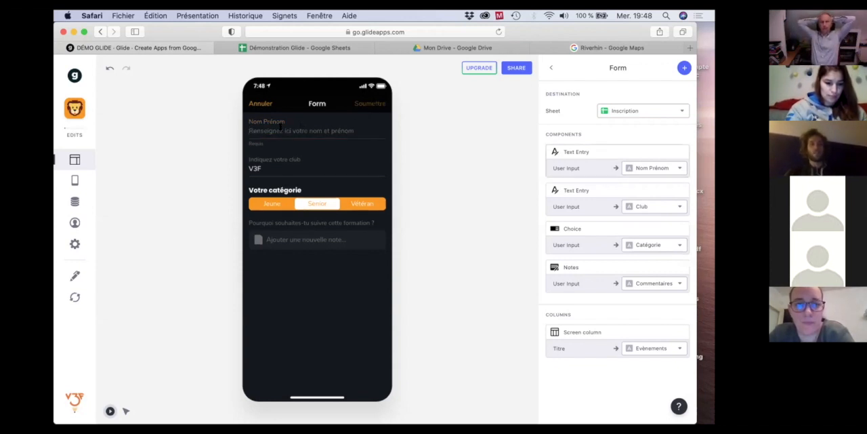
Enter the attendee's full name in Nom Prénom again and submit the registration.
click(281, 128)
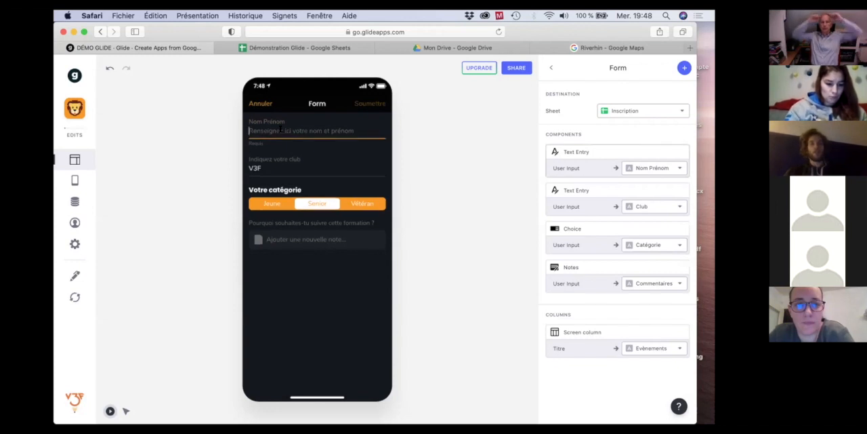
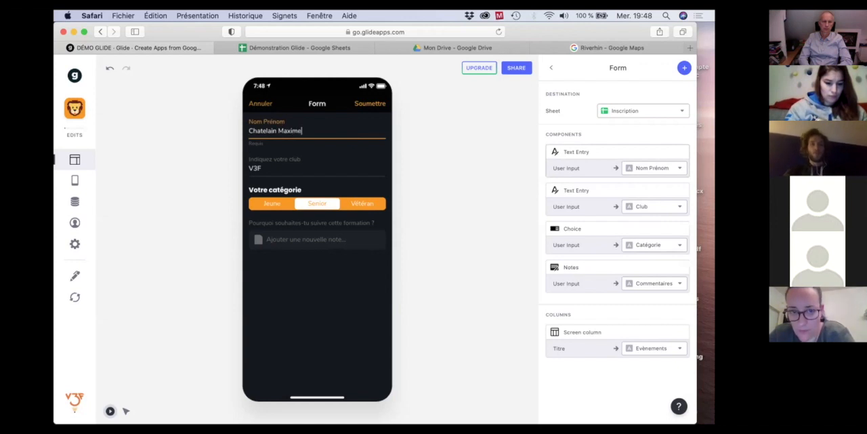
click(374, 103)
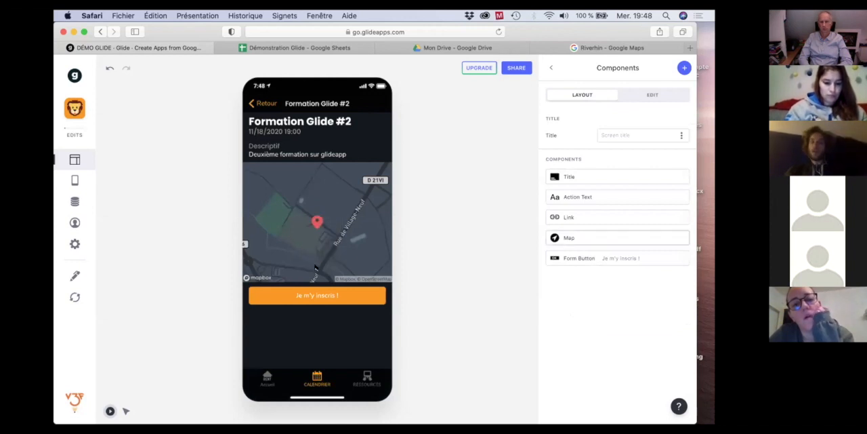
Switch to Google Sheets, fit the Evènements column width to its content, and review the registrations submitted to Inscription.
click(290, 48)
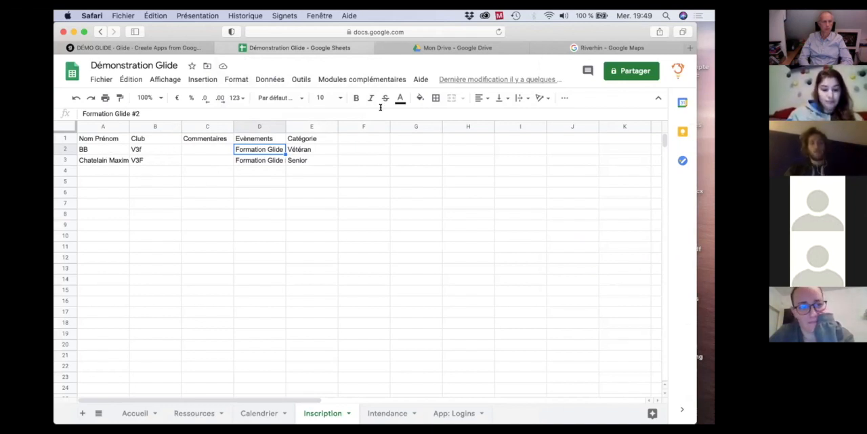
double_click(284, 126)
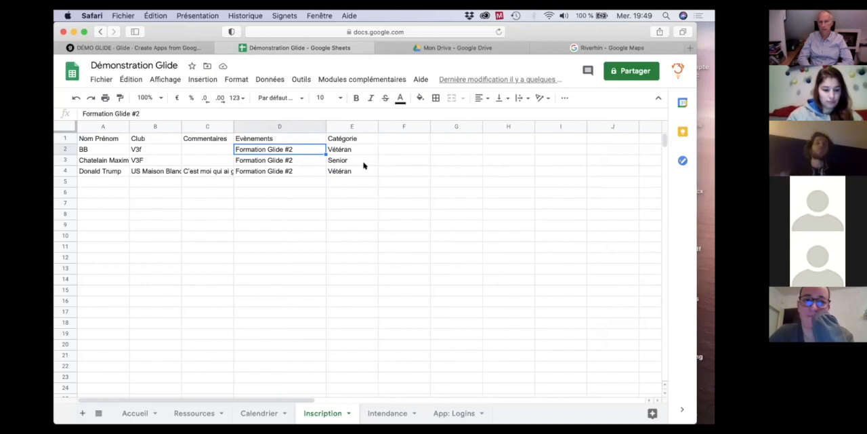
click(151, 172)
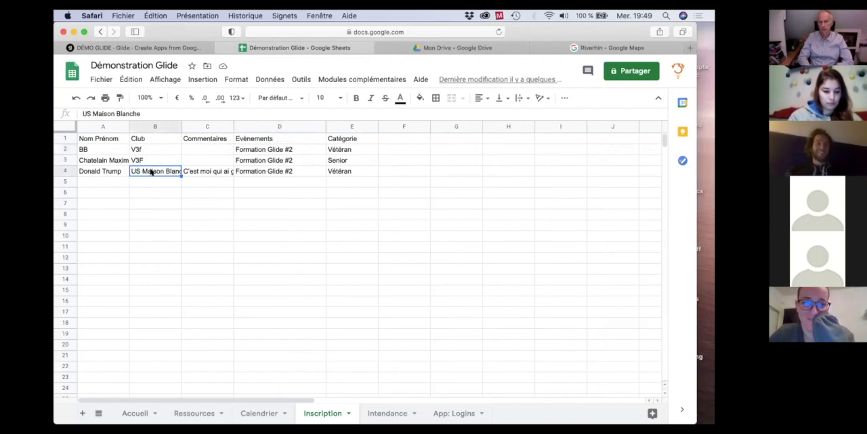
click(200, 172)
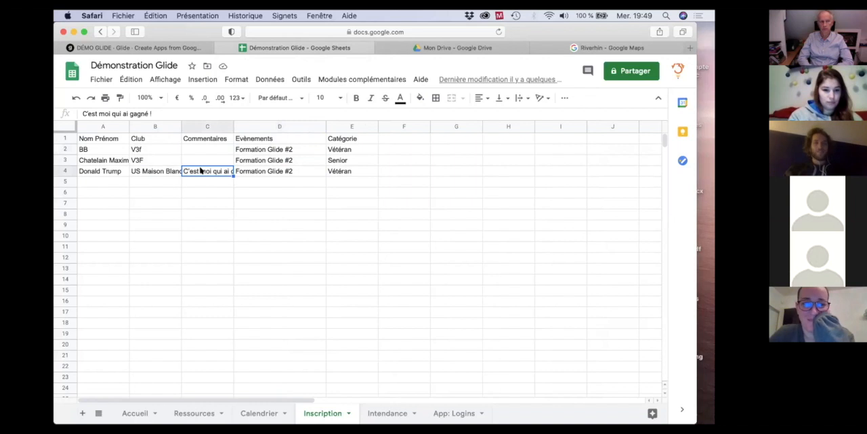
click(242, 210)
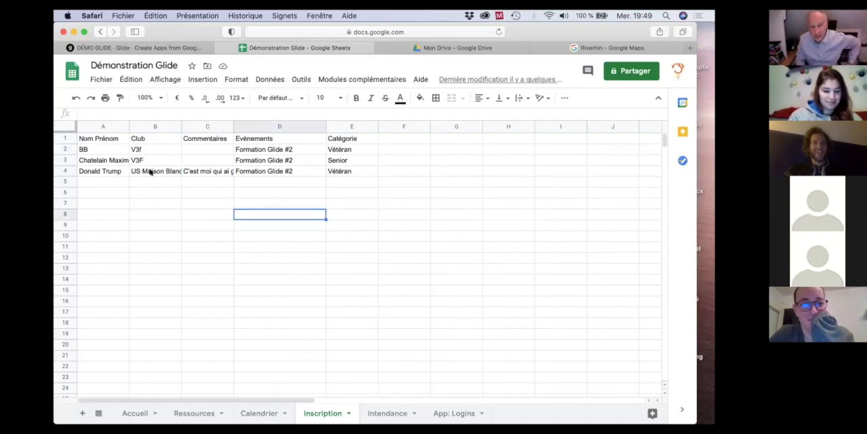
click(148, 172)
click(99, 169)
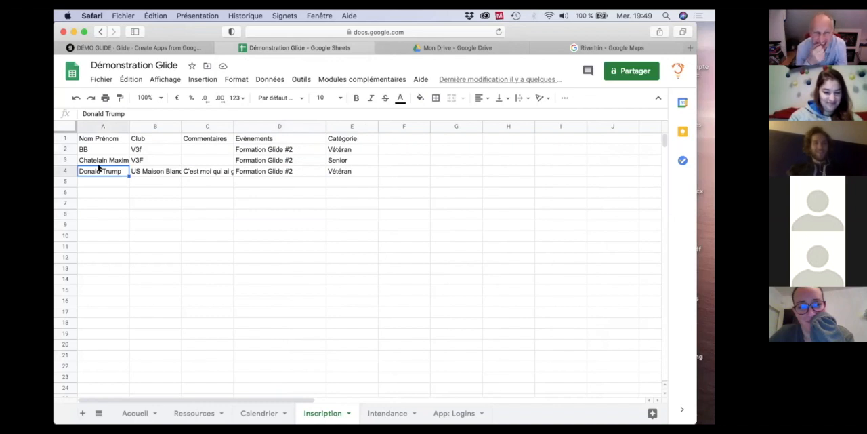
click(278, 213)
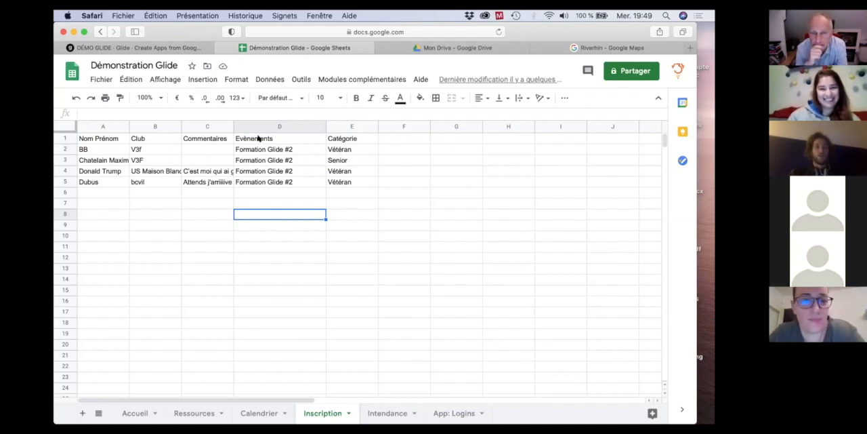
Return to Glide, reopen the event's registration form and add a Signature component to it.
click(184, 48)
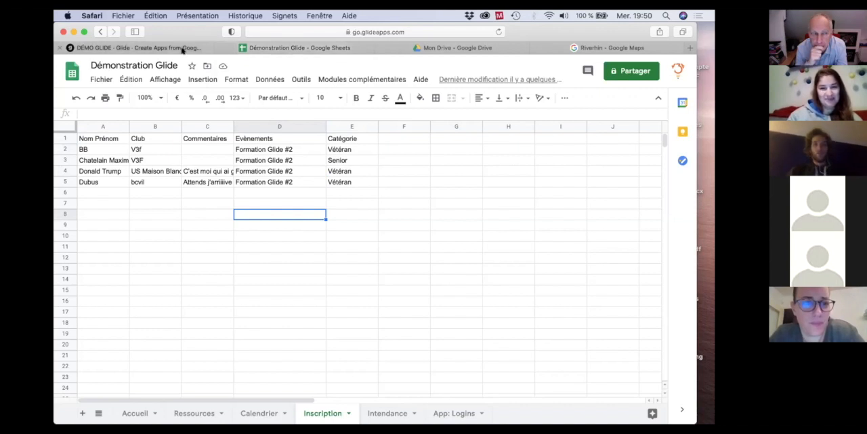
click(318, 297)
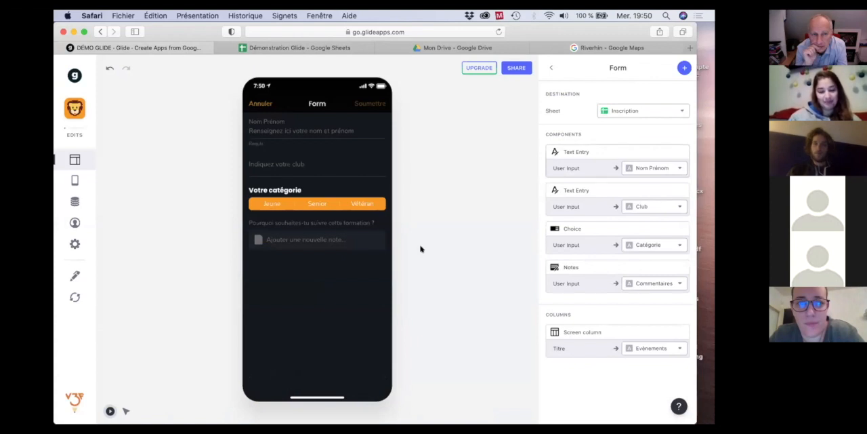
click(683, 67)
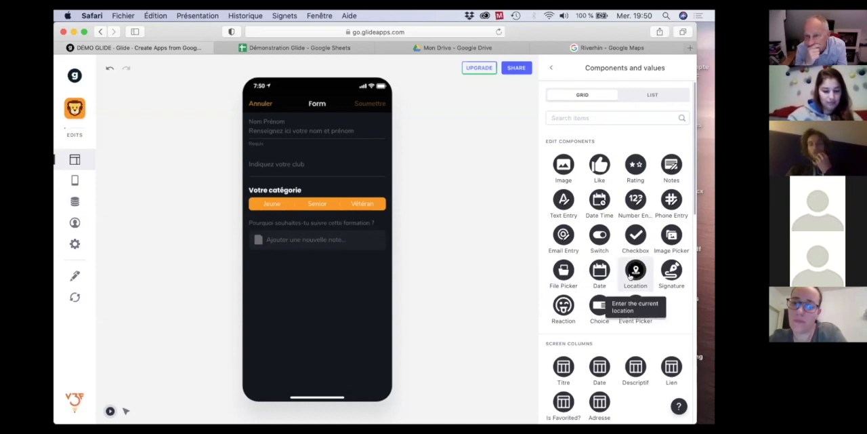
click(664, 274)
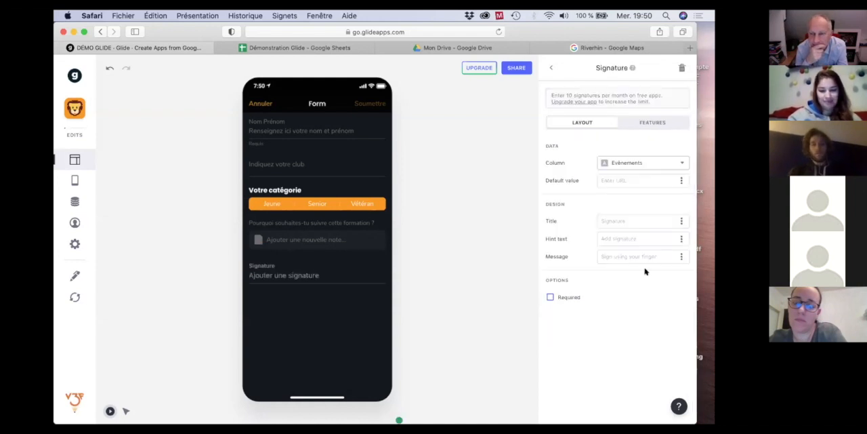
Preview the form's signature pad, cancel without signing, and delete the Signature component.
click(271, 274)
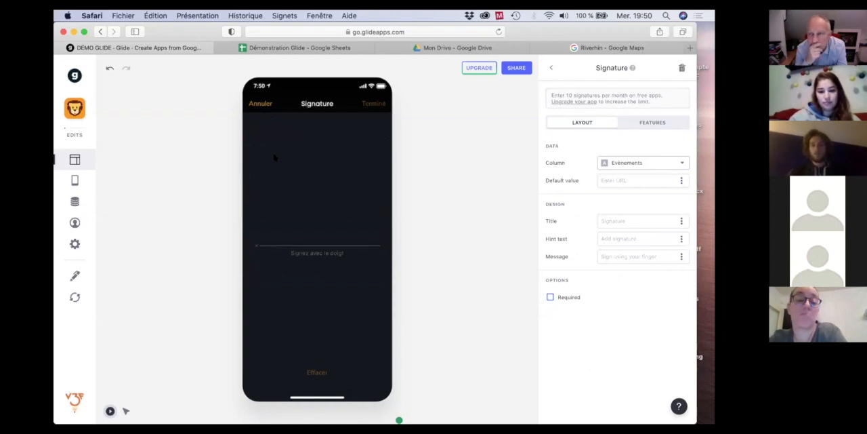
click(253, 104)
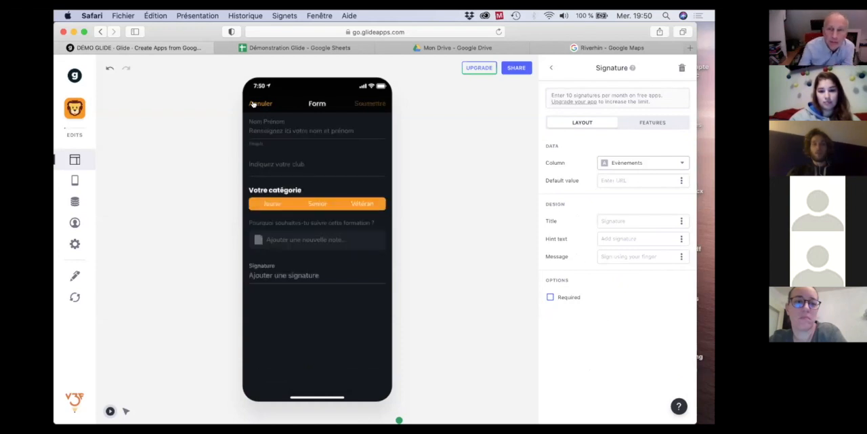
click(681, 68)
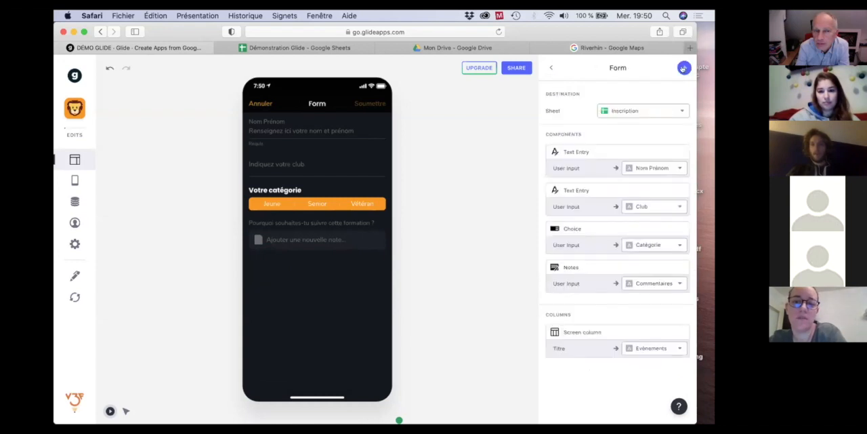
Add an Email Entry component to the registration form, check its layout and feature settings, and try its input field in the preview.
click(683, 67)
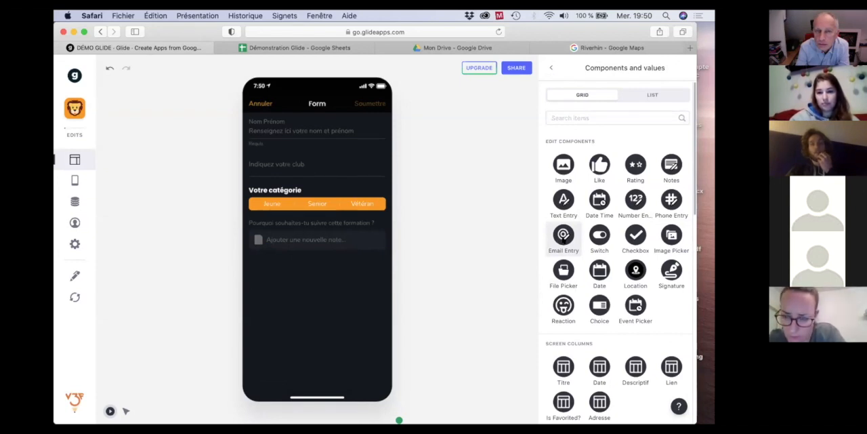
click(563, 237)
click(322, 271)
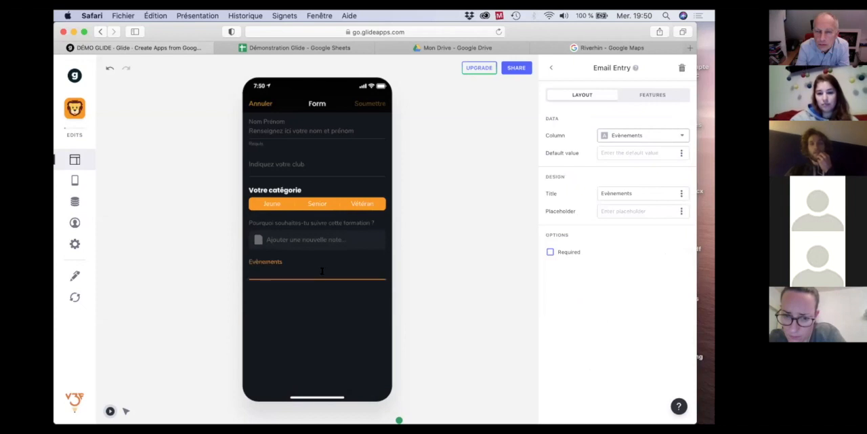
click(657, 94)
click(578, 95)
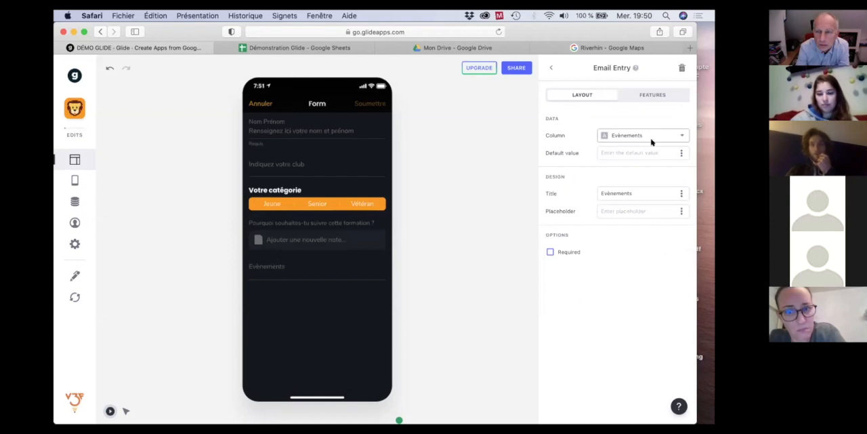
click(257, 276)
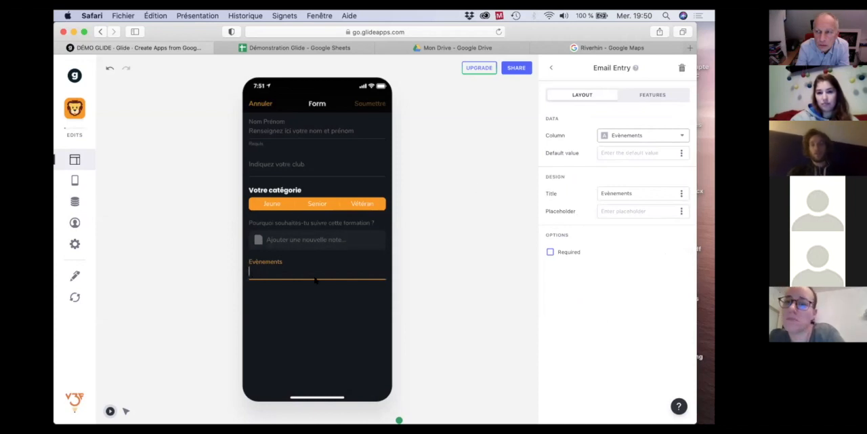
Remove the Email Entry component from the registration form and reopen the list of components that can be added.
click(552, 68)
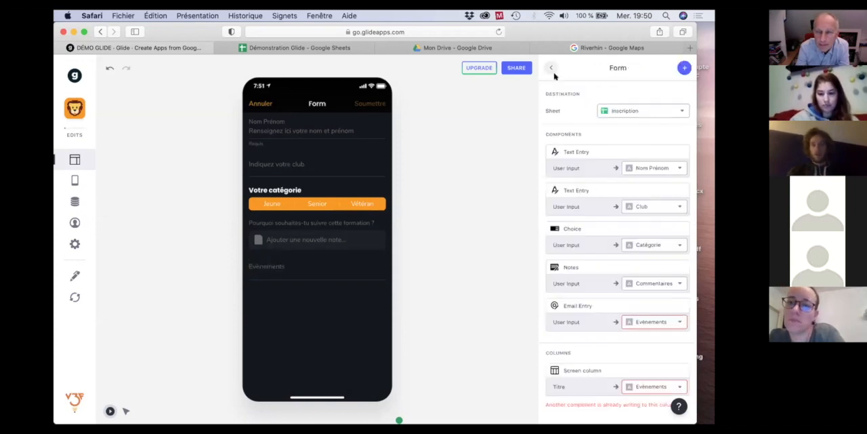
click(680, 306)
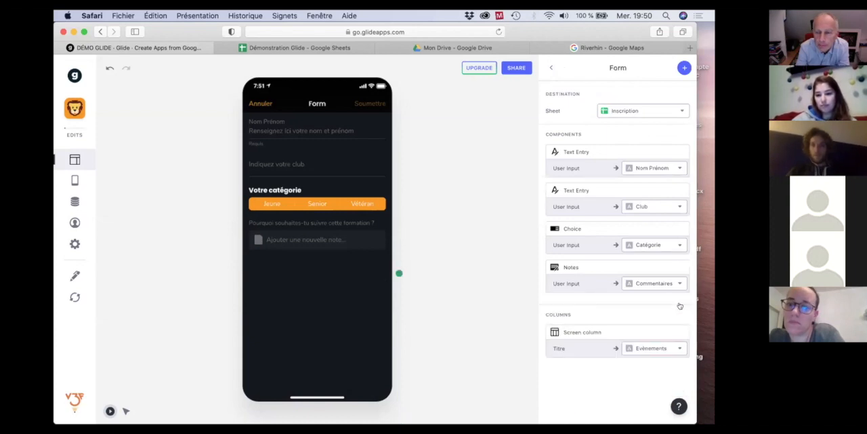
click(684, 68)
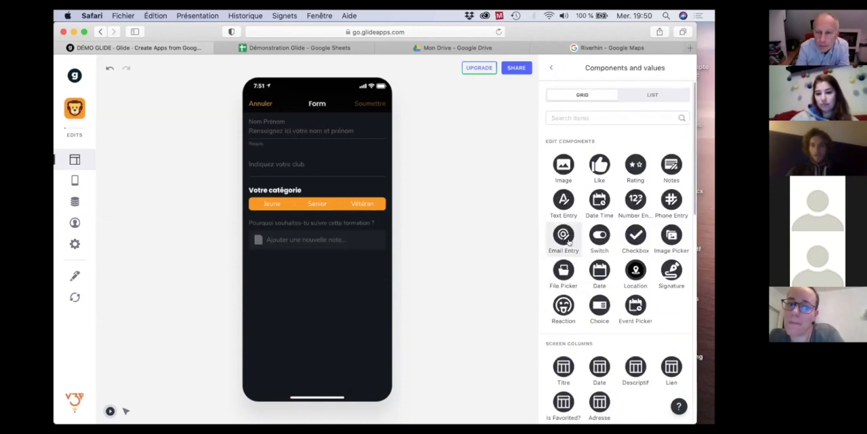
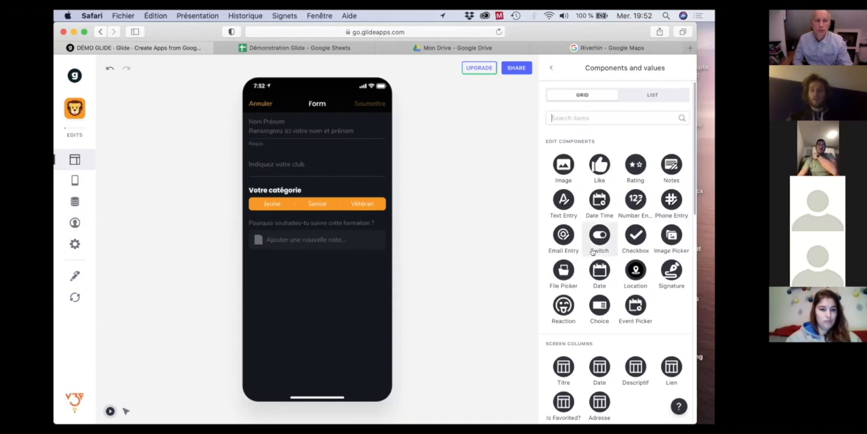
Add the current date/time special value to the registration form and enter a "Date" header in F1 of the Inscription sheet.
scroll(595, 251, down, 5)
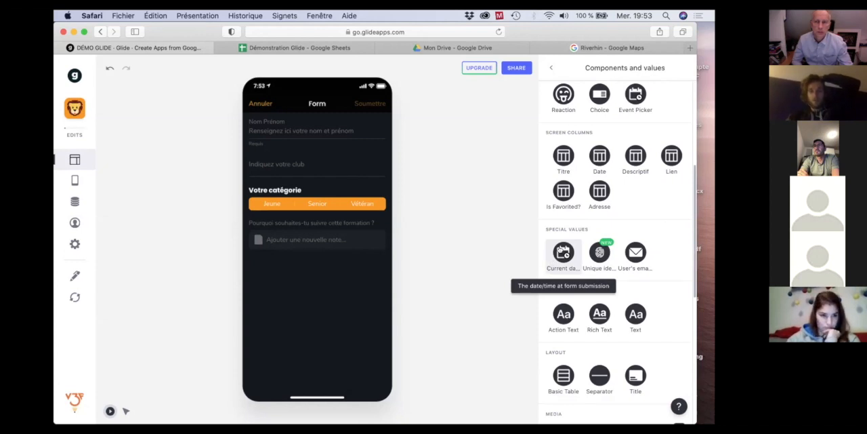
click(561, 252)
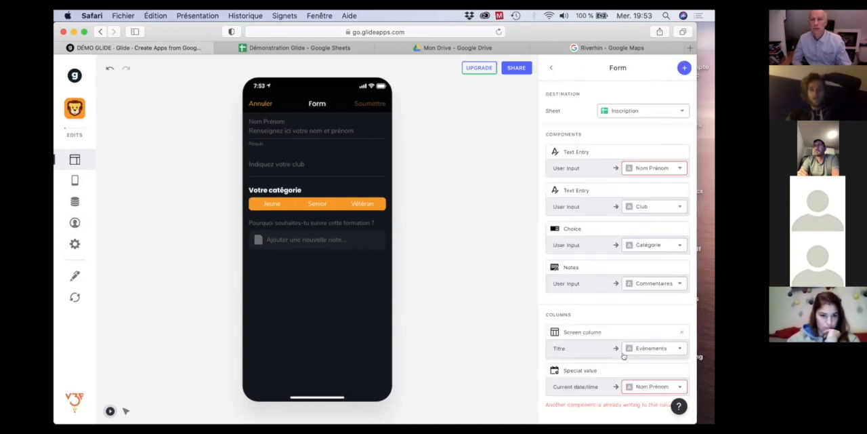
click(313, 47)
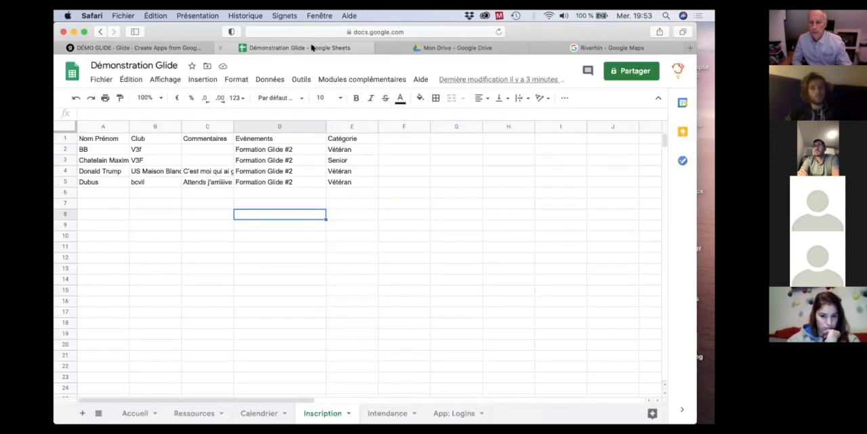
click(405, 141)
text(Date)
key(Return)
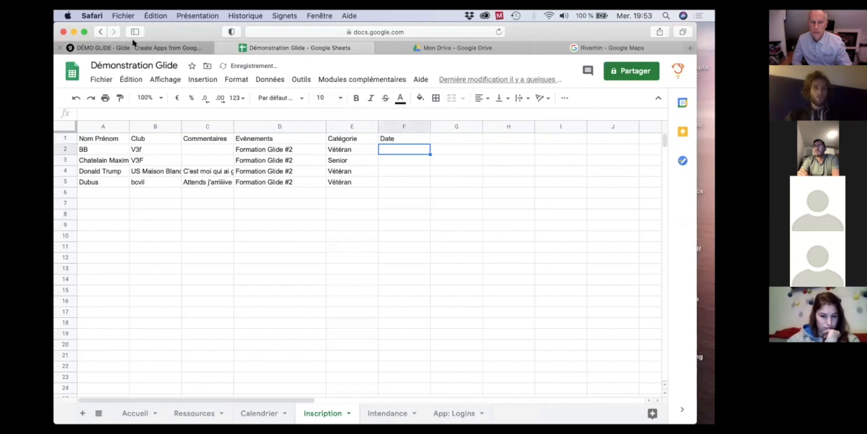
Return to Glide, reload the sheet data and accept automatically adding components for the new columns.
click(134, 46)
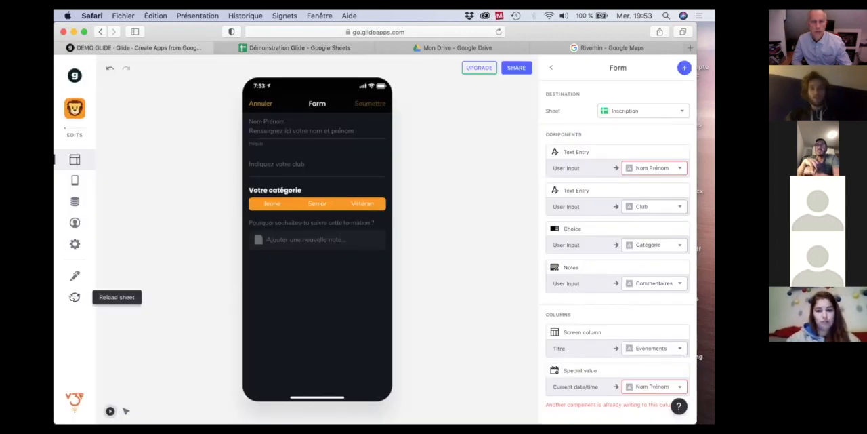
click(74, 297)
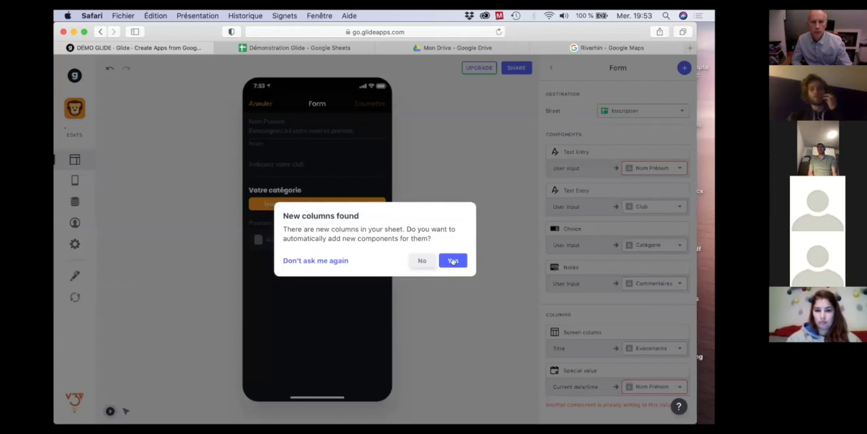
click(452, 261)
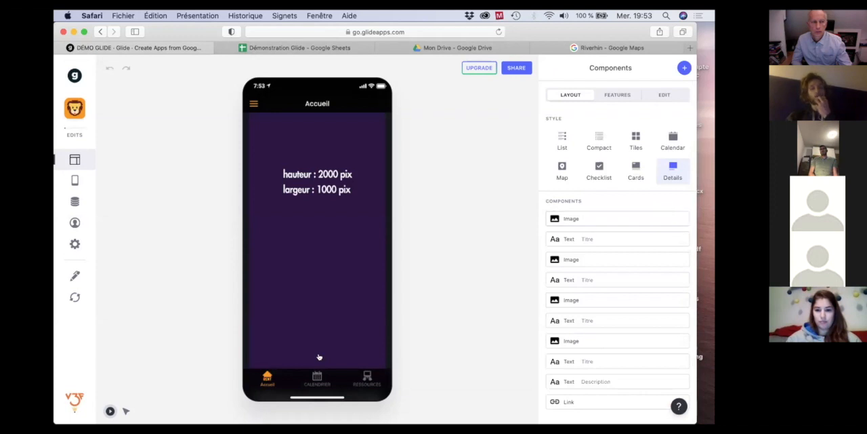
Reopen the registration form of the Formation Glide #2 event and map its current date/time value to the Date column.
click(317, 375)
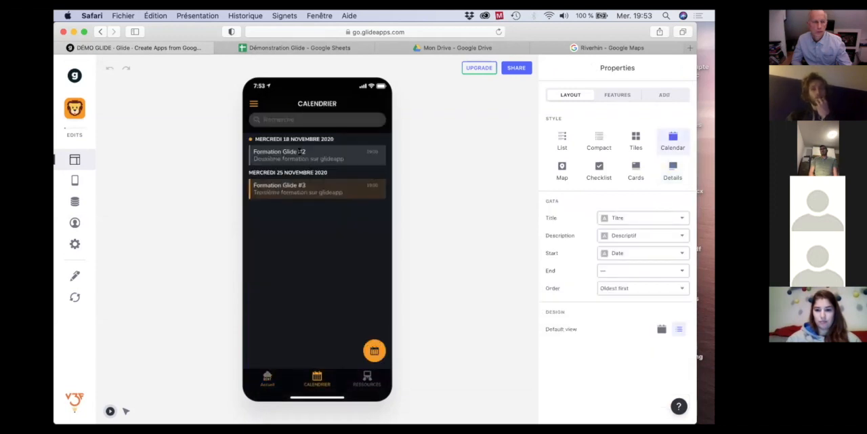
click(299, 151)
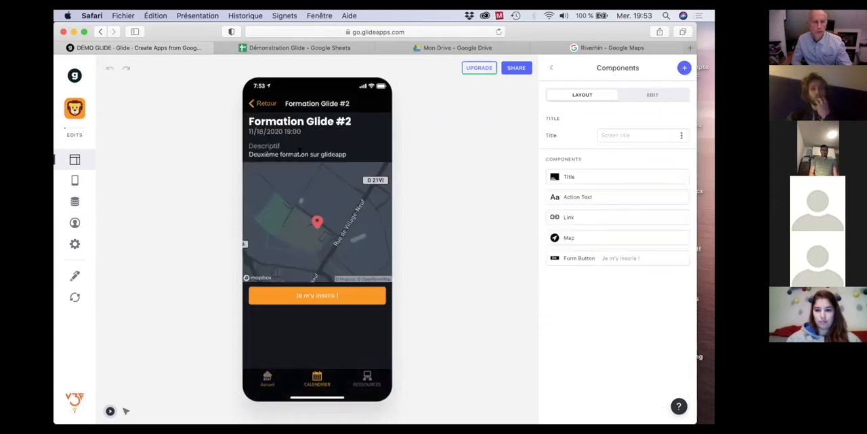
click(312, 294)
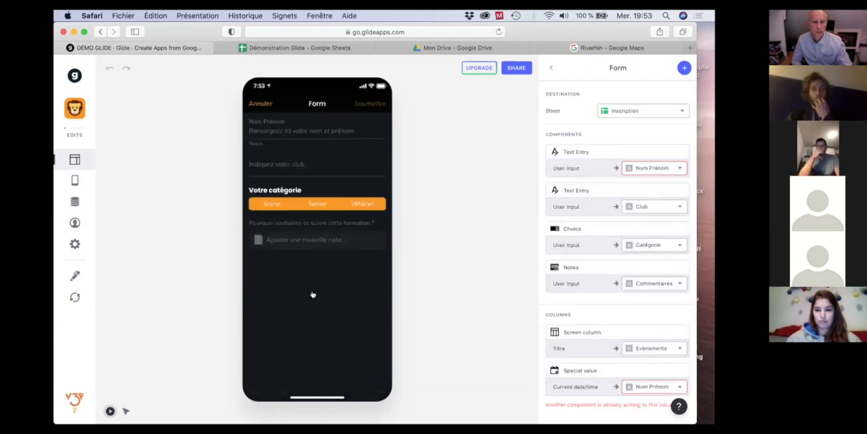
click(577, 373)
click(647, 98)
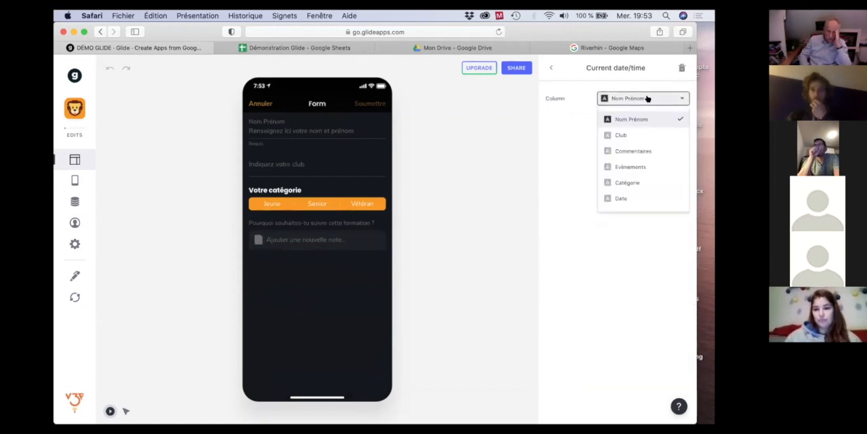
click(616, 198)
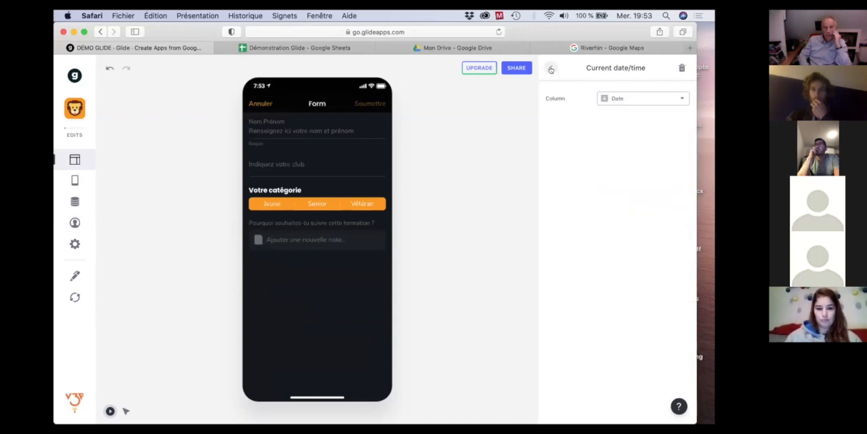
click(550, 68)
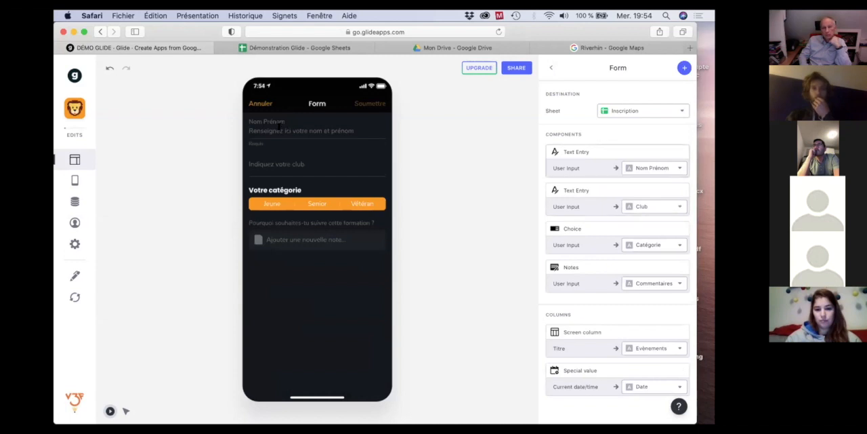
Submit a test registration in the preview with initials as Nom Prénom and the category Jeune.
click(278, 126)
text(MC)
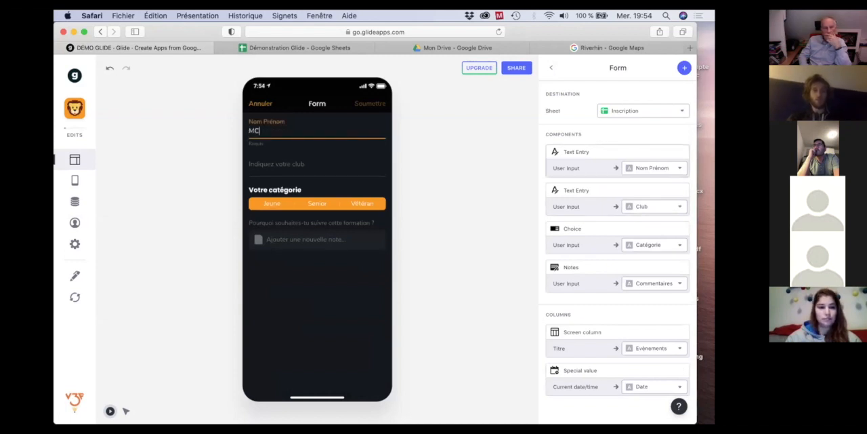
click(279, 202)
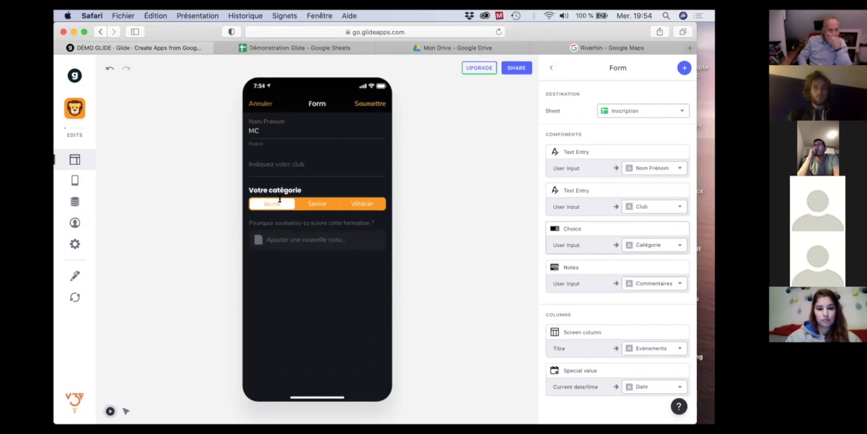
click(371, 103)
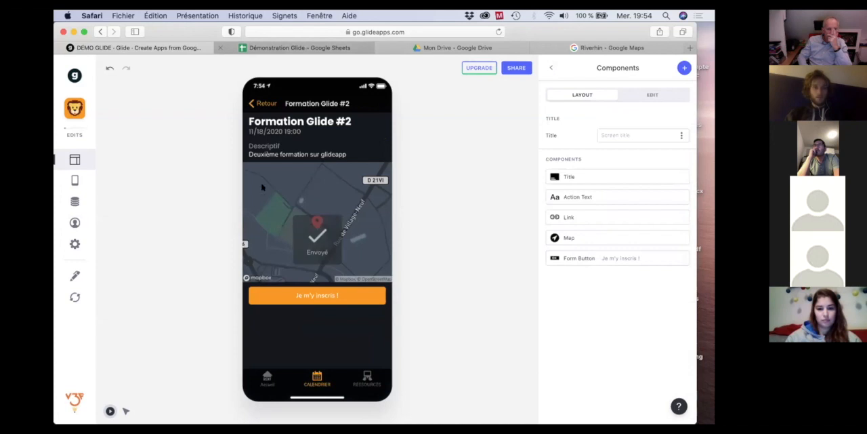
Switch to Google Sheets, select the new registration's Date cell and widen column F to fit the full timestamp.
click(306, 48)
click(402, 192)
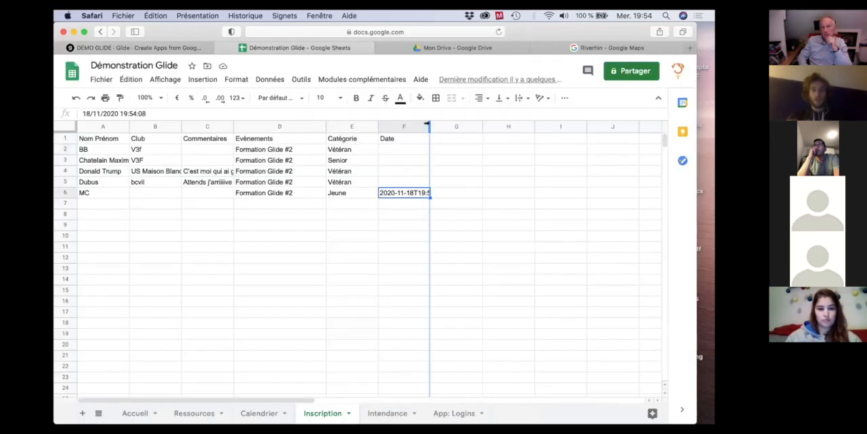
drag(432, 125, 465, 126)
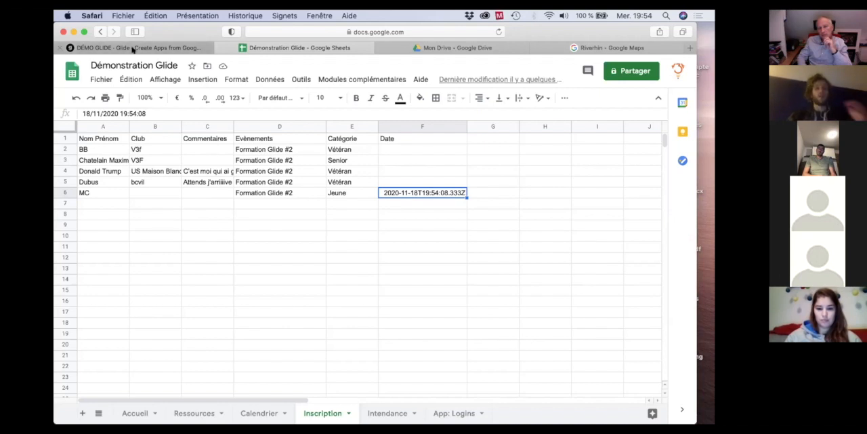
Return to Glide, reopen the registration form, add a Checkbox component and tick it in the preview.
mouse_move(133, 49)
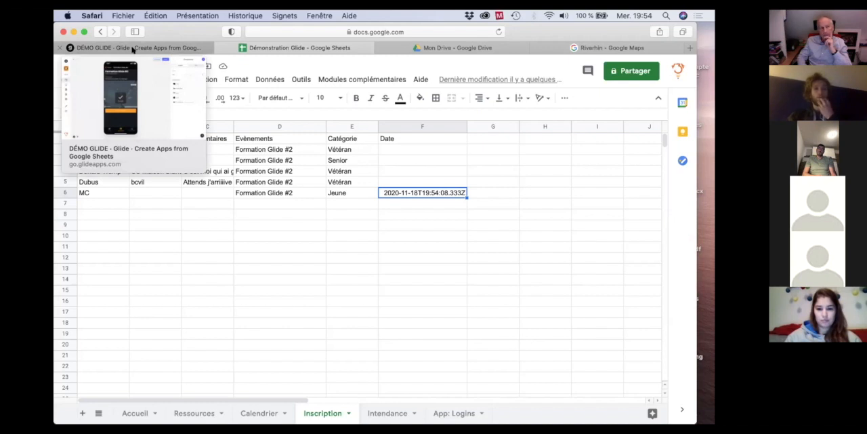
click(133, 49)
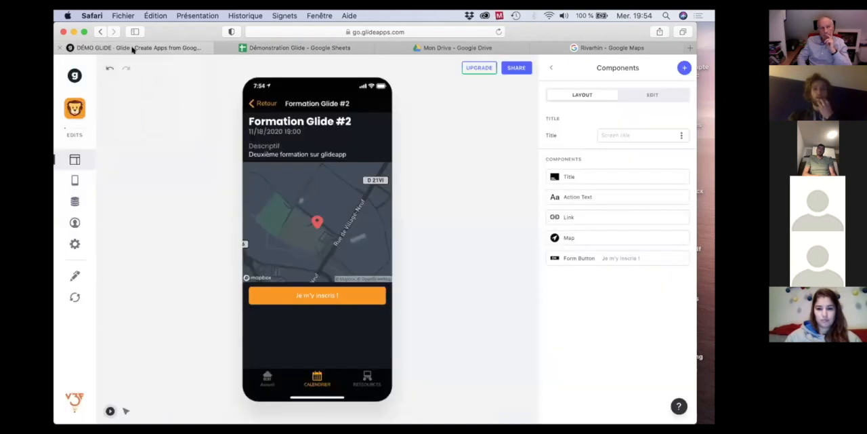
click(310, 298)
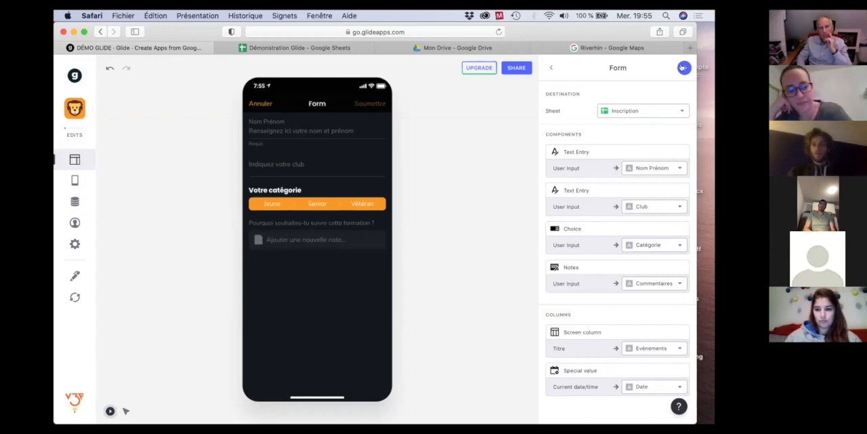
click(683, 67)
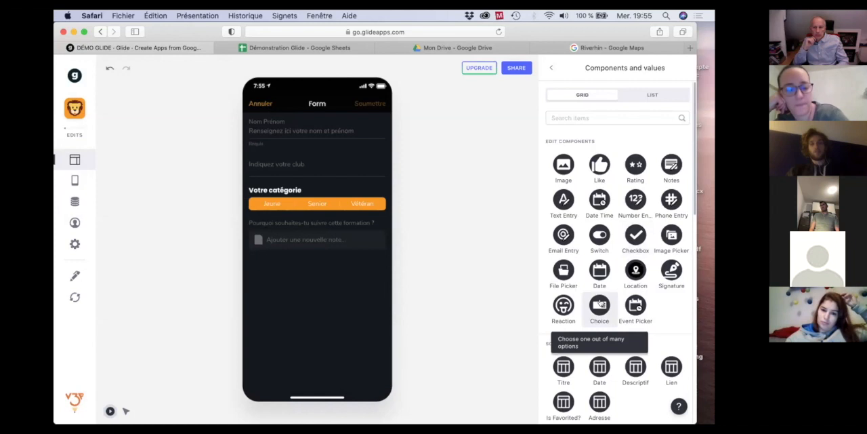
click(635, 236)
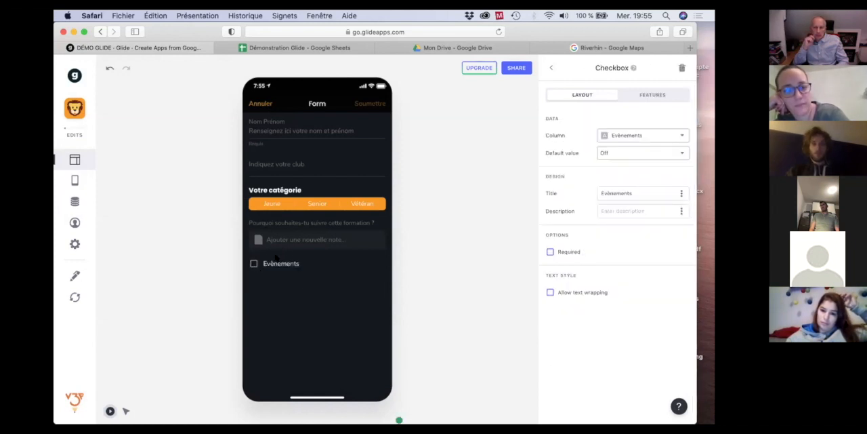
click(281, 265)
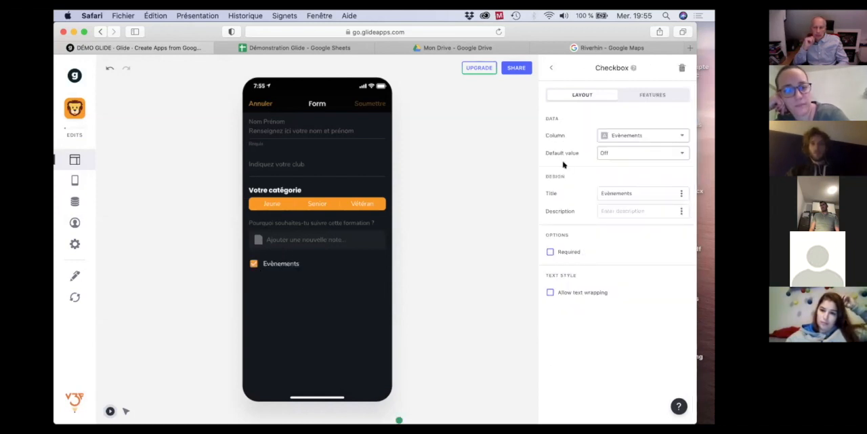
Set the checkbox's column to Catégorie and its title to "Table de marque samedi matin".
click(637, 136)
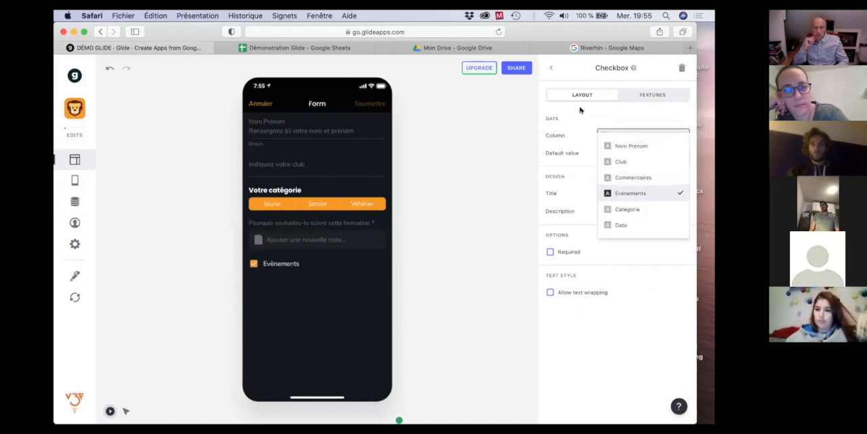
click(630, 135)
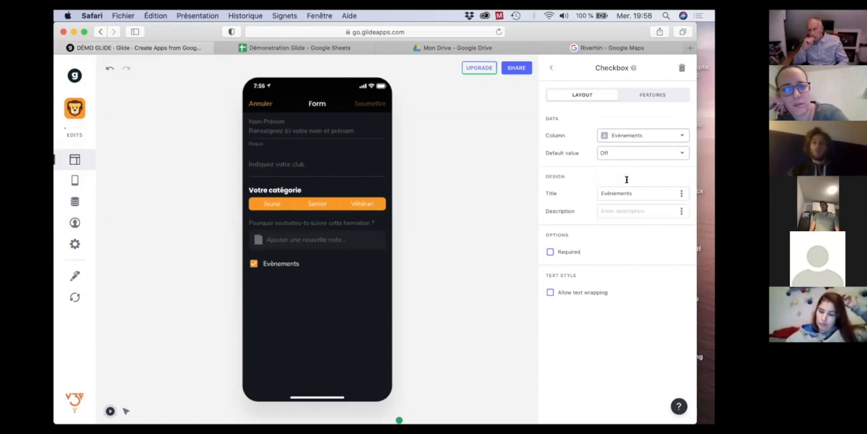
click(630, 135)
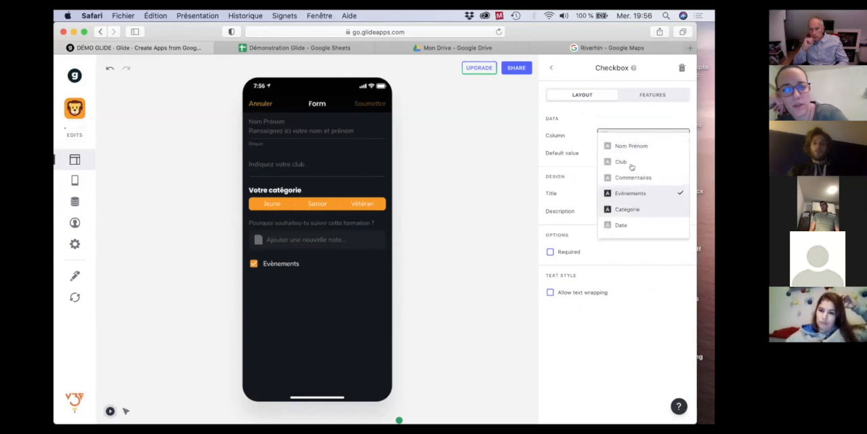
click(628, 208)
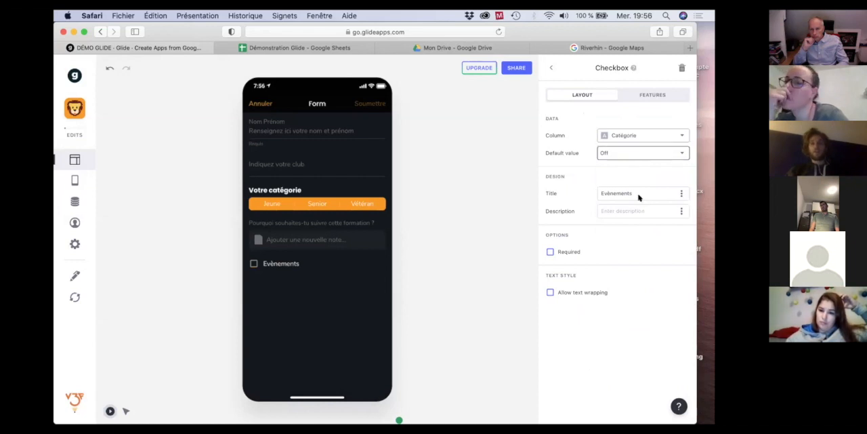
double_click(620, 193)
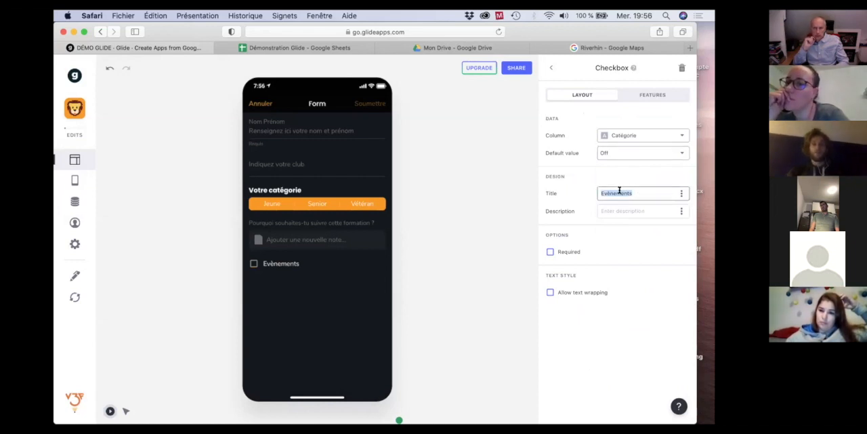
text(Ta)
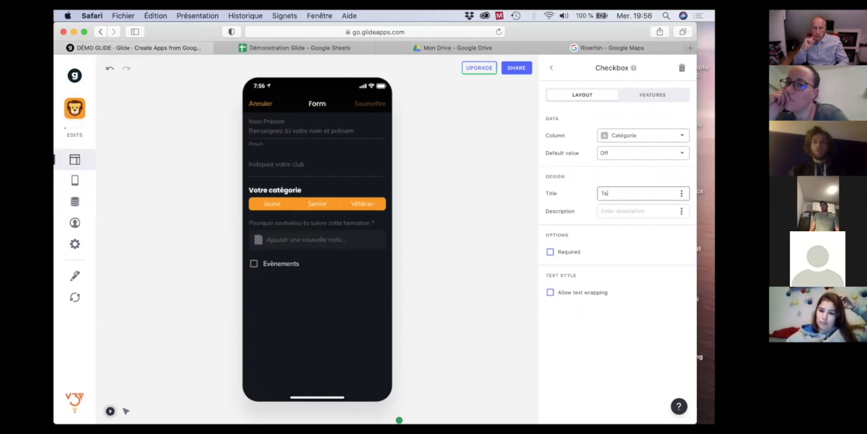
text(ble de marque sans)
text(di matin)
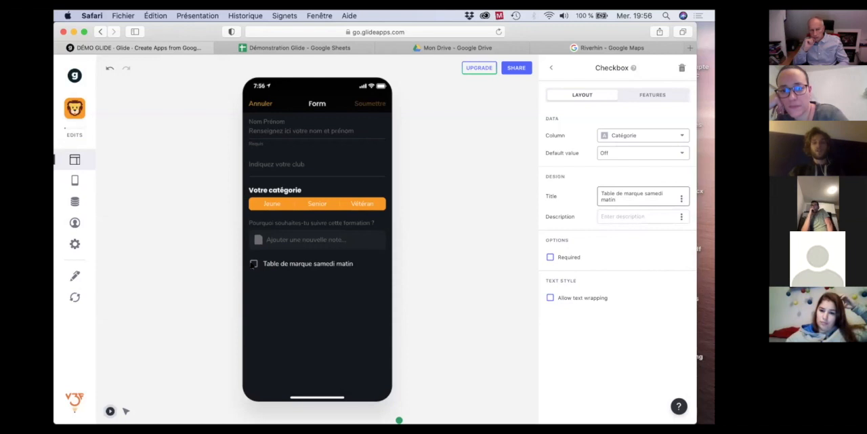
Test the checkbox against the category choice in the preview by ticking it, entering initials as Nom Prénom and selecting Jeune.
click(253, 263)
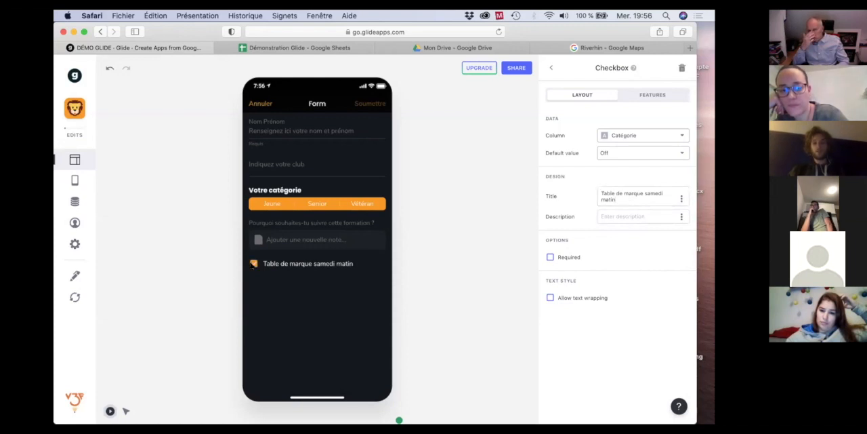
click(280, 126)
text(MC)
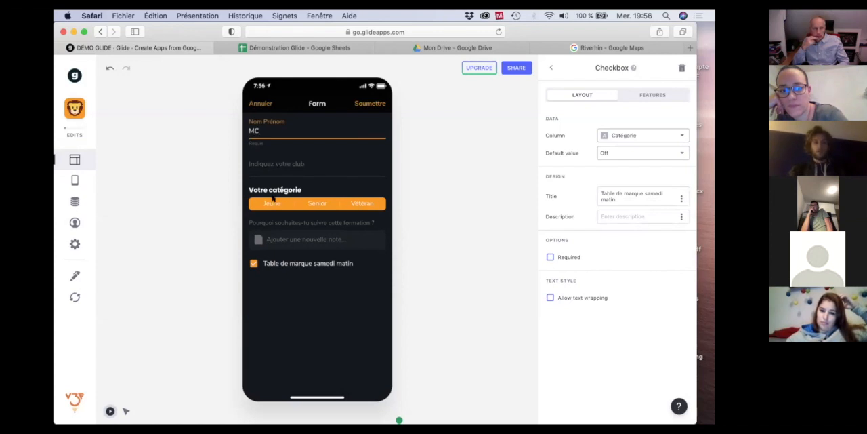
click(274, 199)
click(273, 263)
click(254, 264)
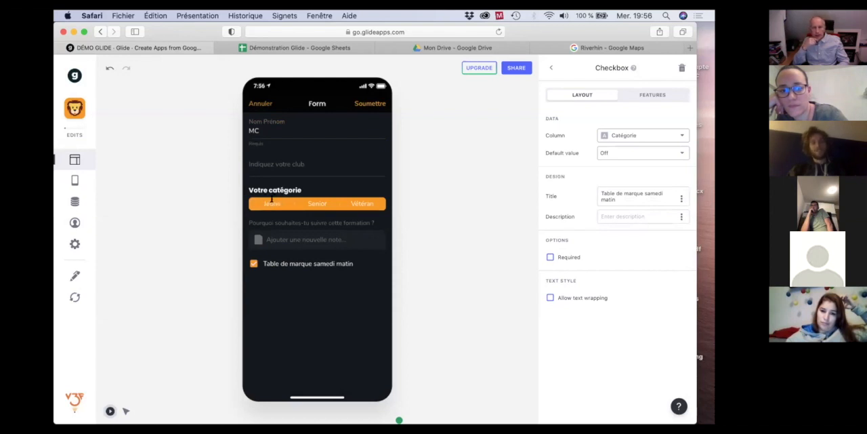
click(274, 201)
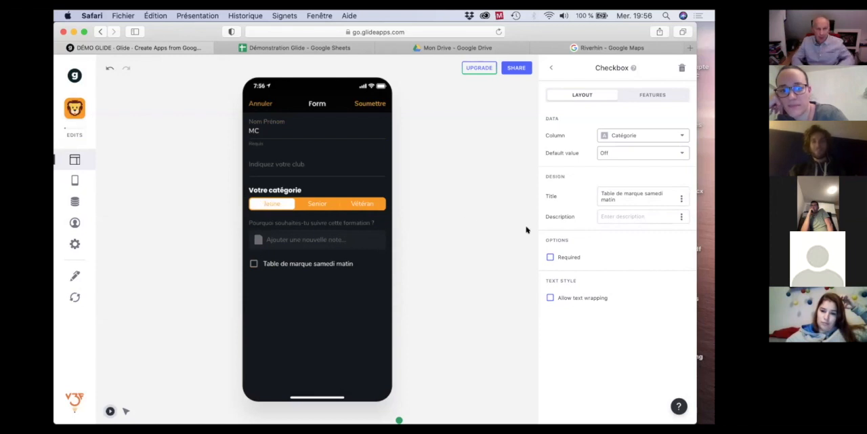
Remove the Choice component from the form, and submit a test registration with initials as Nom Prénom and the checkbox ticked.
click(551, 68)
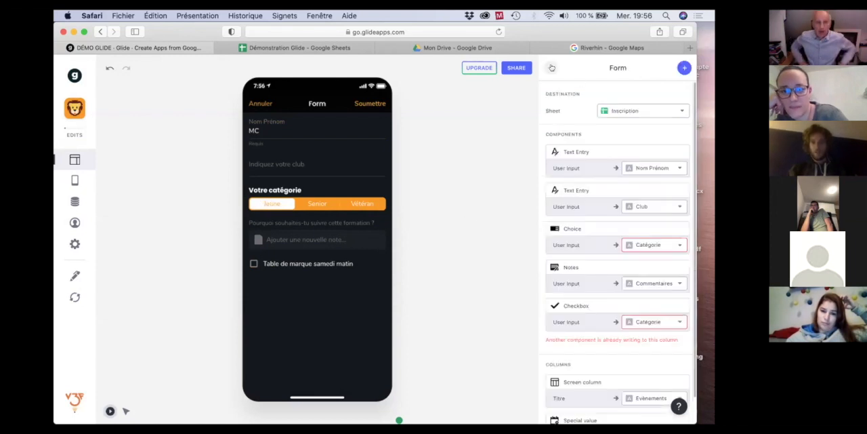
click(681, 229)
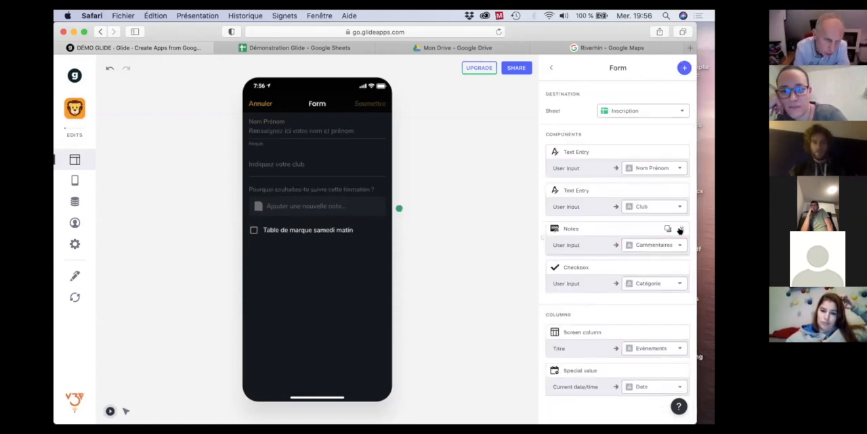
click(267, 122)
text(MC)
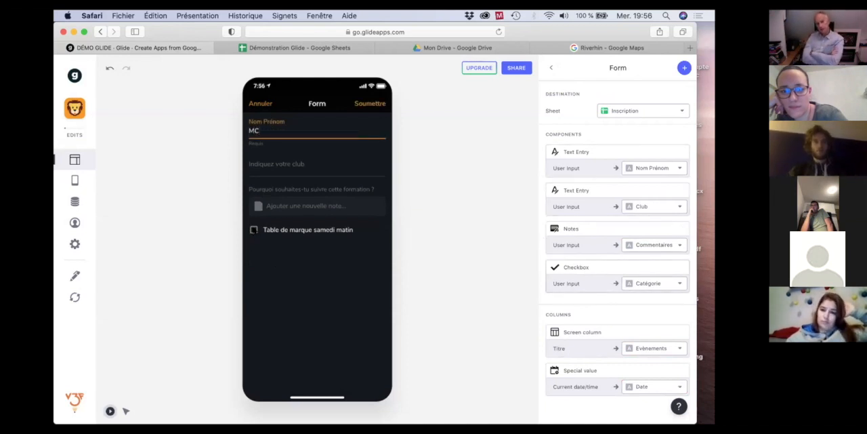
click(254, 229)
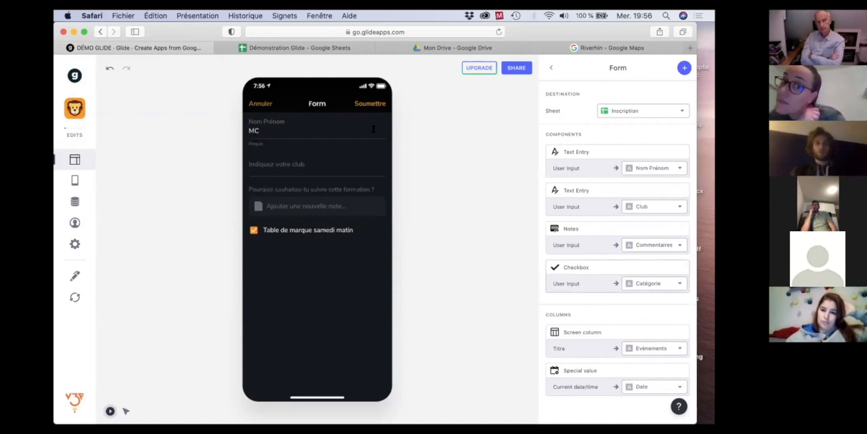
click(368, 103)
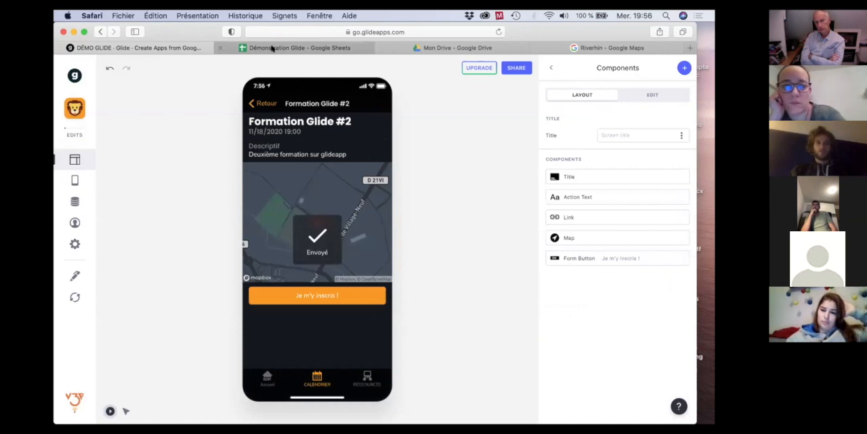
Switch to Google Sheets and examine the new registration's row and the Catégorie header on the Inscription sheet.
click(271, 47)
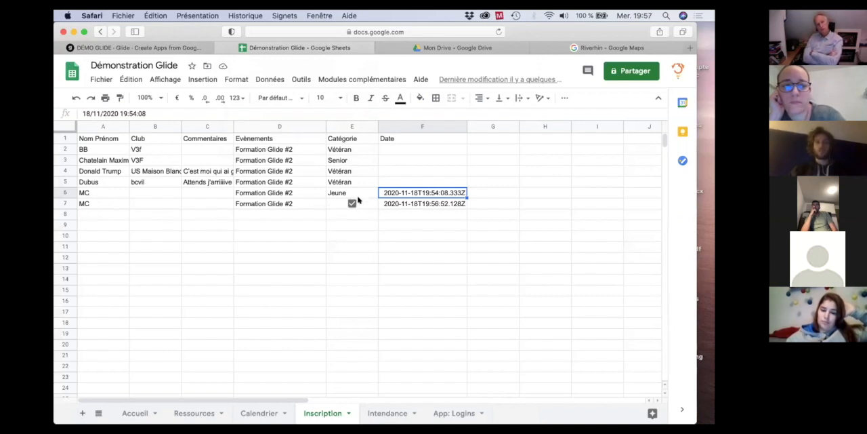
click(346, 138)
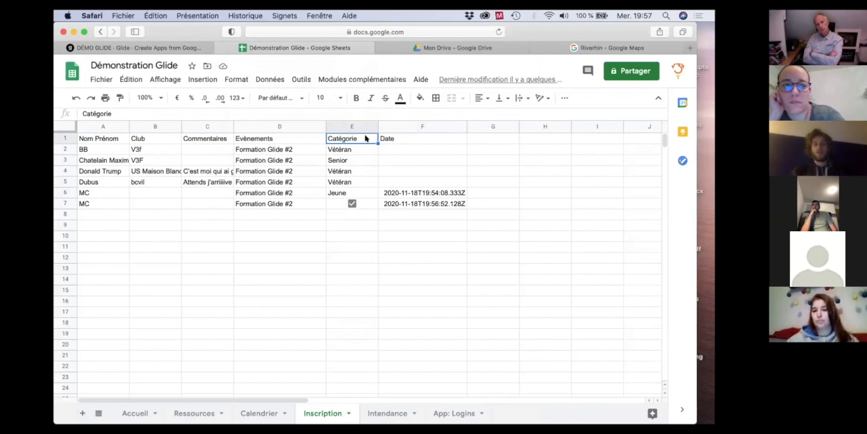
click(488, 139)
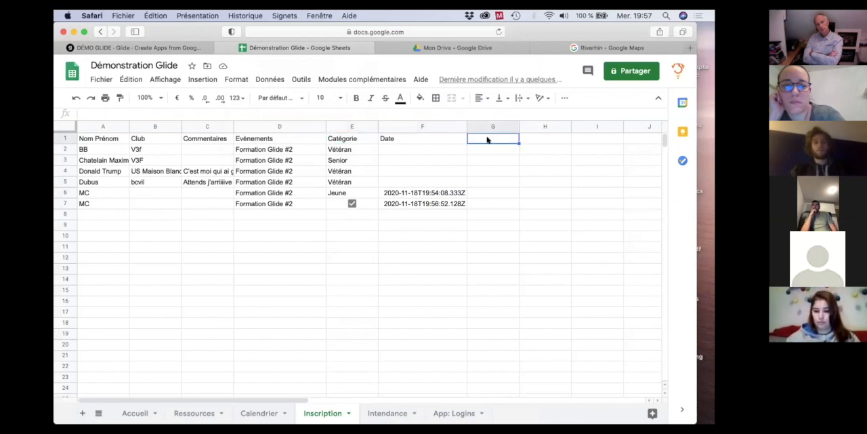
click(480, 204)
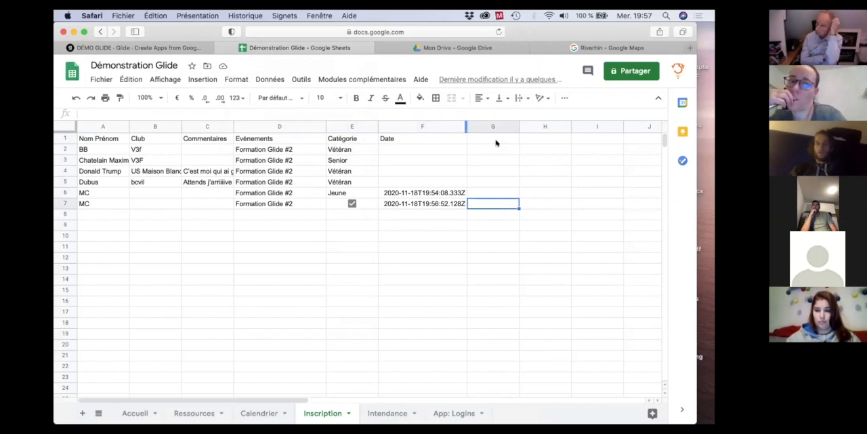
Return to Glide, reopen the registration form from the Formation Glide #2 event and add a Reaction component.
click(150, 48)
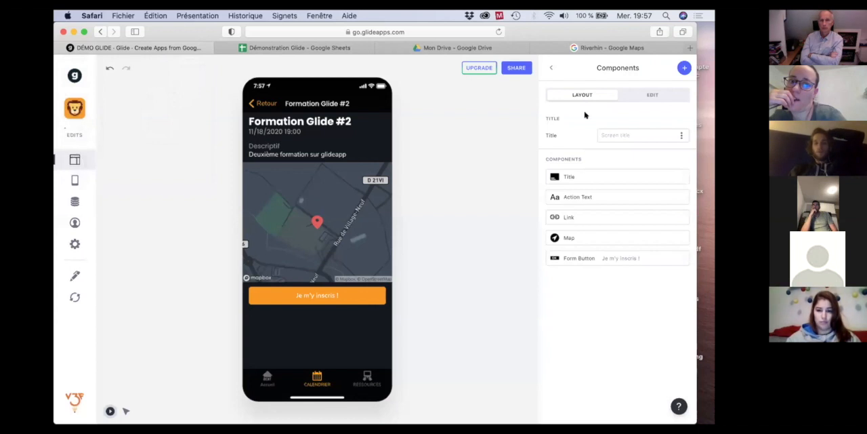
click(316, 294)
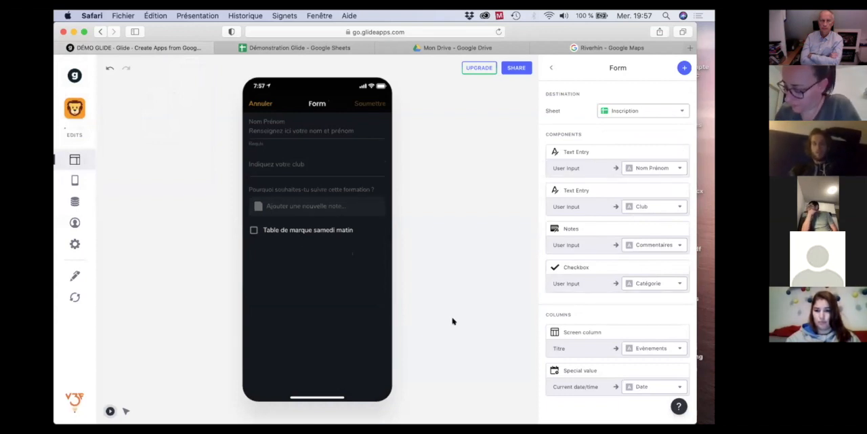
click(685, 68)
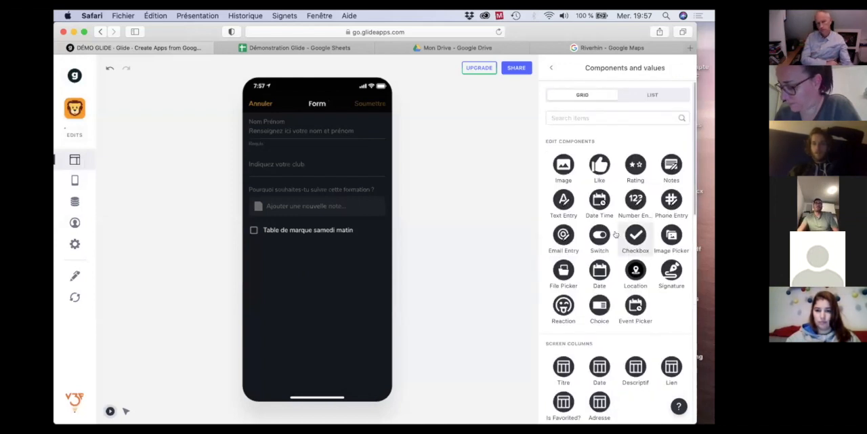
scroll(650, 203, down, 2)
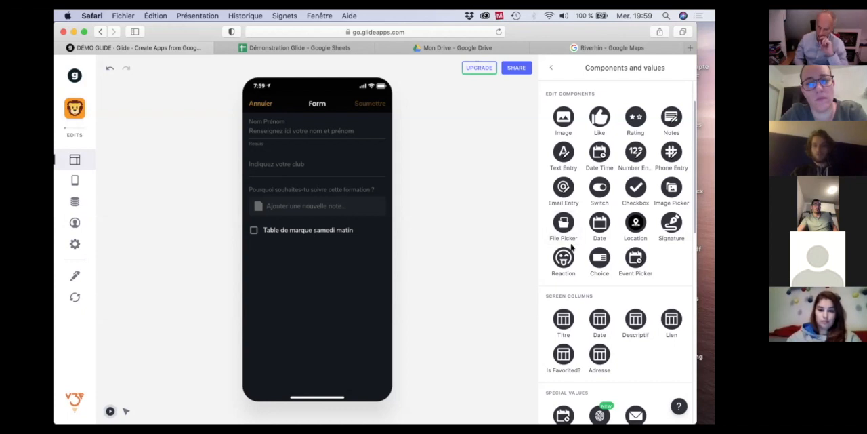
scroll(610, 258, down, 5)
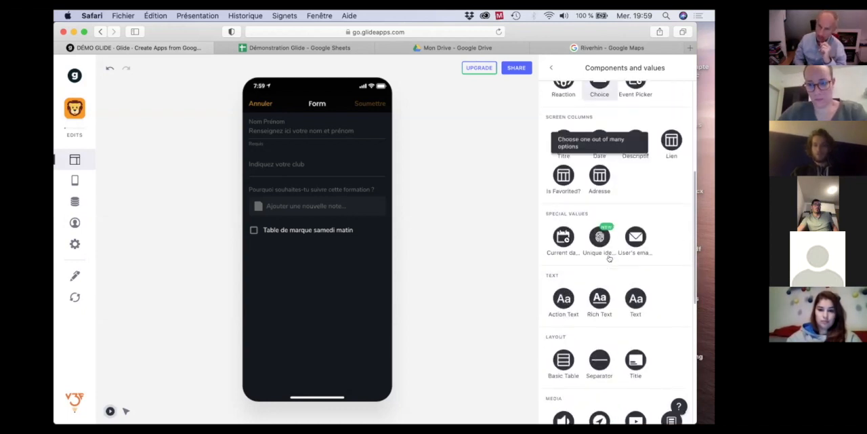
scroll(609, 257, down, 5)
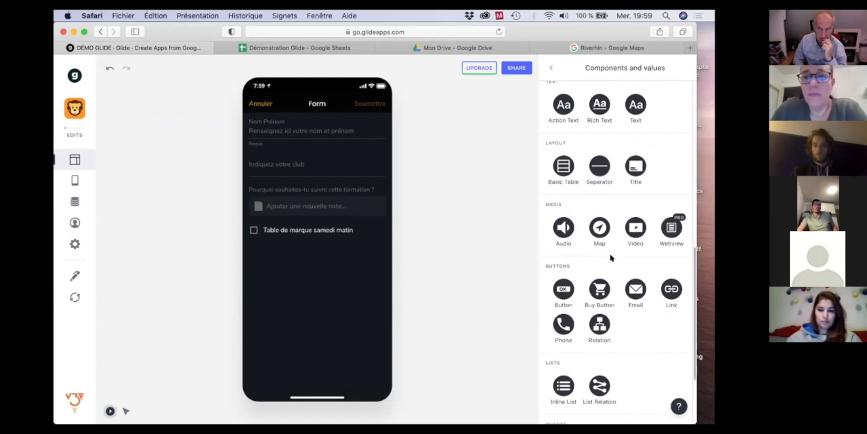
scroll(610, 258, up, 10)
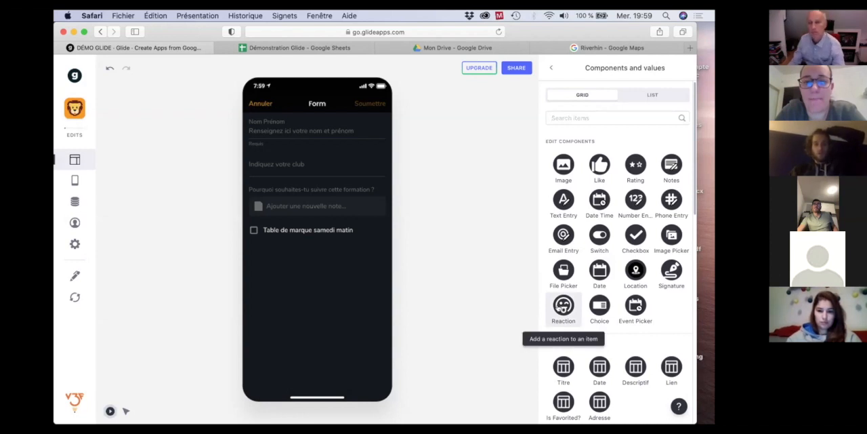
click(560, 308)
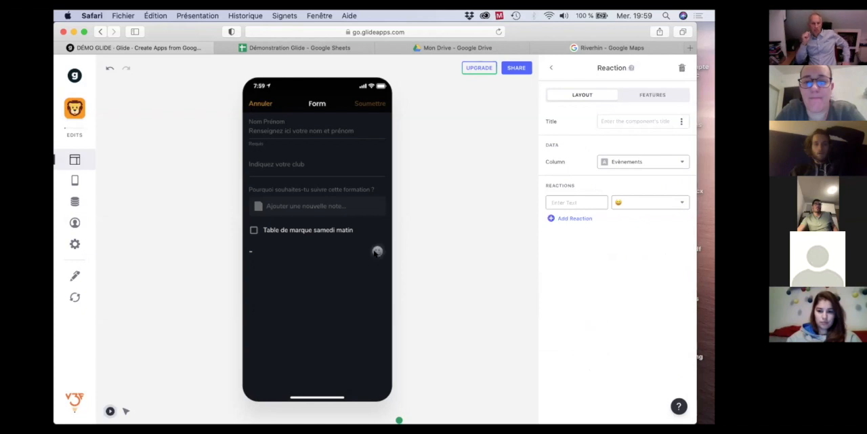
Add two more reactions, a halo face and another emoji face, and open the reaction choices in the preview.
click(563, 219)
click(667, 220)
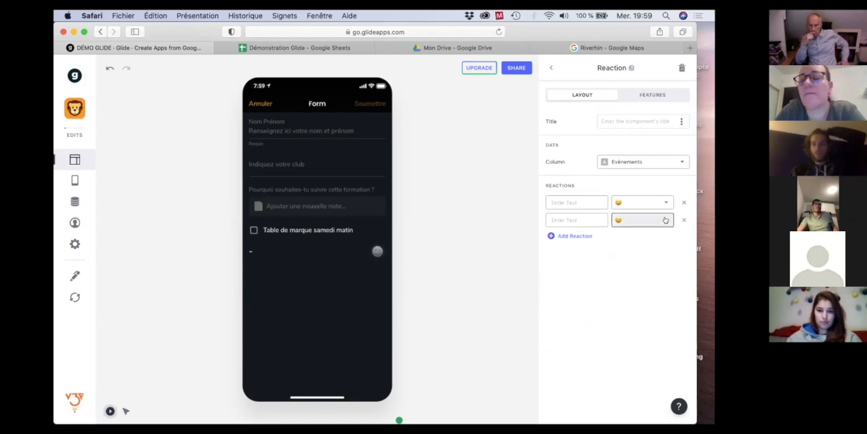
click(615, 357)
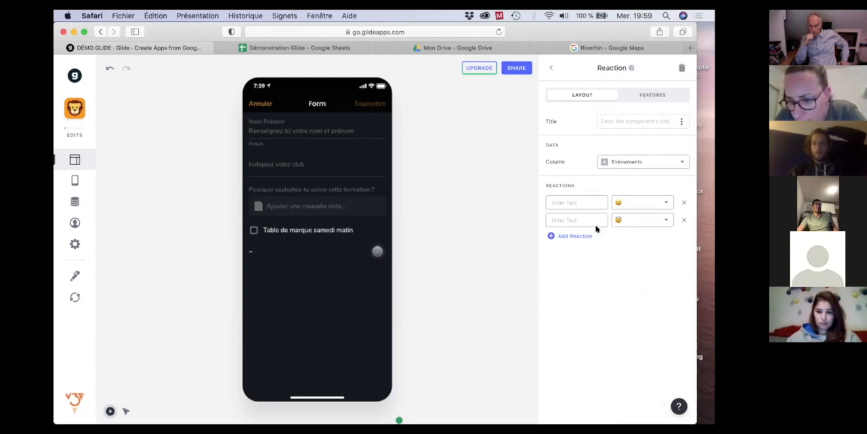
click(574, 235)
click(666, 236)
scroll(646, 322, down, 5)
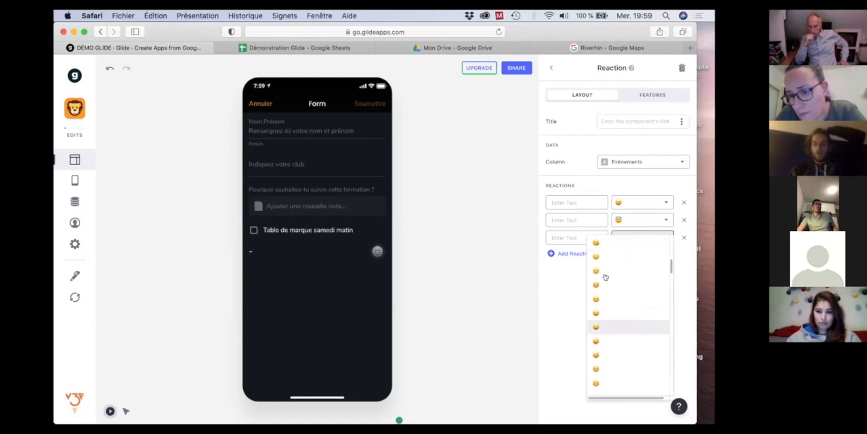
click(599, 341)
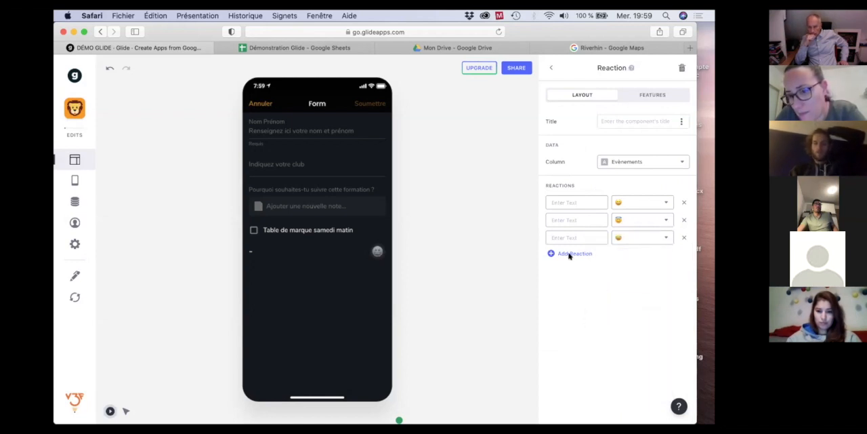
click(378, 252)
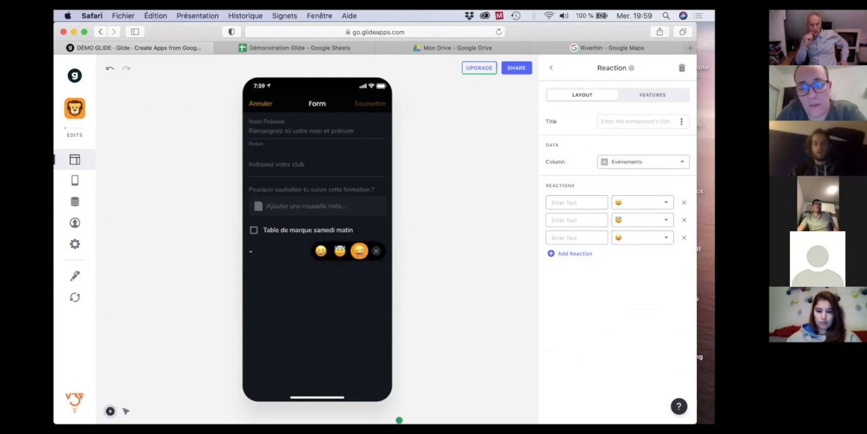
Title the Reaction component "Ressenti en fin de séance" and choose the halo face in the preview.
click(619, 119)
text(Ress)
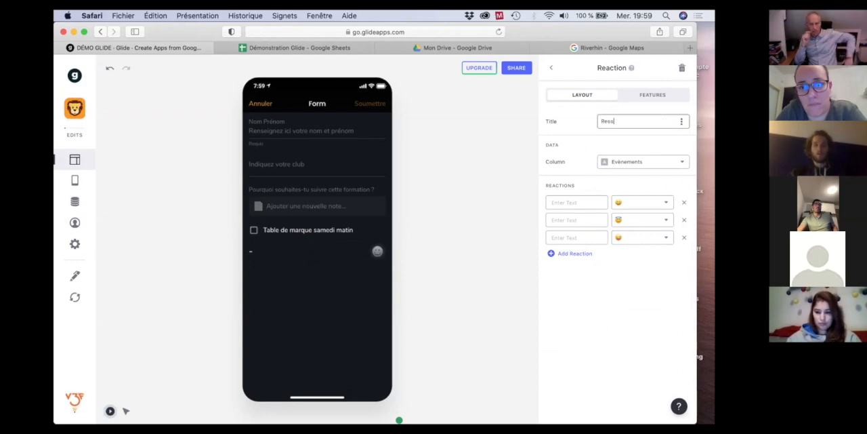
text(enti)
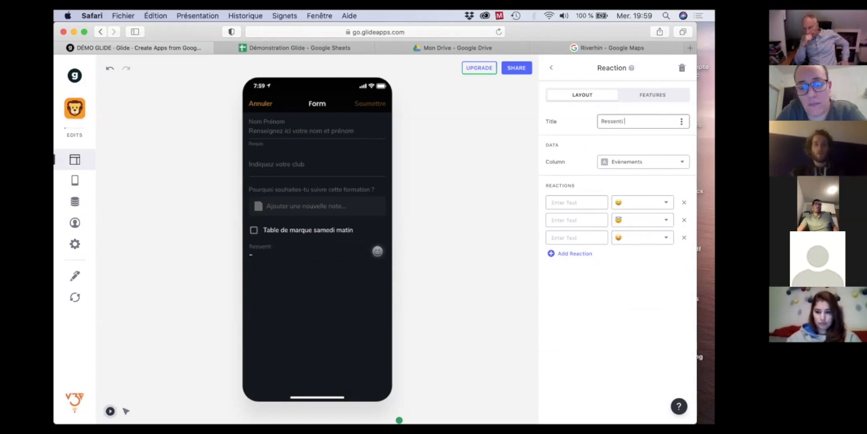
text( en fin de séance)
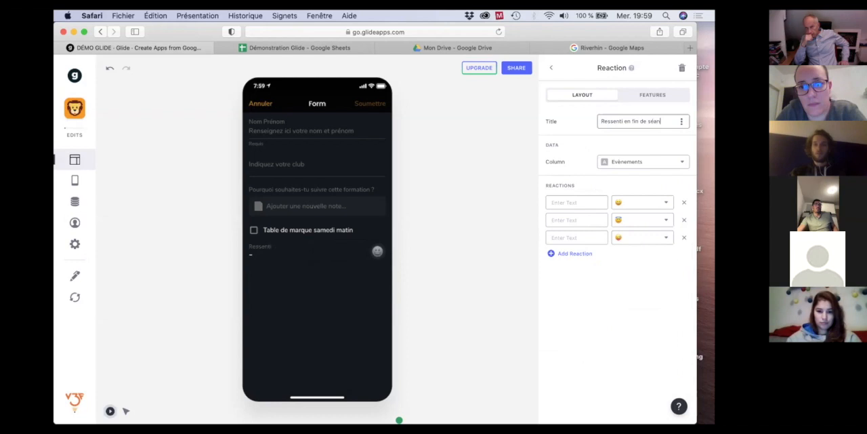
click(513, 256)
click(378, 250)
click(340, 251)
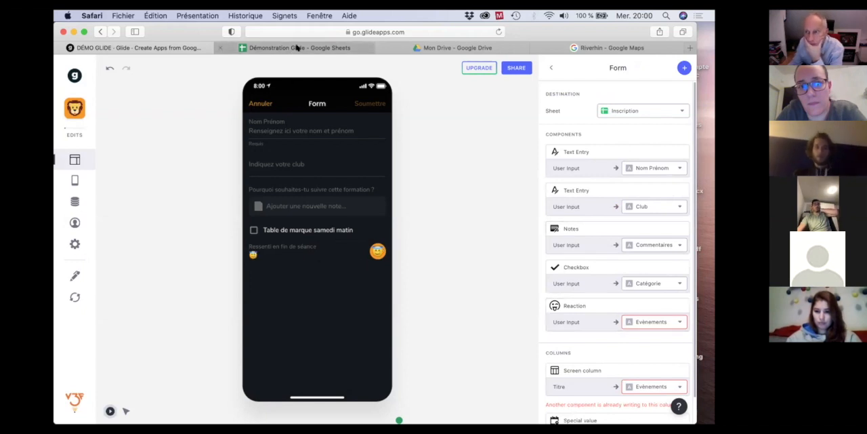
Submit the test registration with initials as Nom Prénom, and switch to Google Sheets to inspect its Evènements cell.
mouse_move(447, 47)
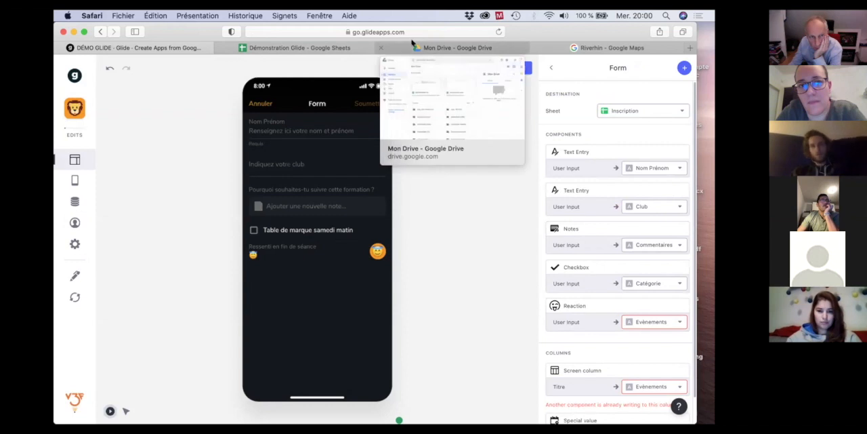
mouse_move(282, 50)
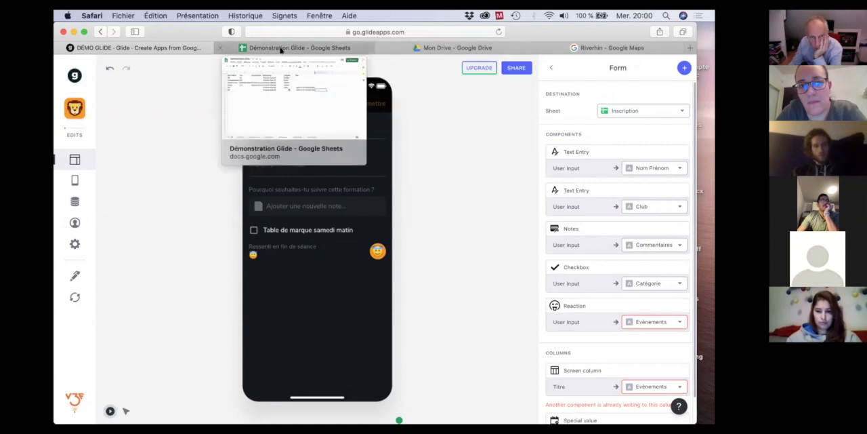
click(267, 129)
text(MC)
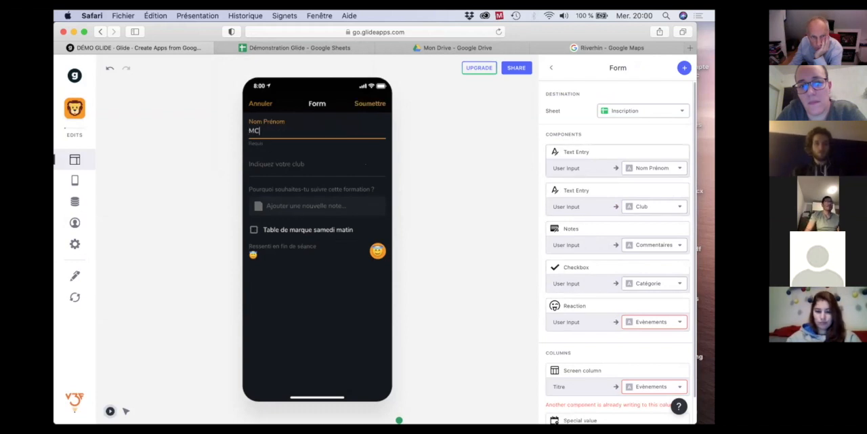
click(369, 104)
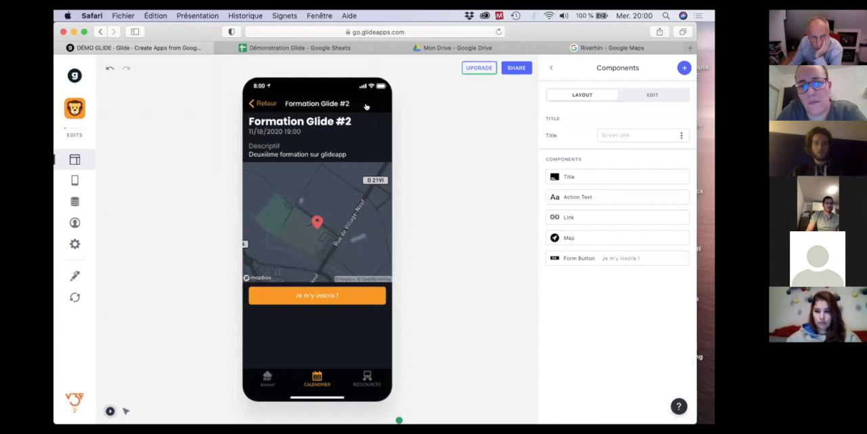
click(321, 49)
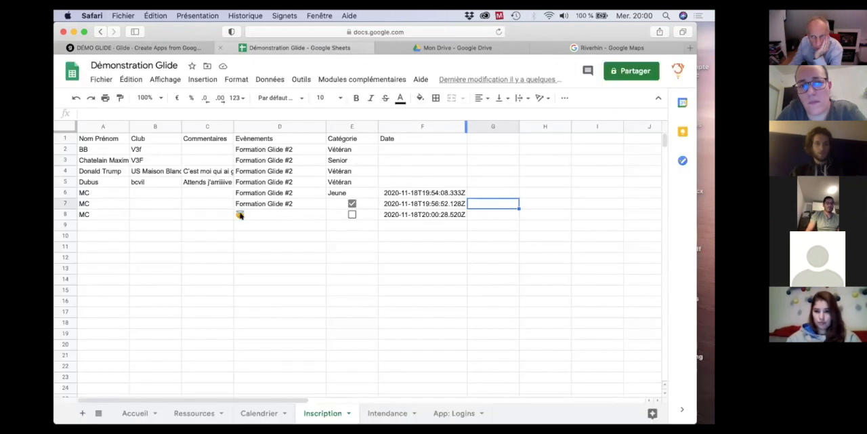
click(246, 215)
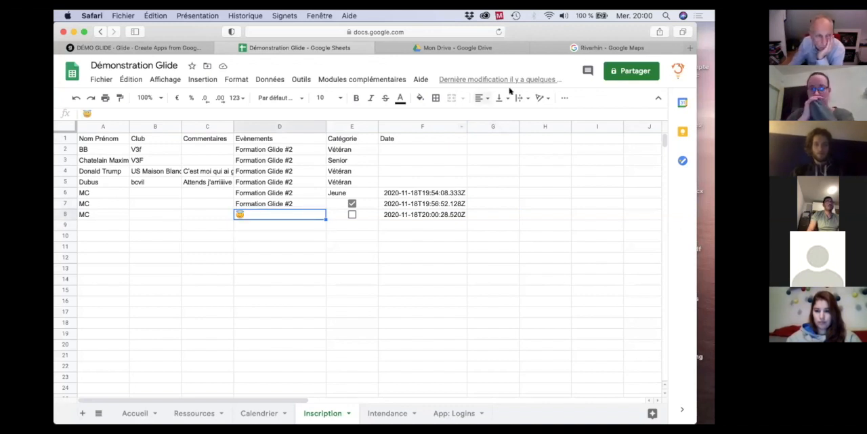
Return to Glide and review the registration form's components and their column mappings from the Formation Glide #2 event.
click(107, 48)
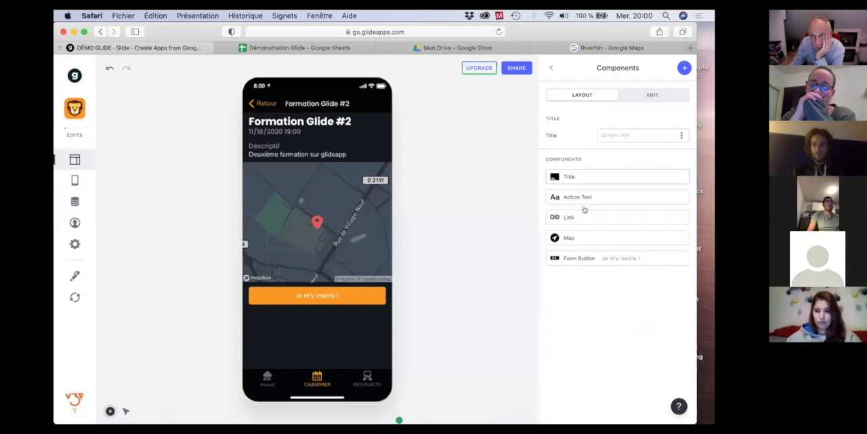
click(321, 297)
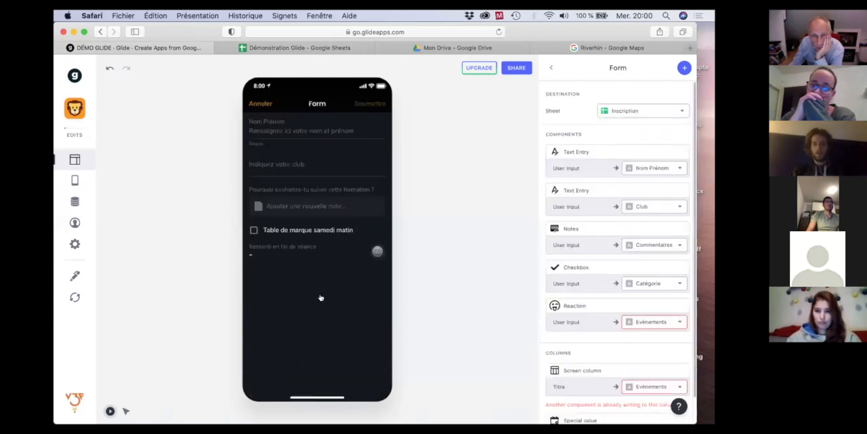
scroll(588, 305, down, 2)
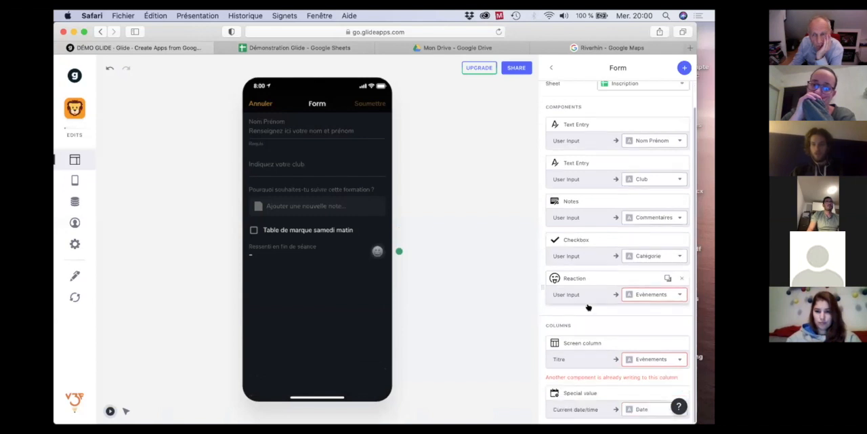
scroll(588, 307, up, 2)
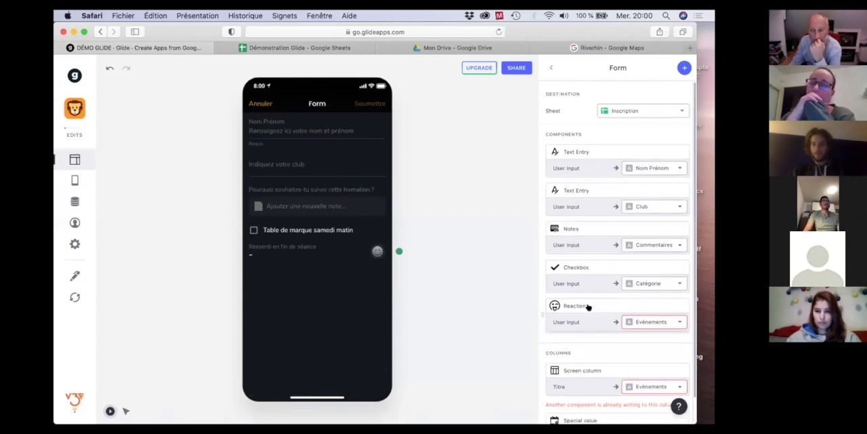
click(259, 104)
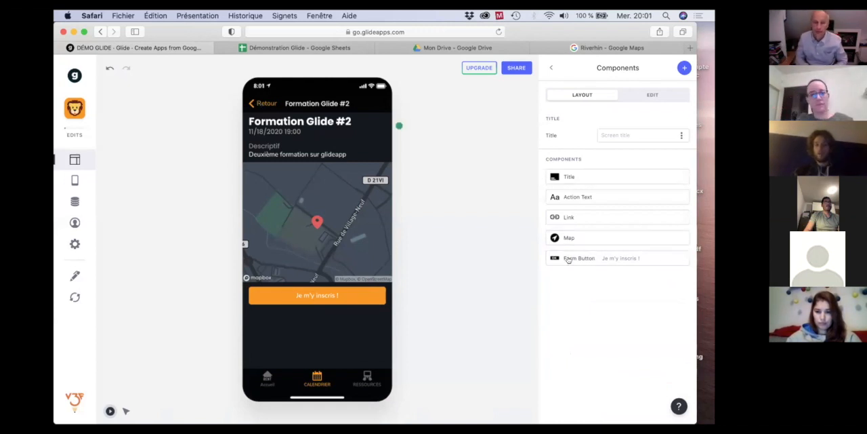
Add an Image Picker component to the registration form, open and cancel its file chooser in the preview, and leave the form.
click(347, 293)
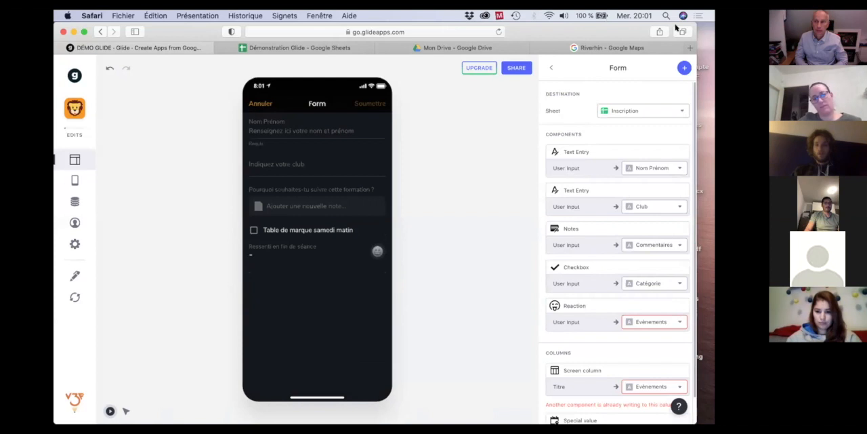
click(683, 69)
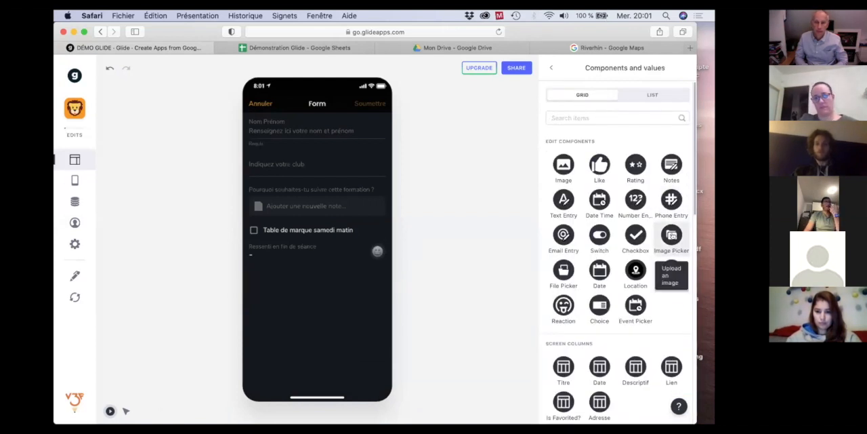
click(672, 235)
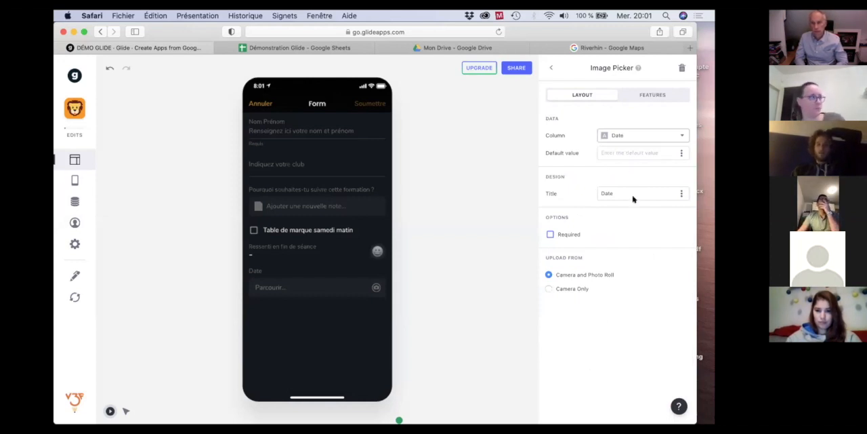
click(275, 288)
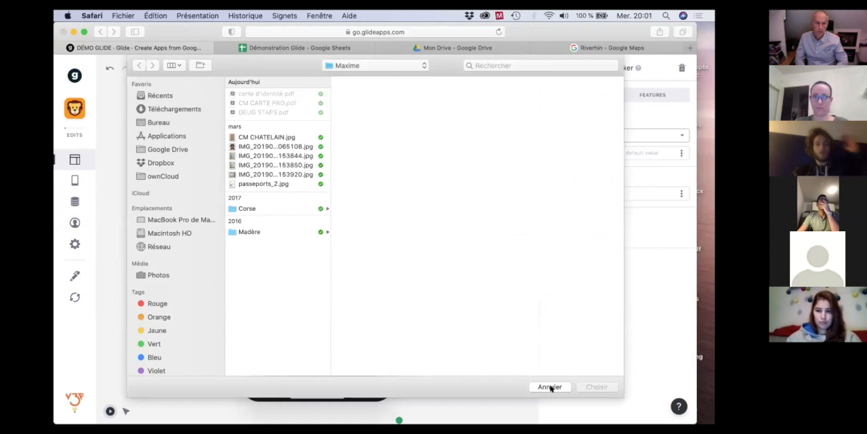
click(551, 387)
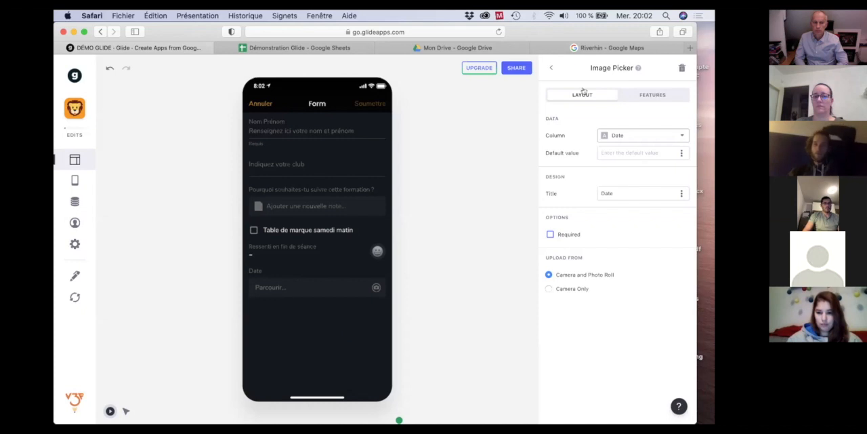
click(551, 69)
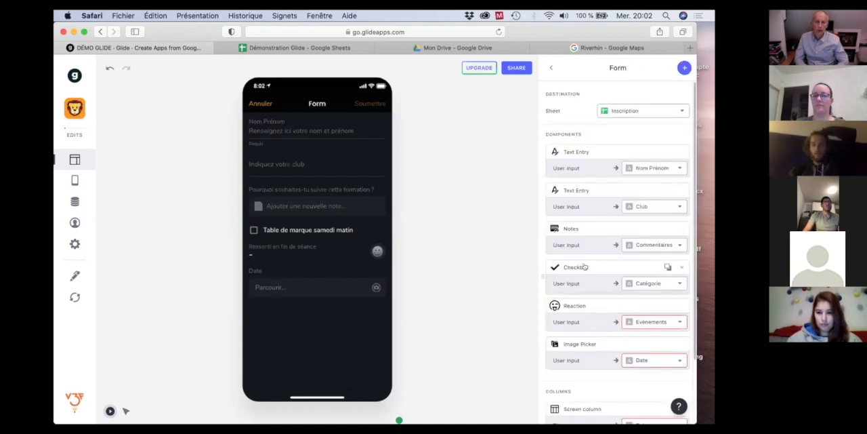
click(261, 101)
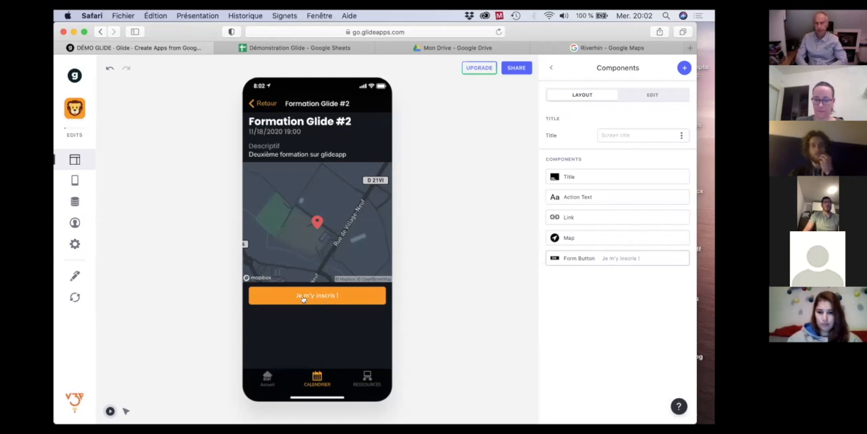
Switch to Google Sheets to review the Inscription sheet's entries, and return to Glide.
click(291, 48)
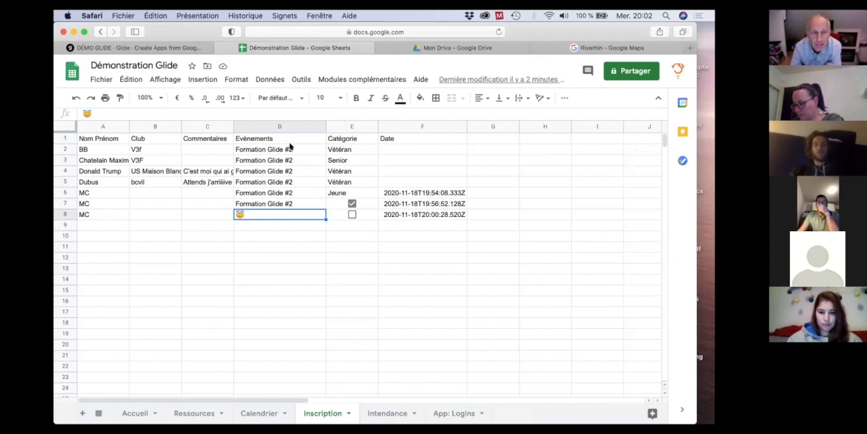
mouse_move(169, 47)
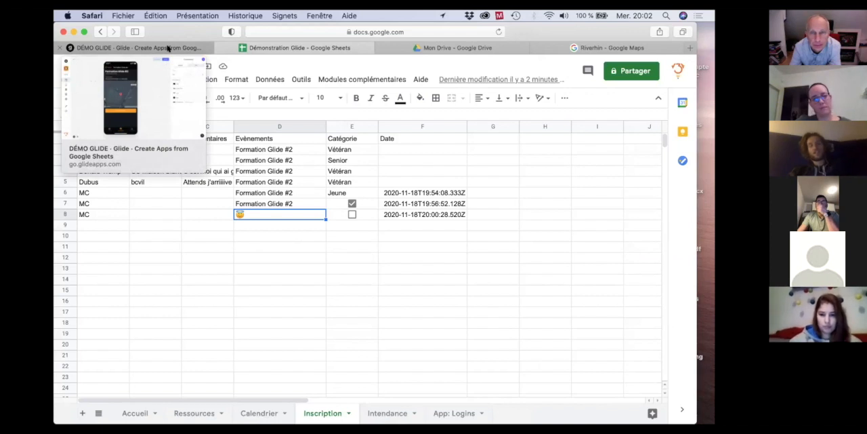
click(168, 48)
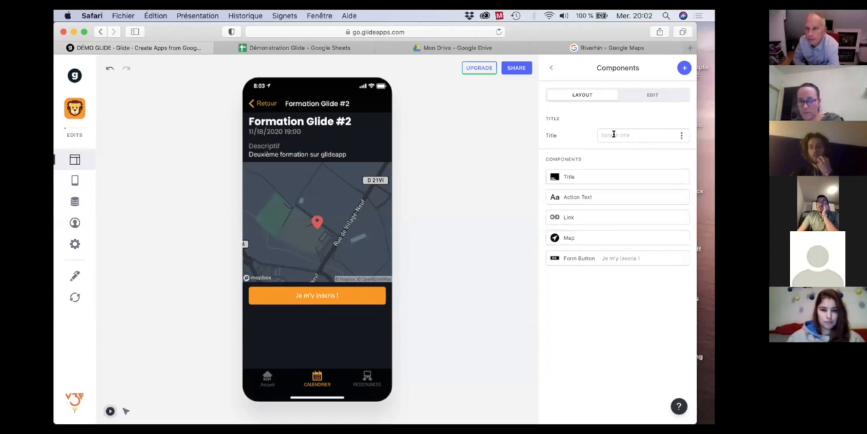
Reopen the Formation Glide #2 event from the calendar and add an Inline List titled "Liste des inscrits" to its detail screen.
click(551, 68)
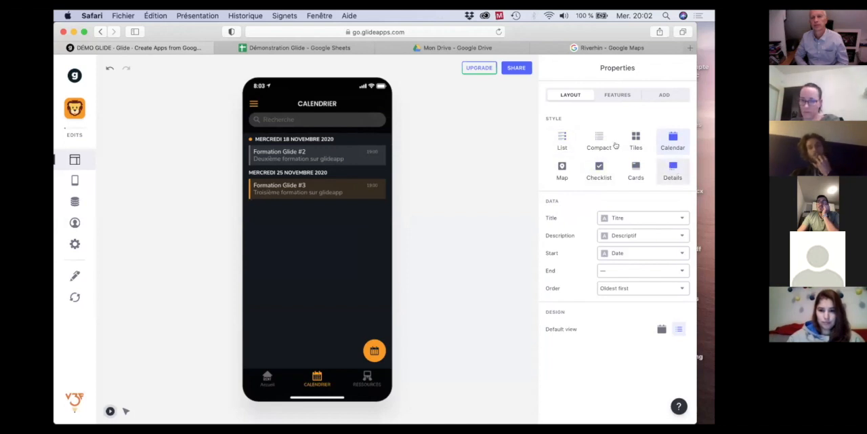
click(290, 155)
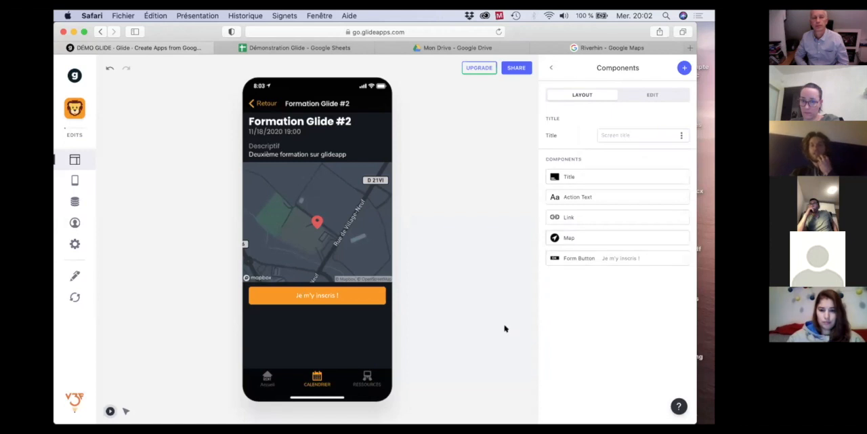
click(684, 69)
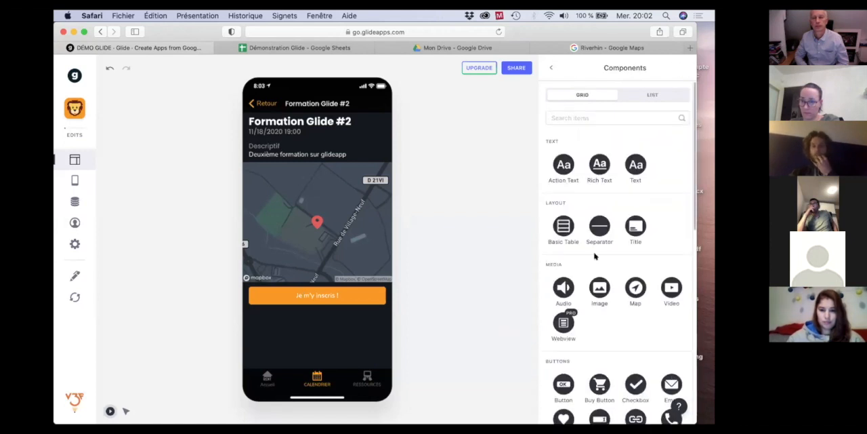
scroll(595, 255, down, 5)
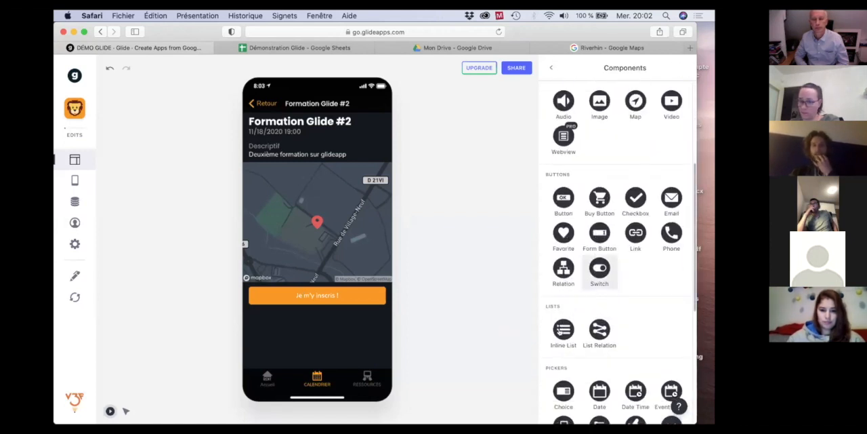
click(560, 332)
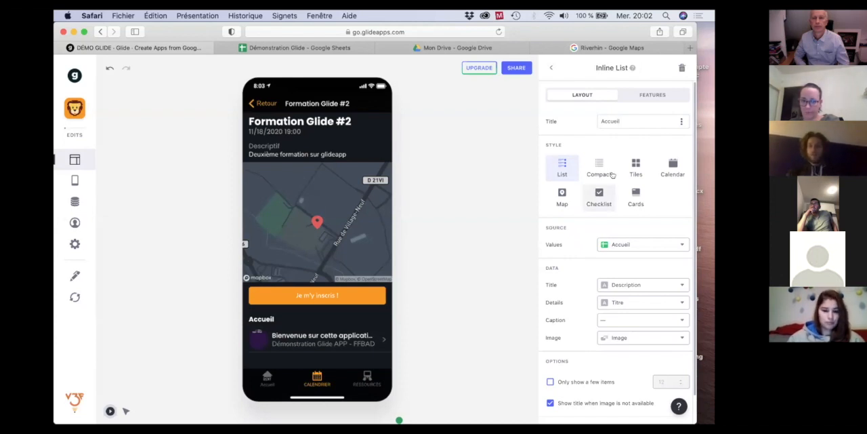
click(618, 119)
double_click(619, 118)
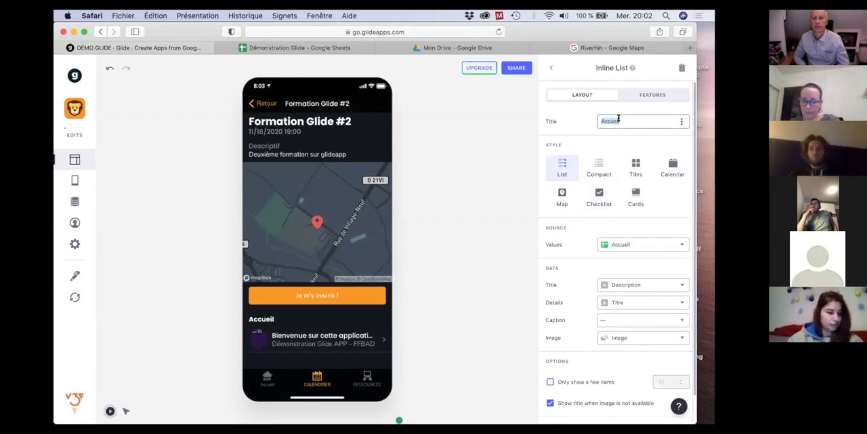
text(L)
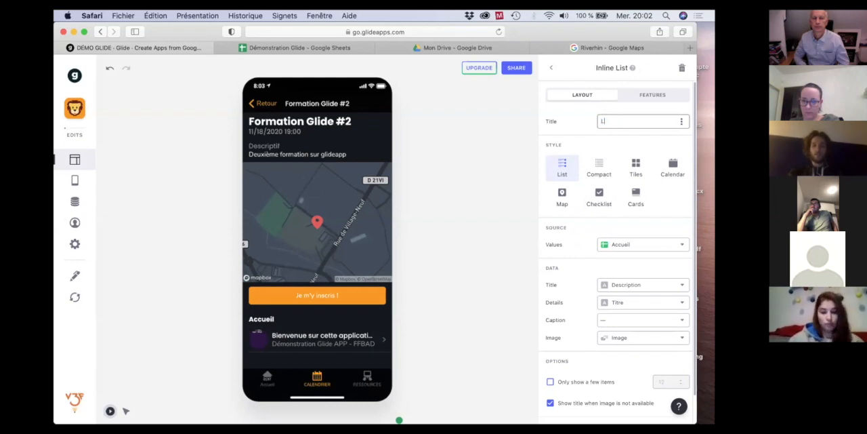
text(iste des inscrits)
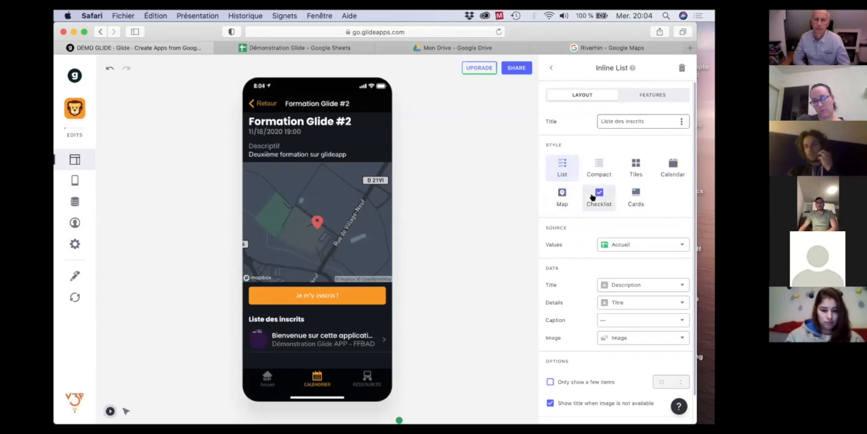
Set the Inscription sheet as the source of the "Liste des inscrits" inline list.
scroll(585, 194, down, 2)
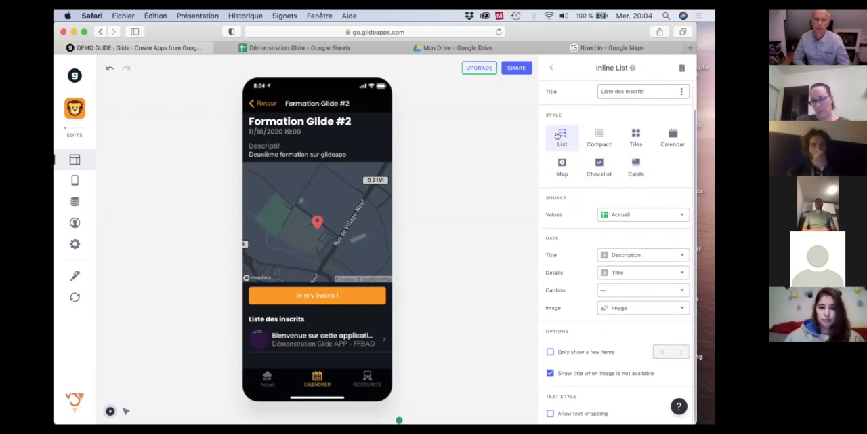
click(652, 216)
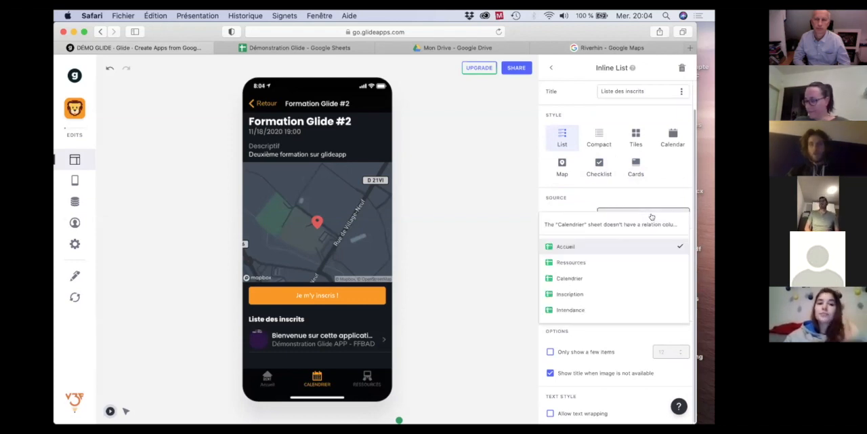
click(629, 199)
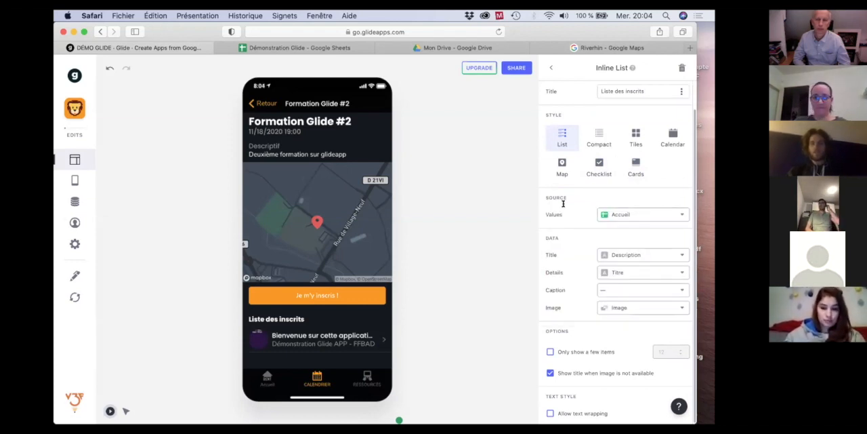
click(649, 217)
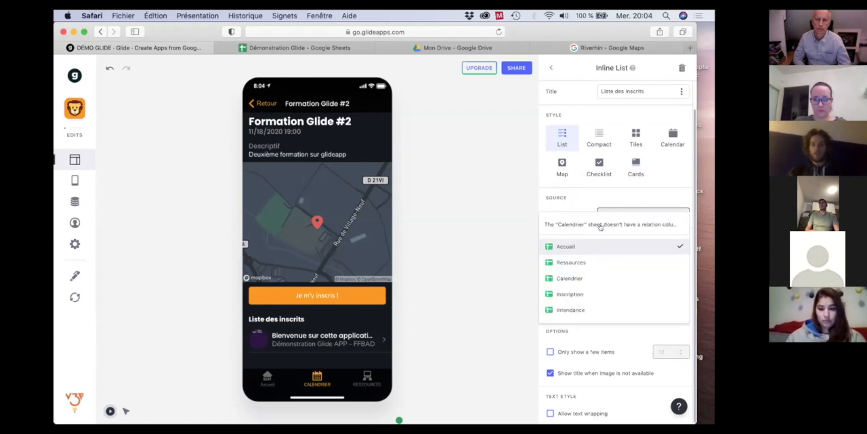
click(558, 293)
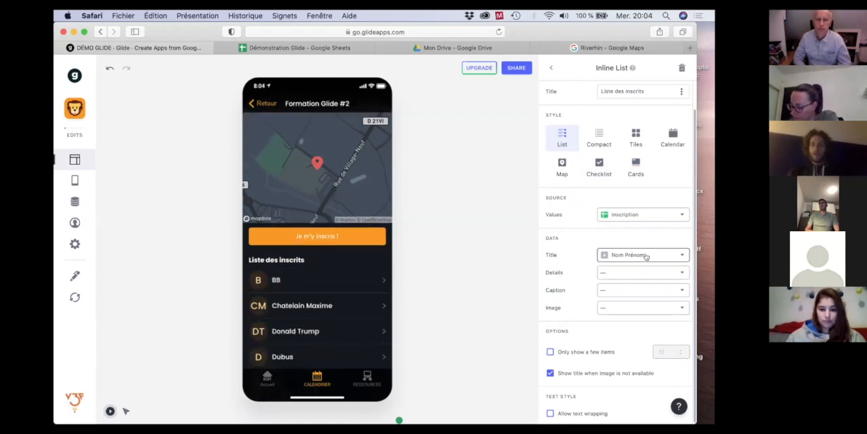
Keep Nom Prénom as the list's title, show Catégorie as its details, and review the entries in the preview.
scroll(348, 316, down, 3)
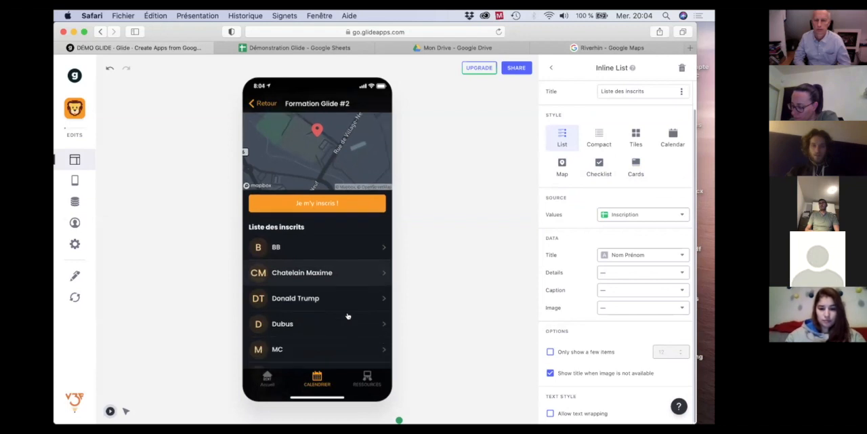
click(662, 253)
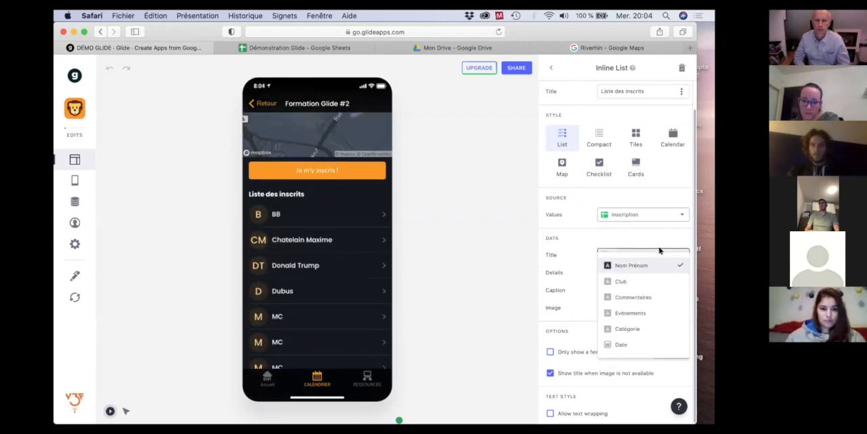
click(658, 251)
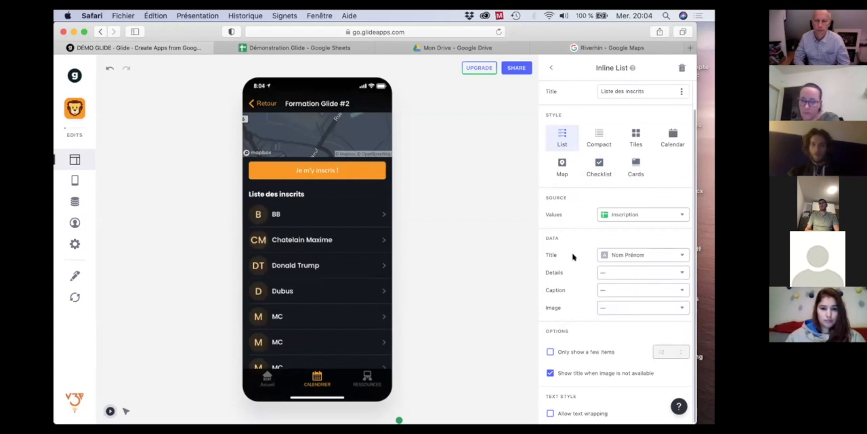
click(660, 274)
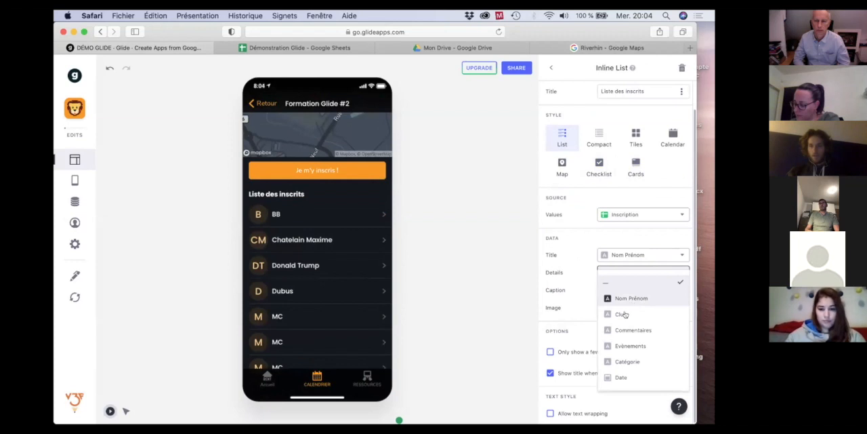
click(624, 359)
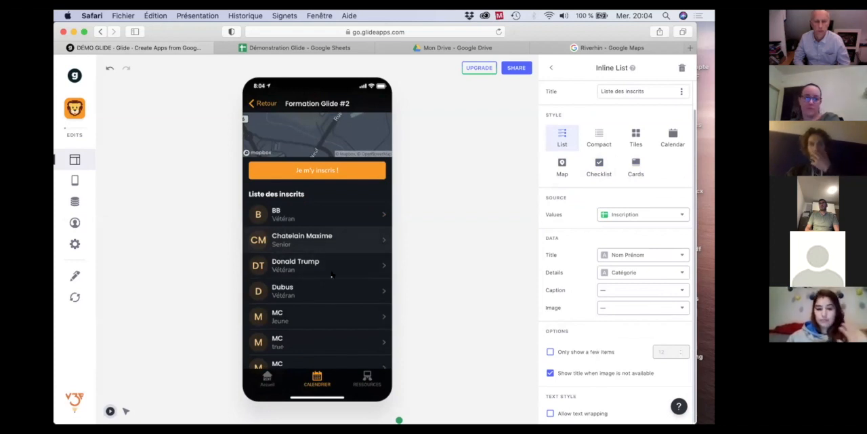
scroll(295, 266, down, 1)
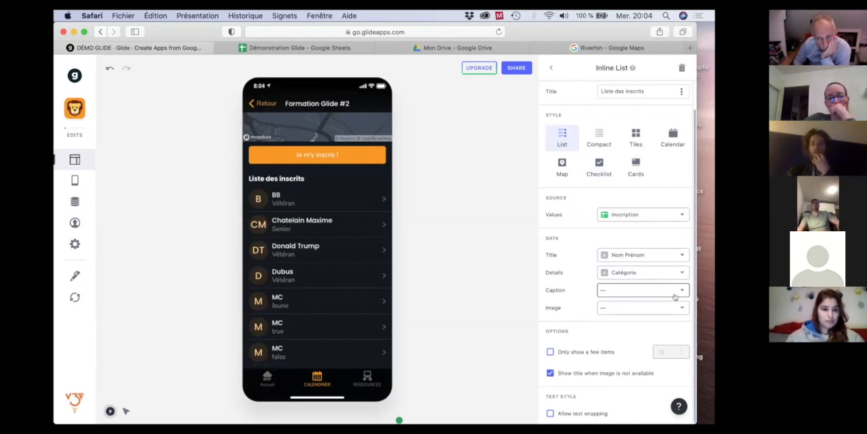
scroll(598, 328, up, 2)
scroll(598, 328, down, 2)
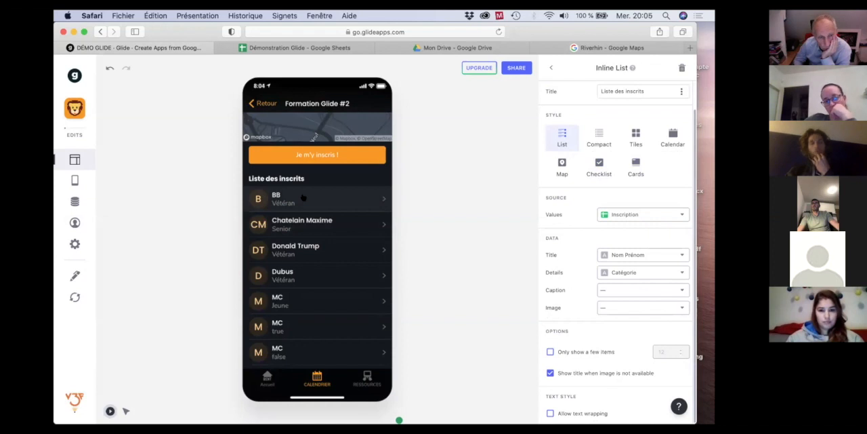
Open the first registrant's details from the list, compare them with the Inscription sheet in Google Sheets, and return to the Glide event screen.
click(373, 203)
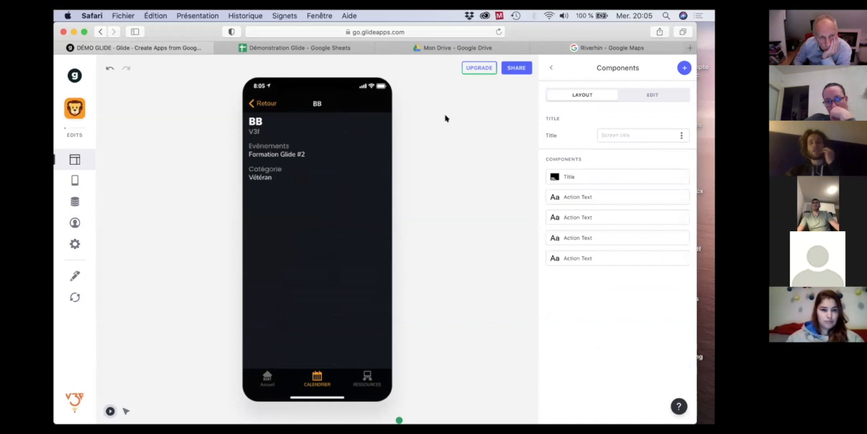
click(283, 46)
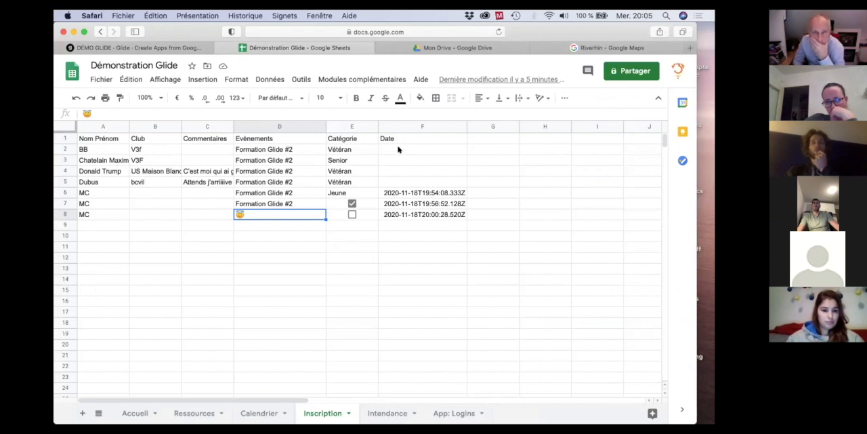
click(124, 47)
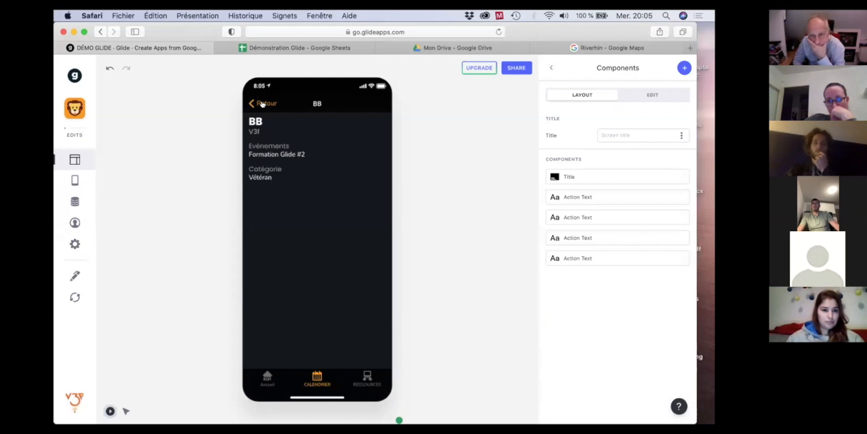
click(262, 103)
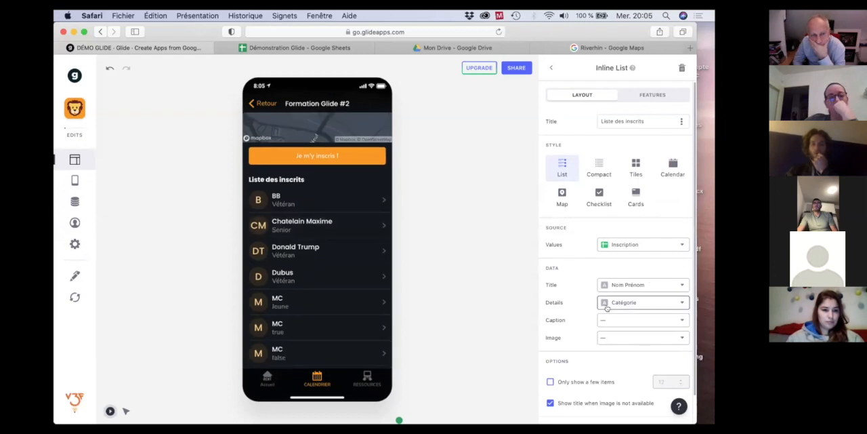
Try the Compact and Checklist styles on the "Liste des inscrits" inline list.
scroll(605, 306, down, 2)
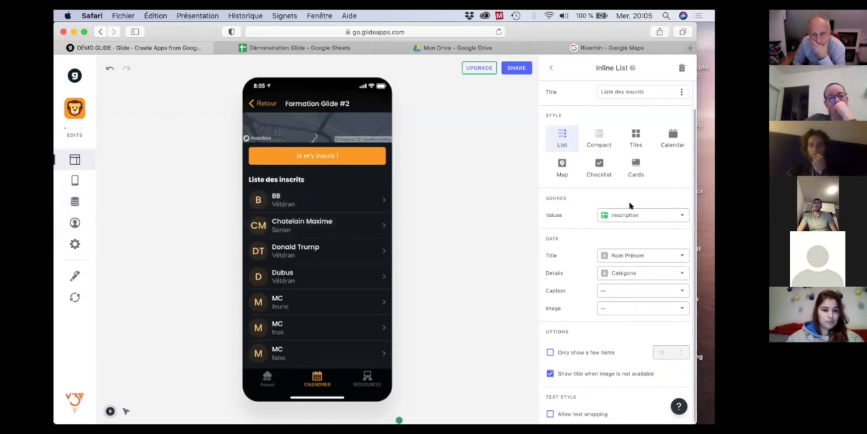
scroll(631, 206, up, 2)
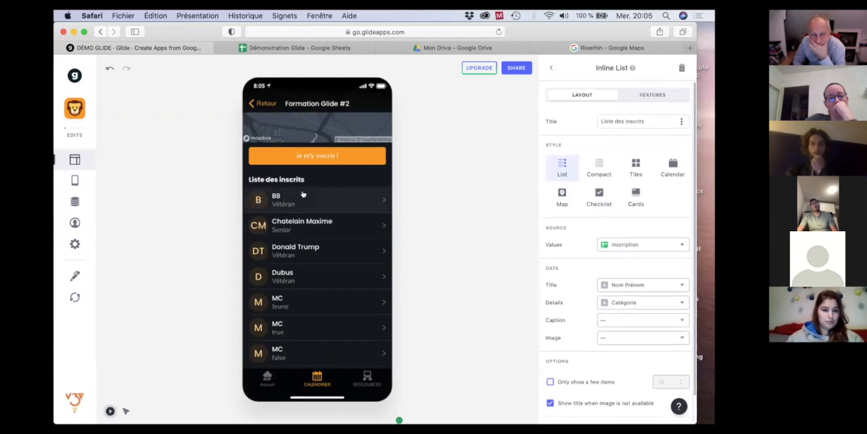
click(599, 167)
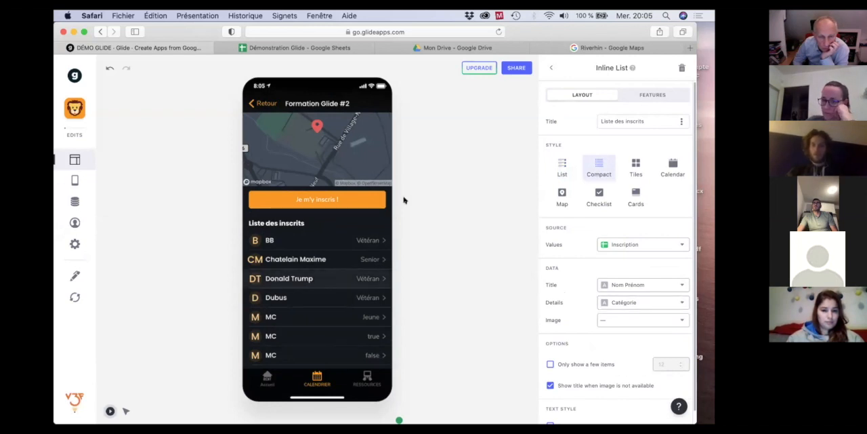
click(599, 195)
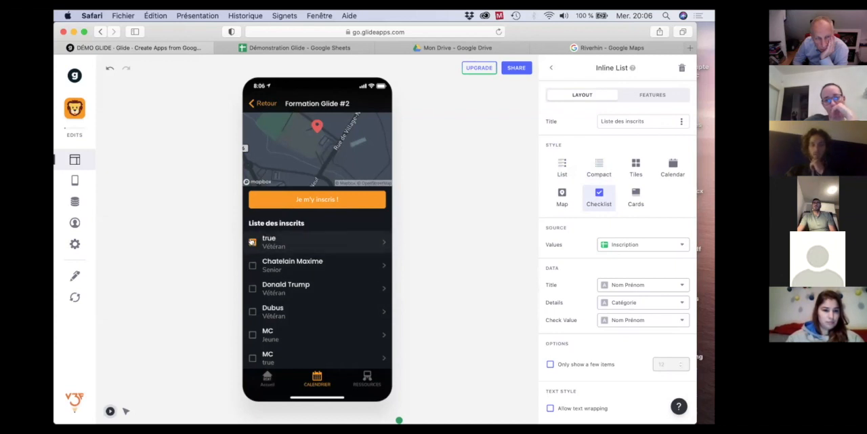
Examine the checklist's Check Value column choices and return the inline list to the List style.
click(657, 322)
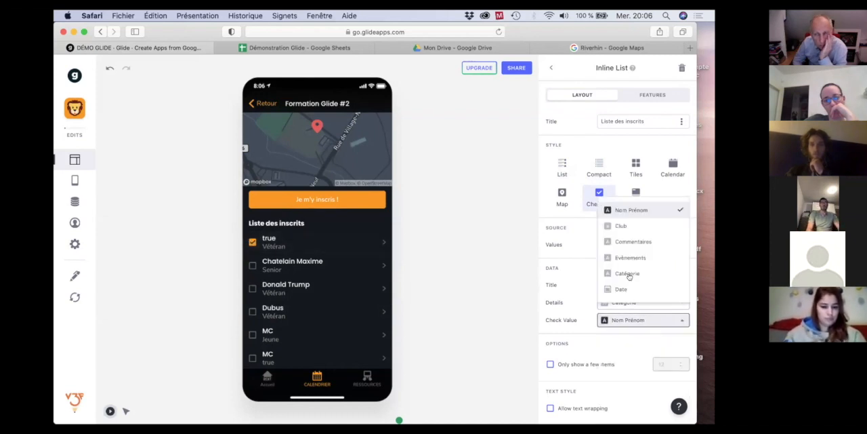
key(Escape)
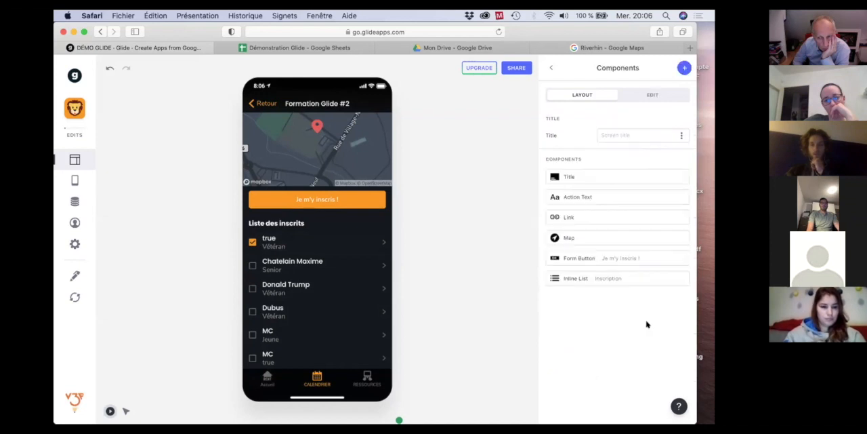
click(588, 278)
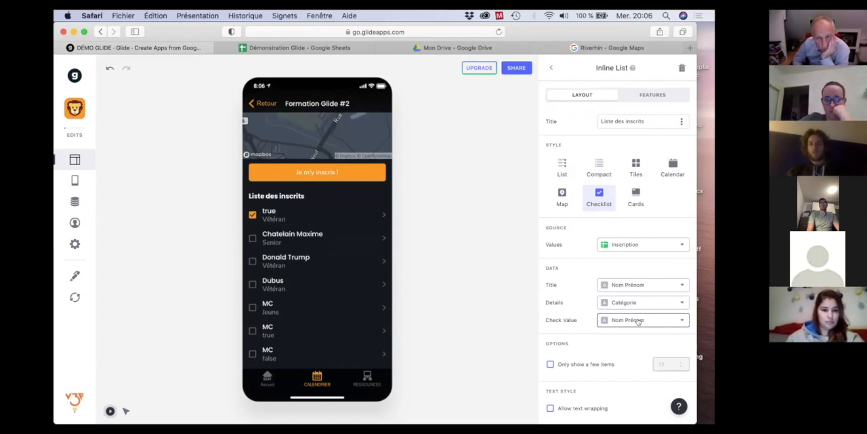
click(637, 322)
click(637, 321)
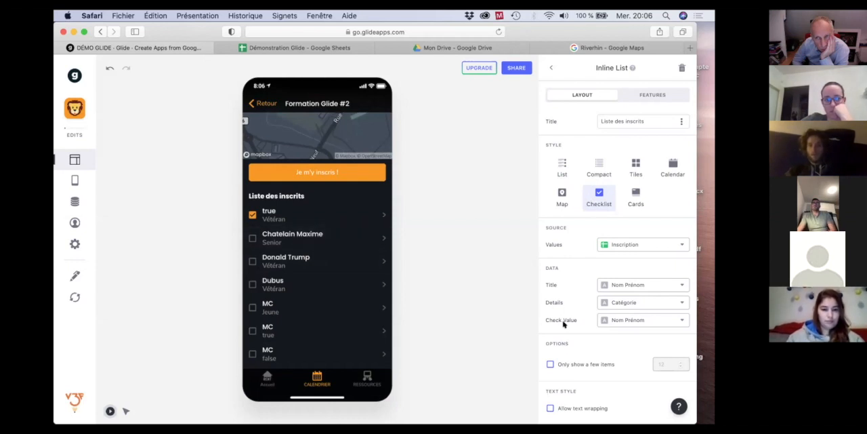
click(560, 165)
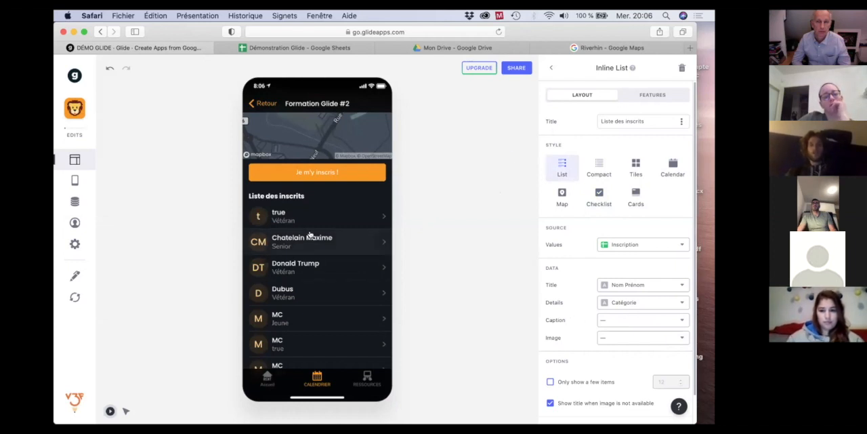
scroll(319, 203, down, 1)
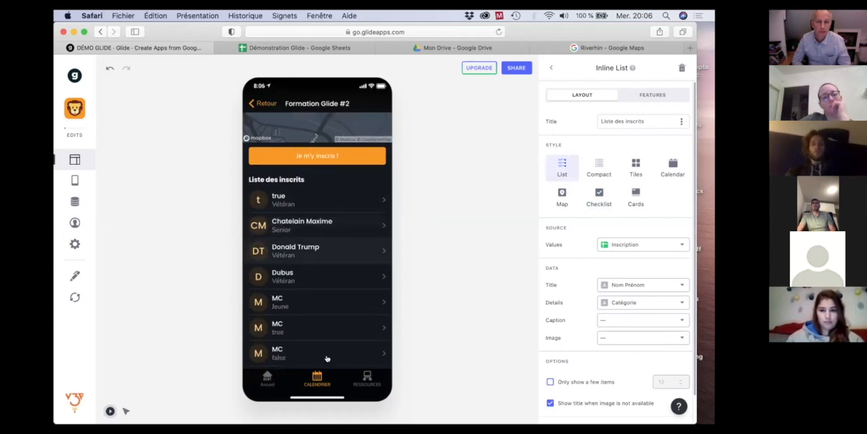
Switch to Google Sheets to check the events assigned in the Inscription sheet, and compare them with the registrant list in Glide.
click(284, 49)
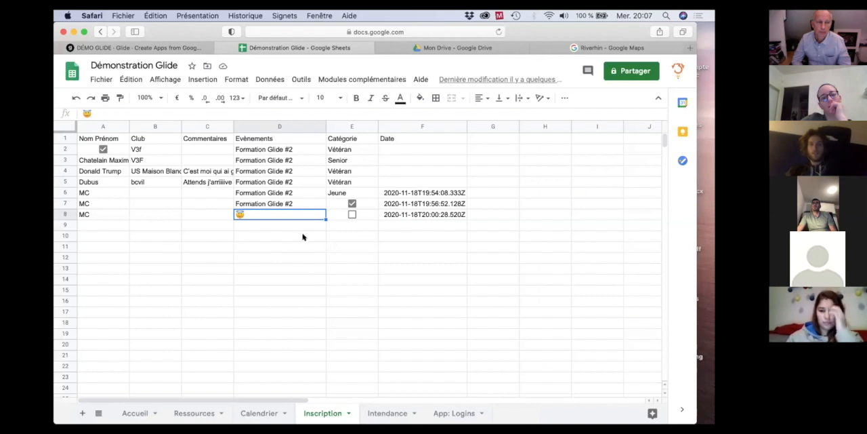
click(279, 235)
click(249, 213)
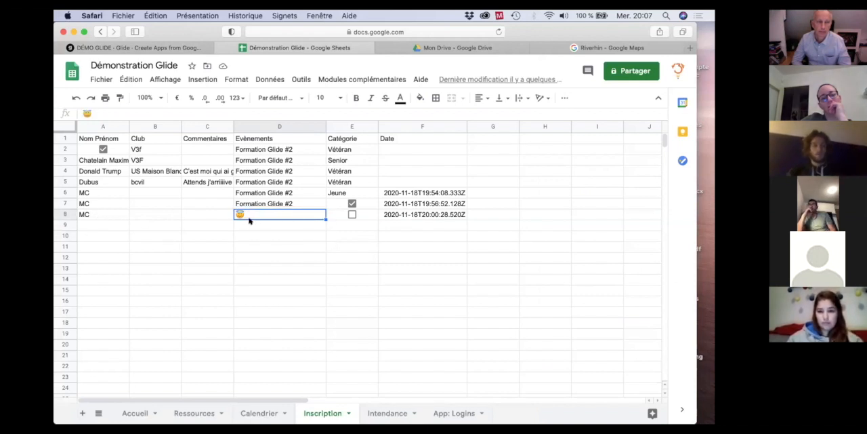
click(124, 236)
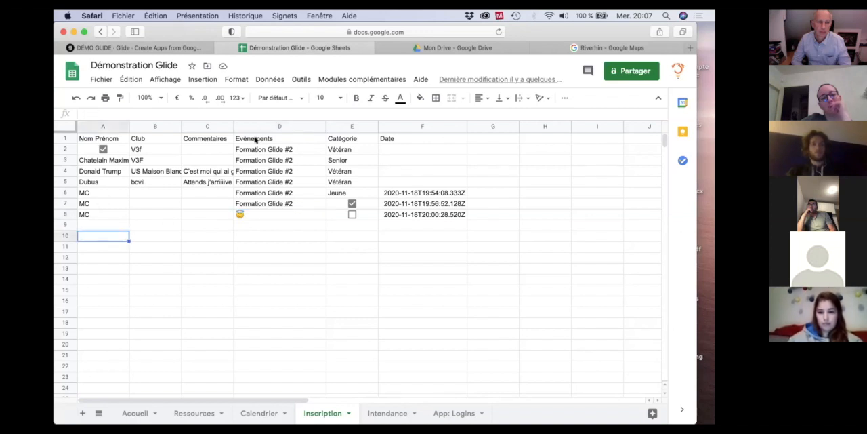
click(175, 48)
scroll(335, 236, up, 4)
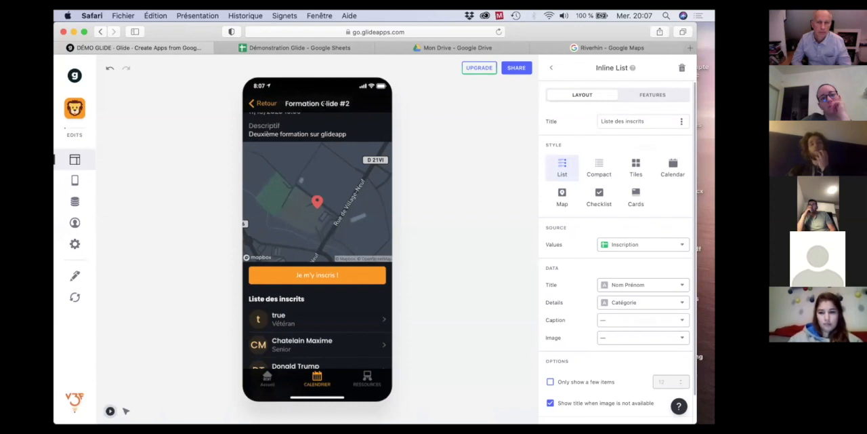
scroll(314, 224, down, 4)
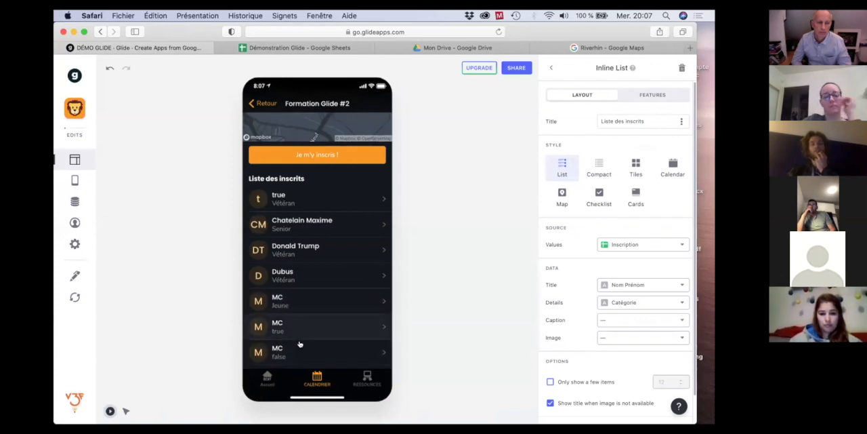
Switch to Google Sheets and change the event in row 8 of the Inscription sheet to Formation Glide #3.
click(273, 48)
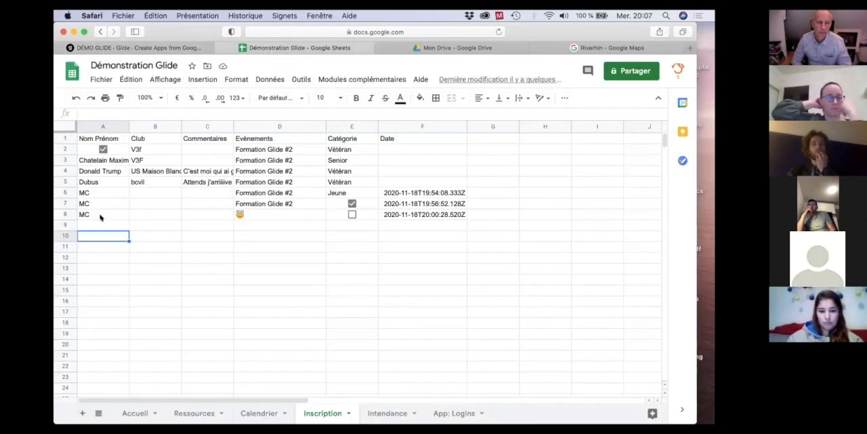
click(249, 214)
key(Delete)
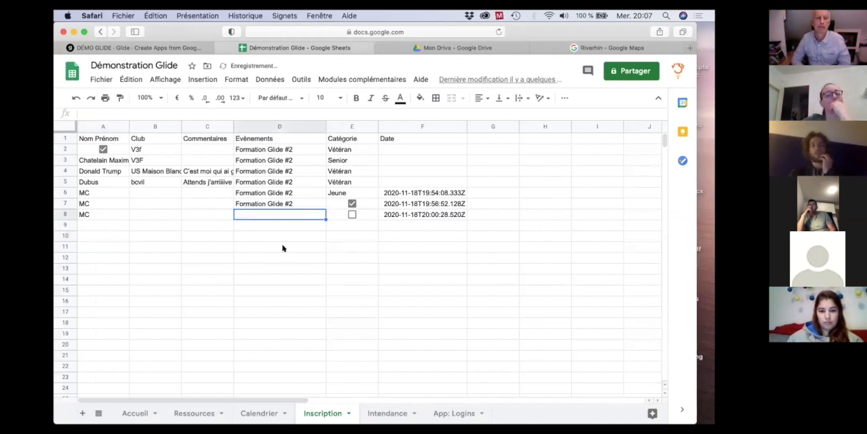
click(275, 244)
click(257, 214)
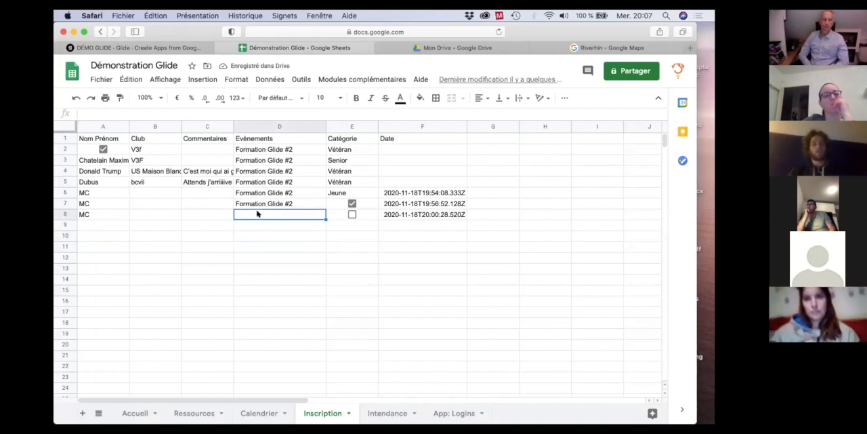
text(Formation Glide #2)
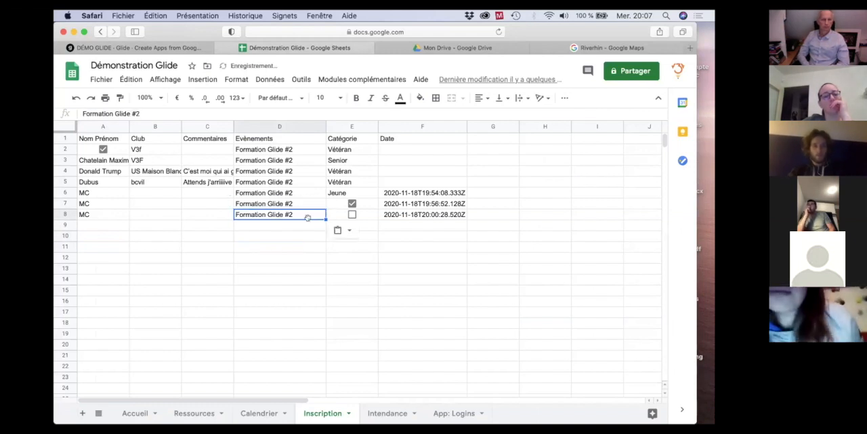
double_click(297, 216)
key(BackSpace)
text(3)
click(236, 246)
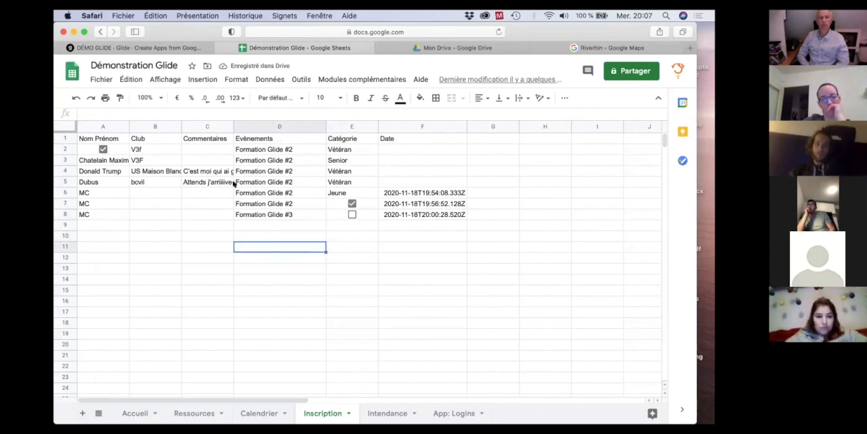
click(103, 214)
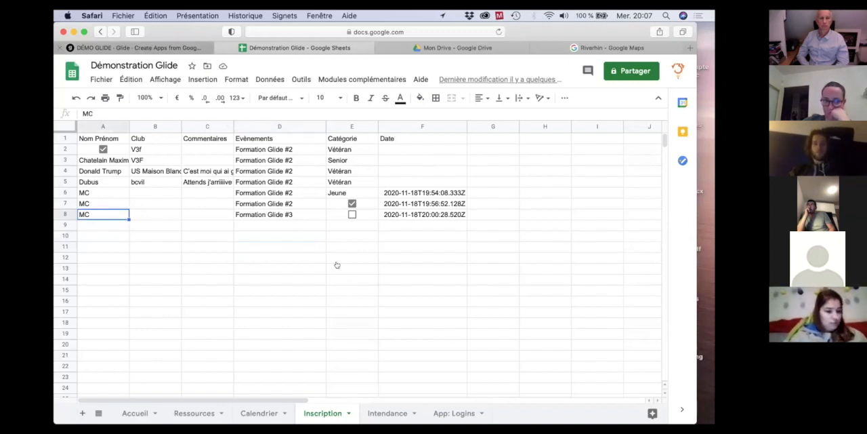
Switch to Glide, review the registrant list on the Formation Glide #2 screen, and reload the sheet data.
click(139, 48)
scroll(335, 225, up, 4)
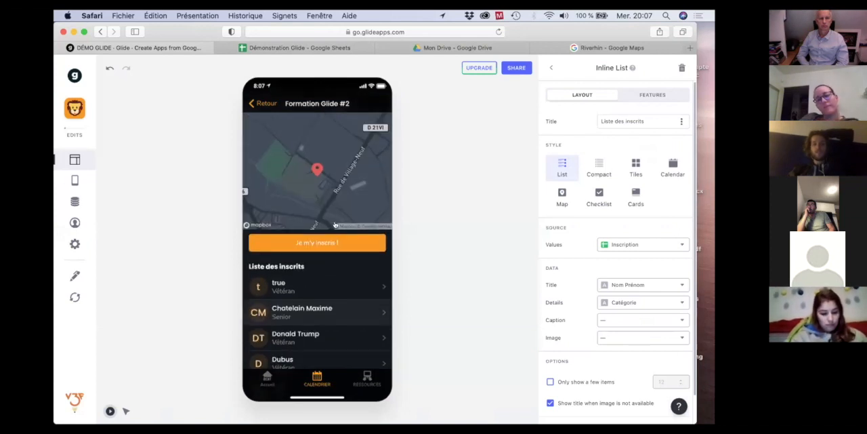
scroll(336, 224, down, 2)
scroll(335, 224, down, 3)
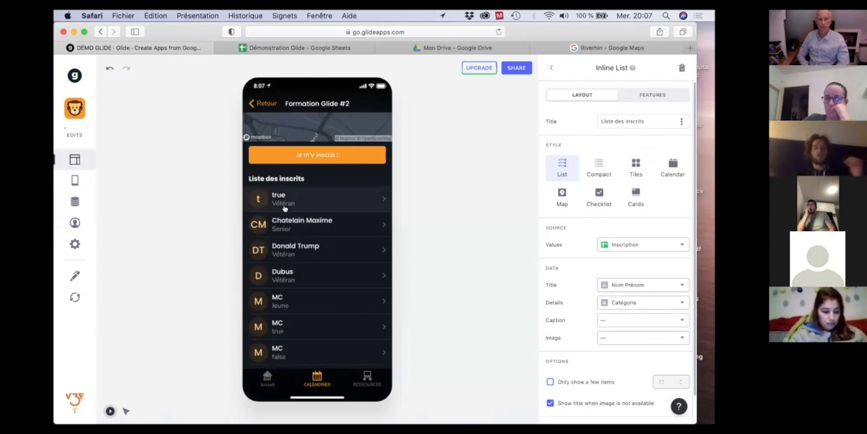
click(73, 299)
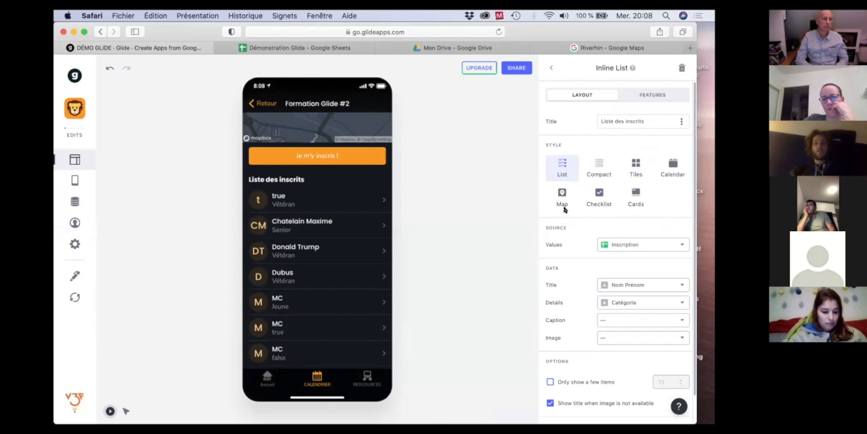
Open the inline list's feature settings and examine the columns available for sorting.
click(648, 97)
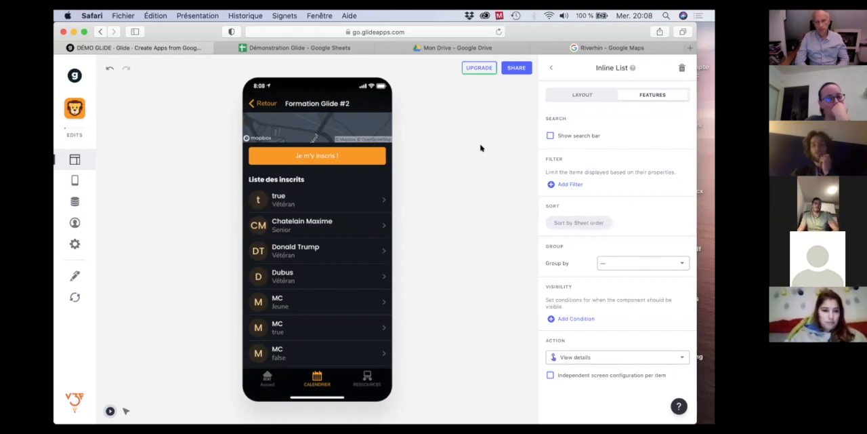
click(594, 224)
click(610, 232)
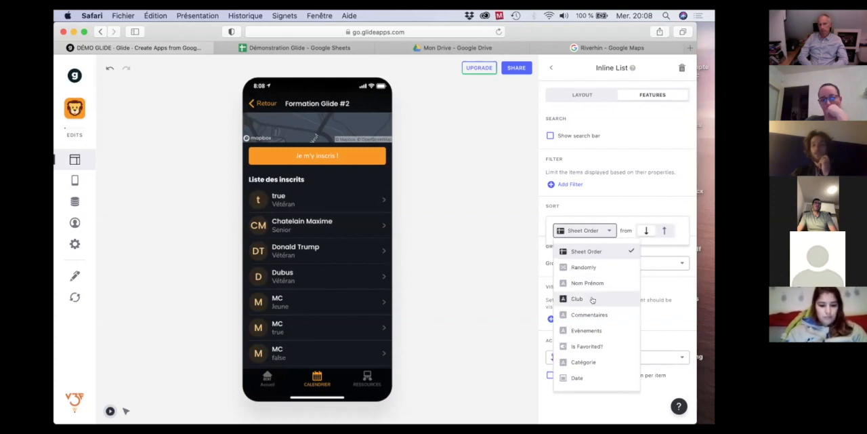
click(604, 210)
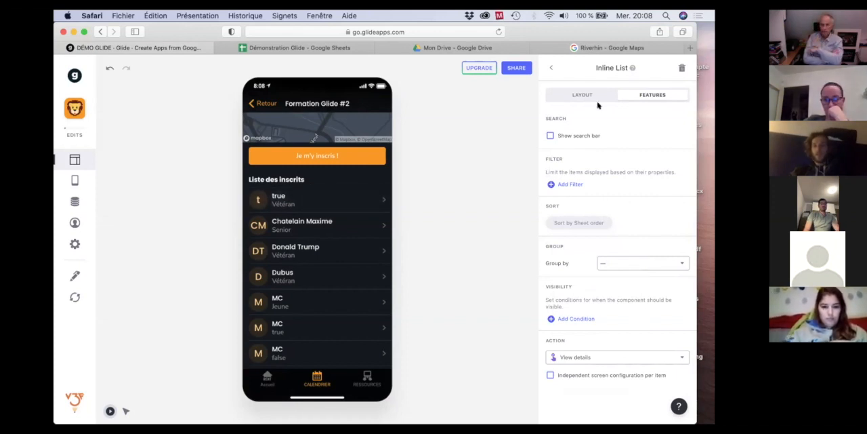
Add a filter to the inline list so that Evènements is equal to the screen's Titre value.
click(569, 184)
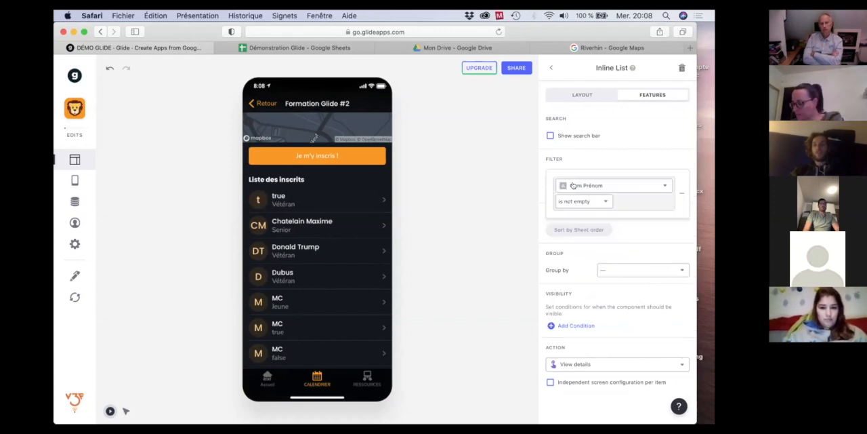
click(663, 185)
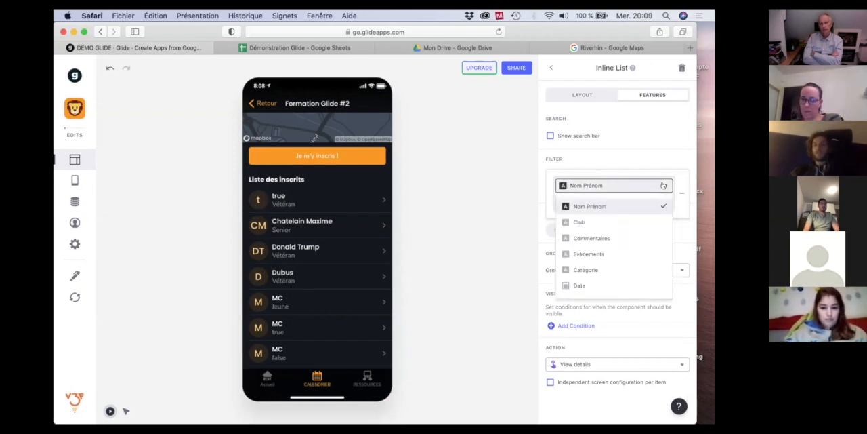
click(590, 252)
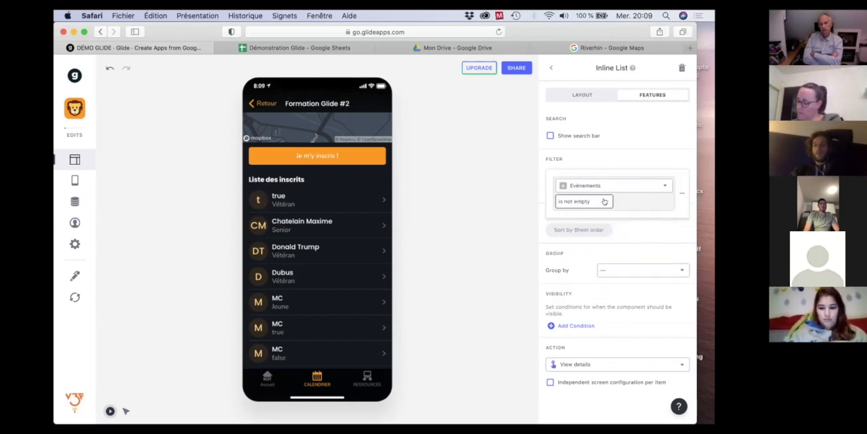
click(604, 201)
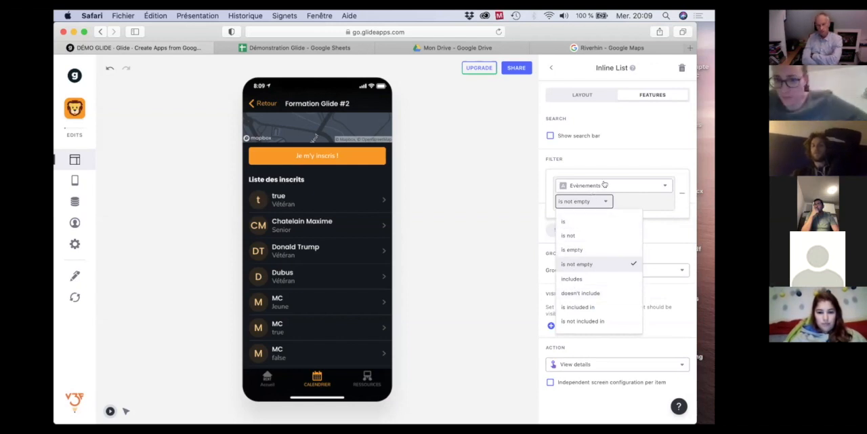
click(568, 222)
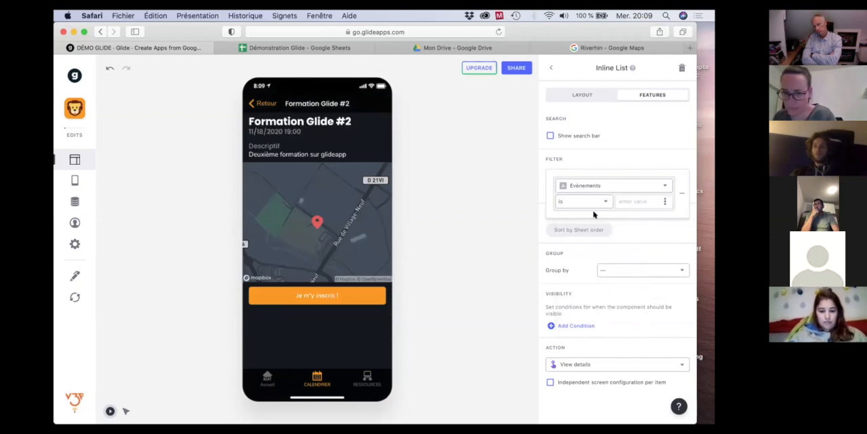
click(665, 202)
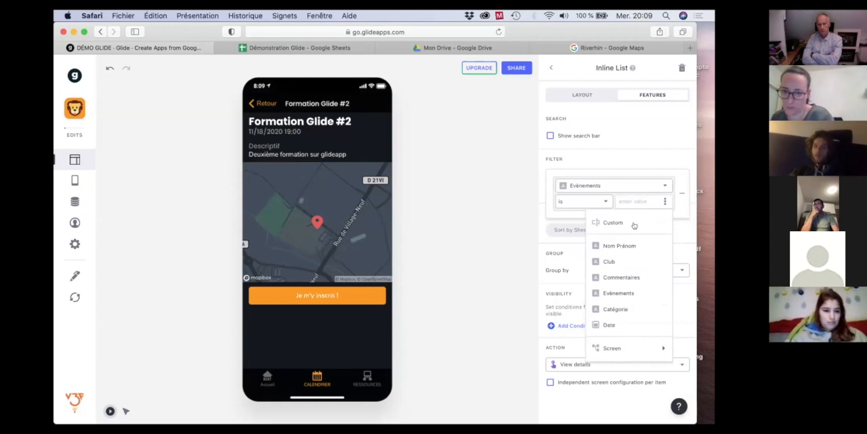
mouse_move(616, 349)
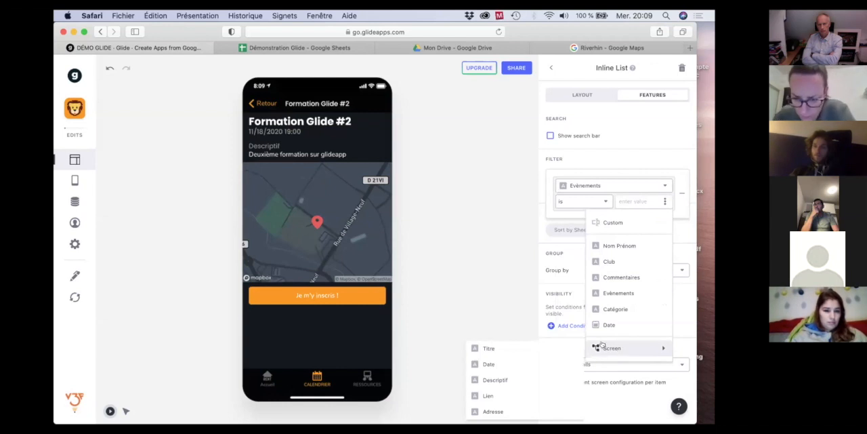
click(550, 350)
scroll(347, 315, down, 3)
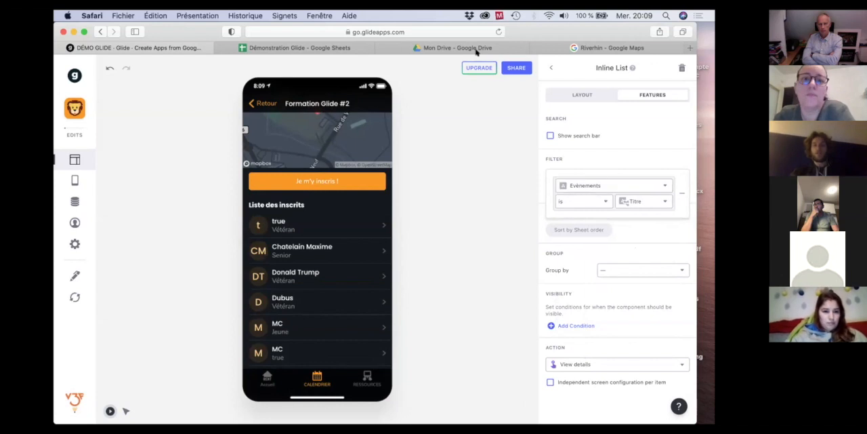
Check the Evènements column in Google Sheets, then return to Glide and review the filter's comparison choices, keeping the screen's Titre.
click(316, 49)
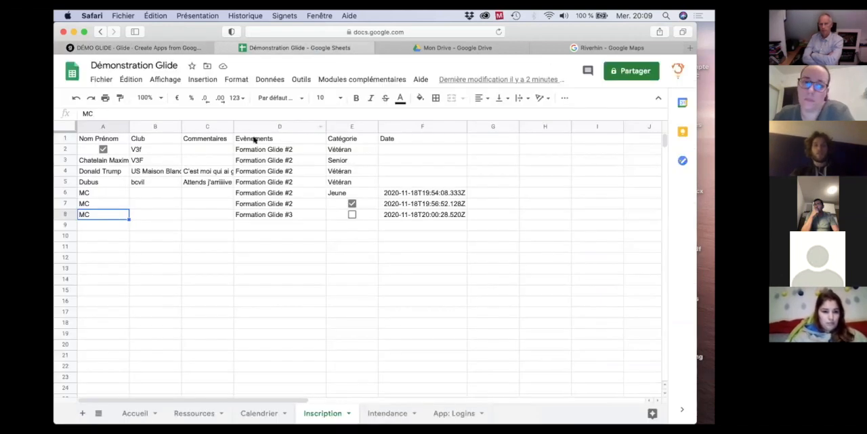
click(251, 139)
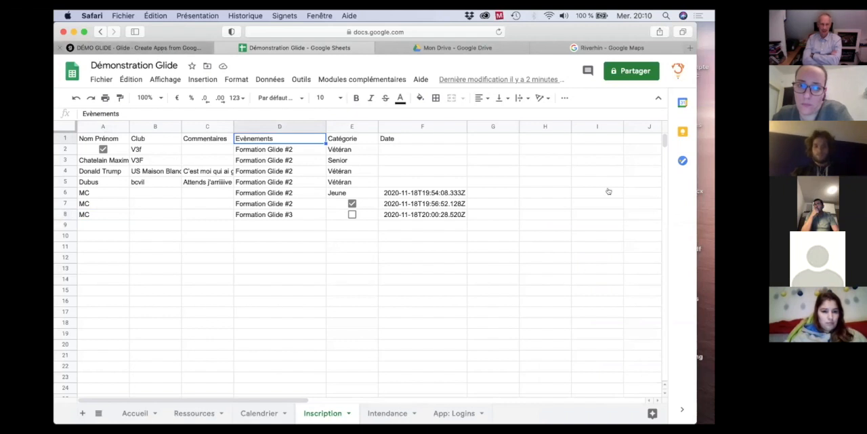
click(162, 49)
click(615, 183)
click(598, 184)
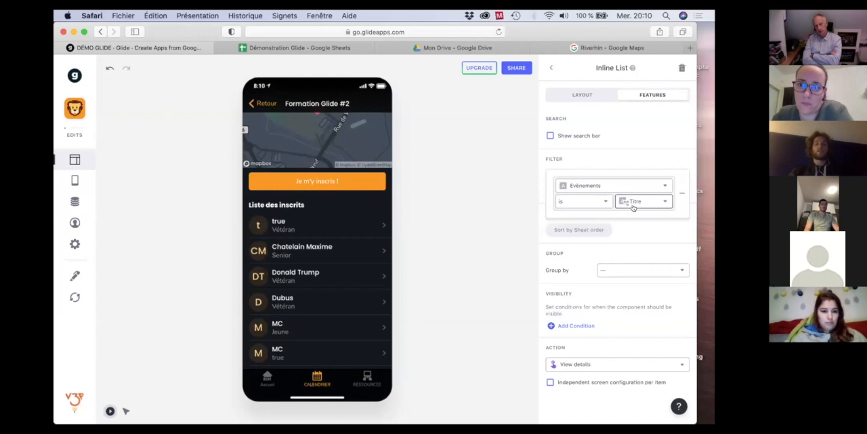
click(662, 202)
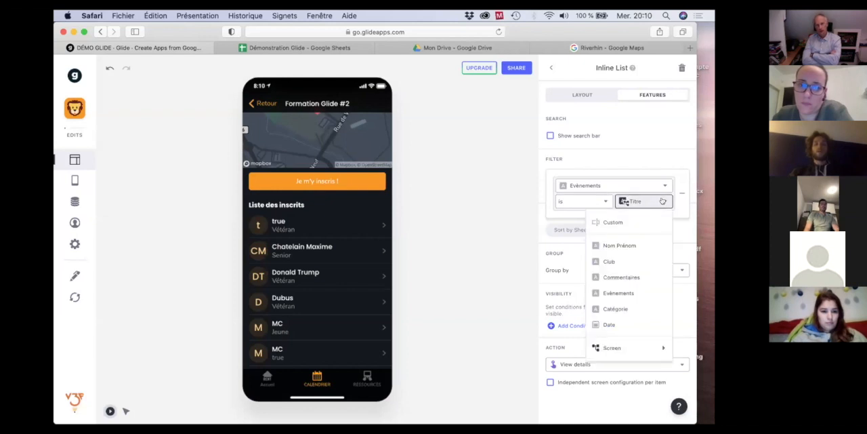
mouse_move(640, 348)
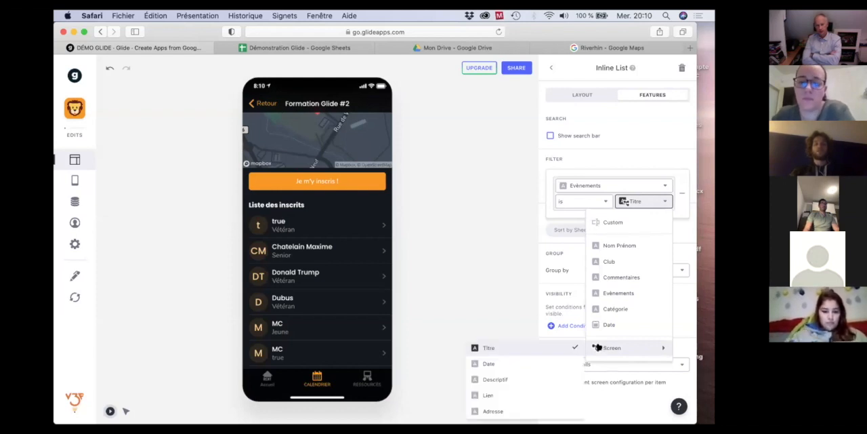
click(533, 349)
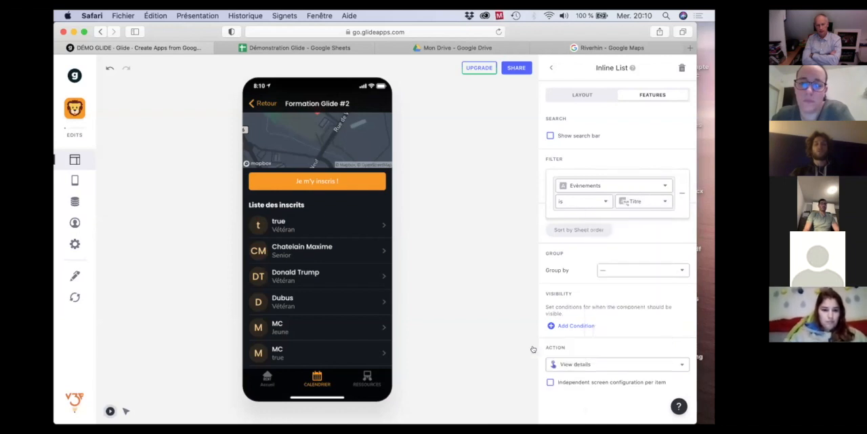
click(662, 152)
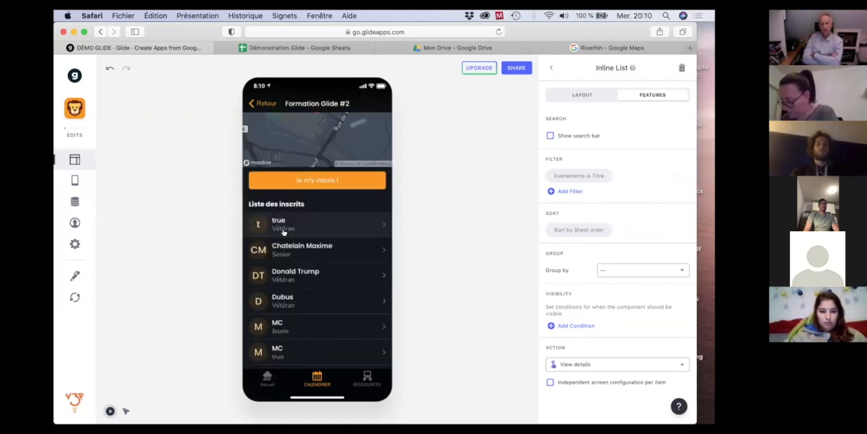
Switch to Google Sheets and change the event in row 4 of the Inscription sheet to Formation Glide #3.
click(298, 47)
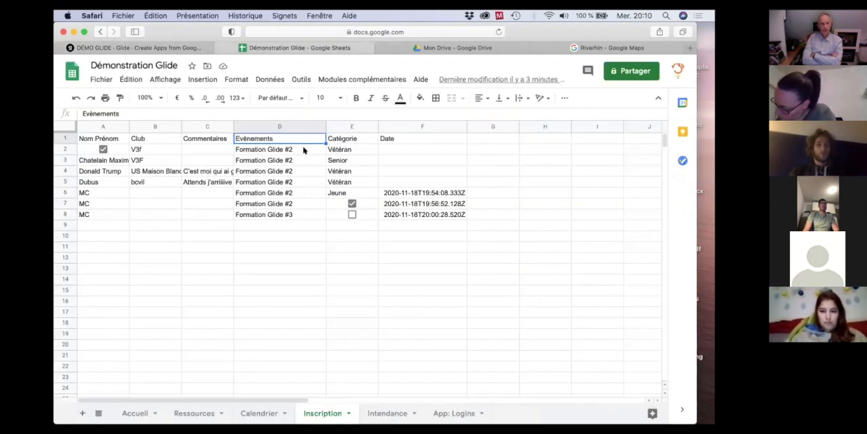
double_click(303, 173)
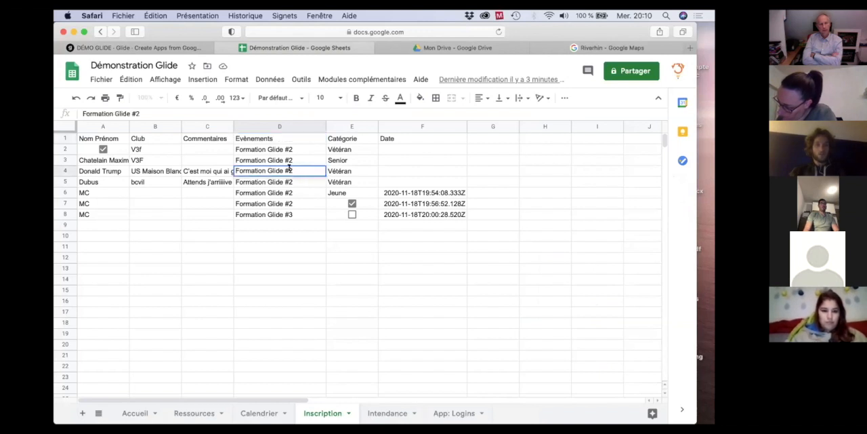
key(BackSpace)
text(3)
key(Return)
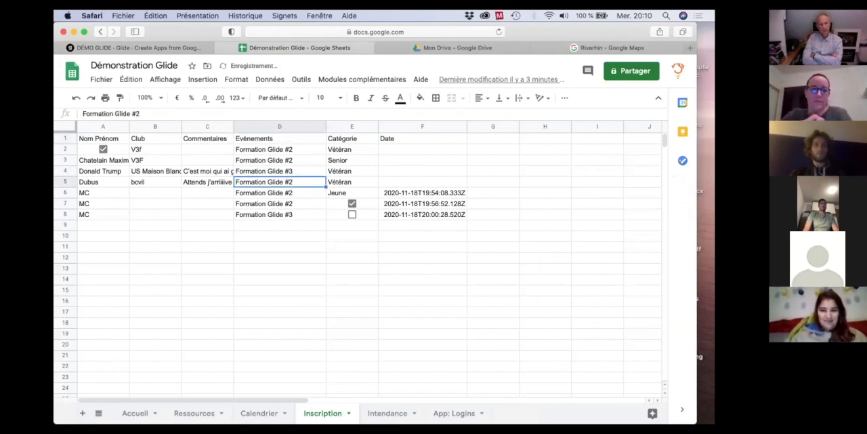
Switch to Glide, reload the sheet data, and open the Formation Glide #3 event to check its registrant list.
click(168, 48)
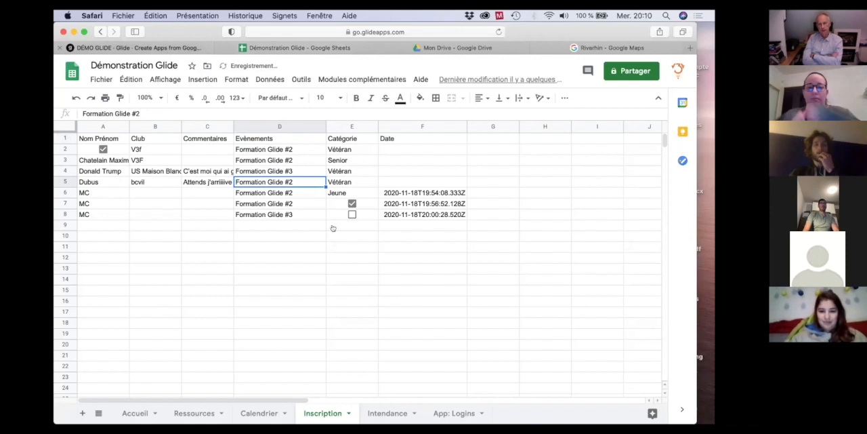
click(74, 297)
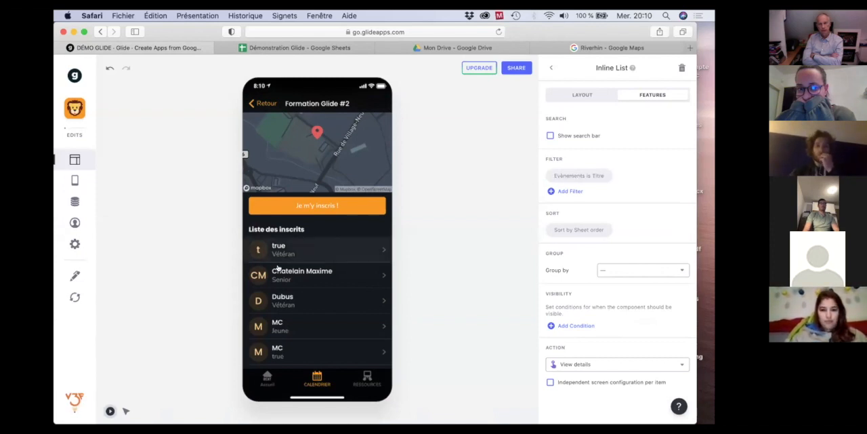
click(260, 101)
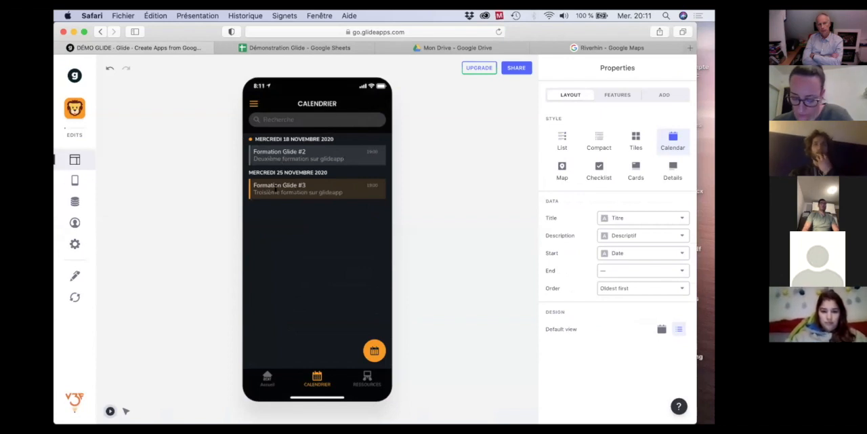
click(285, 190)
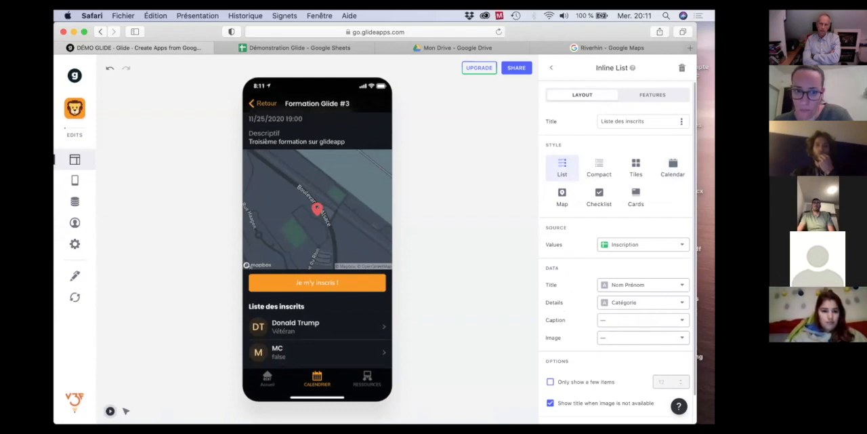
Examine the filter condition of the inline list on the Formation Glide #3 screen.
click(647, 97)
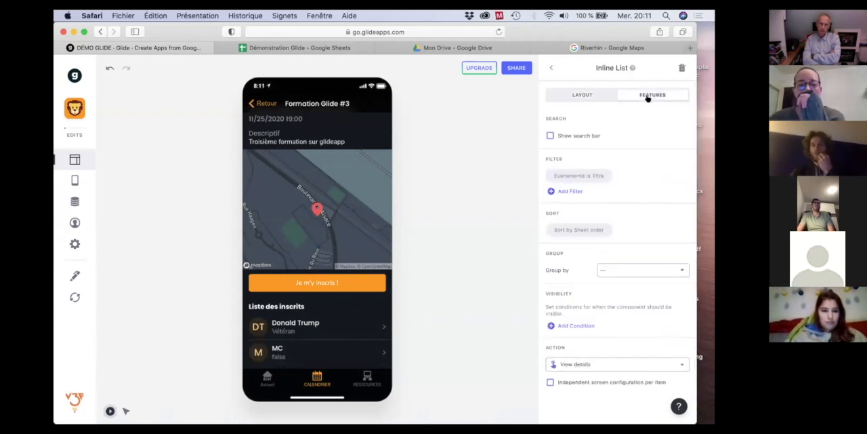
click(572, 177)
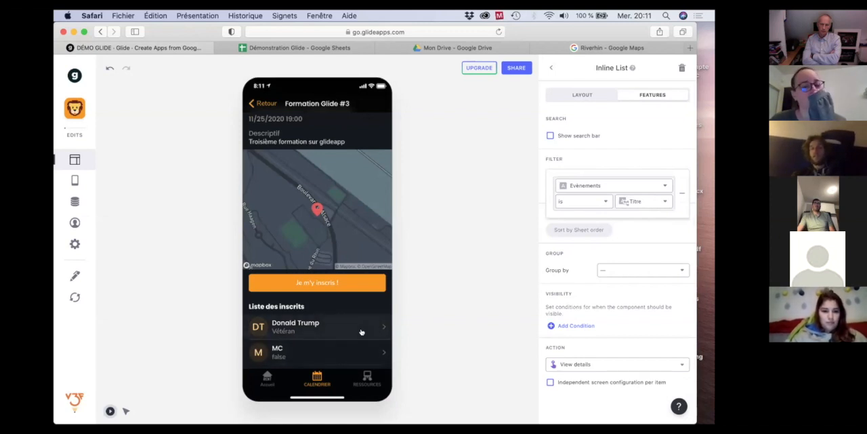
click(510, 162)
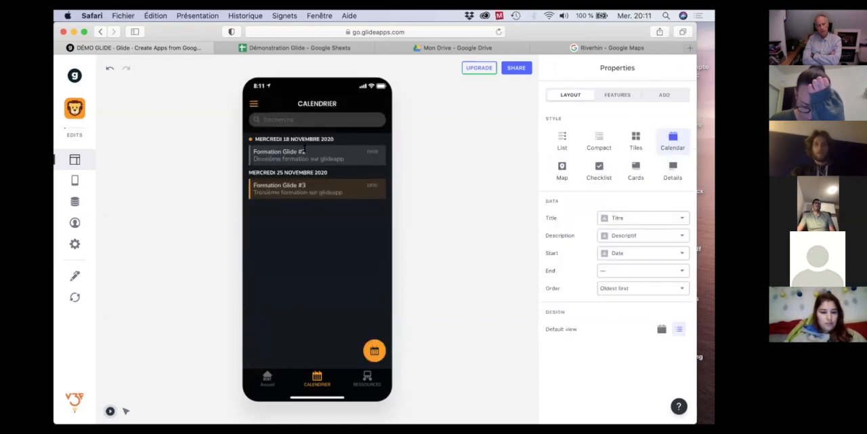
Open the Formation Glide #2 event from the calendar and view its inline list's feature settings.
click(305, 151)
scroll(312, 244, down, 3)
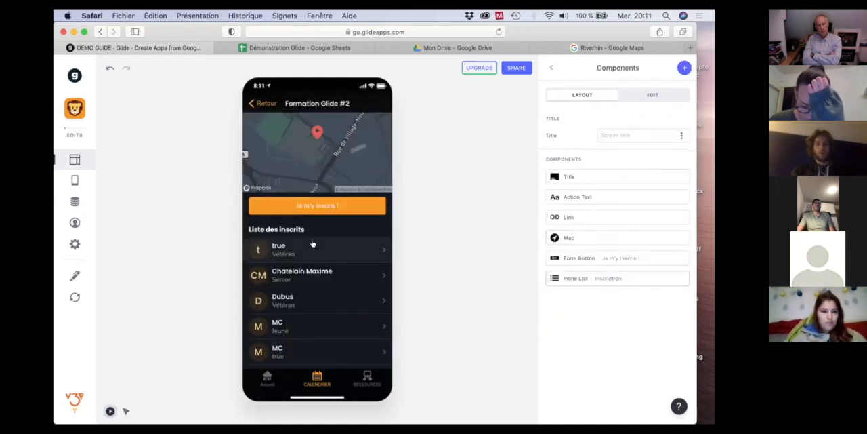
click(575, 278)
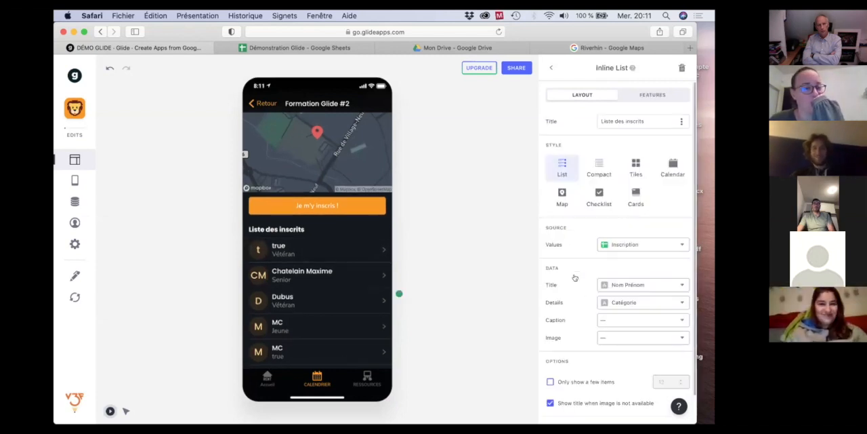
click(653, 95)
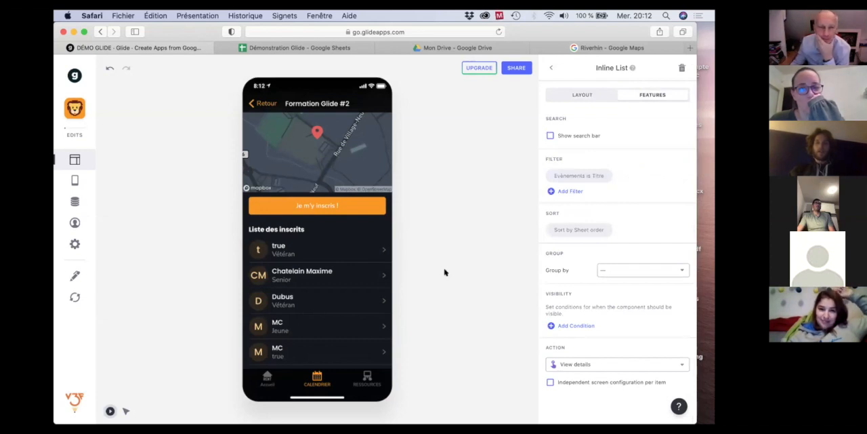
View the first registrant's detail screen, and return to the inline list's feature settings.
click(341, 250)
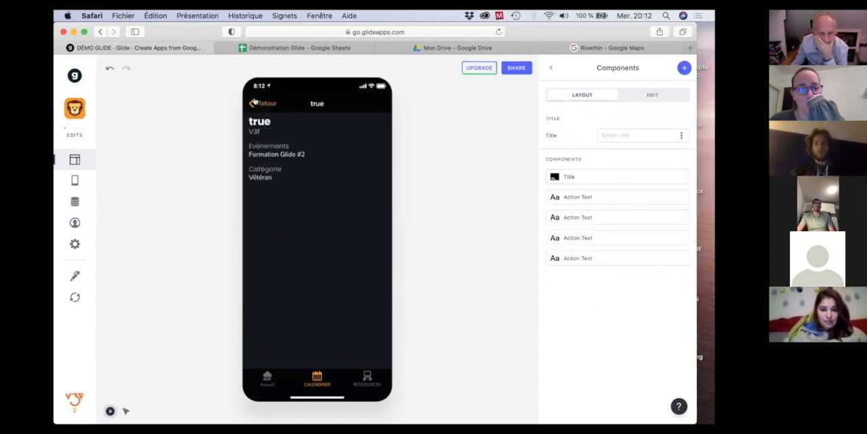
click(254, 102)
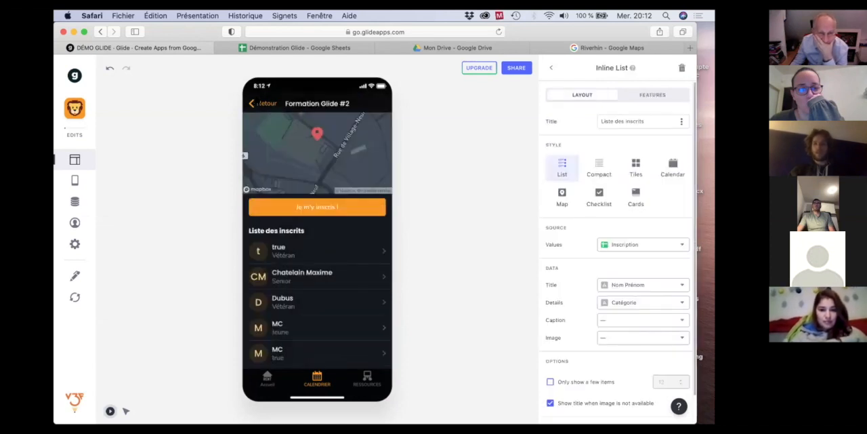
click(646, 95)
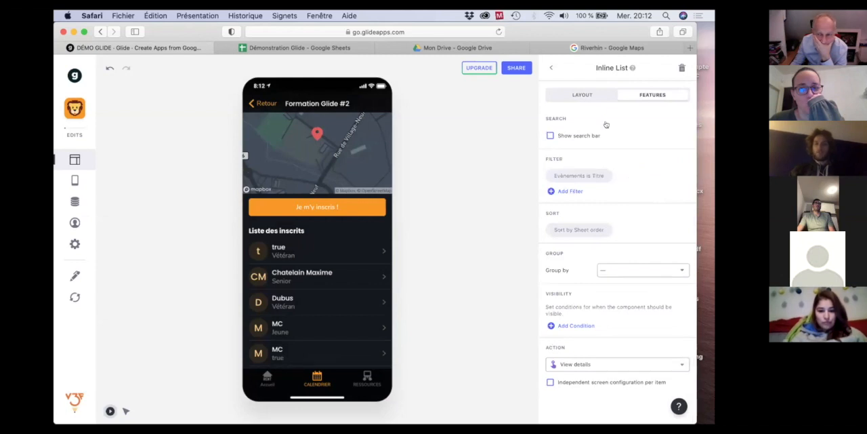
Reopen the inline list from the event screen's components and review its feature and layout settings.
click(551, 68)
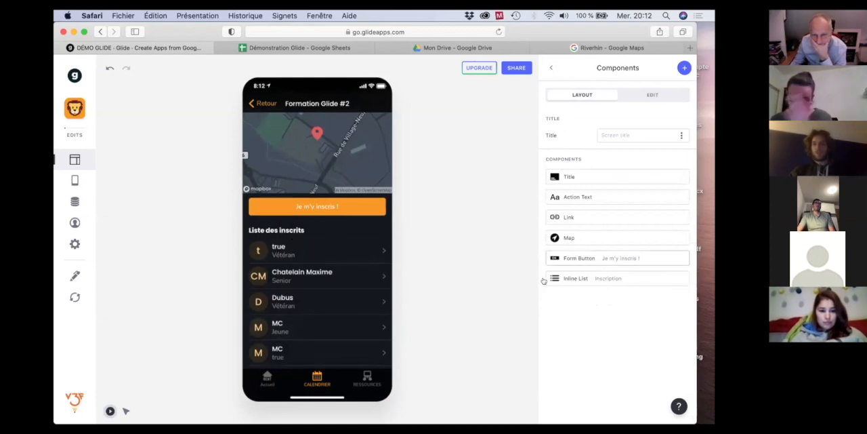
click(573, 278)
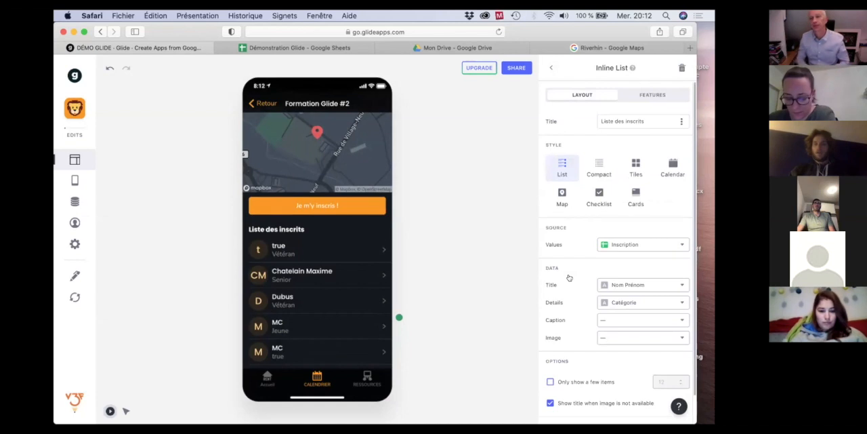
click(648, 94)
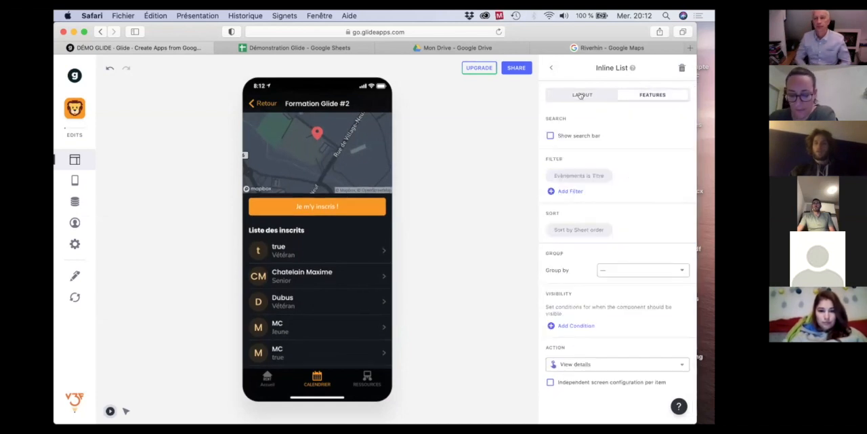
click(580, 95)
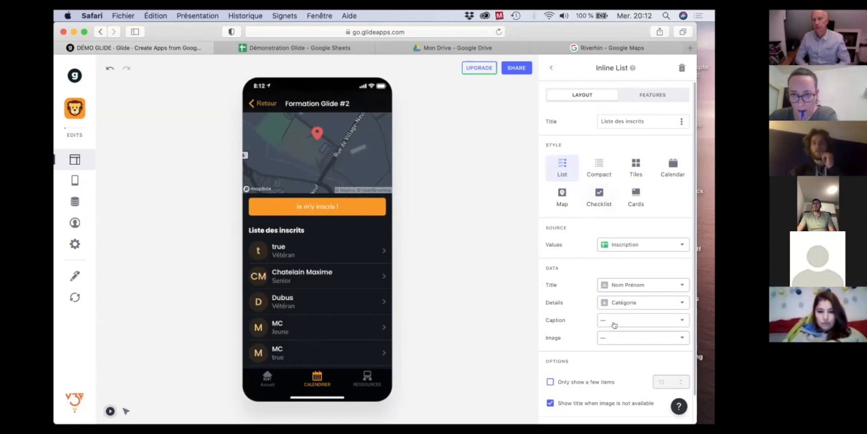
Set the action of the registrants inline list to None in its feature settings.
click(652, 94)
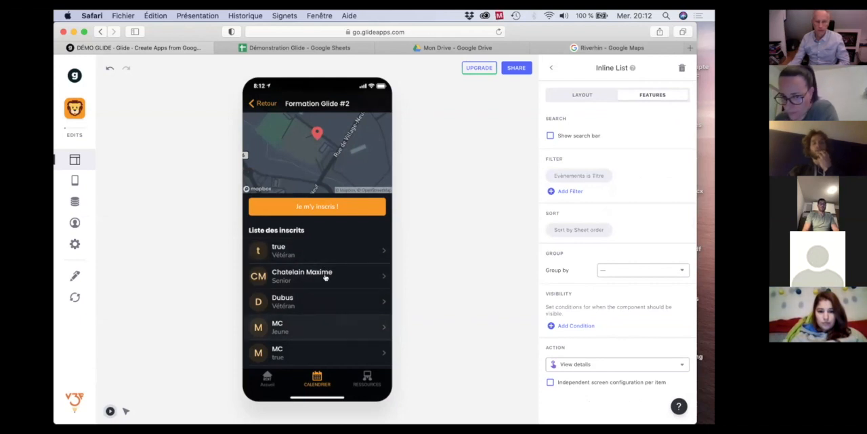
click(617, 367)
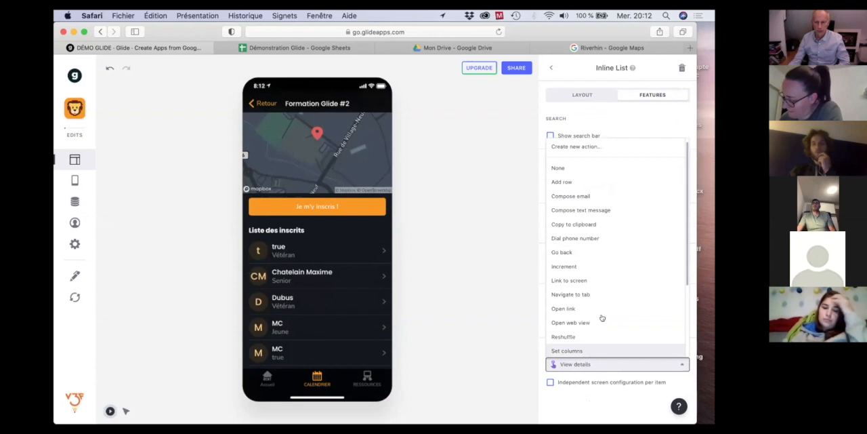
scroll(603, 294, up, 1)
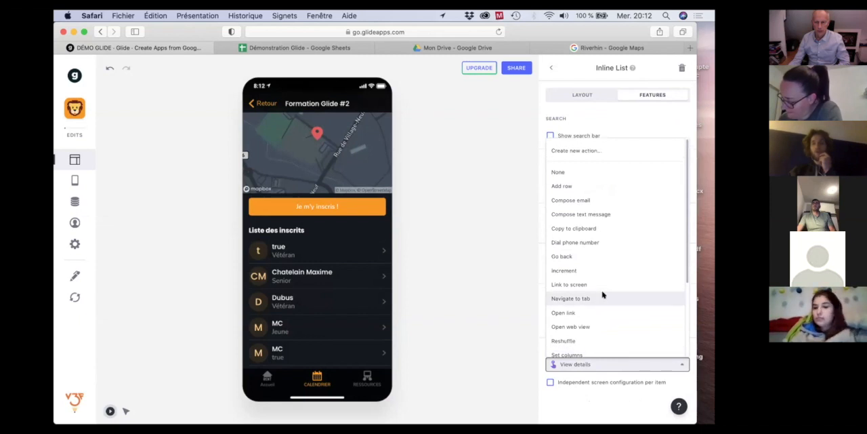
click(558, 173)
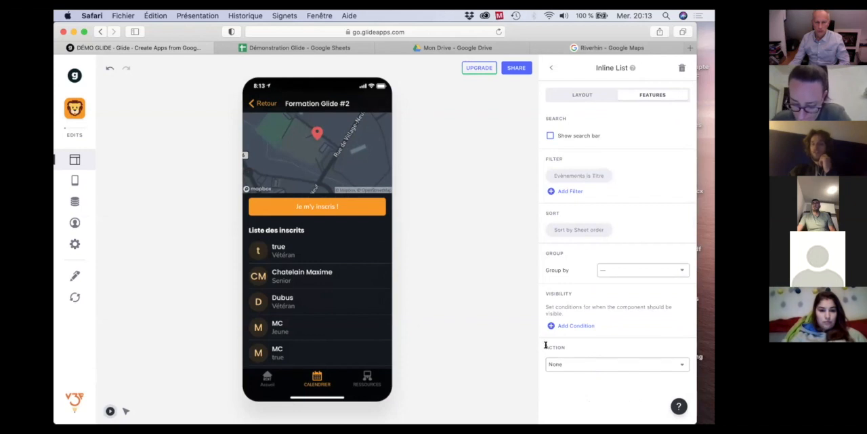
Review the registrant list on the Formation Glide #2 screen and compare it with the one on the Formation Glide #3 event.
scroll(290, 249, down, 1)
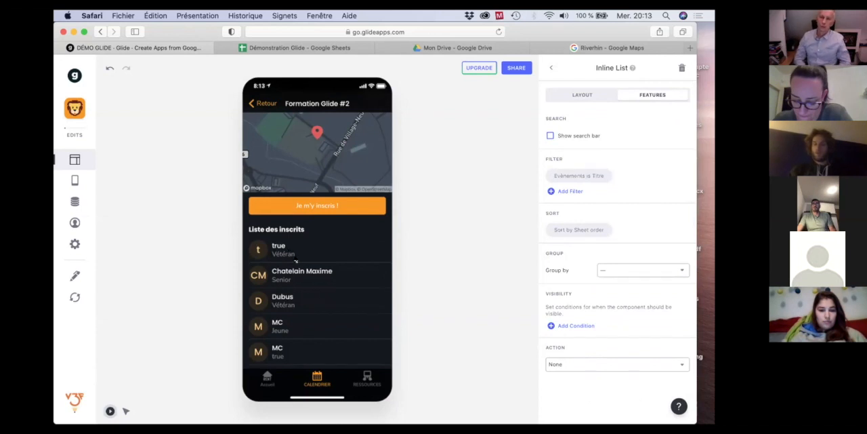
scroll(281, 286, up, 3)
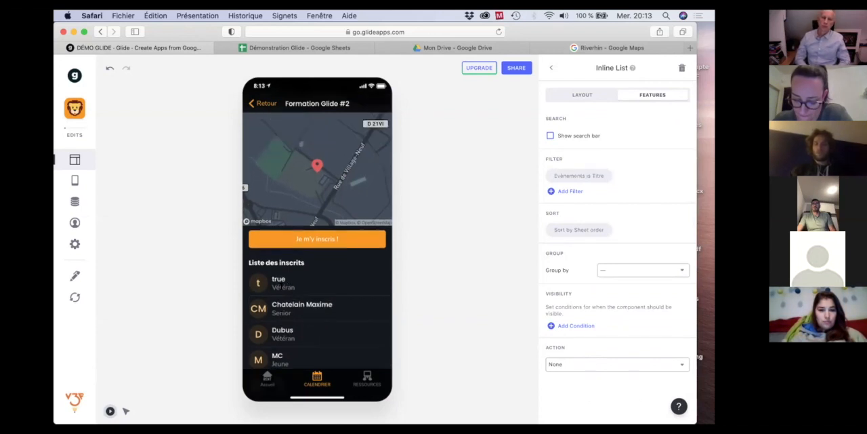
scroll(282, 286, down, 3)
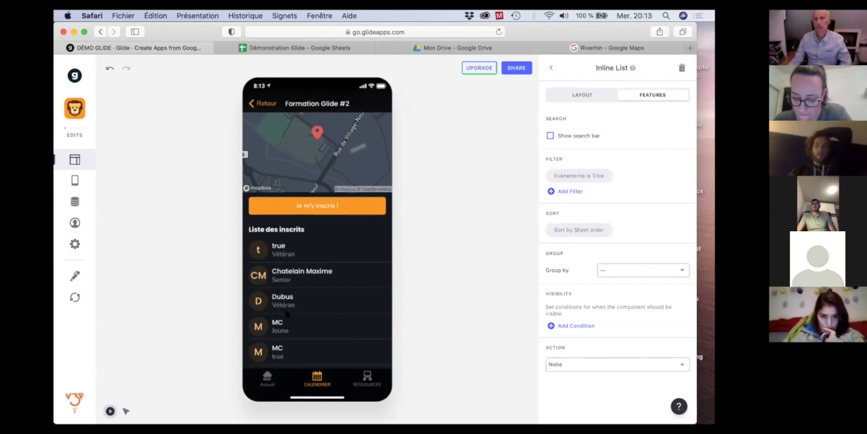
scroll(287, 313, up, 3)
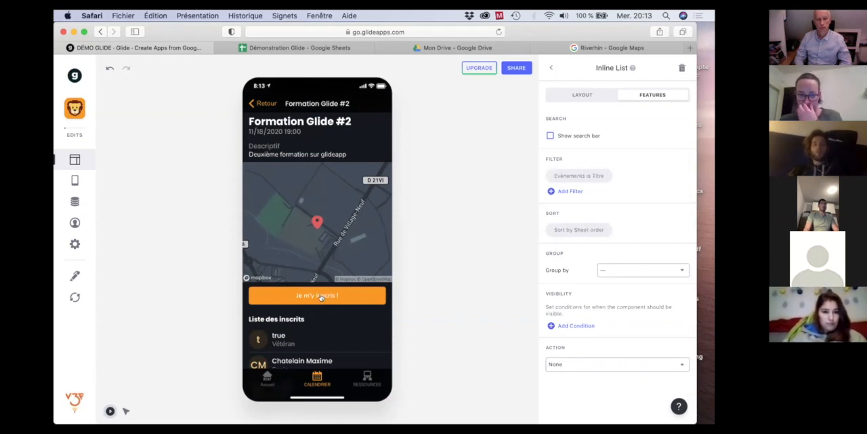
scroll(321, 297, down, 4)
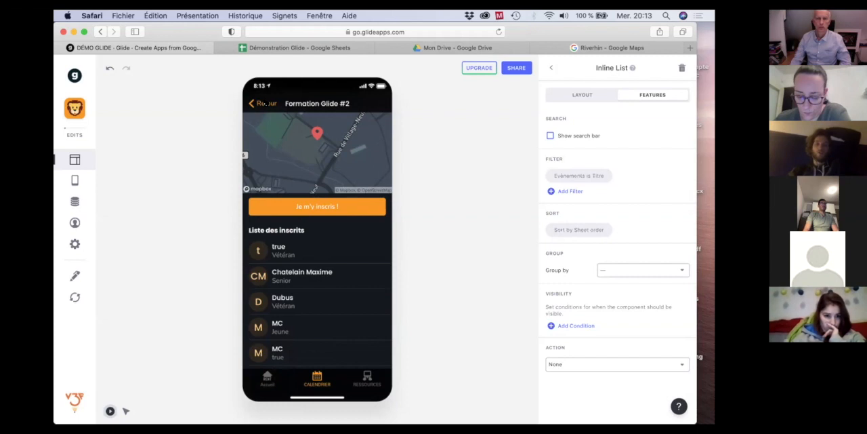
click(266, 103)
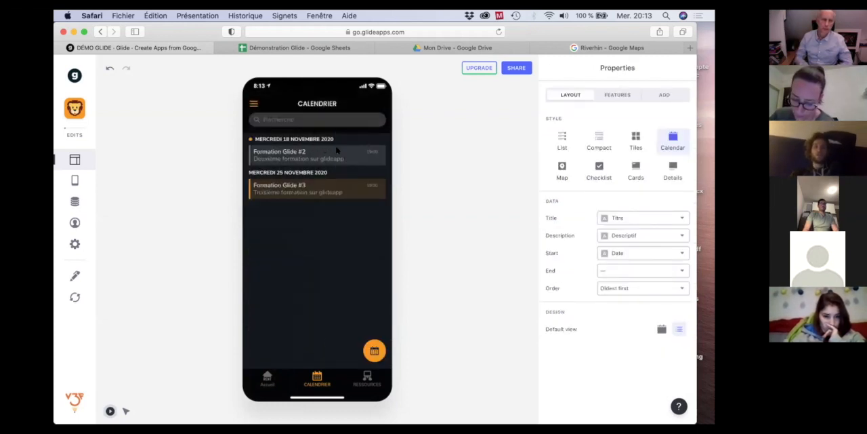
click(292, 188)
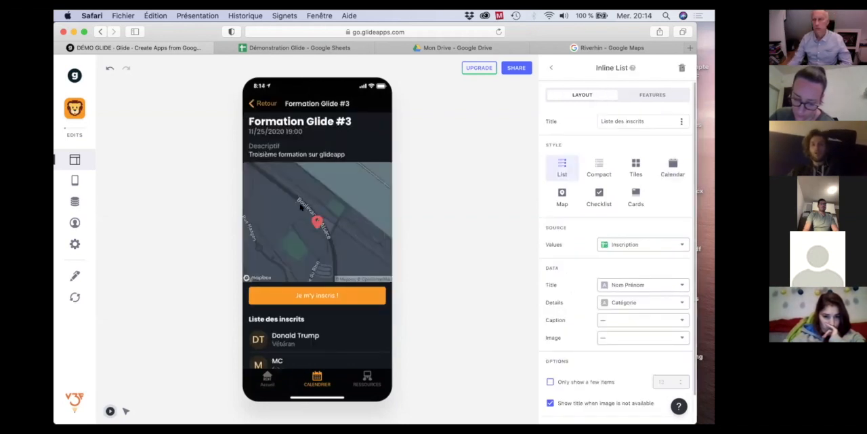
scroll(300, 208, down, 1)
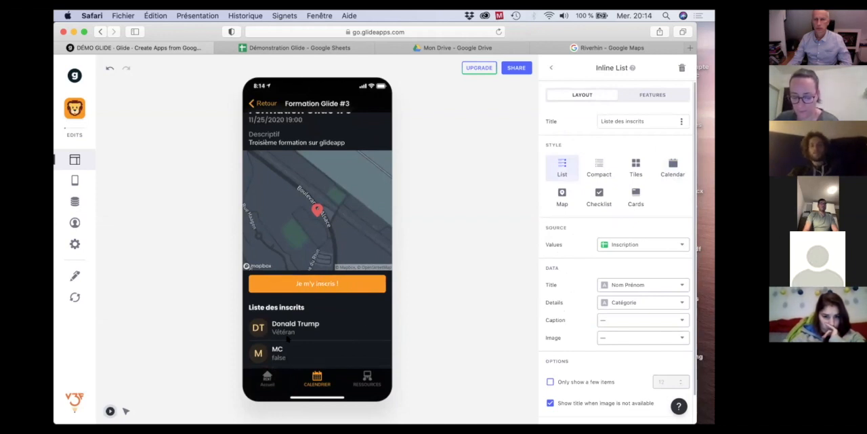
Return to the Formation Glide #2 event and view the components of its screen.
click(258, 102)
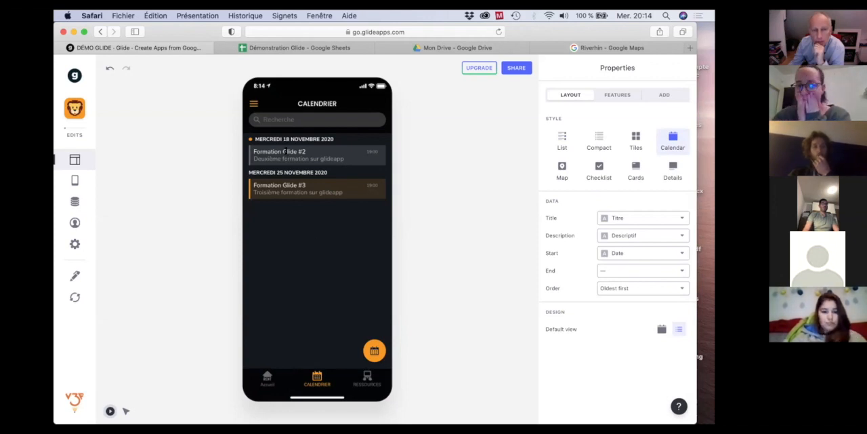
click(284, 151)
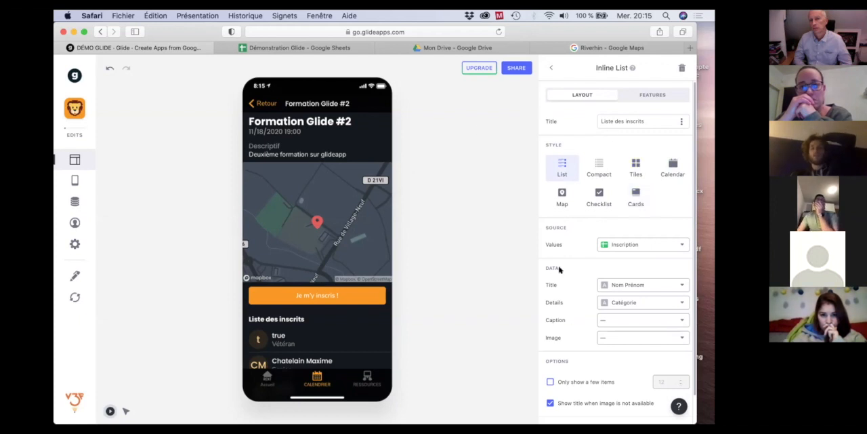
click(551, 67)
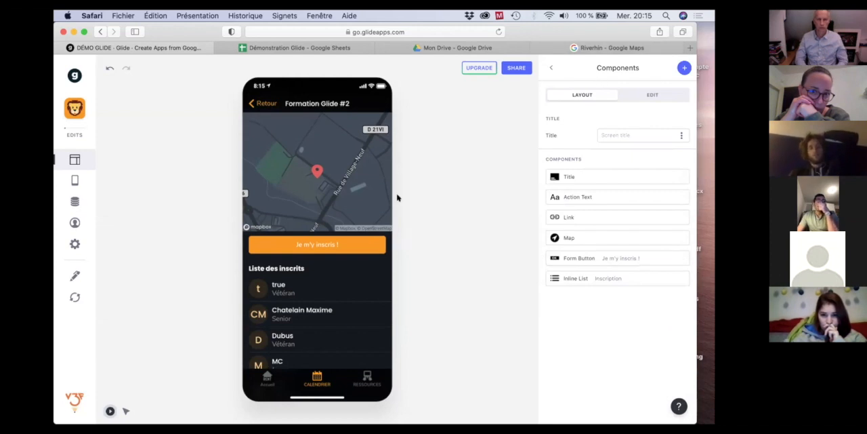
scroll(349, 280, down, 2)
scroll(349, 280, up, 4)
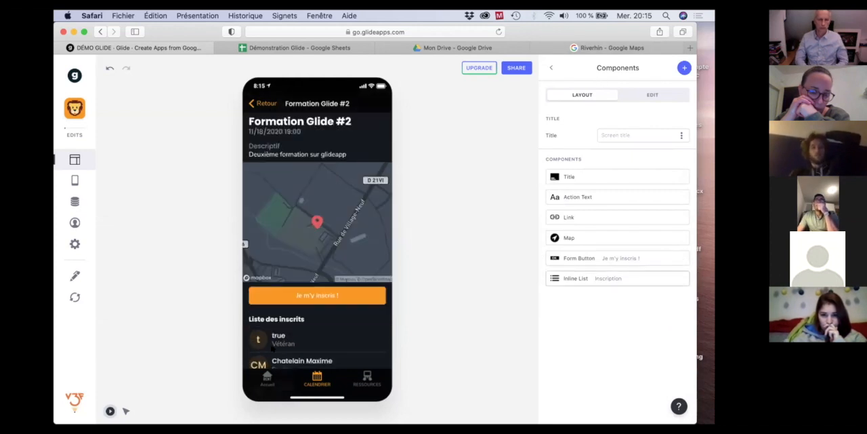
Set the action of the first image component on the Accueil screen to Show form.
click(263, 383)
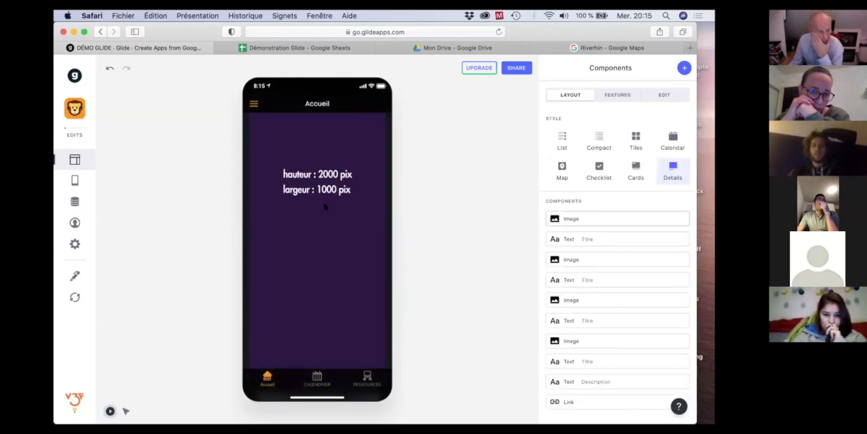
click(569, 218)
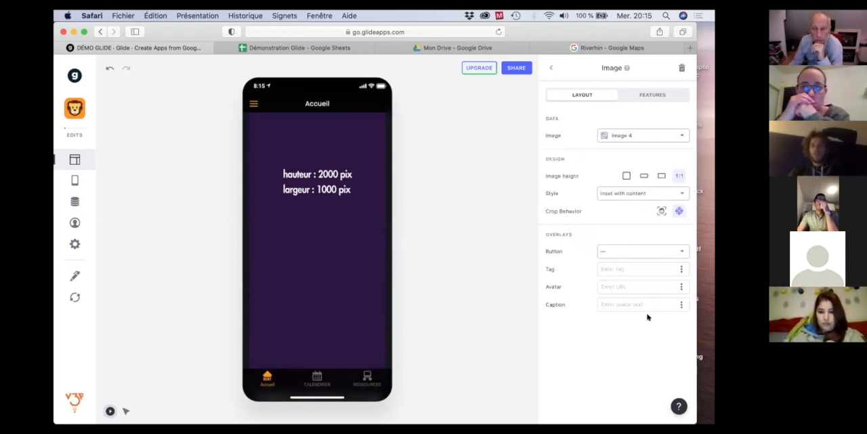
click(655, 97)
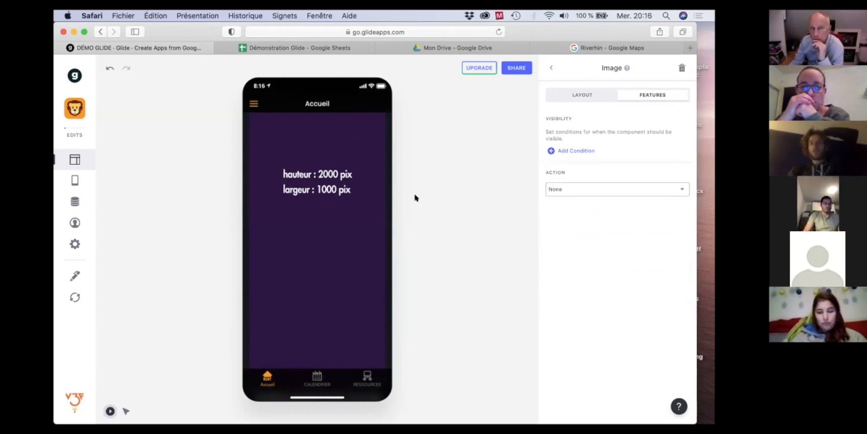
click(618, 191)
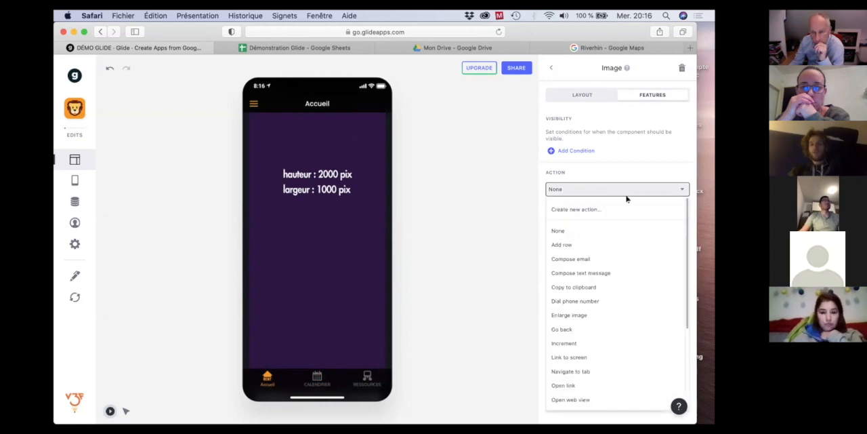
scroll(627, 217, down, 2)
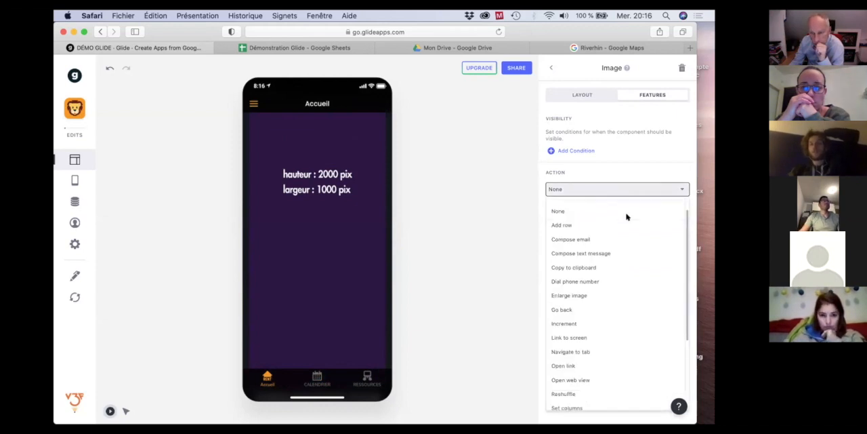
scroll(625, 218, down, 1)
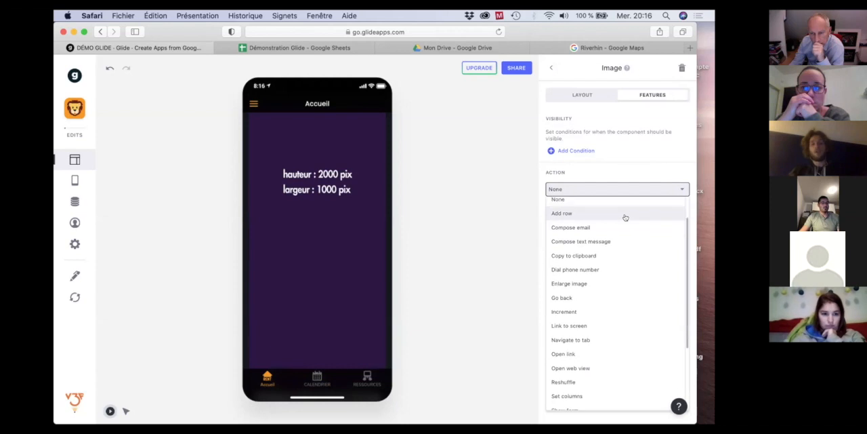
scroll(626, 218, up, 1)
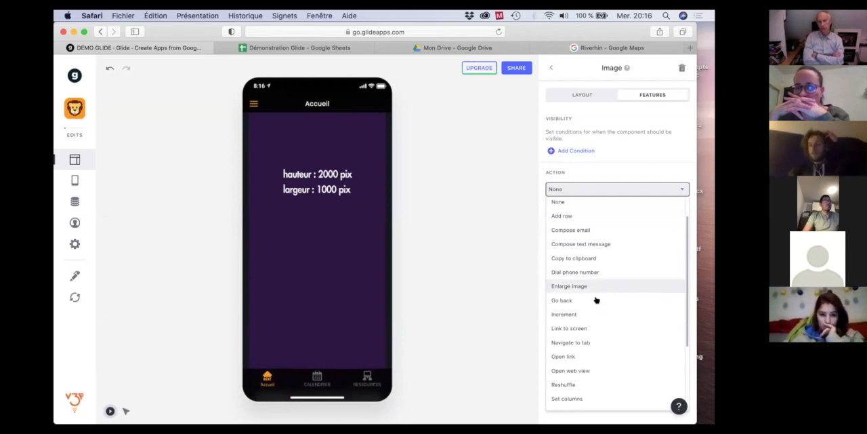
scroll(607, 326, down, 5)
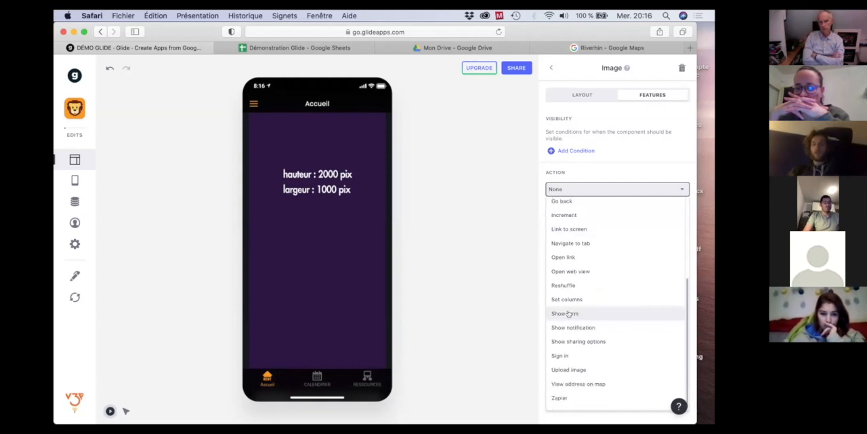
click(566, 314)
Title the image's form "Inscription" and return to the Accueil screen's components.
click(618, 204)
double_click(618, 204)
text(Inscription)
click(297, 224)
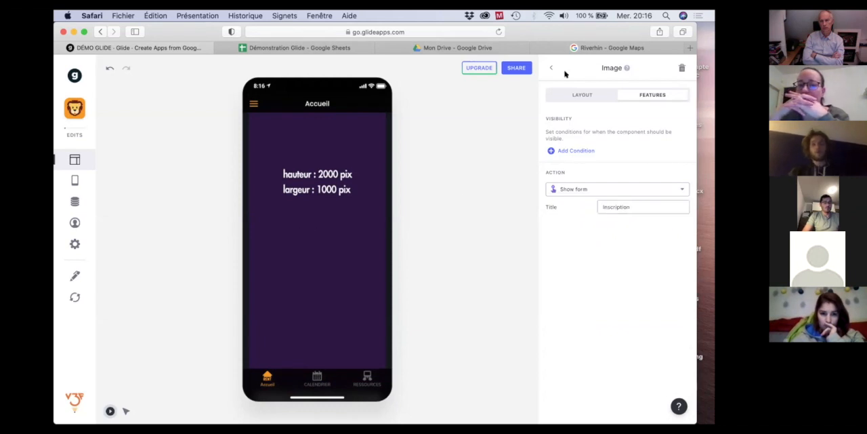
click(407, 151)
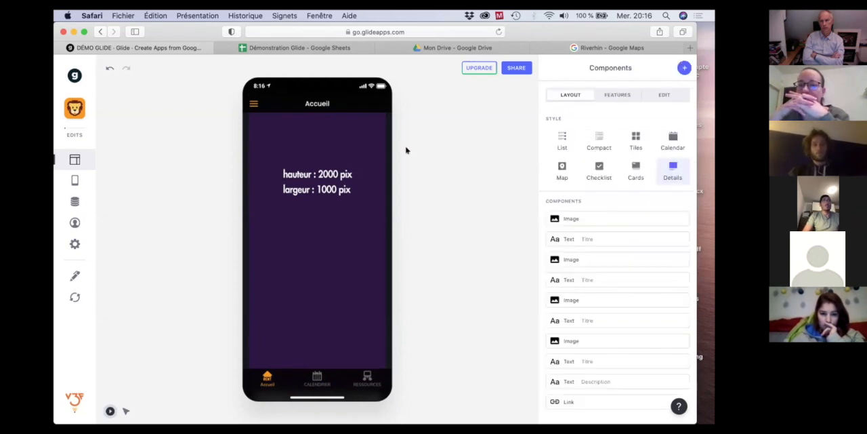
Open the Inscription form from the Accueil image, view its destination sheet choices, and cancel the form.
click(324, 219)
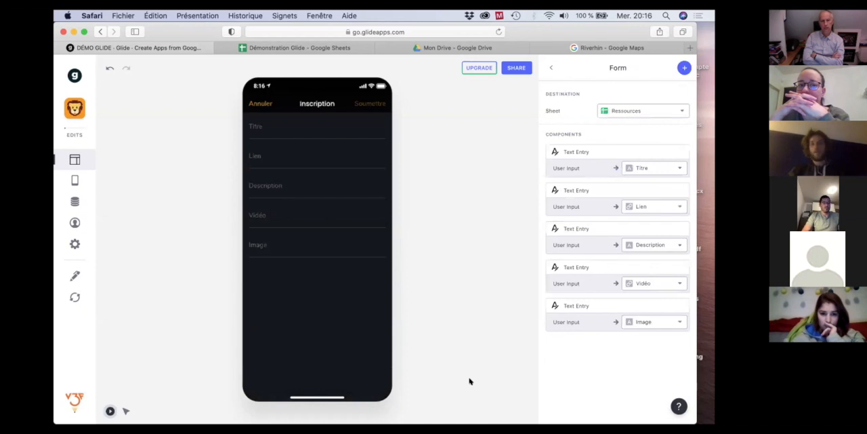
click(671, 112)
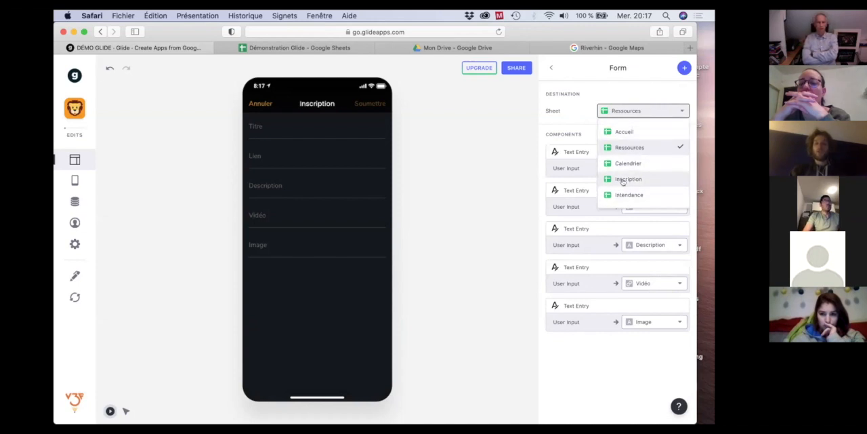
click(608, 99)
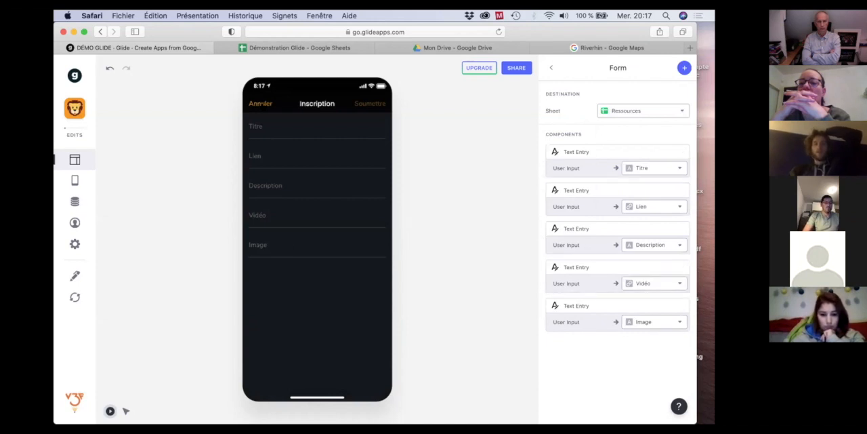
click(261, 103)
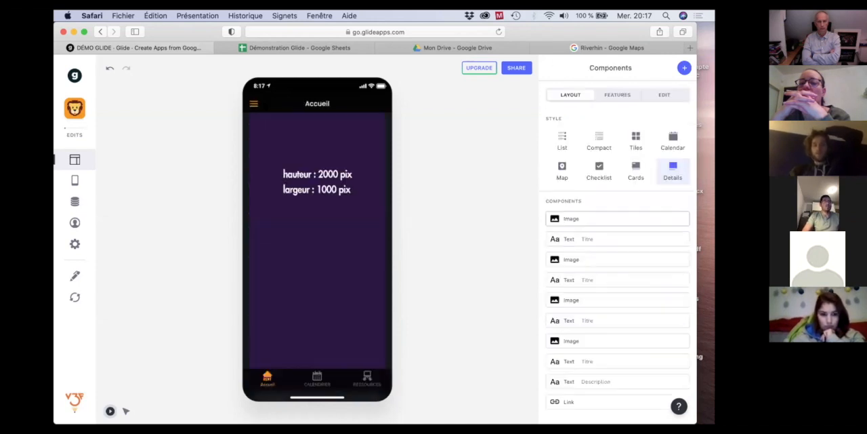
Change the action of the first image component on the Accueil screen to Upload image.
click(575, 219)
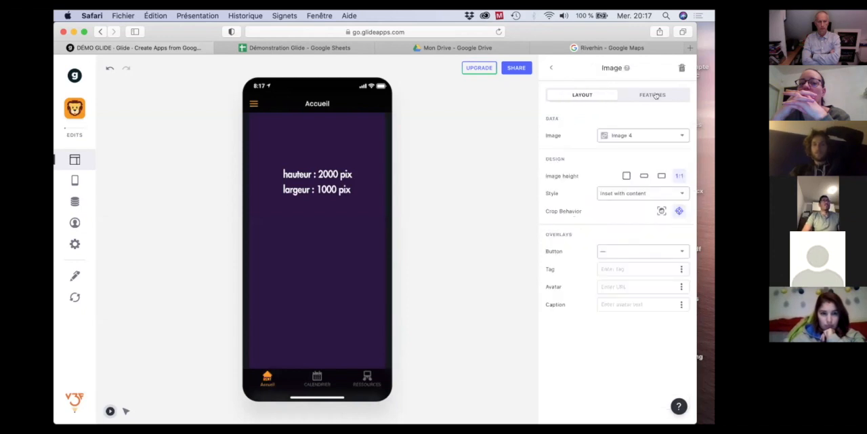
click(653, 95)
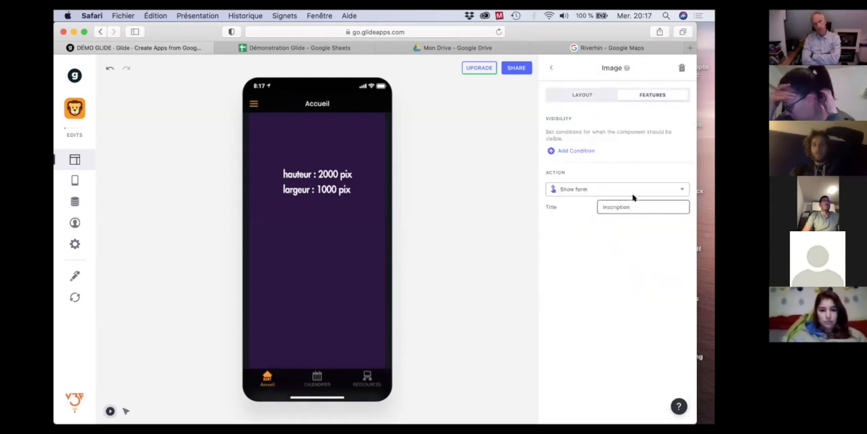
click(676, 188)
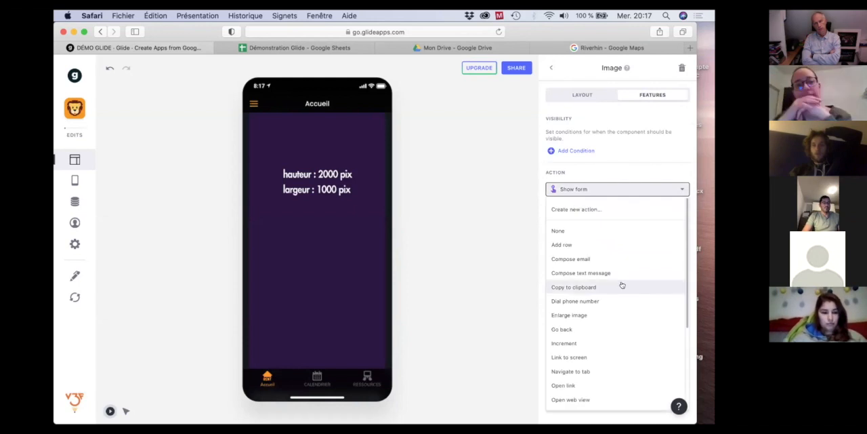
scroll(621, 284, down, 5)
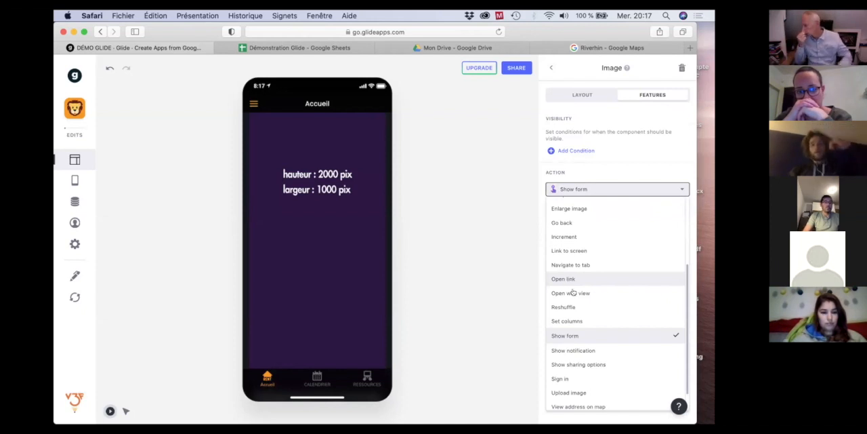
scroll(574, 392, down, 1)
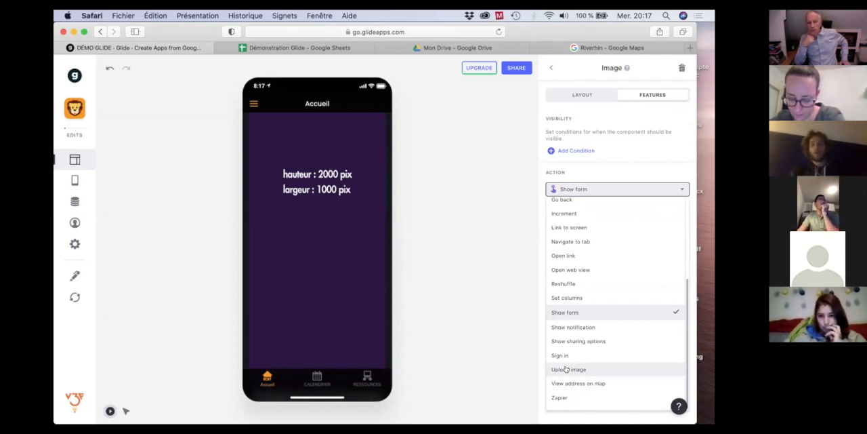
click(567, 368)
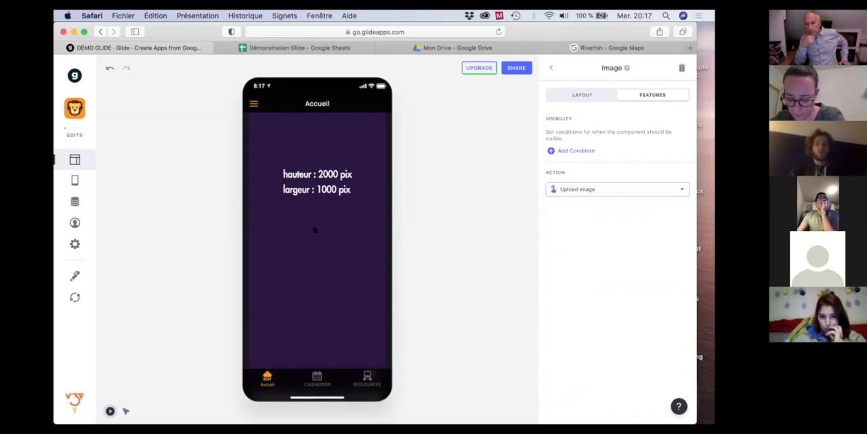
Return to the Accileil screen's components, open the image's upload file chooser from the app preview, and cancel it.
click(551, 69)
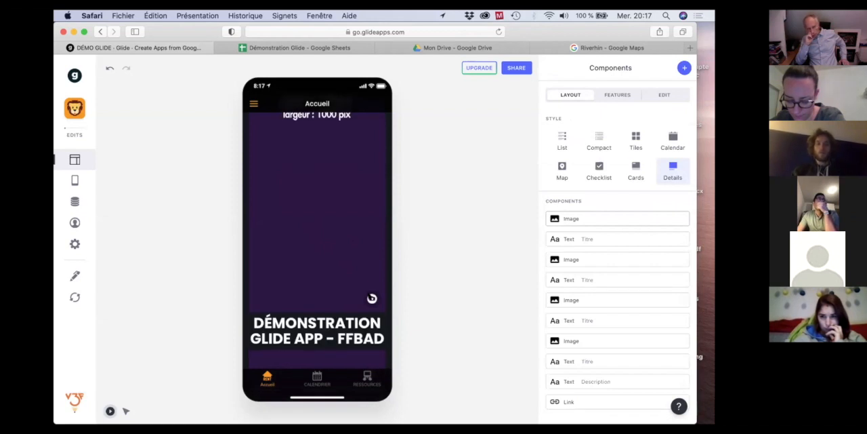
click(374, 299)
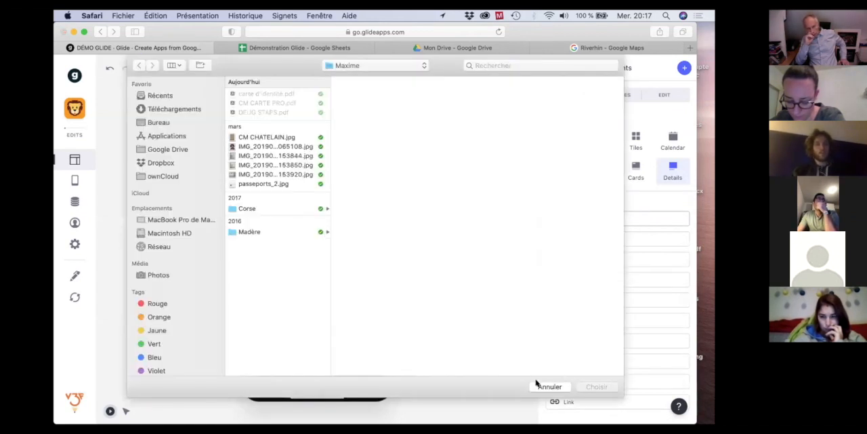
click(539, 386)
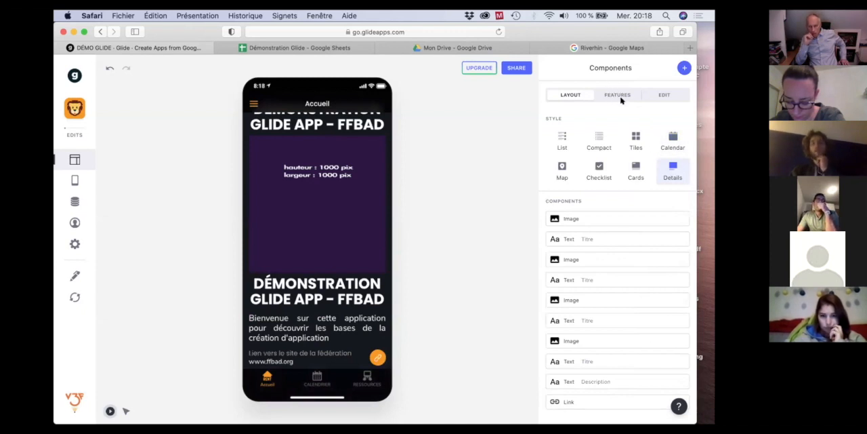
Review the available actions for the first Accueil image, then leave its settings without choosing another one.
click(569, 219)
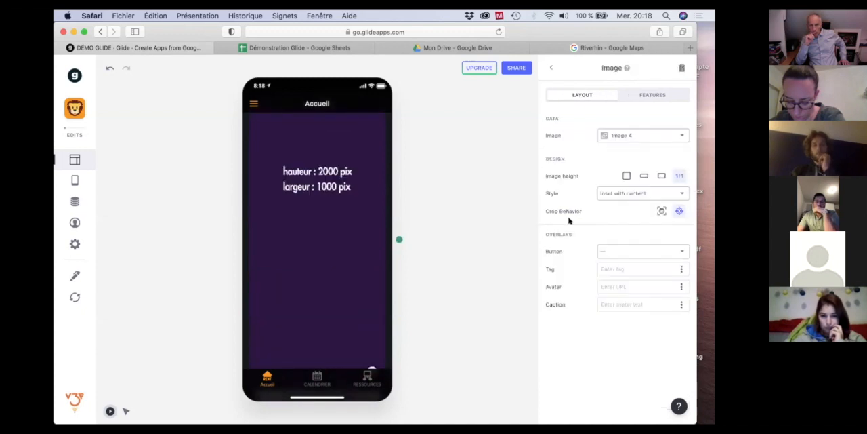
click(655, 93)
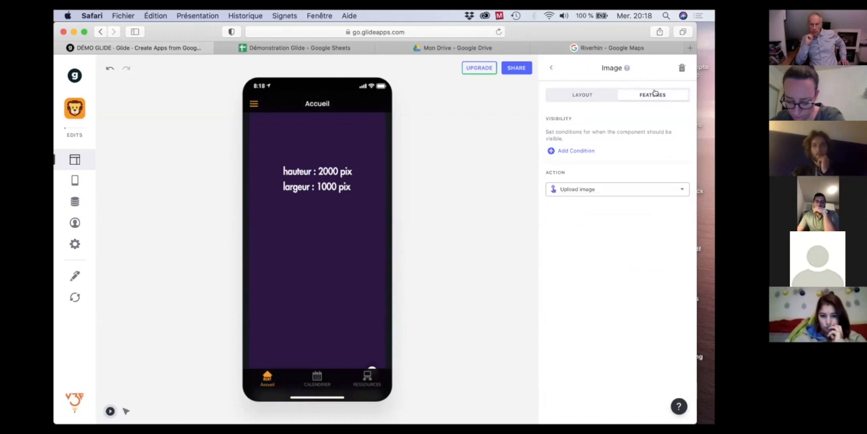
click(613, 190)
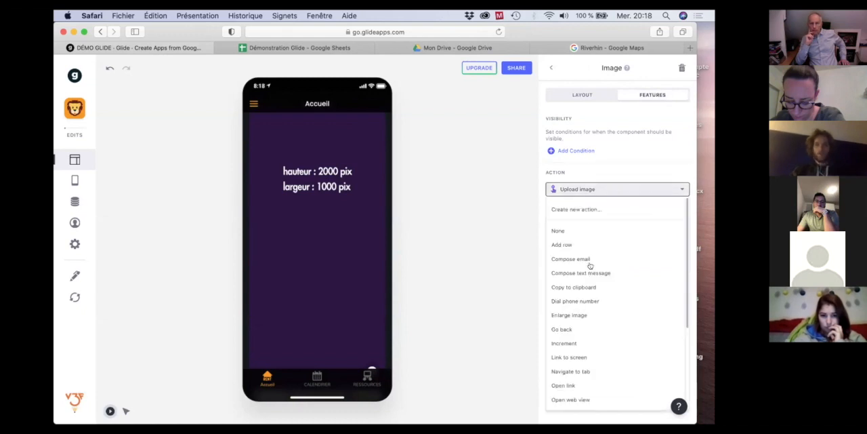
scroll(585, 321, down, 2)
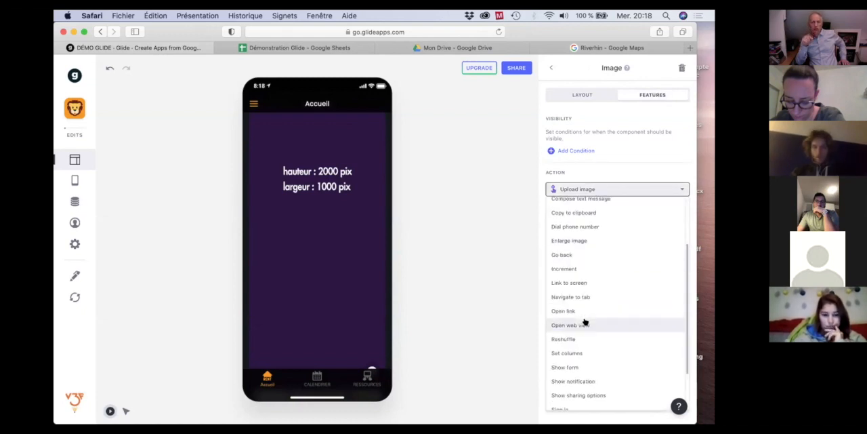
scroll(585, 321, down, 2)
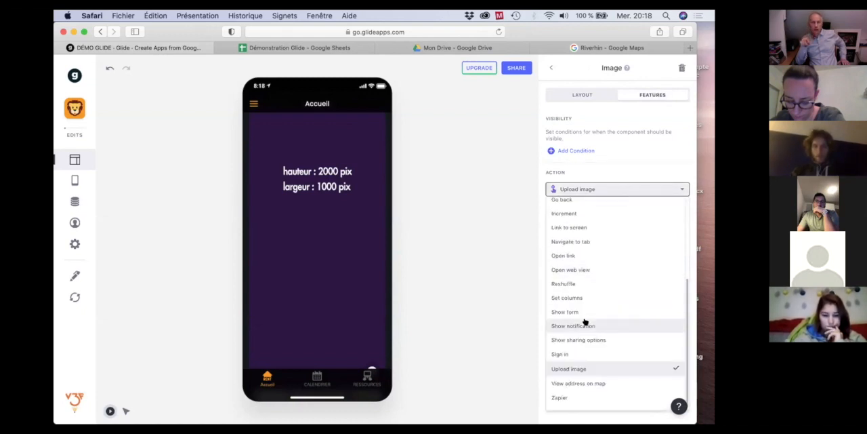
click(463, 267)
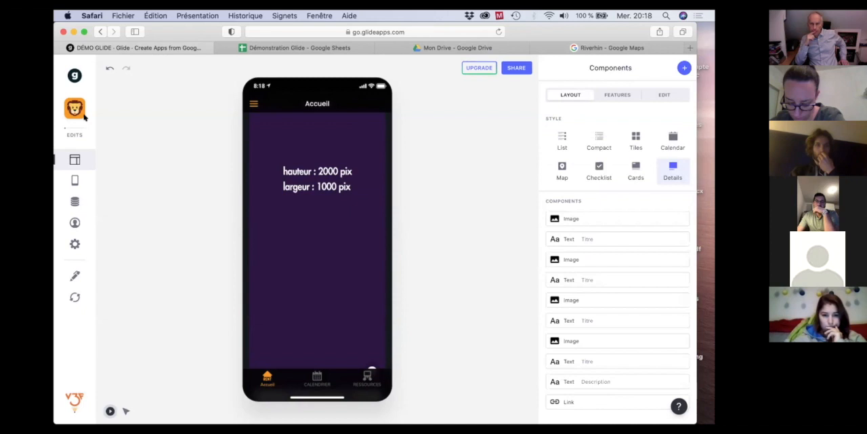
Leave the demo app and open the FamilleBAD app for editing from the list of apps.
click(73, 76)
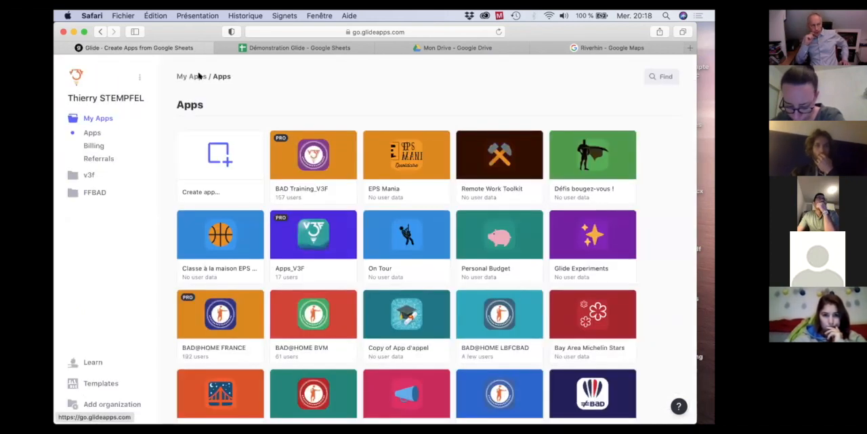
scroll(369, 169, down, 5)
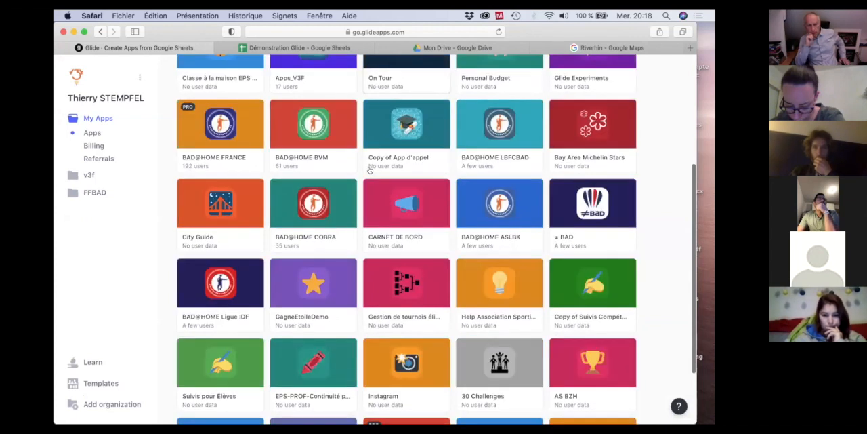
scroll(370, 170, down, 3)
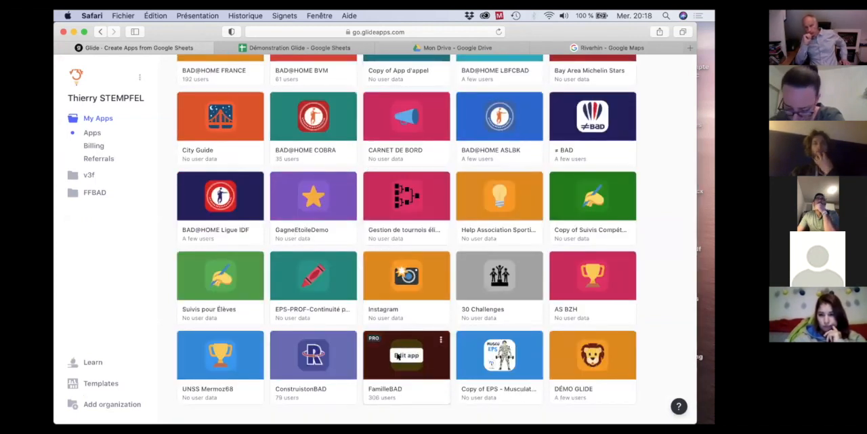
click(398, 357)
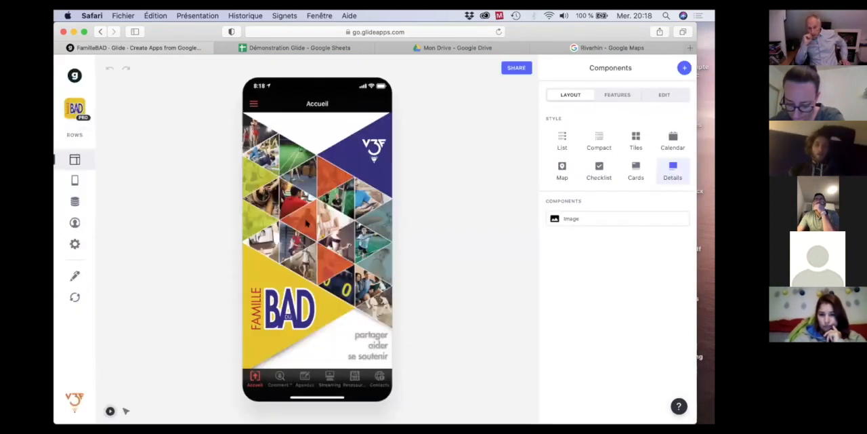
Open the Ajouter sa ressource form from the Bibliothèque d'applications Glide item in the app's resources.
scroll(306, 223, down, 1)
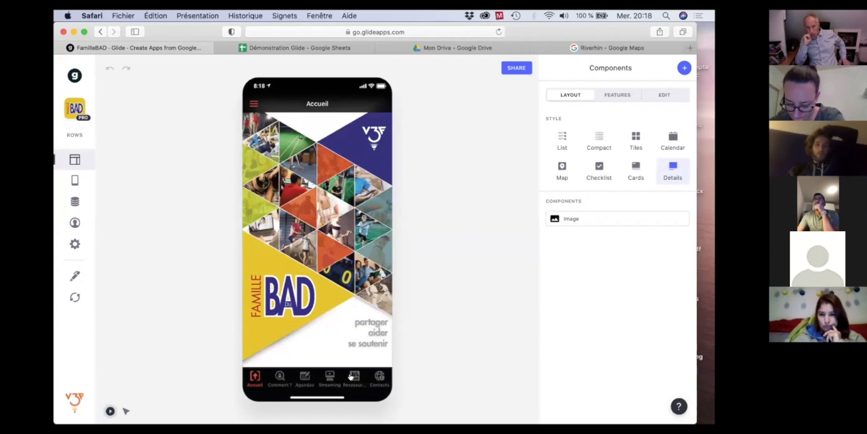
click(353, 376)
scroll(335, 264, down, 2)
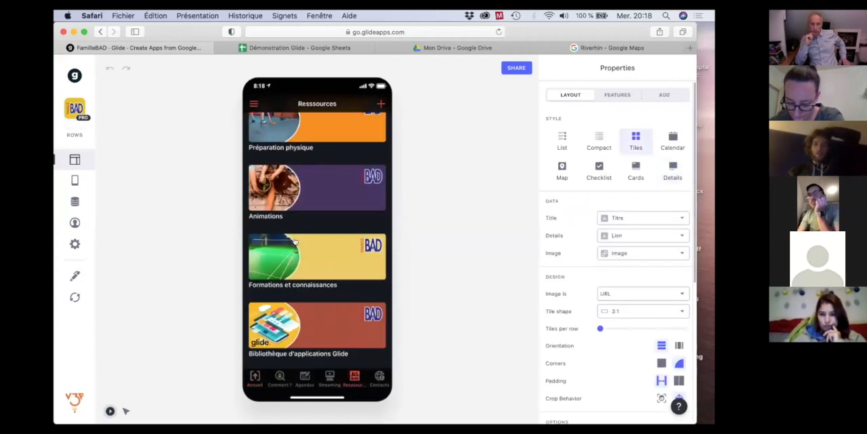
click(296, 339)
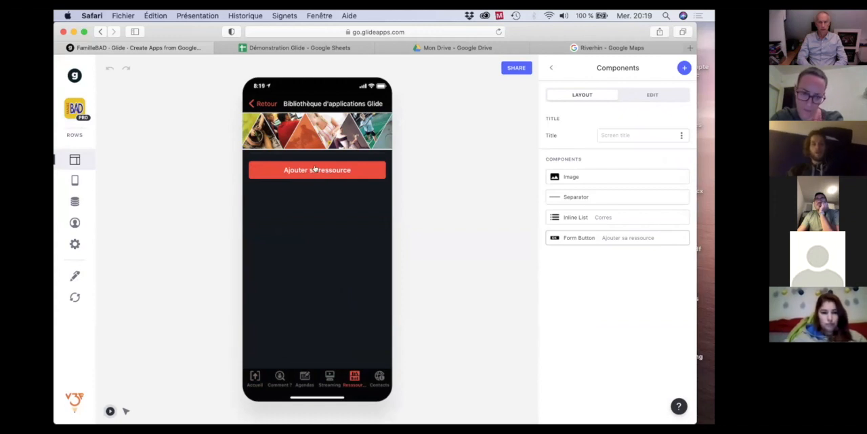
click(315, 169)
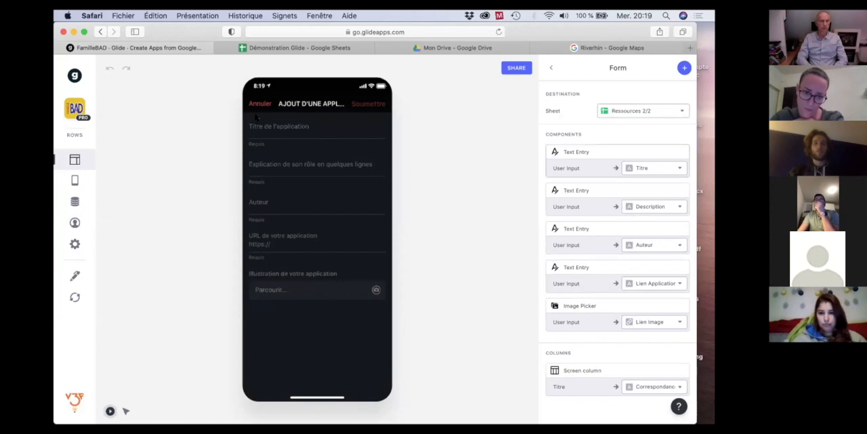
Enter "Démo Glide" as the application title in the form.
click(284, 128)
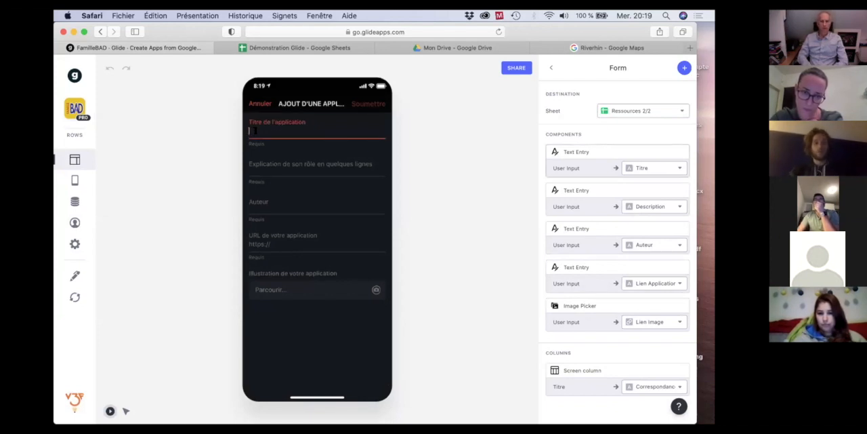
text(D)
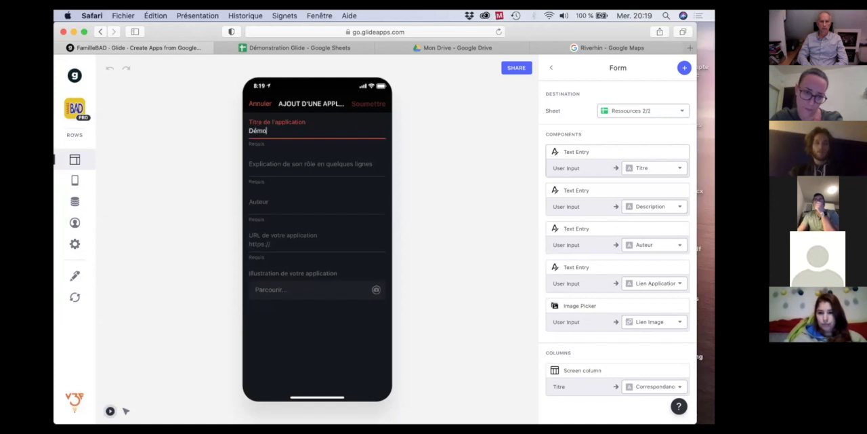
text(émo)
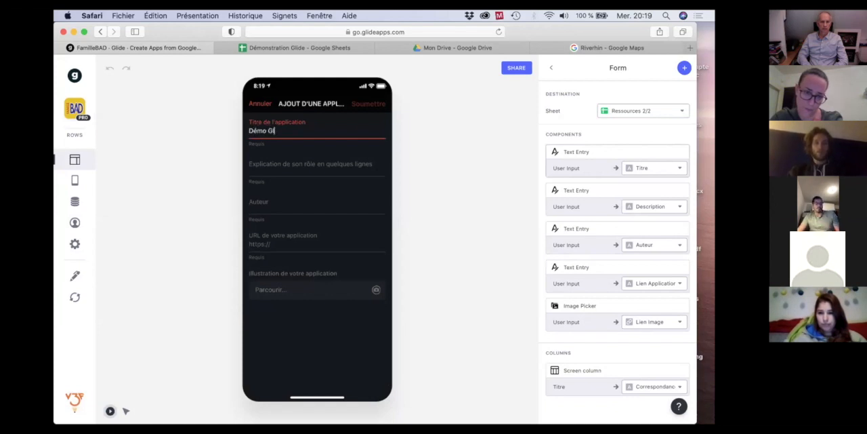
Describe the application's role as "Support de nos formation GlideApp dans le cadre de Famille du Bad".
click(288, 165)
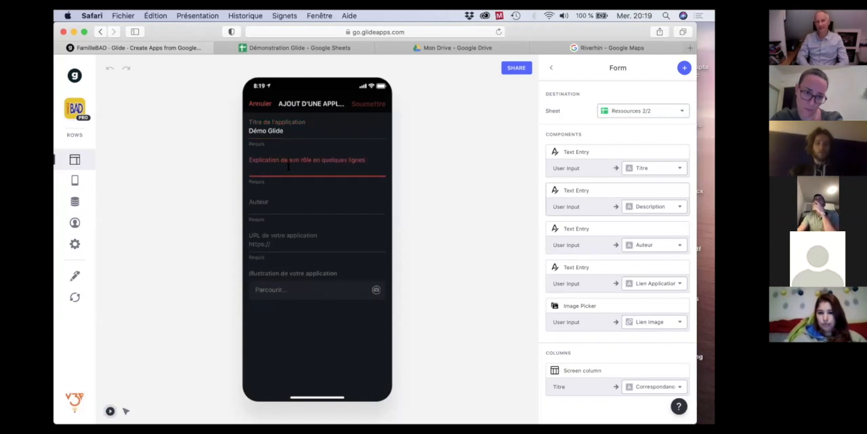
text(Dém)
key(BackSpace)
key(BackSpace)
key(BackSpace)
text(Support de nos formaiton)
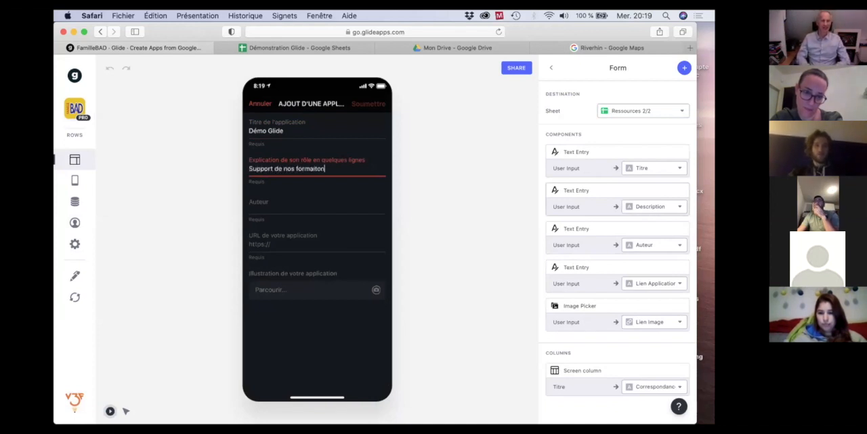
key(BackSpace)
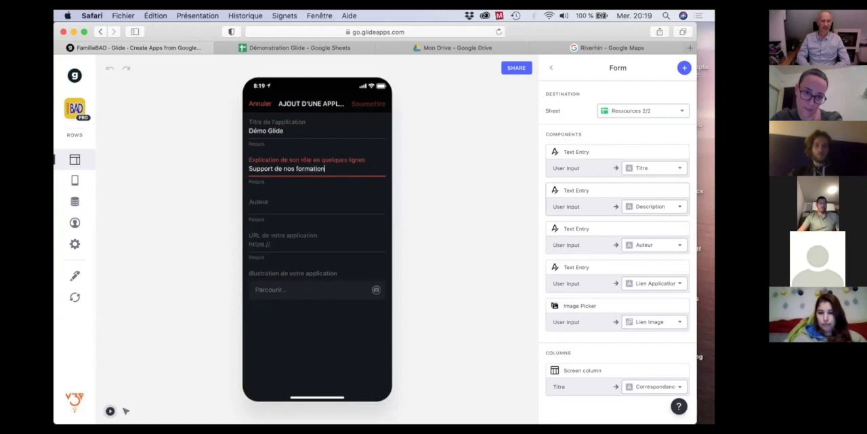
text(GlideA)
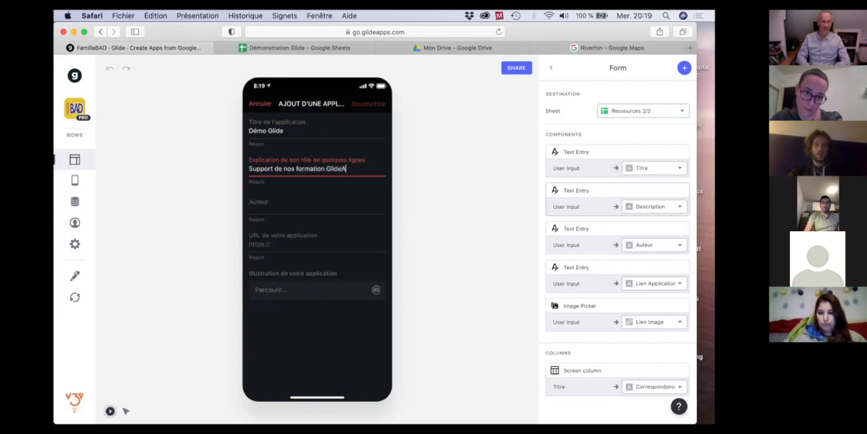
text(pp dans le cadre de Fam)
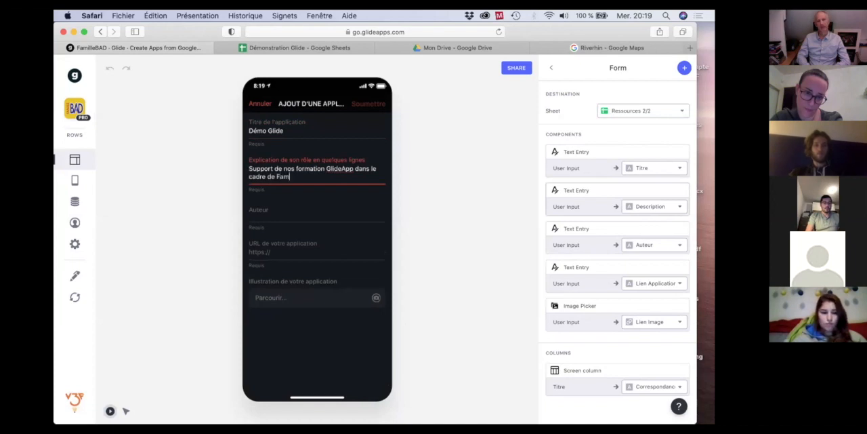
text(ille du Bad)
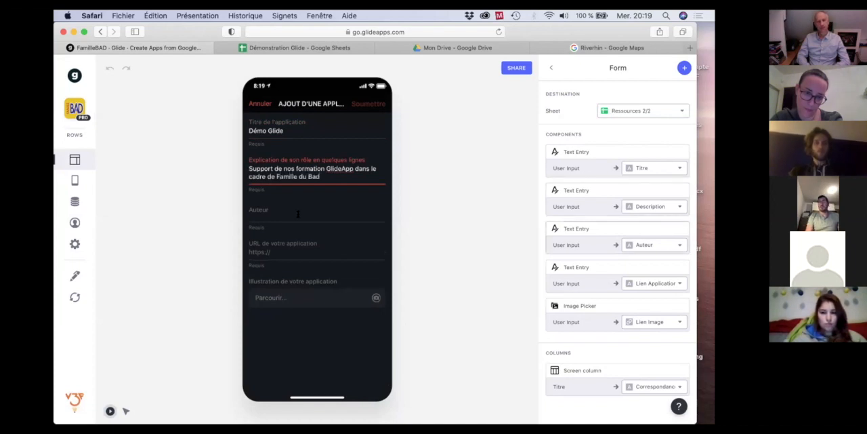
Fill in the form's Auteur field with the authors' initials.
click(274, 213)
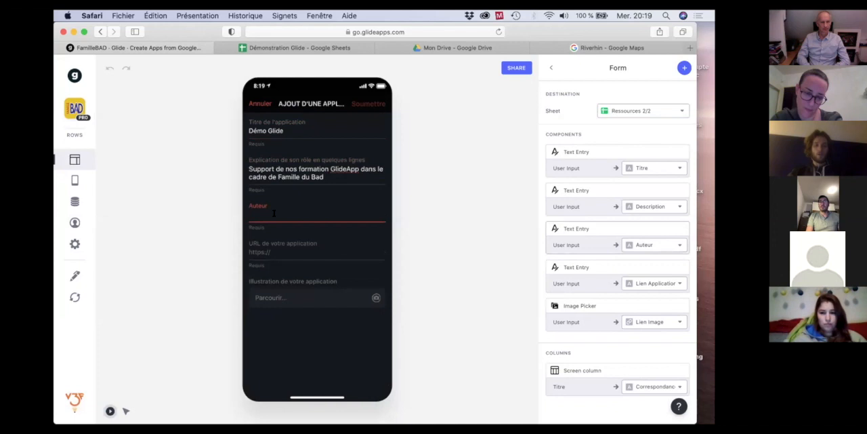
text(MC)
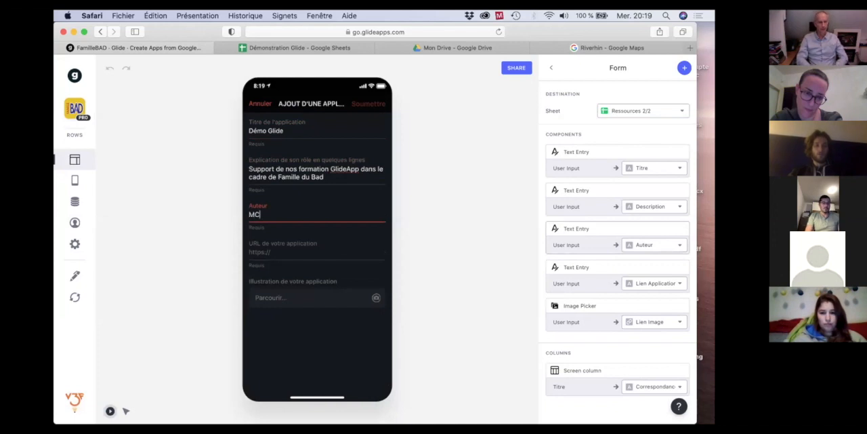
text( TS)
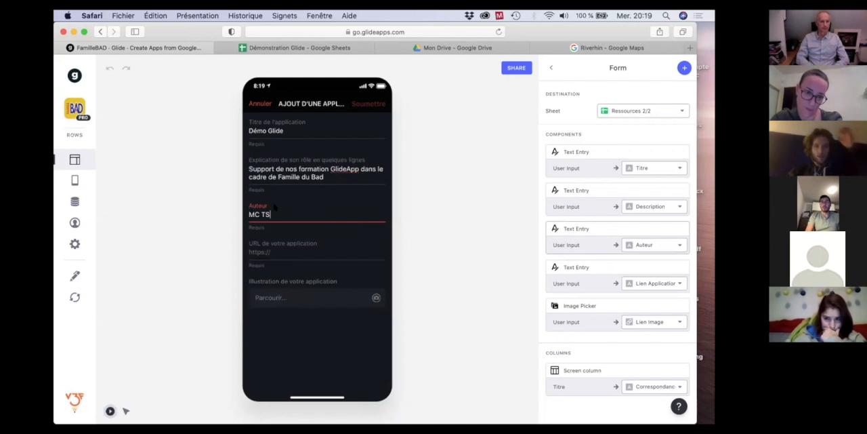
Copy the demo app's address demonstration-glide.glideapp.io from the browser and paste it as the form's application URL.
click(273, 252)
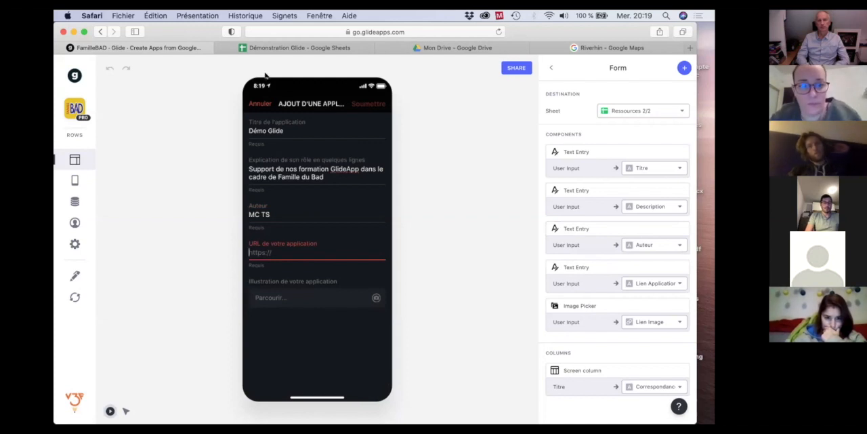
mouse_move(447, 50)
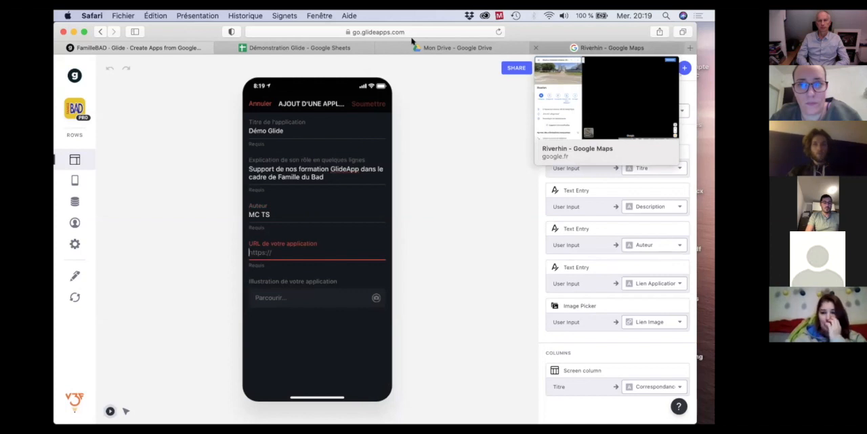
click(612, 48)
click(379, 32)
text(demonstration-glide.glideapp.io)
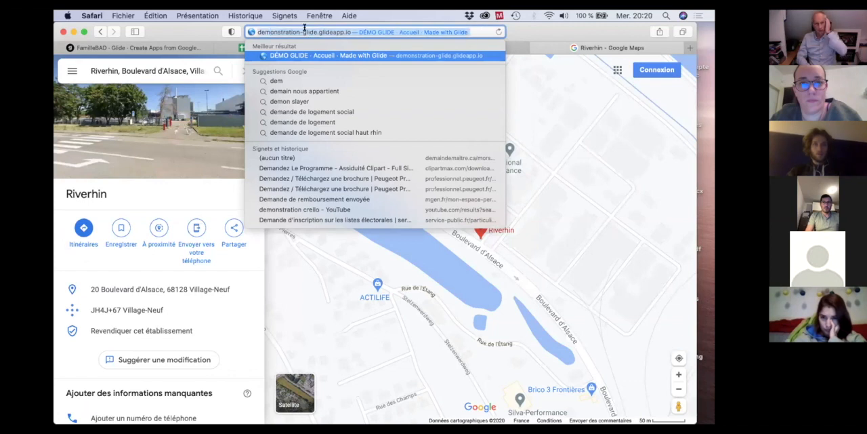
key(Right)
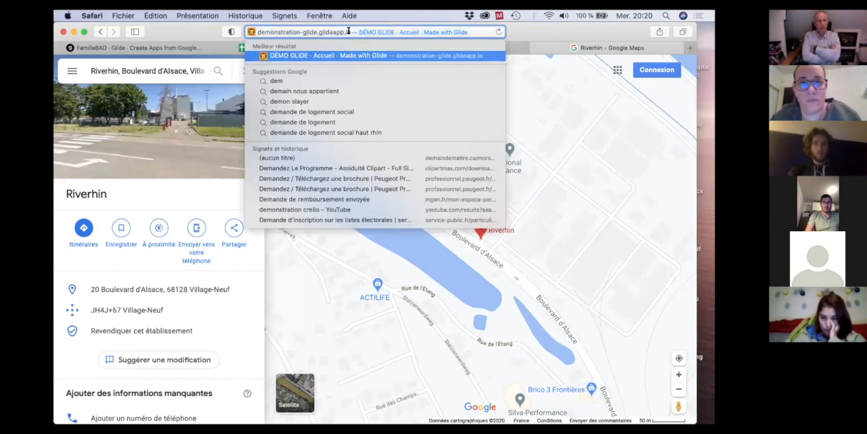
click(252, 32)
key(super+c)
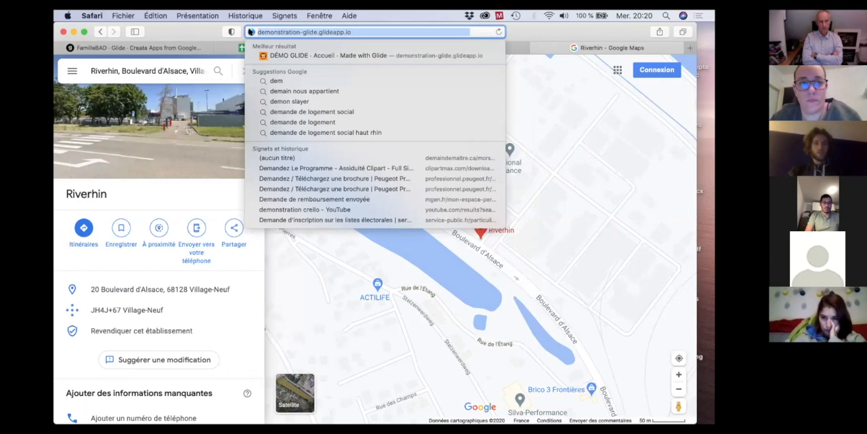
click(180, 49)
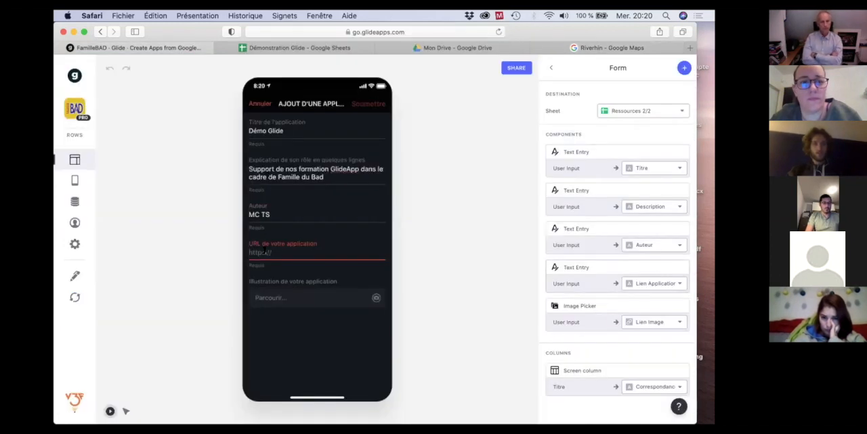
key(super+v)
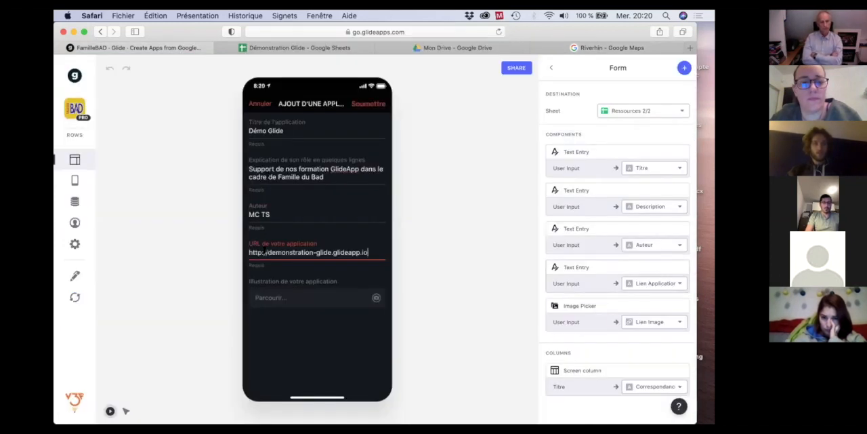
Attach the recent screenshot "Capture d'écran 2020-11-18 à 17.50.58" as the application's illustration and submit the form.
click(270, 298)
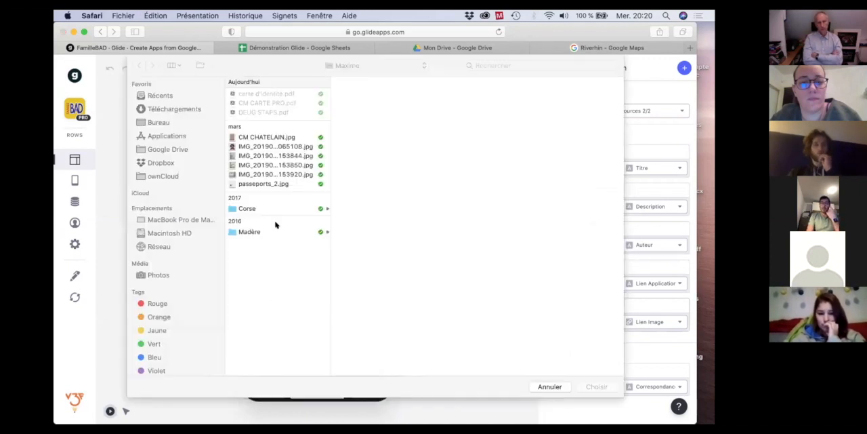
click(156, 99)
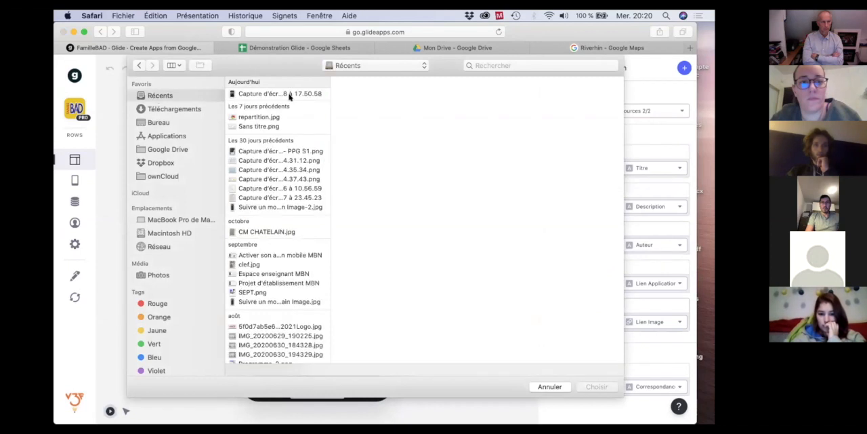
click(278, 93)
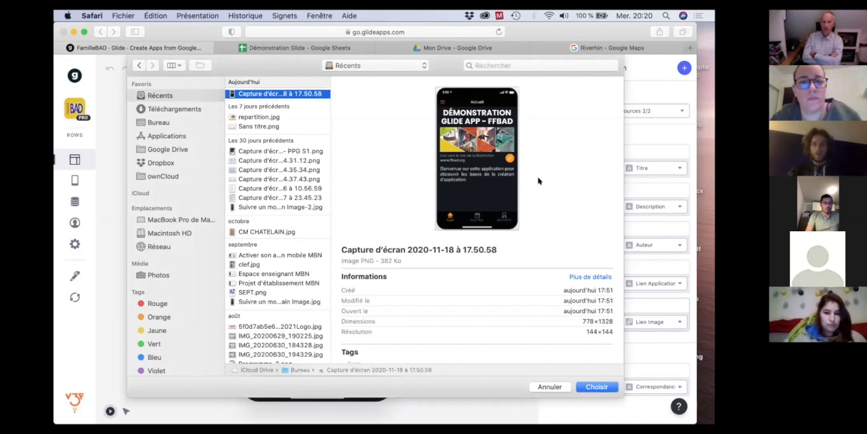
click(598, 387)
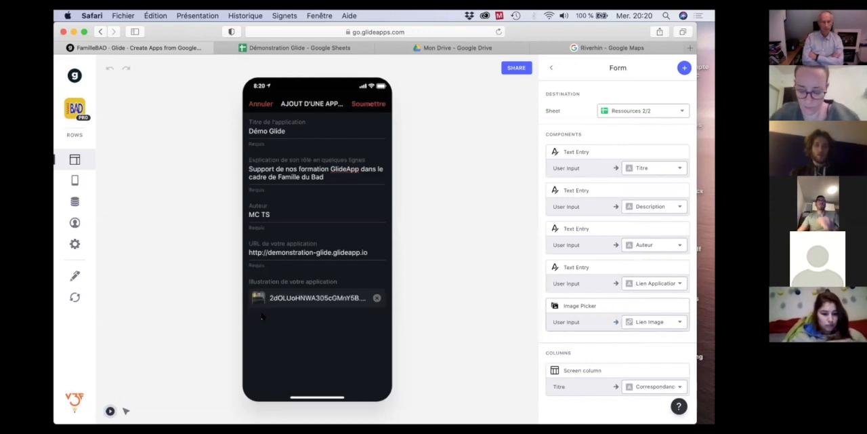
click(370, 105)
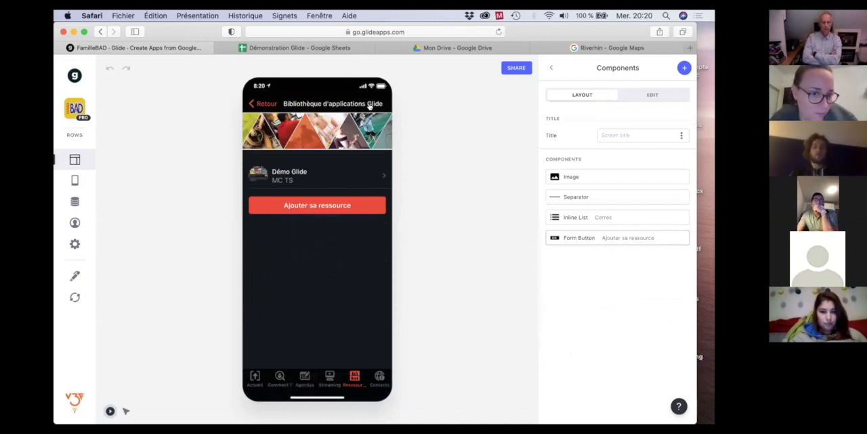
Review the submitted Démo Glide resource's description, application link and illustration, and return to the Bibliothèque d'applications Glide list.
click(318, 178)
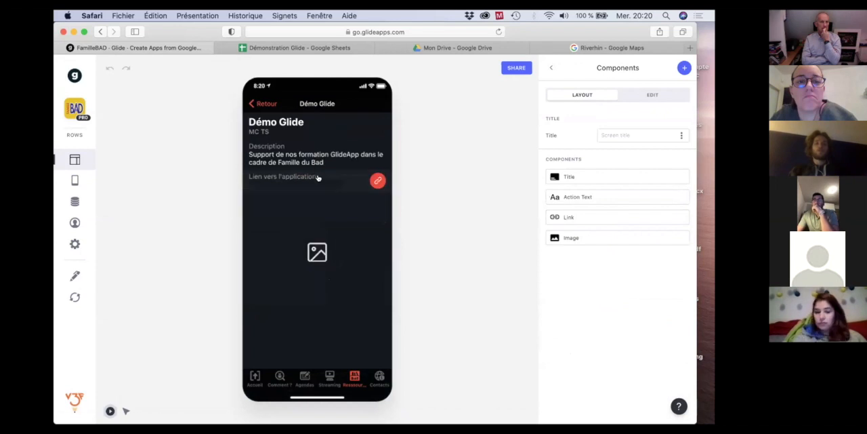
click(378, 180)
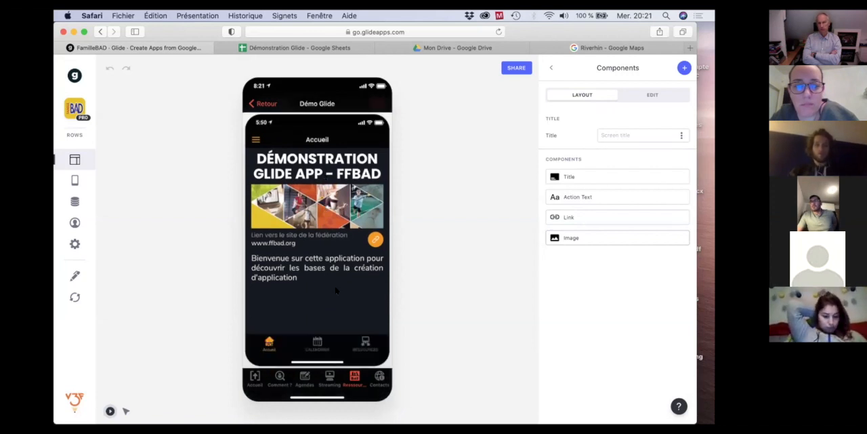
scroll(336, 290, up, 2)
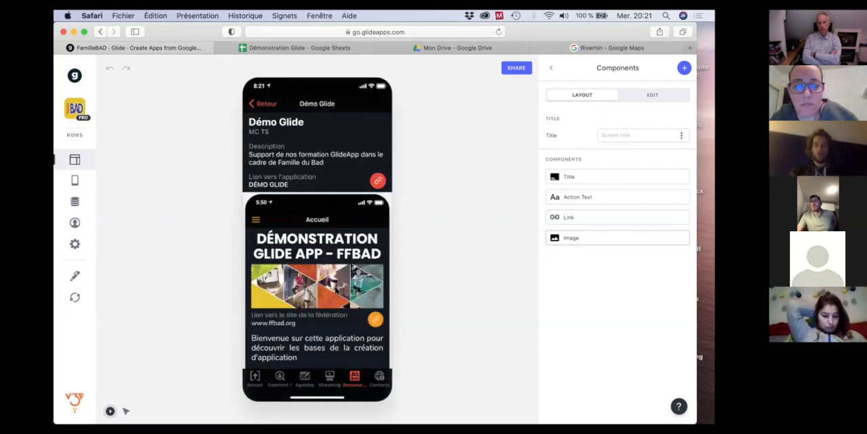
click(263, 104)
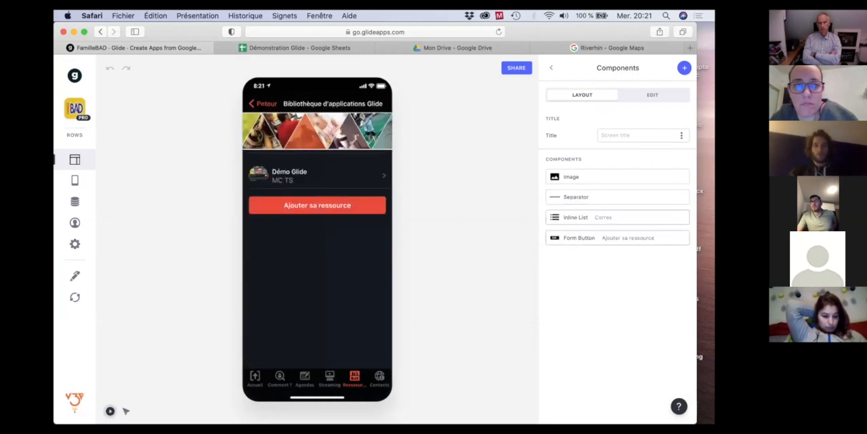
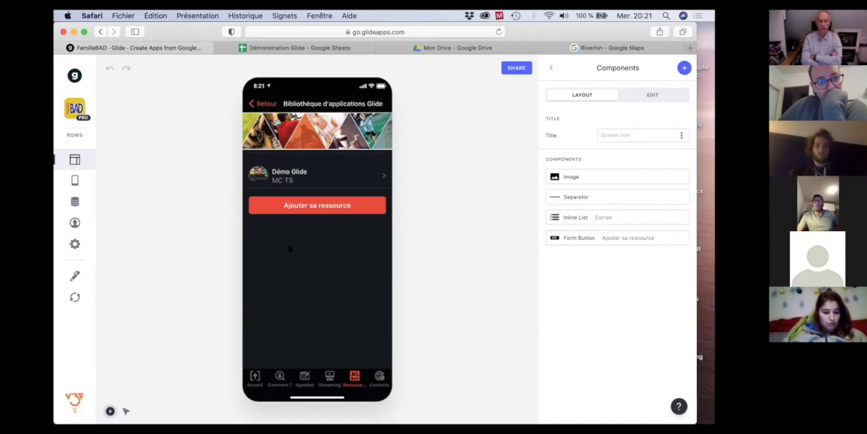
Return to the app dashboard, open the DÉMO GLIDE app and view its CALENDRIER and Accueil screens.
click(253, 101)
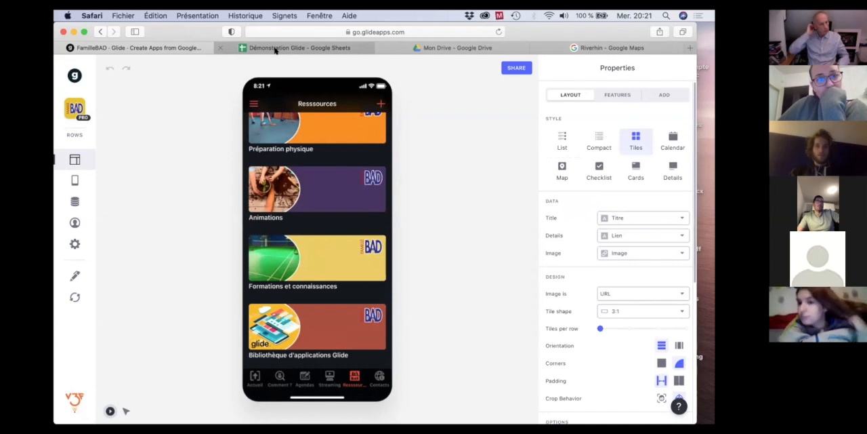
mouse_move(275, 50)
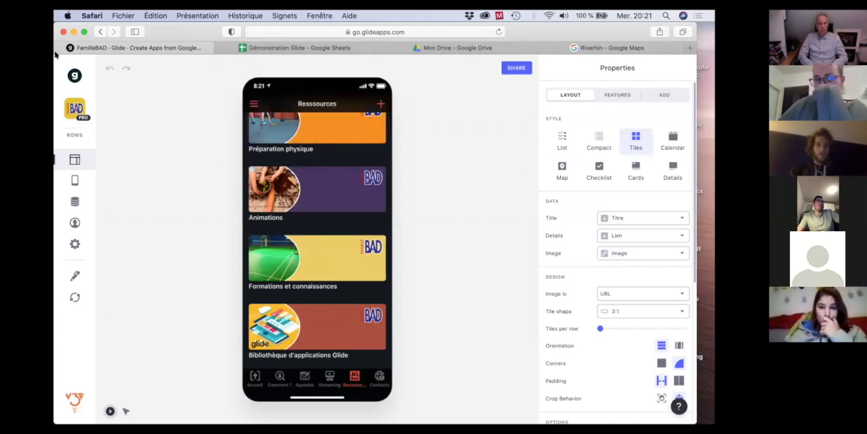
click(74, 76)
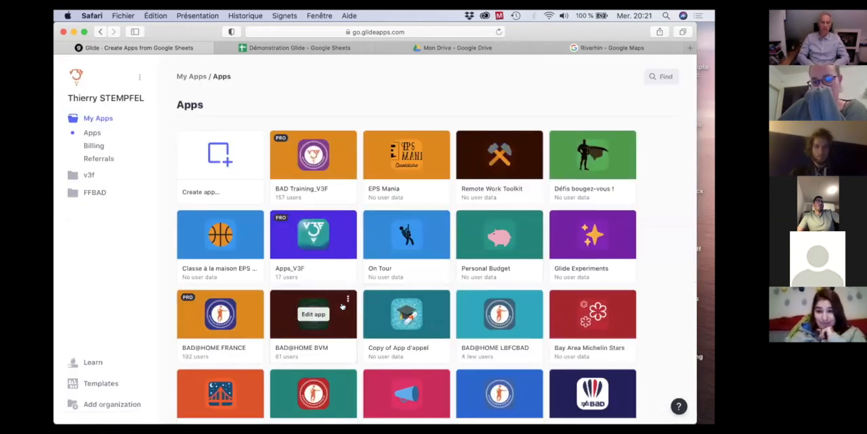
scroll(342, 306, down, 5)
scroll(342, 306, down, 4)
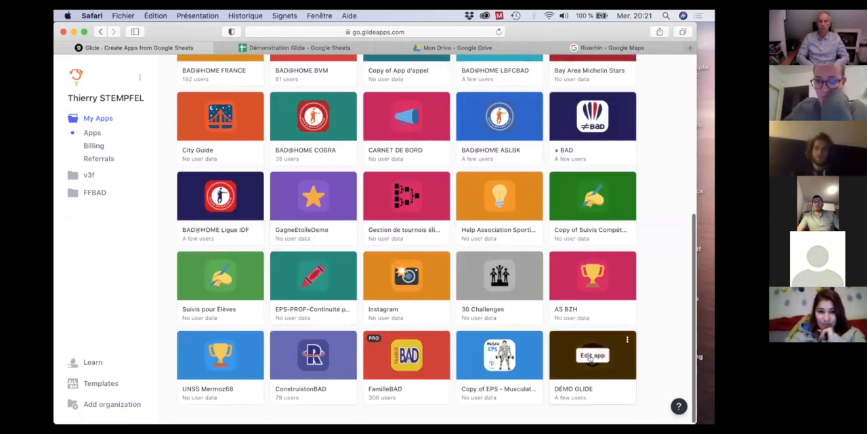
click(591, 358)
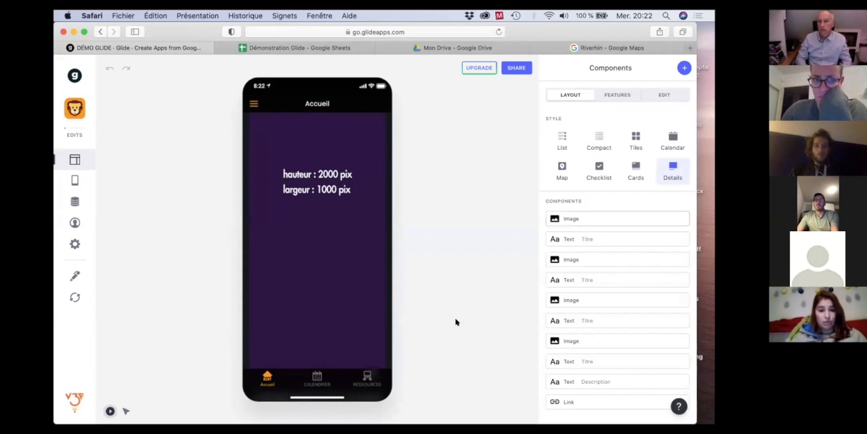
click(312, 377)
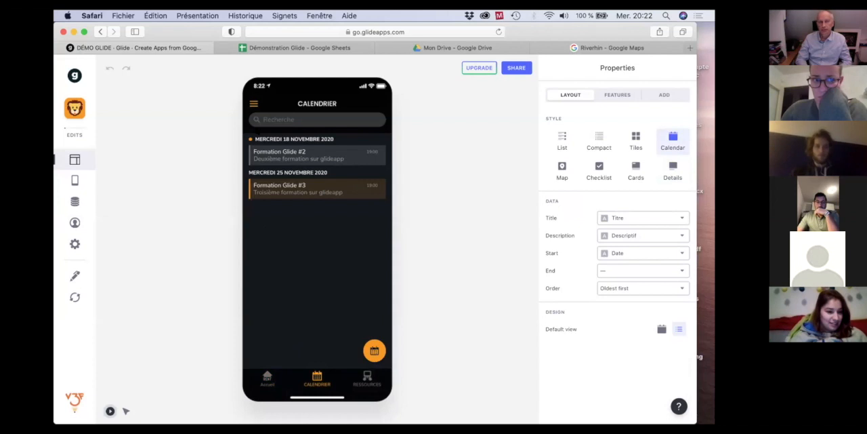
click(268, 378)
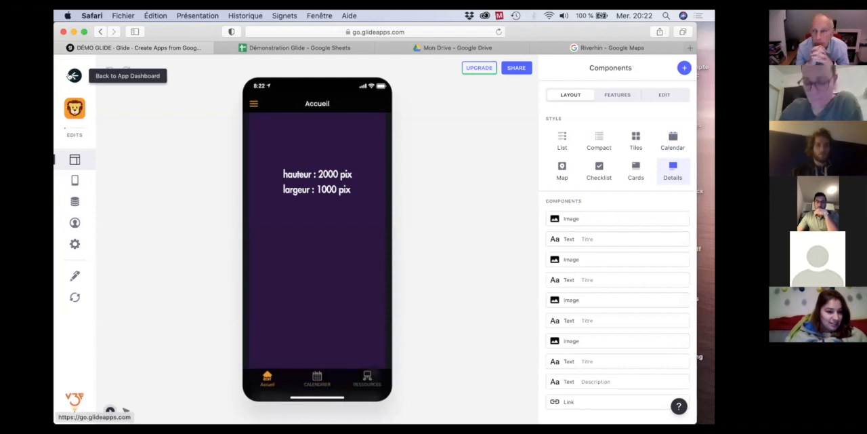
Go back to the app dashboard and open the BAD Training_V3F app for editing.
click(71, 76)
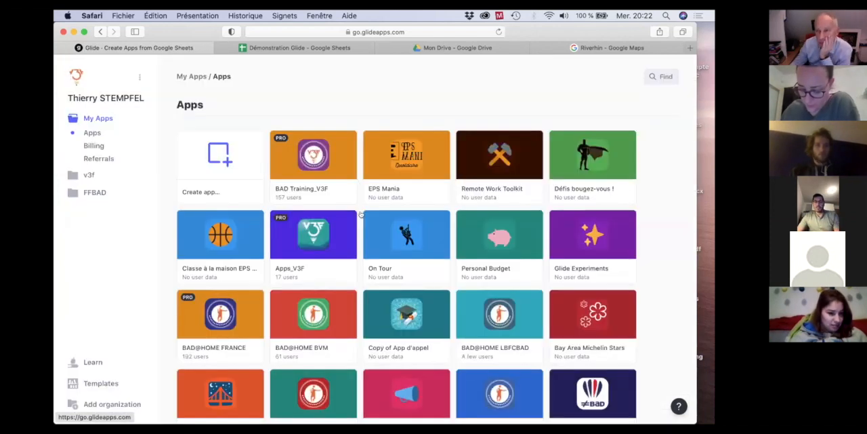
scroll(366, 222, down, 2)
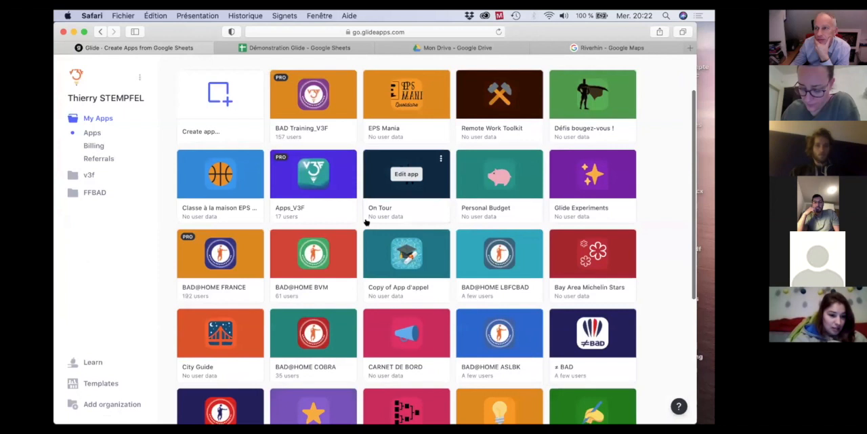
scroll(366, 222, up, 2)
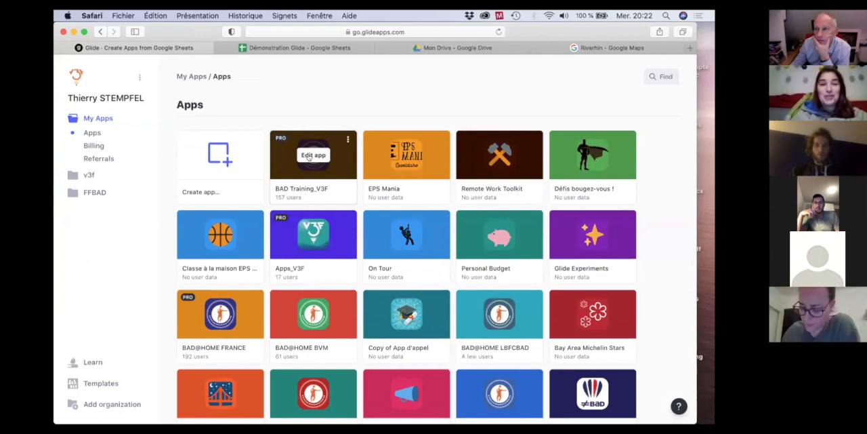
click(308, 156)
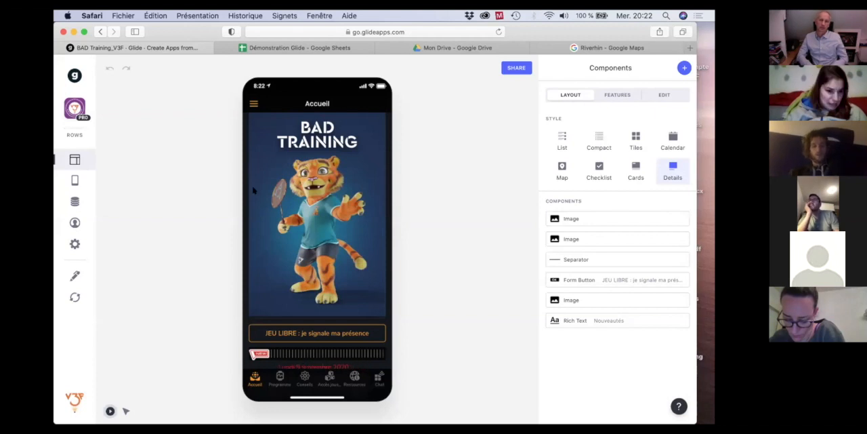
Remove the user's email address special value from the JEU LIBRE presence form's columns and return to the Accueil screen.
click(307, 332)
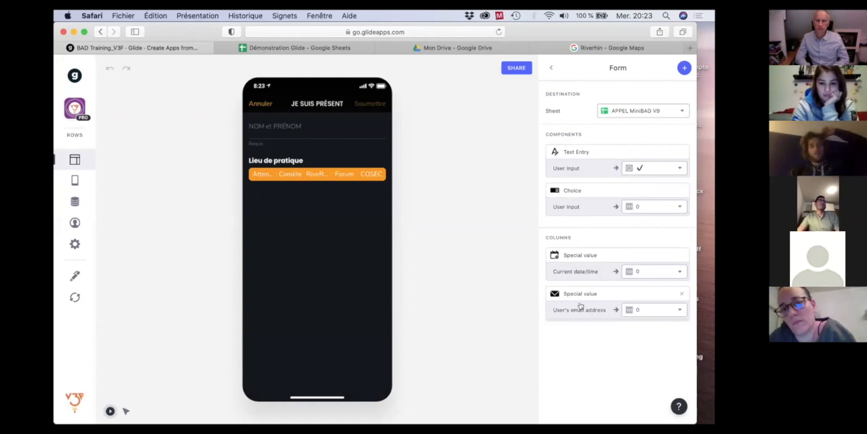
click(252, 103)
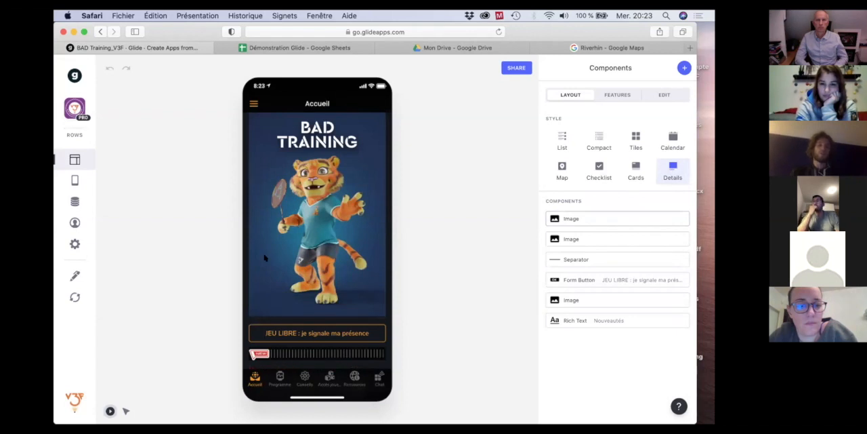
click(318, 330)
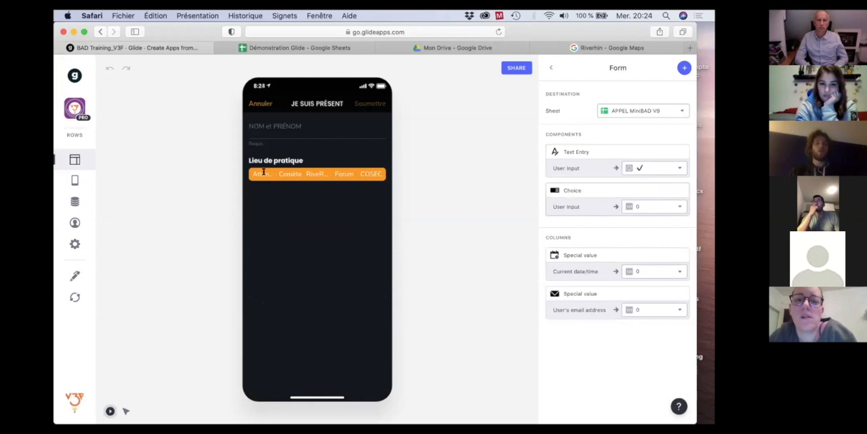
click(682, 296)
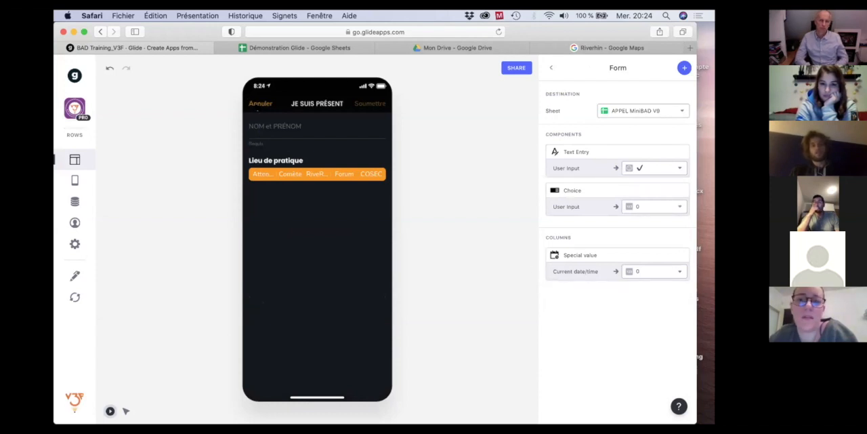
click(260, 104)
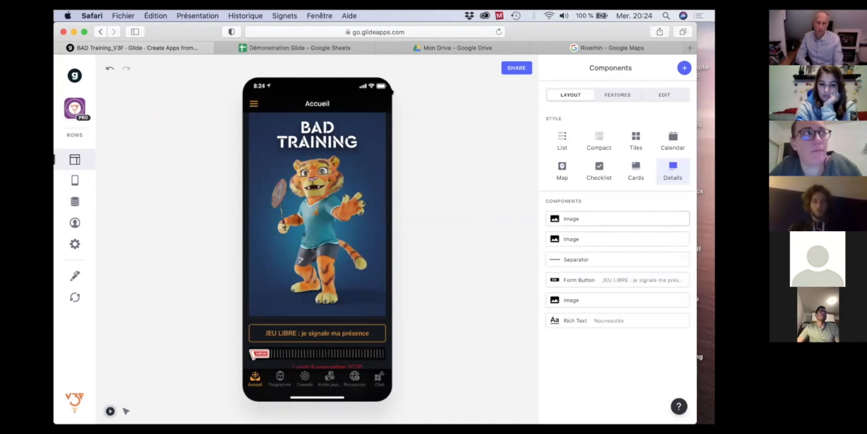
View the ENDURANCE + RENFO session in the Programme's BENJAMINS / MINIMES calendar down to its session report button.
click(320, 259)
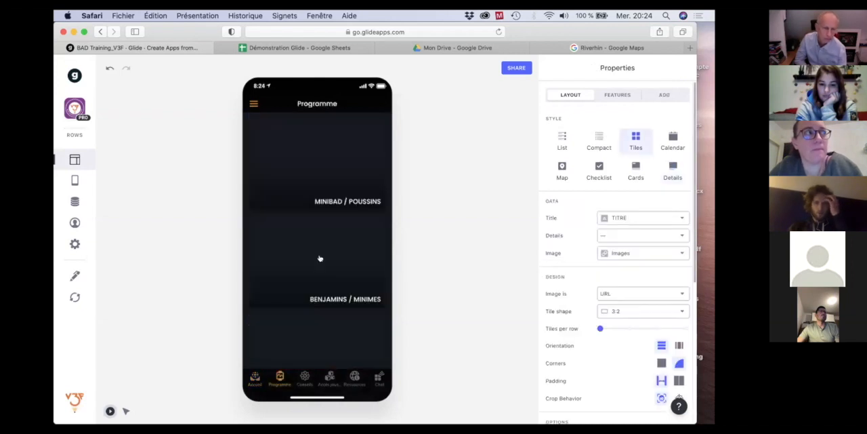
click(315, 261)
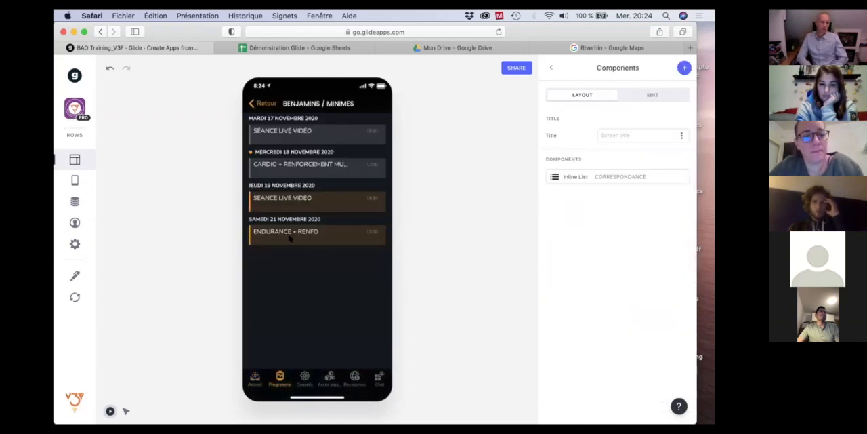
click(292, 237)
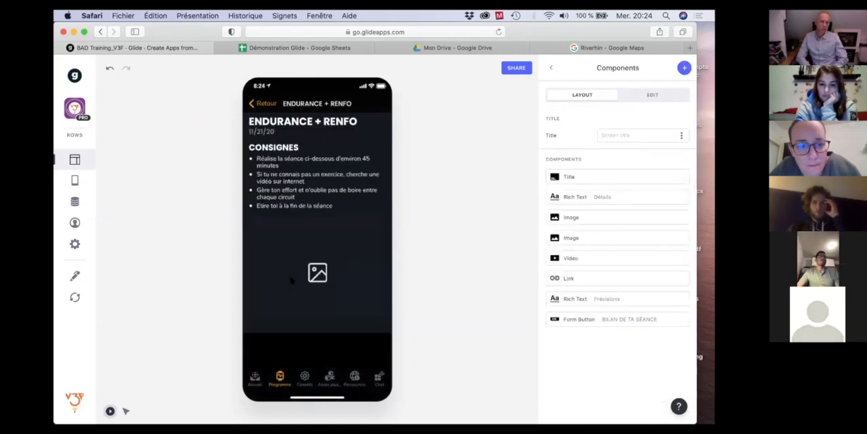
scroll(291, 280, down, 10)
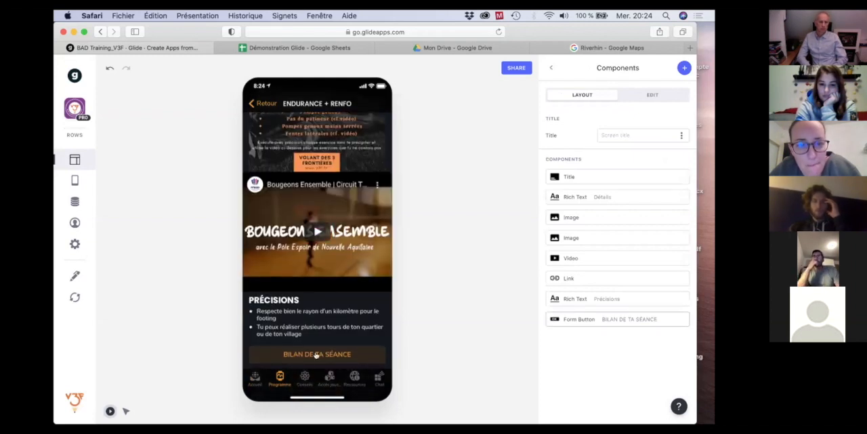
Examine the BILAN DE TA SÉANCE form's session choices and reaction emojis, and cancel the form.
click(313, 355)
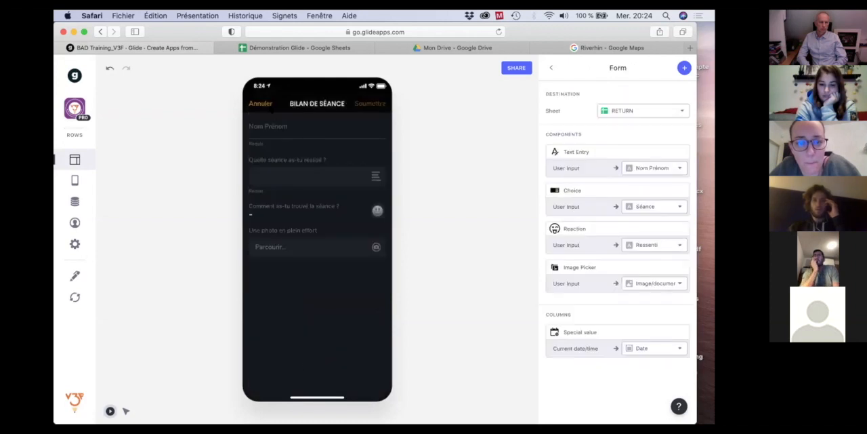
click(373, 177)
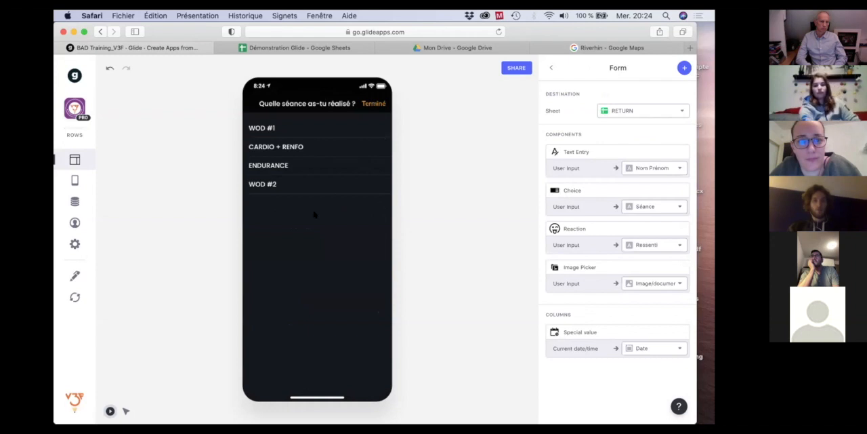
click(373, 104)
click(378, 210)
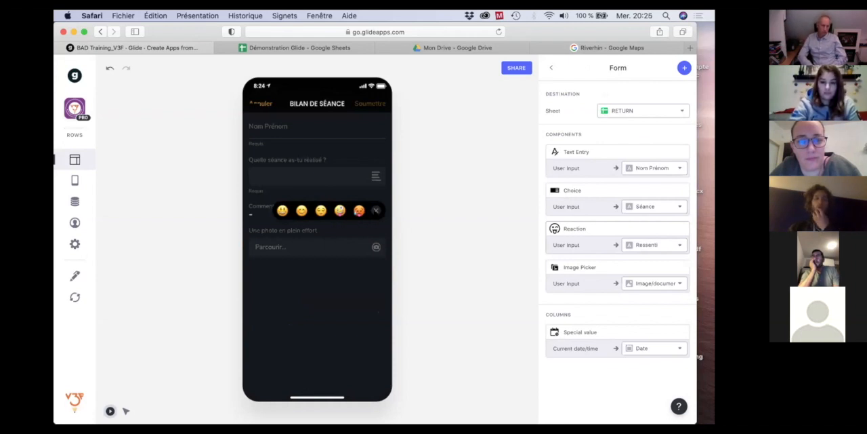
click(333, 270)
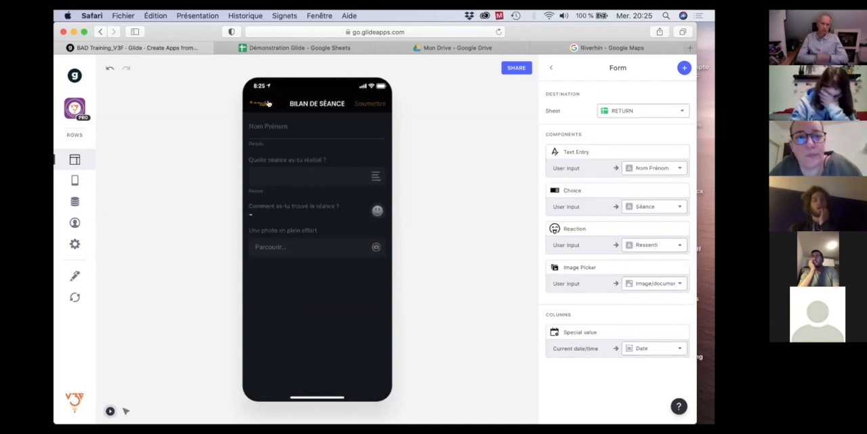
click(262, 103)
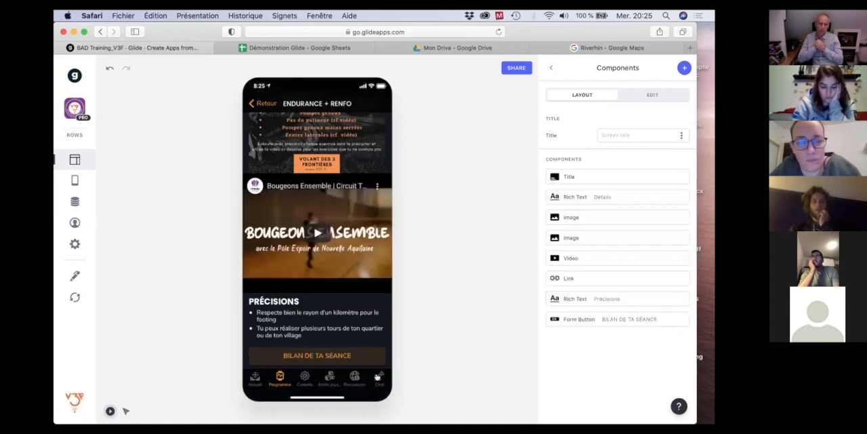
Examine the Chat screen's photo publishing form button, V3F EN ACTION photo gallery and comments area.
click(377, 377)
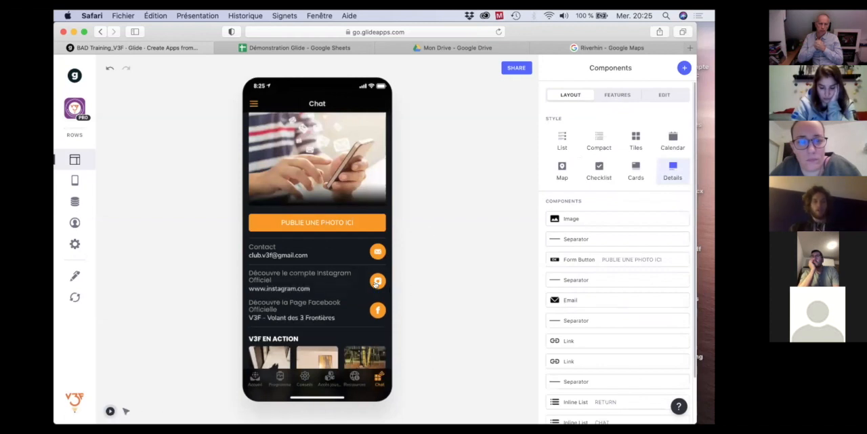
click(321, 223)
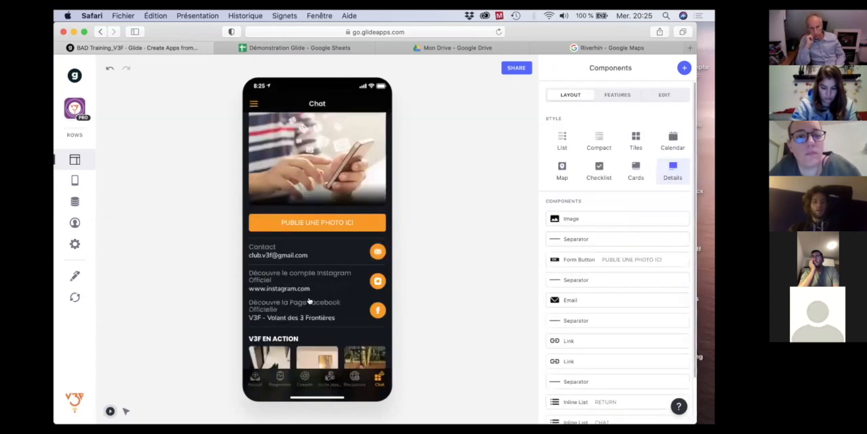
scroll(312, 314, down, 3)
scroll(313, 318, down, 4)
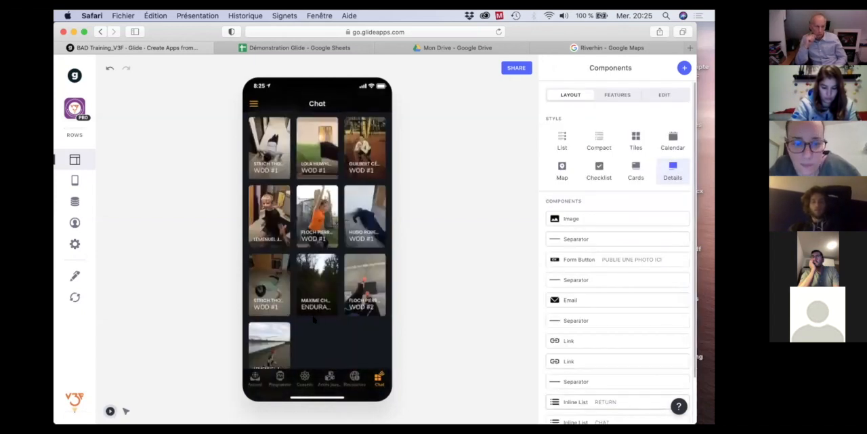
scroll(282, 299, down, 5)
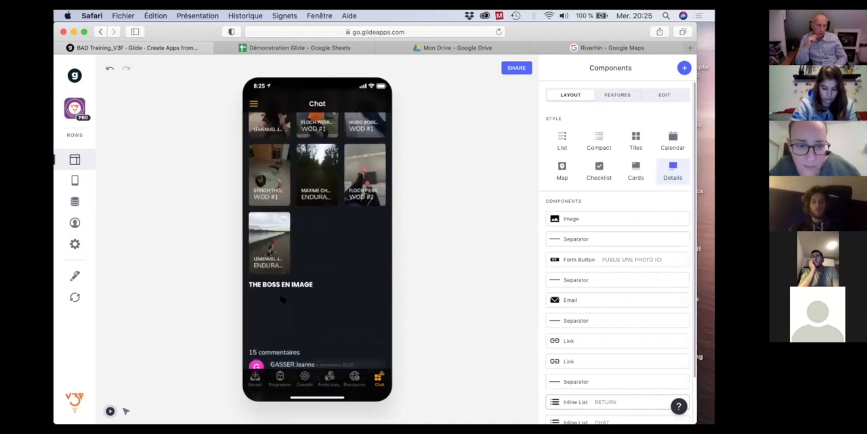
scroll(282, 299, up, 6)
scroll(282, 299, up, 4)
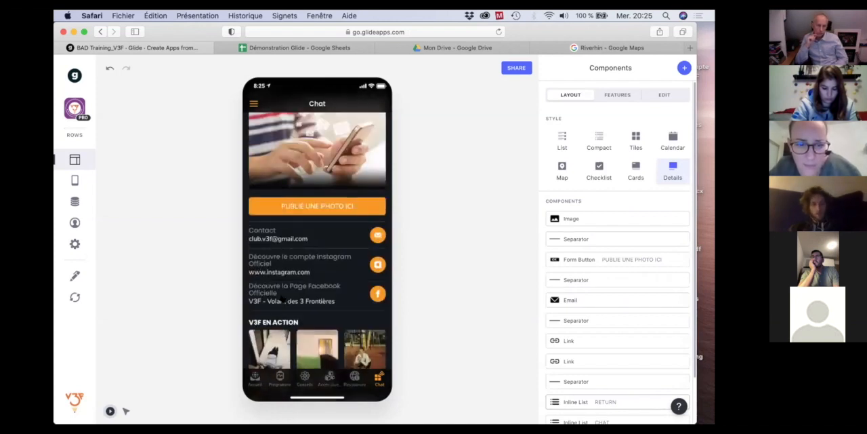
Open the Groupe Talent attendance form from the training groups in the Espaces entraîneurs section.
click(254, 380)
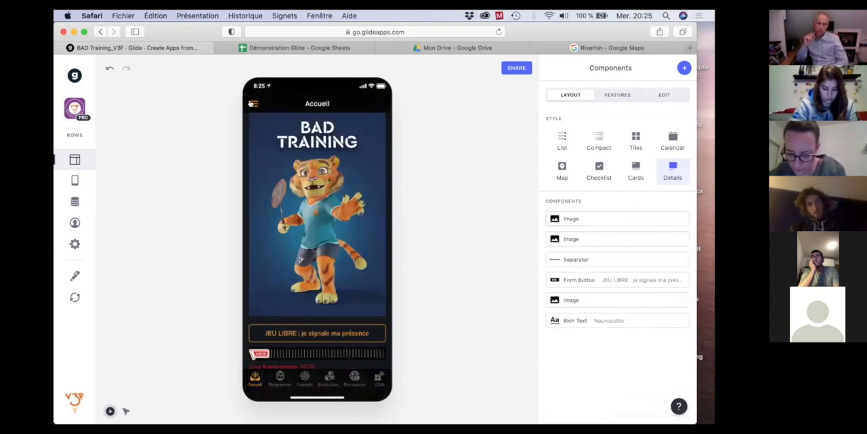
click(252, 103)
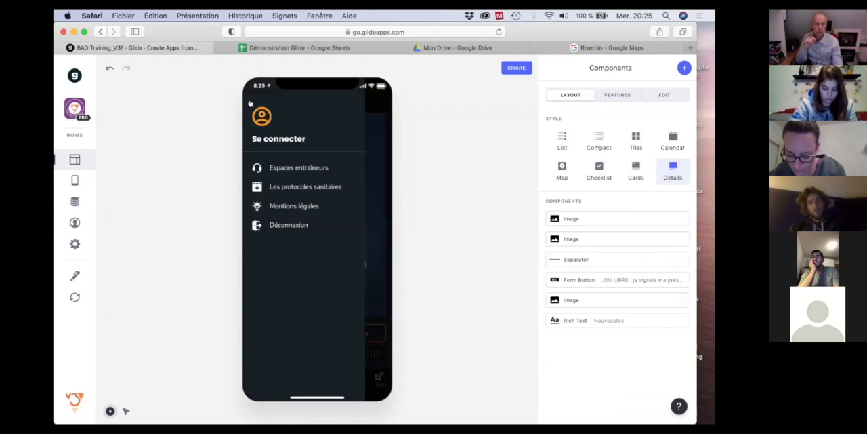
click(286, 169)
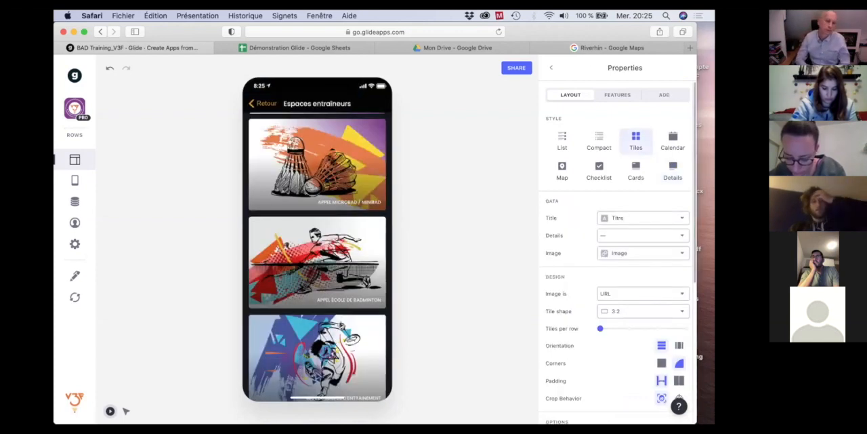
scroll(306, 299, down, 2)
click(306, 300)
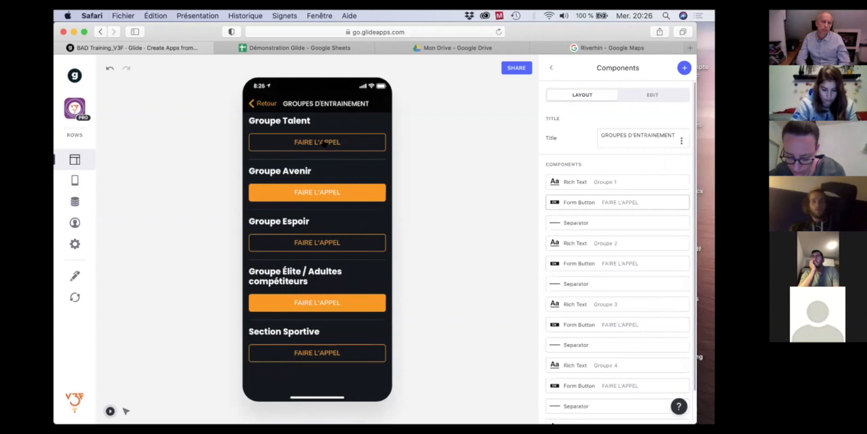
click(326, 142)
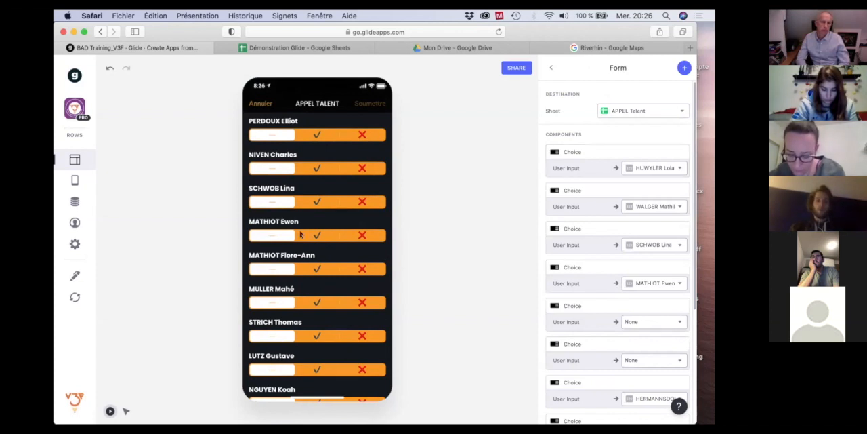
Examine the player attendance choices in the APPEL TALENT form, cancel it and return to the app's Accueil screen.
scroll(298, 203, down, 2)
scroll(300, 234, up, 2)
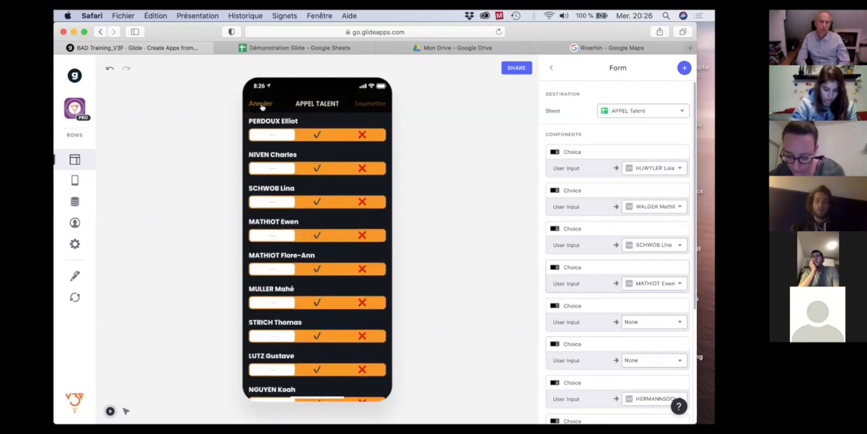
click(261, 103)
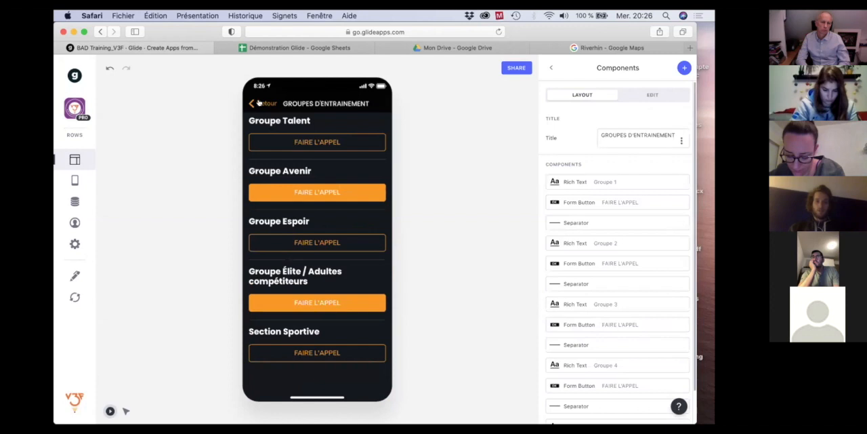
click(258, 103)
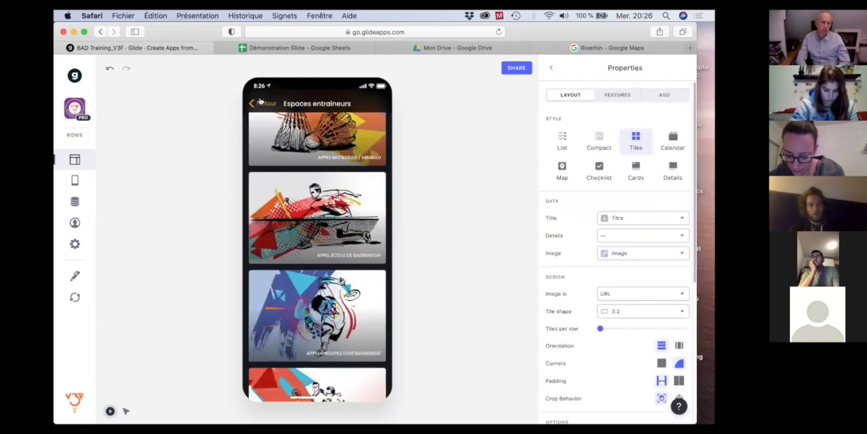
click(259, 101)
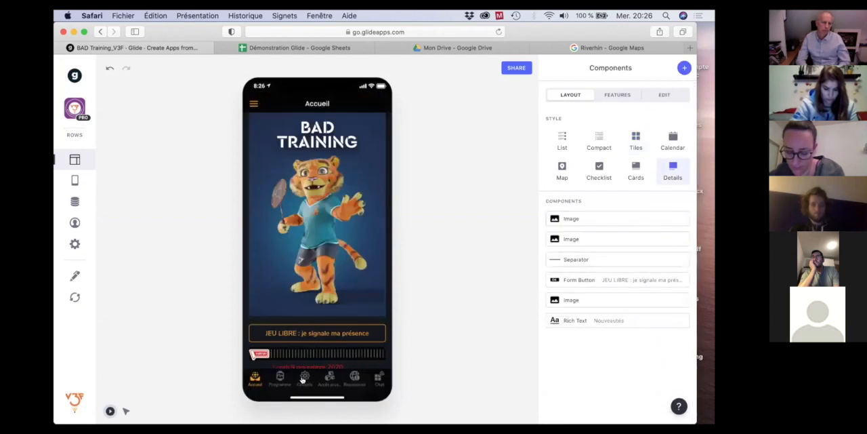
Leave the BAD Training_V3F editor and look through the app collection in My Apps.
click(71, 77)
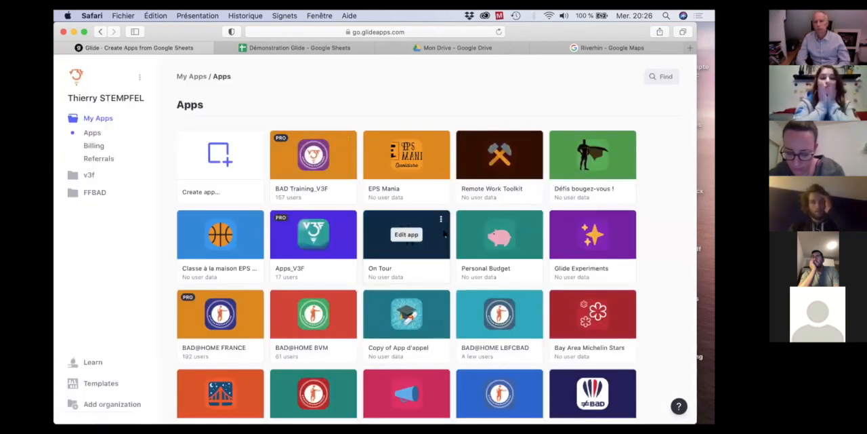
scroll(443, 234, down, 2)
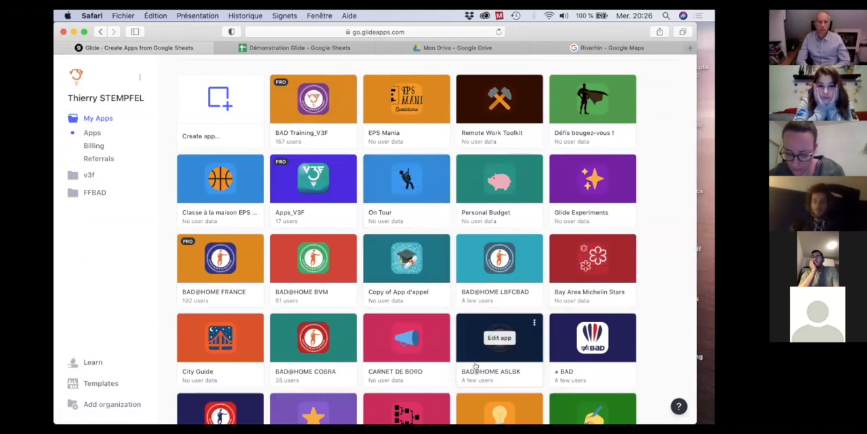
scroll(494, 365, down, 3)
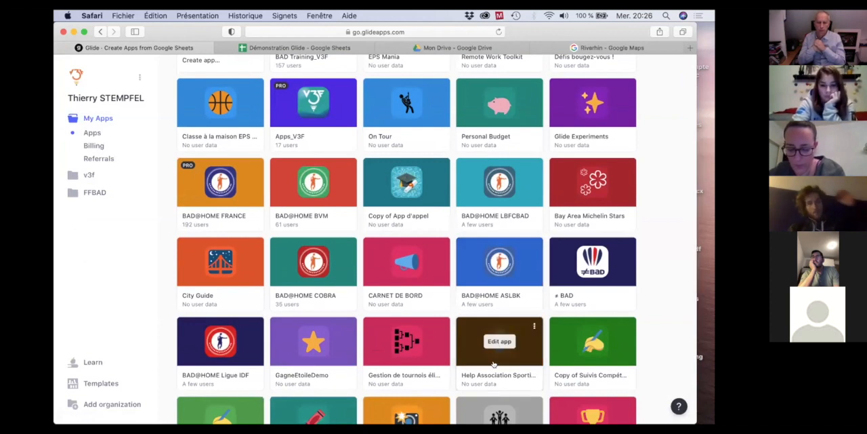
scroll(494, 365, down, 5)
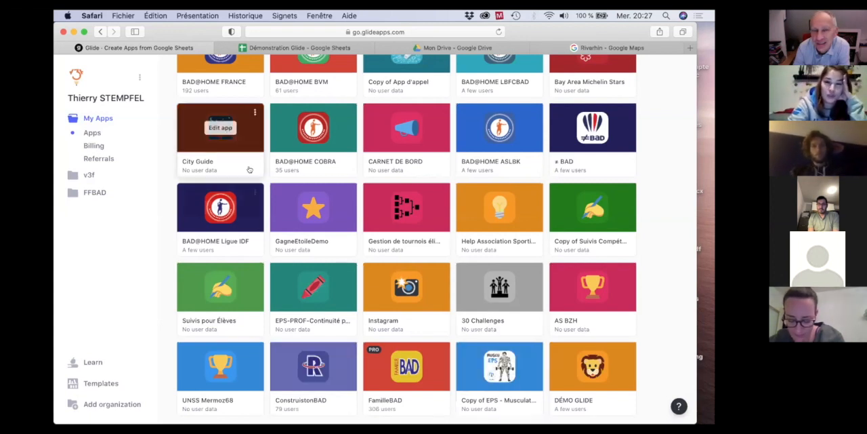
scroll(367, 142, up, 5)
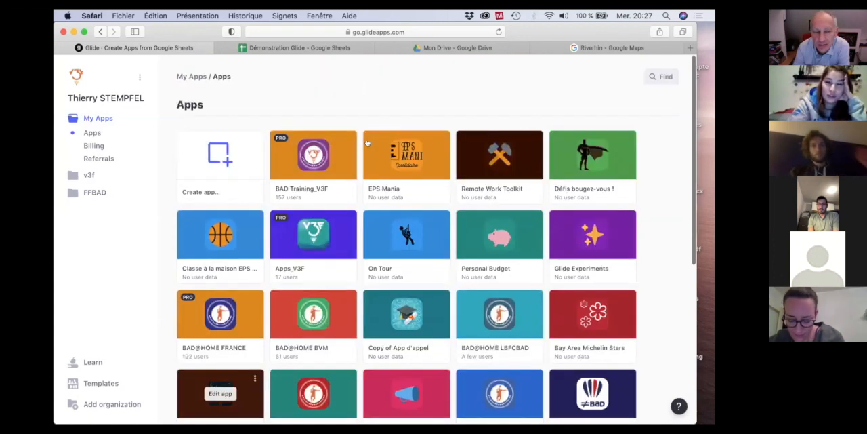
View the Inscription sheet of the Démonstration Glide spreadsheet and return to the Glide apps overview.
click(296, 48)
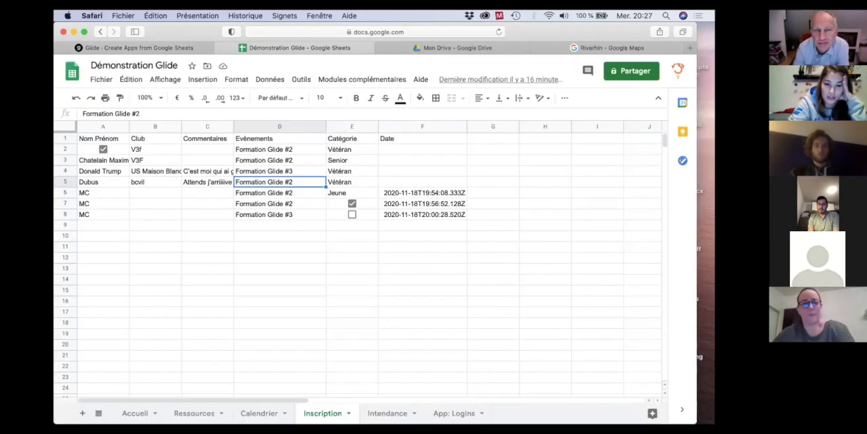
click(140, 46)
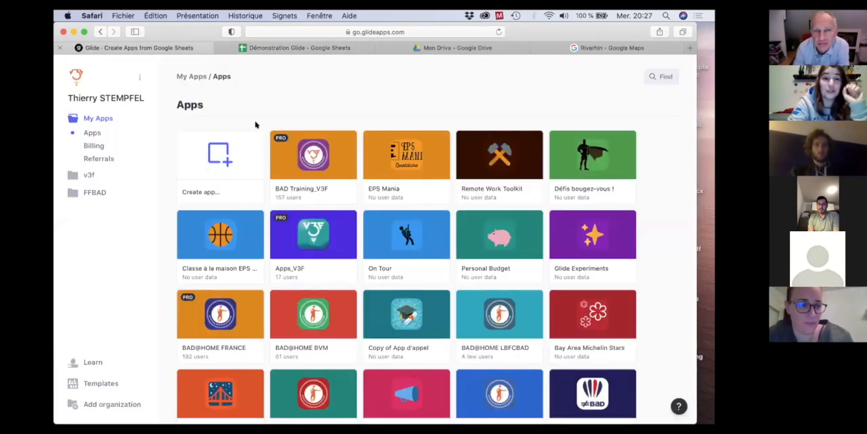
mouse_move(535, 405)
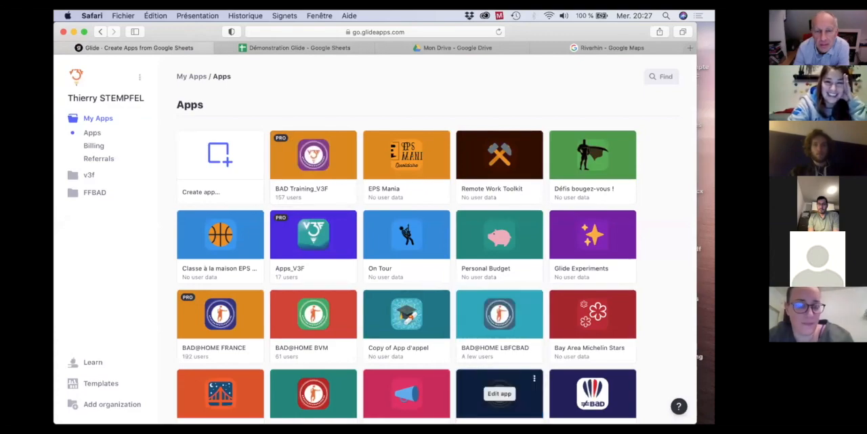
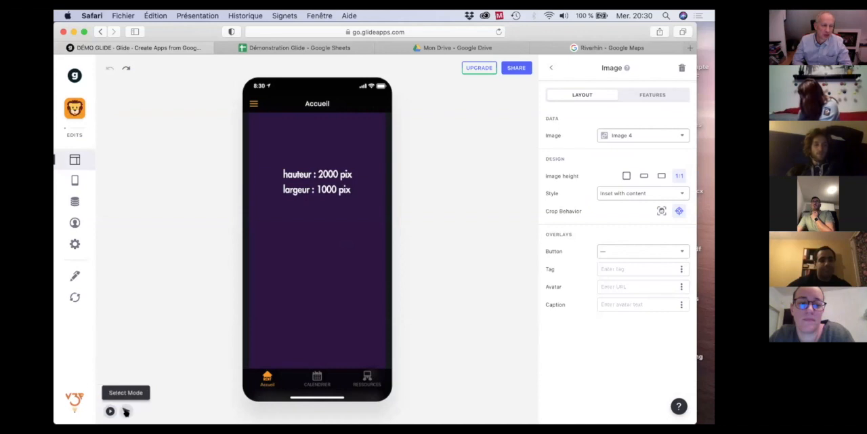
Examine the 2000 × 1000 pix image component and its available actions on the Accueil screen in Select Mode.
click(125, 412)
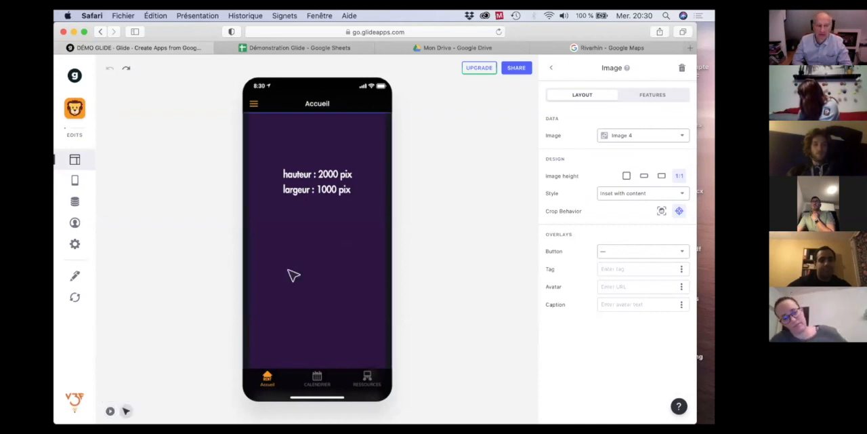
scroll(328, 196, down, 5)
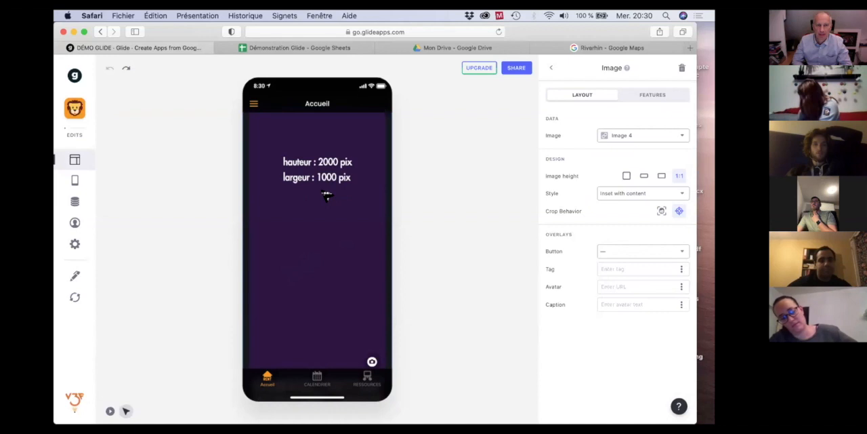
scroll(327, 196, down, 3)
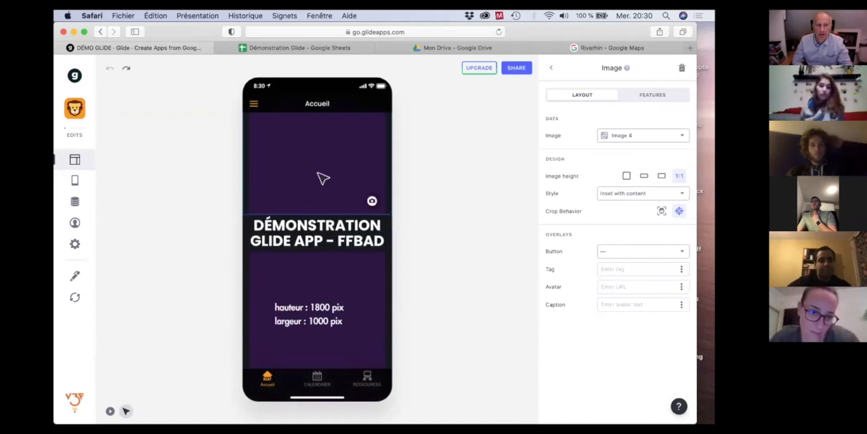
click(203, 157)
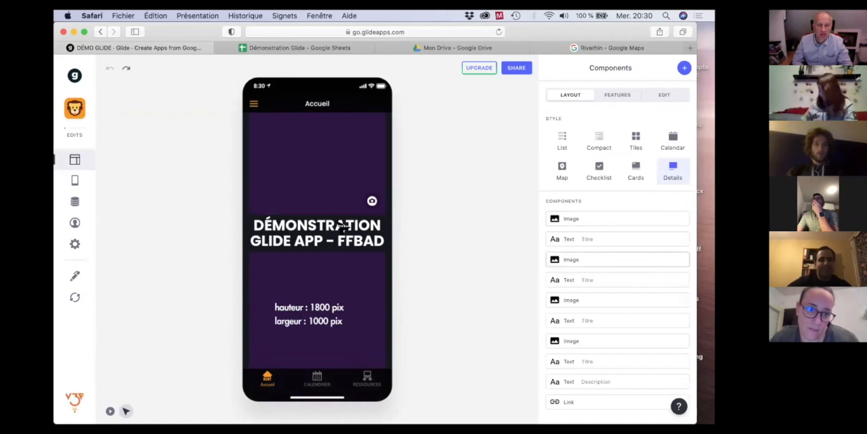
click(340, 193)
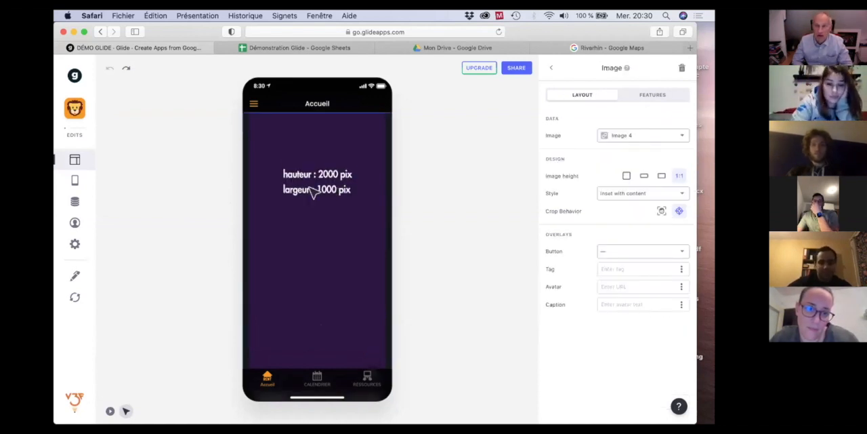
right_click(312, 192)
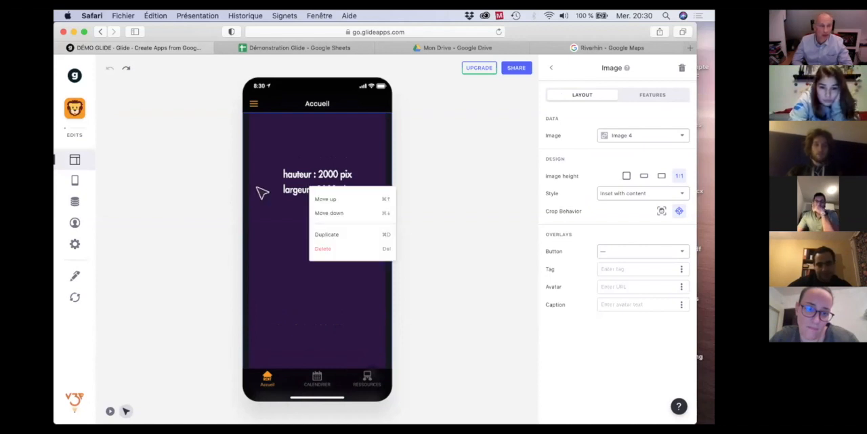
click(215, 223)
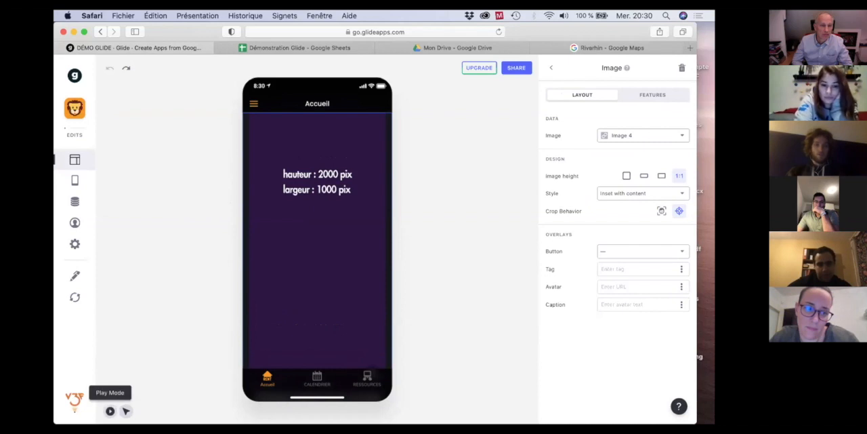
Put the app preview back in Play Mode and look through the images on the Accueil screen.
click(109, 410)
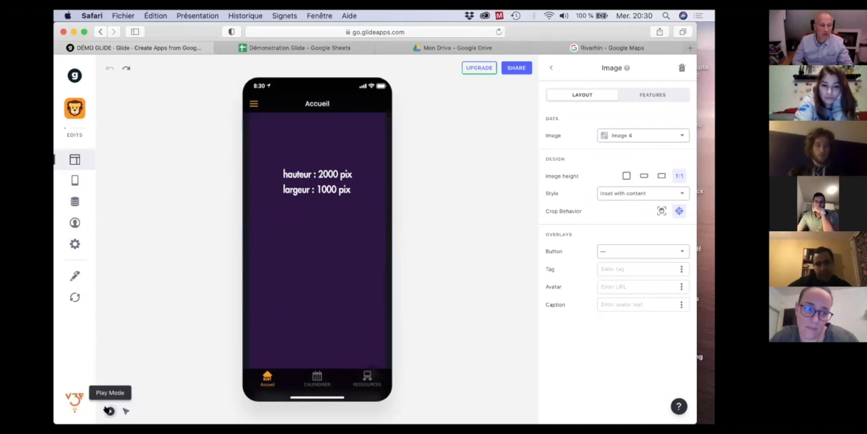
scroll(299, 278, down, 5)
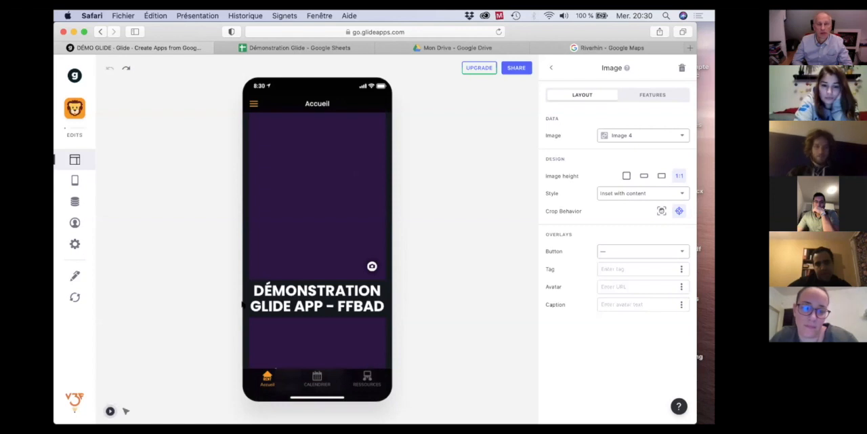
scroll(242, 305, down, 3)
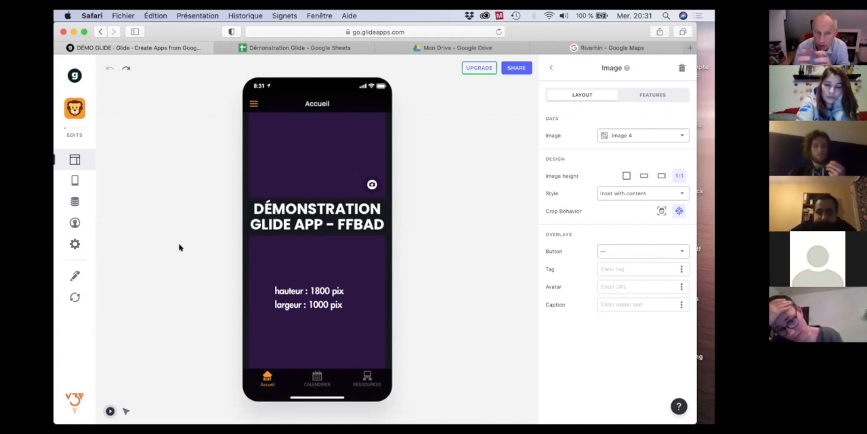
In the Ressources sheet of the Démonstration Glide spreadsheet, enter the title LabFabExperience in cell A4.
click(282, 47)
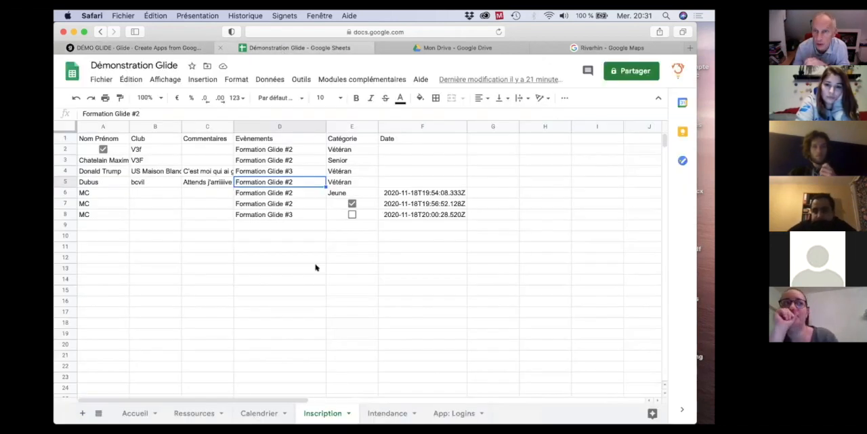
click(191, 413)
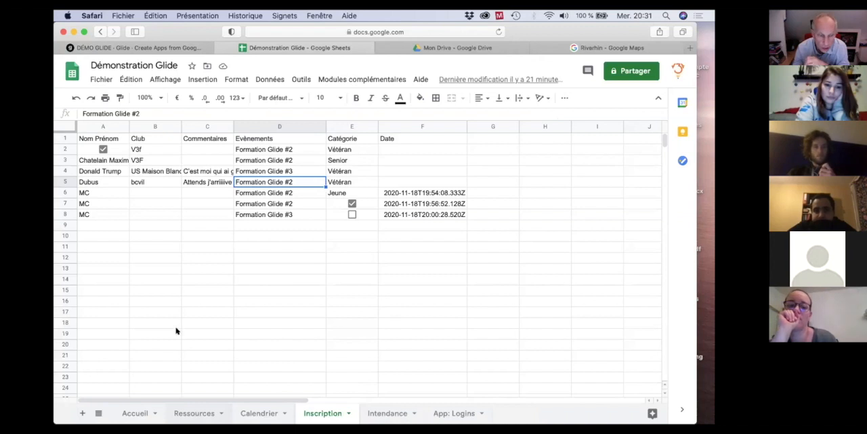
click(133, 172)
text(LabFab)
key(BackSpace)
text(Ex)
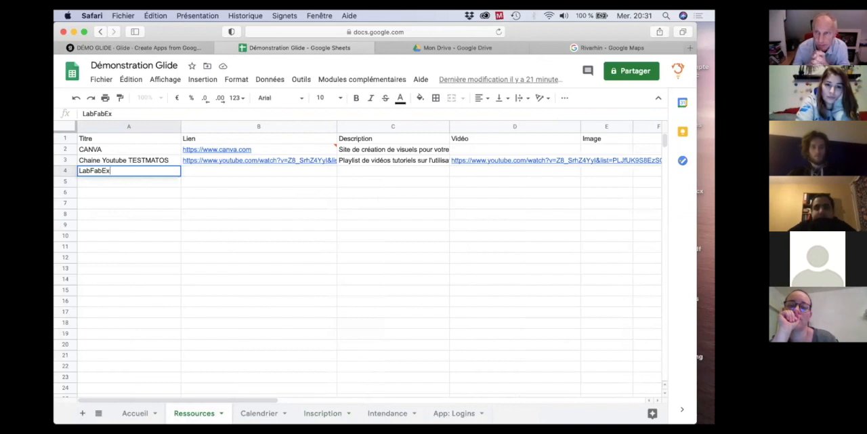
text(perience)
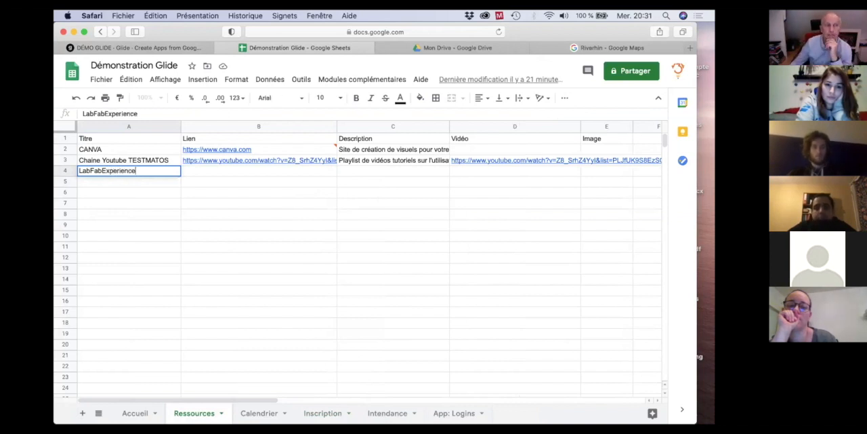
Enter the LabFabExperience description "Site internet de TestMatos avec une bibliothèque d'application" and select its empty Lien cell.
key(Tab)
key(Tab)
text(Site)
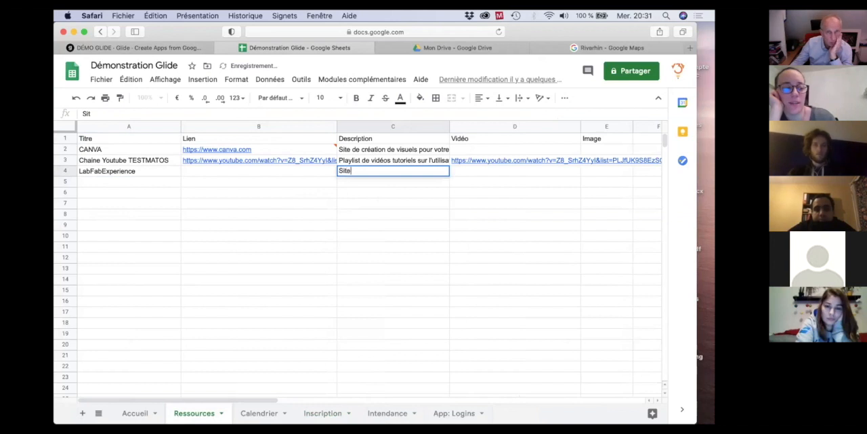
text( internet)
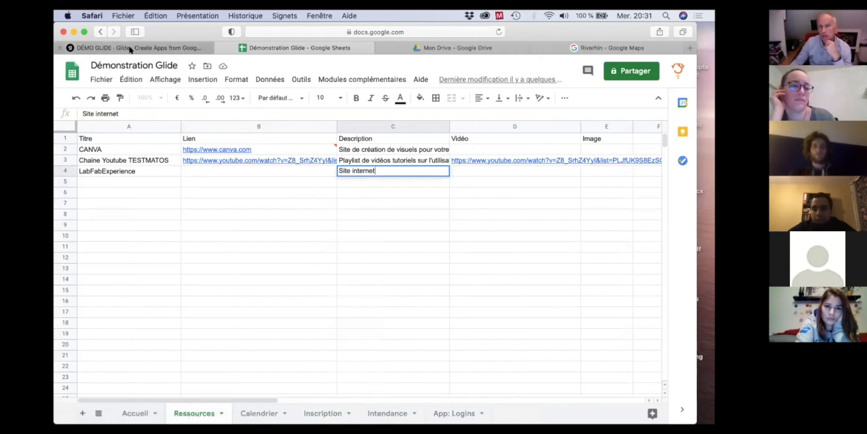
mouse_move(131, 49)
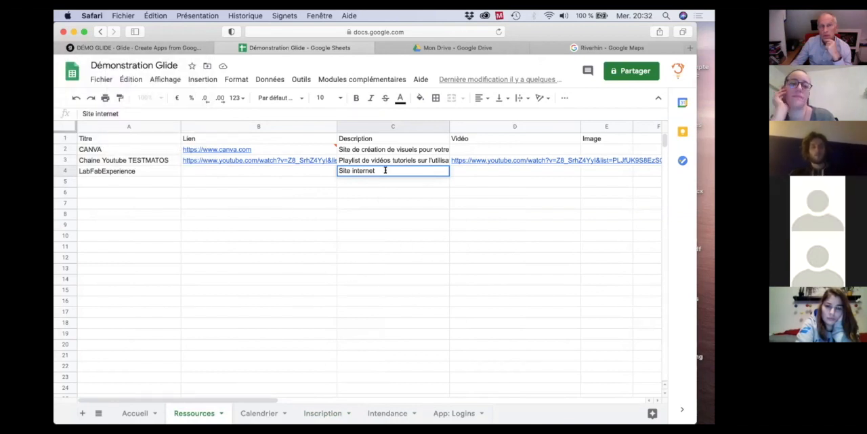
text(de )
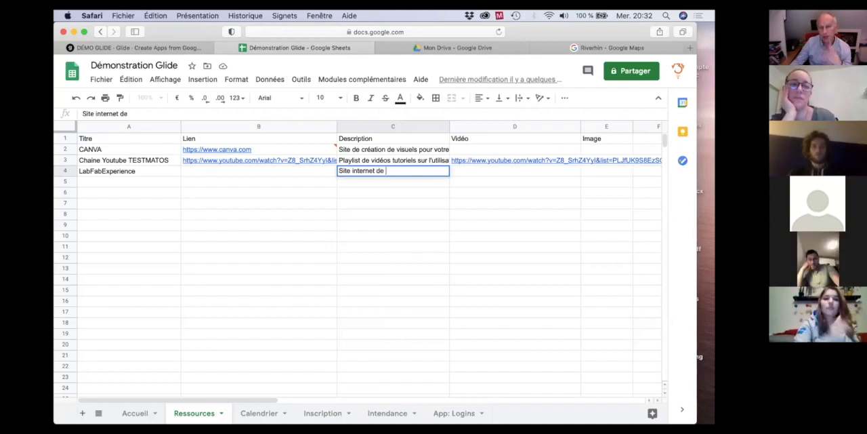
text(TestMatos avec une bibliothèque d'application)
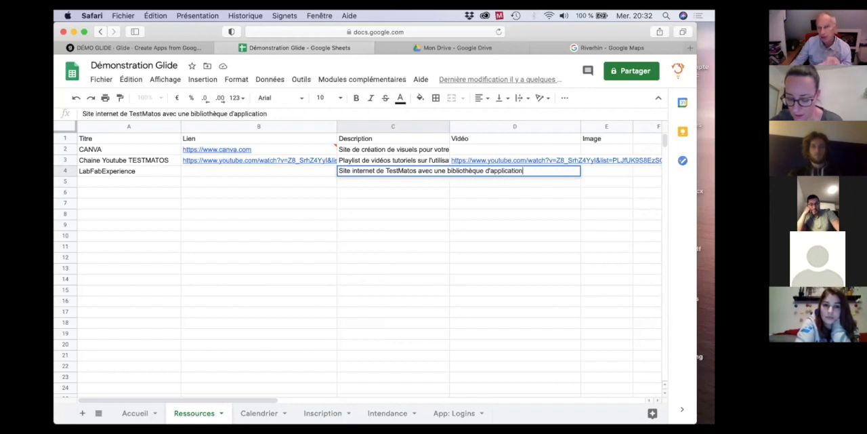
key(Tab)
key(Left)
key(Left)
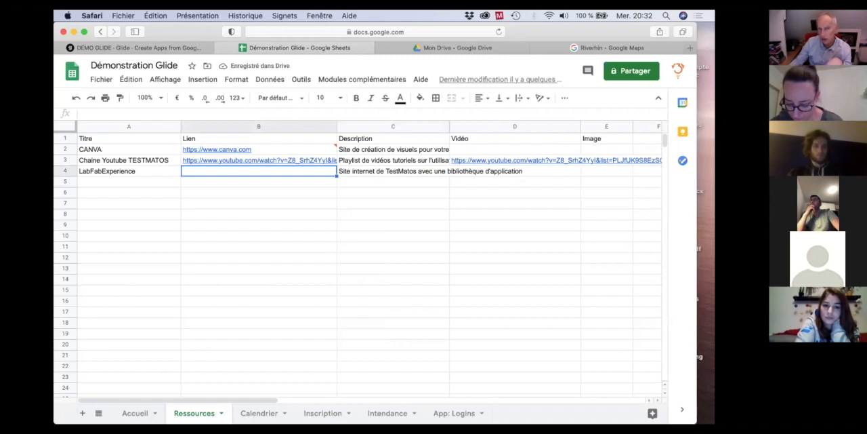
Leave the DÉMO GLIDE editor in Glide and open the FamilleBAD app from the app collection.
click(149, 48)
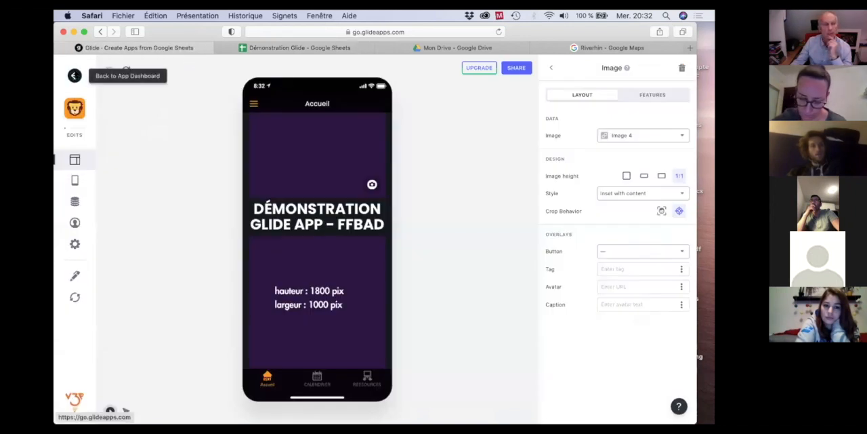
click(75, 76)
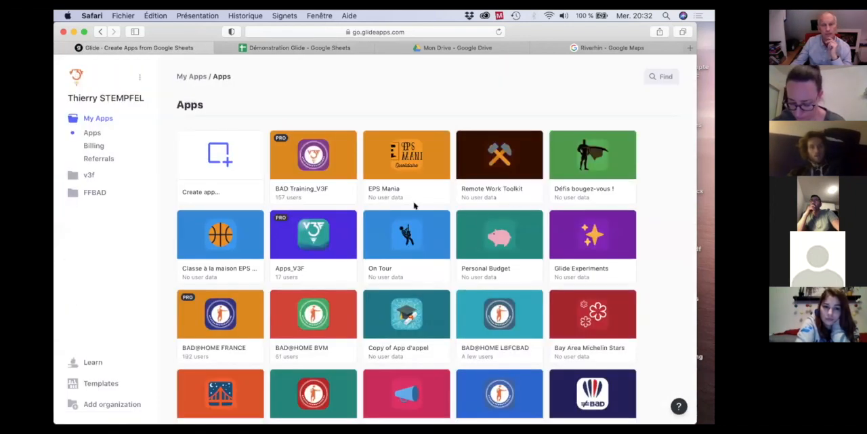
scroll(415, 206, down, 2)
scroll(415, 205, down, 6)
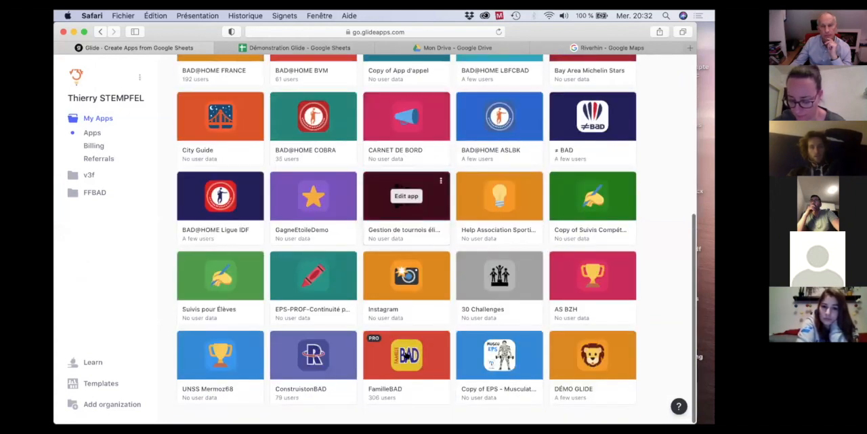
click(407, 355)
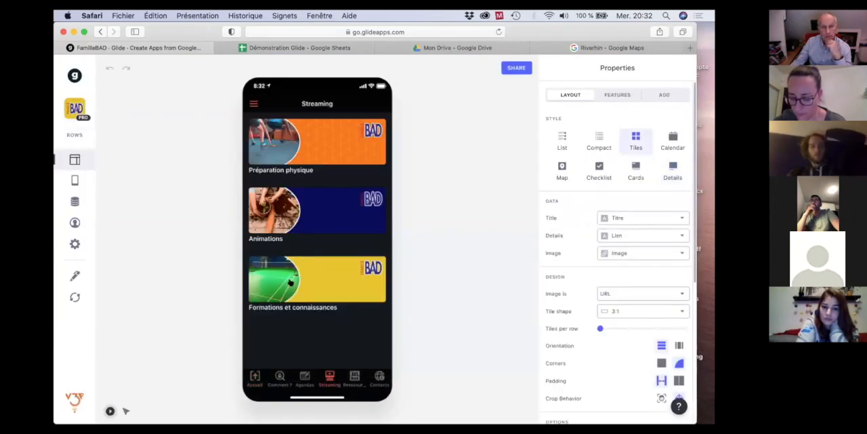
Examine the Webinaire #1 page in the Formations et connaissances category of the Streaming screen.
click(290, 282)
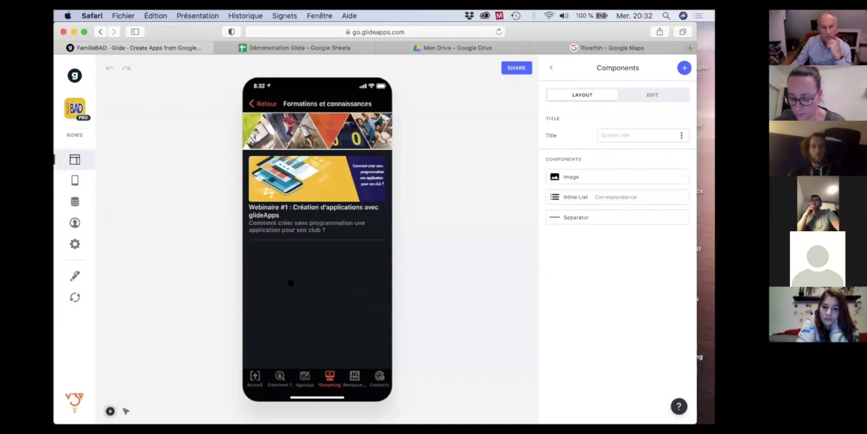
click(303, 194)
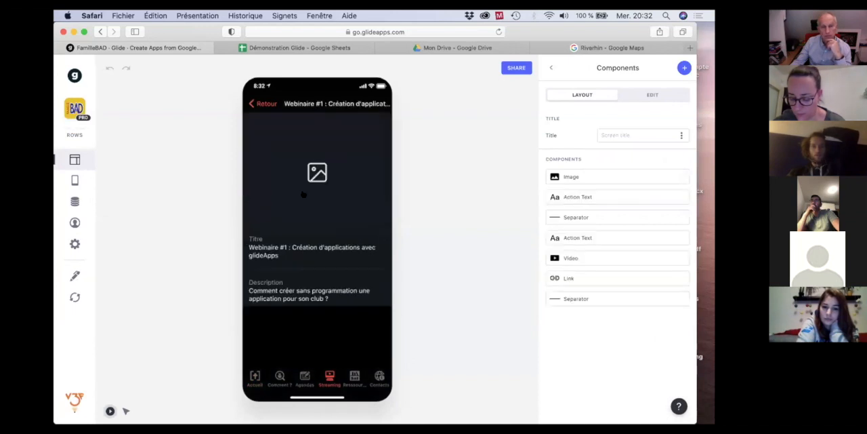
scroll(301, 239, down, 3)
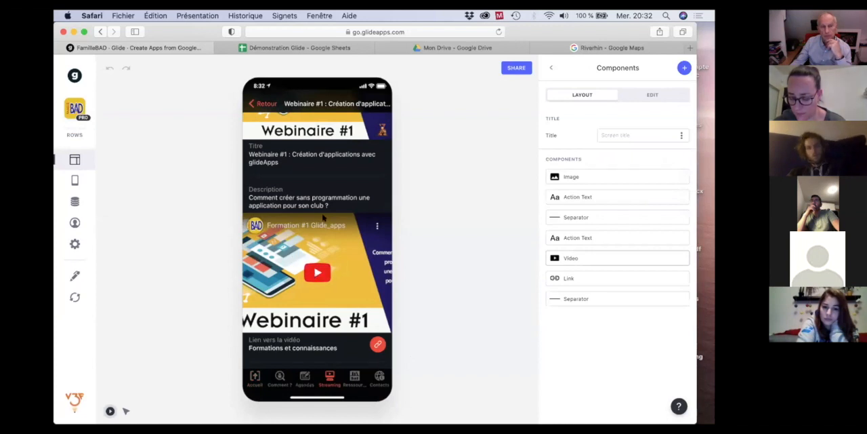
scroll(319, 271, up, 2)
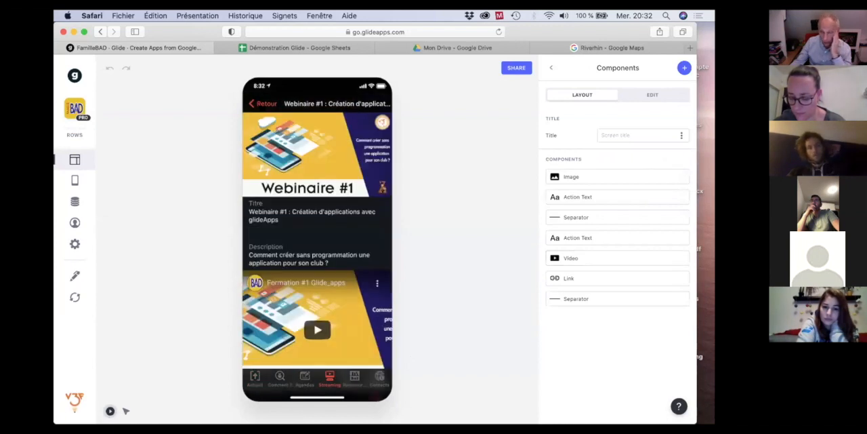
Leave the webinar page, view FamilleBAD's Ressources screen and return to the Glide apps overview.
click(263, 104)
click(263, 104)
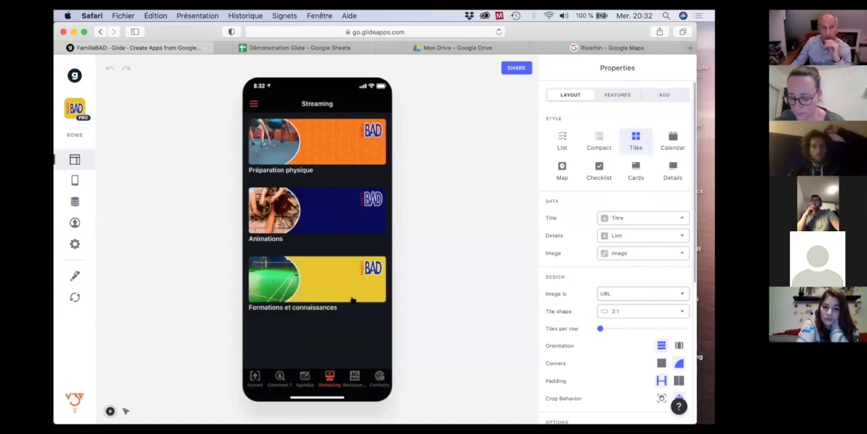
click(354, 378)
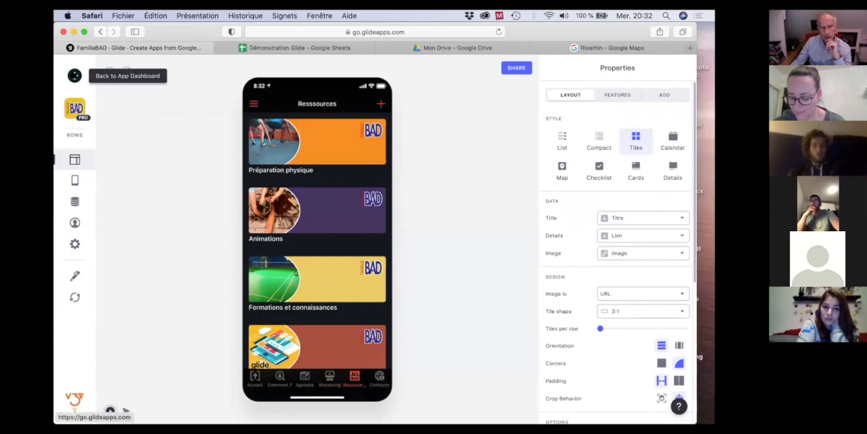
click(75, 75)
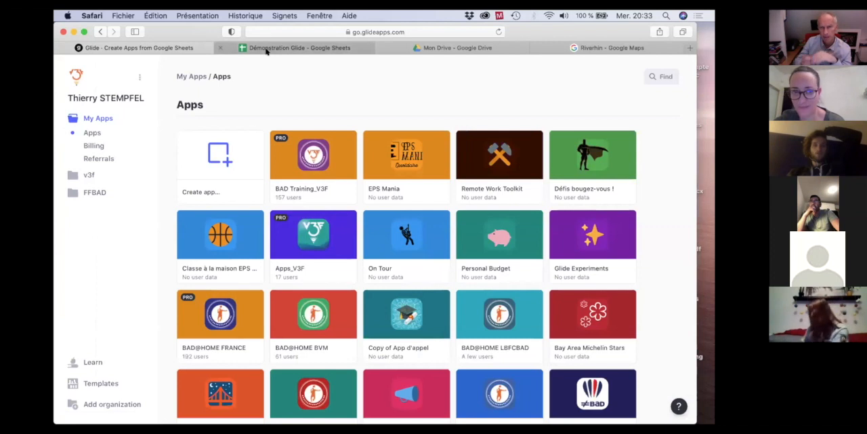
Switch back to the Démonstration Glide spreadsheet, check the YouTube link in the Ressources sheet and select the LabFabExperience title cell.
mouse_move(267, 50)
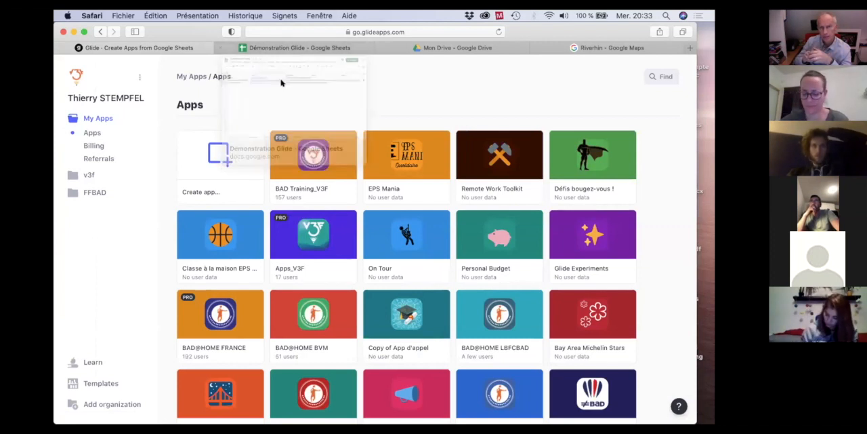
click(265, 49)
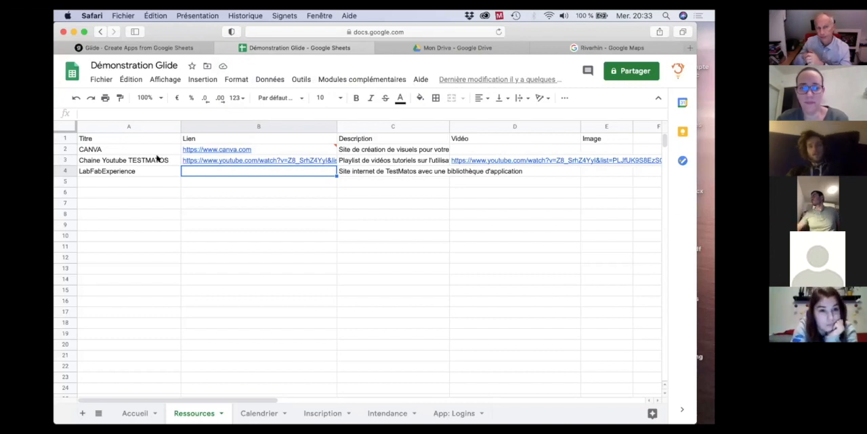
mouse_move(222, 162)
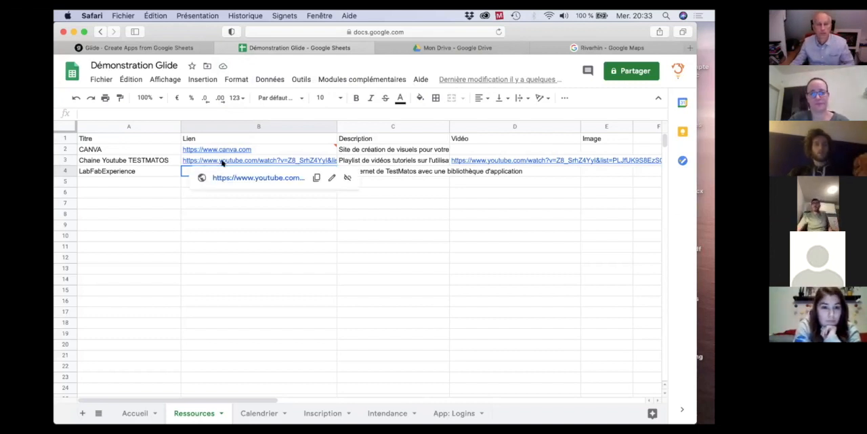
click(102, 171)
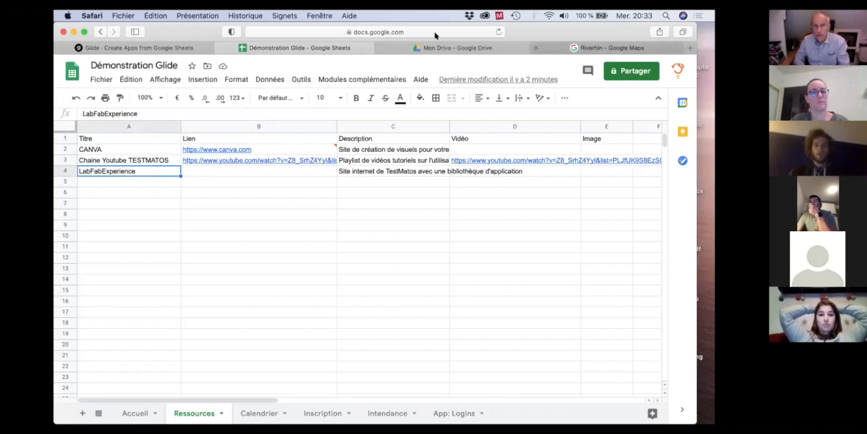
Switch to the Riverhin Google Maps page and load the labfabexperience.fr website in its place.
click(612, 48)
click(378, 32)
text(labfabexperience.fr)
key(Return)
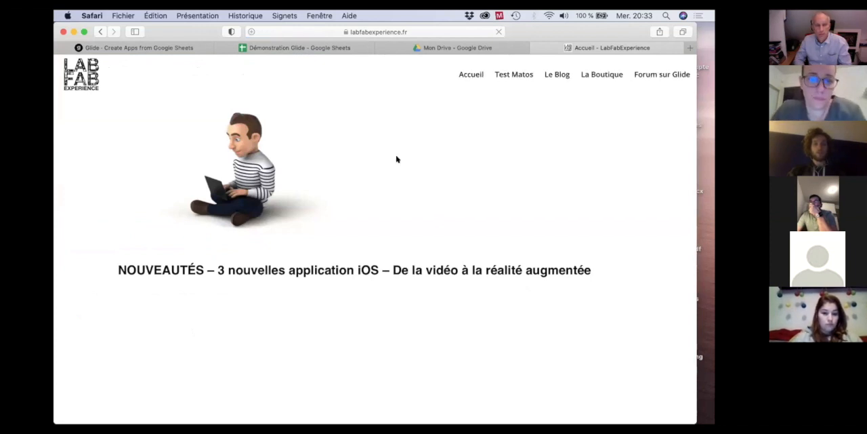
Open the GlideApp article from the latest articles on the LabFabExperience home page.
scroll(488, 196, down, 5)
scroll(489, 198, down, 5)
scroll(490, 198, down, 5)
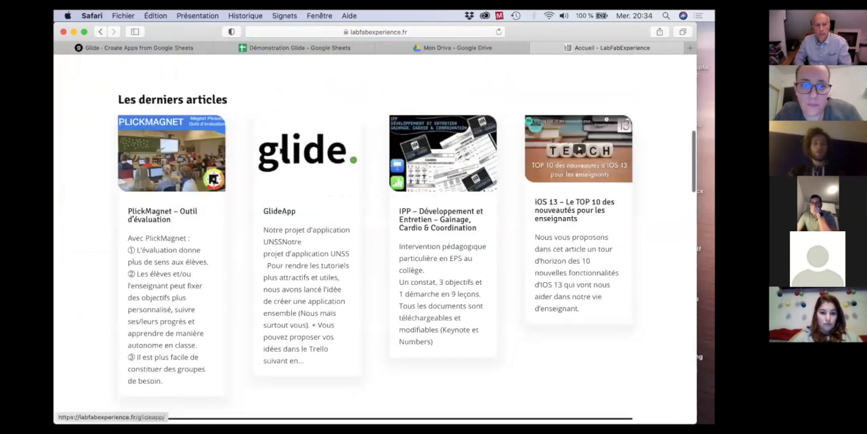
scroll(281, 152, down, 2)
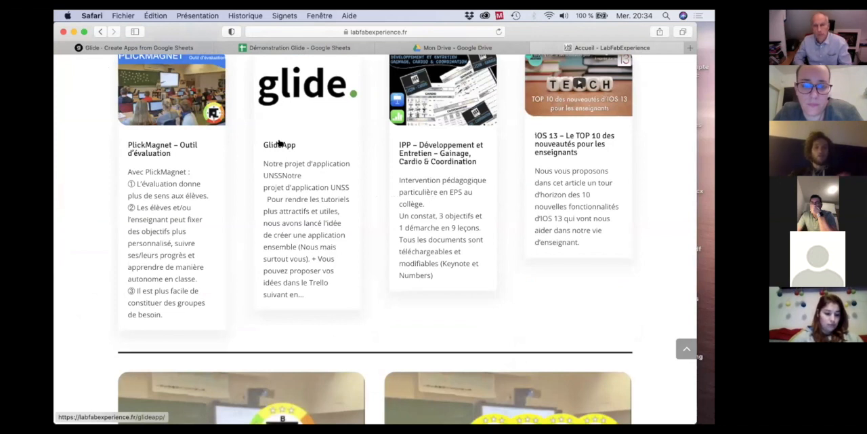
click(281, 142)
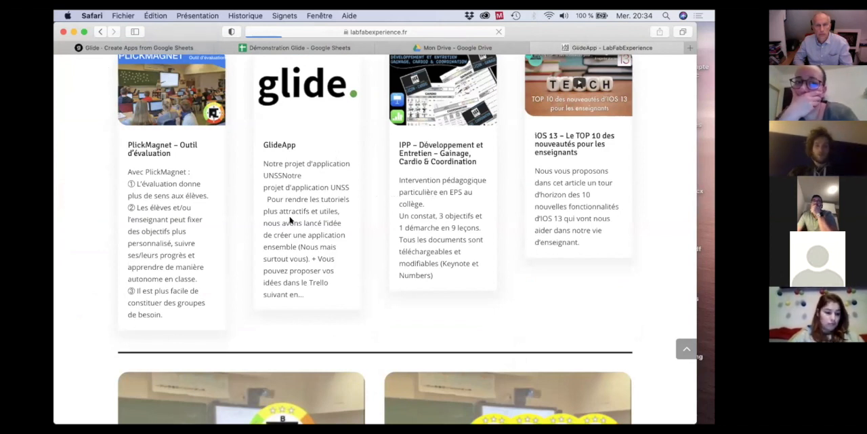
Examine the GlideApp article's UNSS app project, introduction to Glide and numbered tutorials down to #32 on RSS feeds.
scroll(294, 210, down, 5)
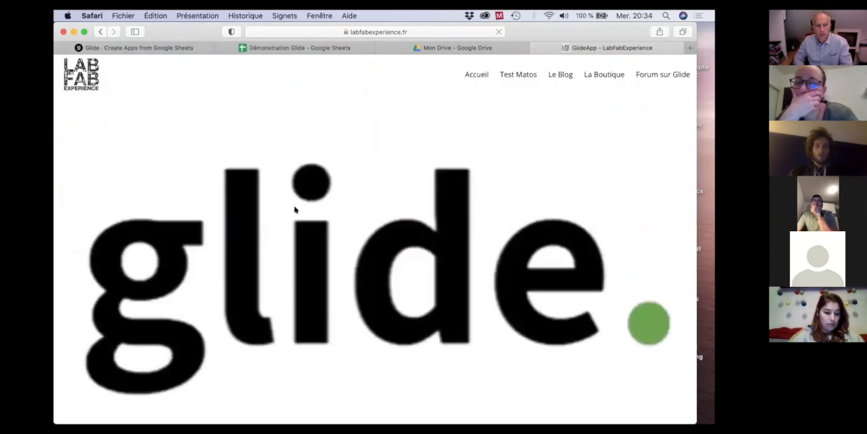
scroll(294, 210, down, 5)
scroll(294, 210, down, 5)
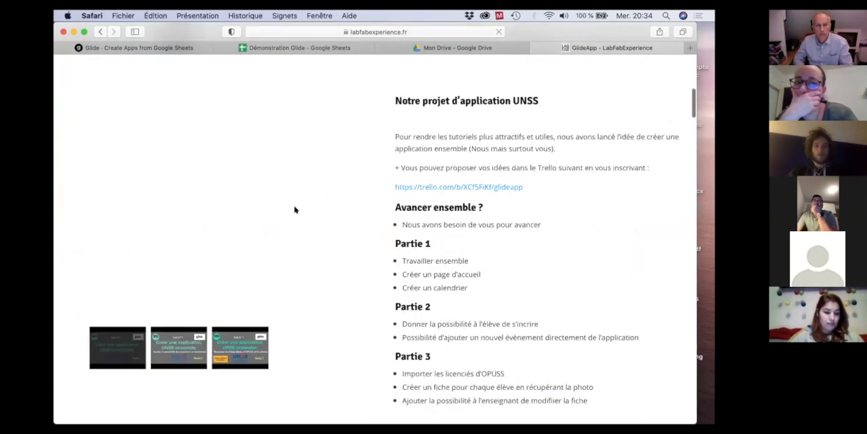
scroll(294, 210, down, 6)
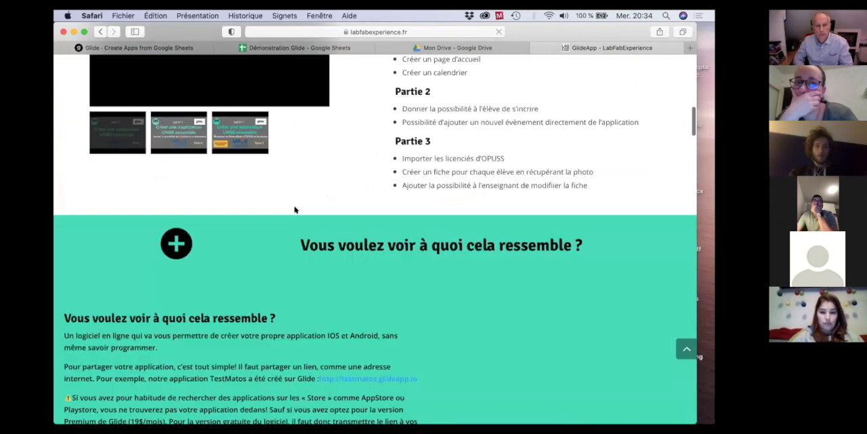
scroll(294, 210, down, 3)
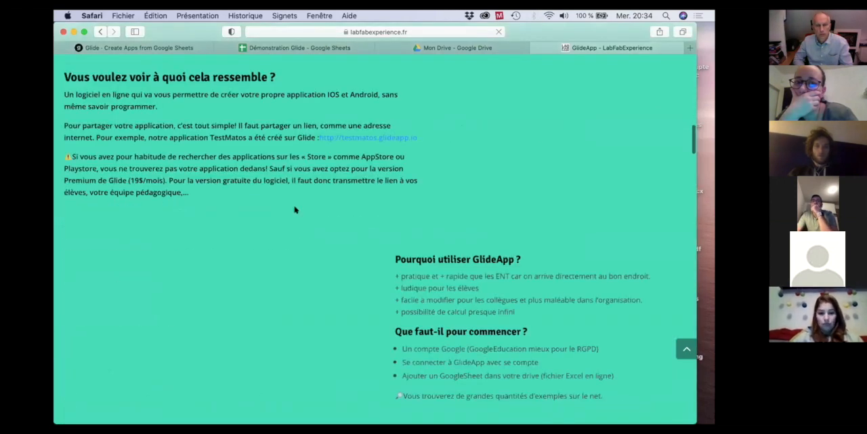
scroll(294, 210, down, 15)
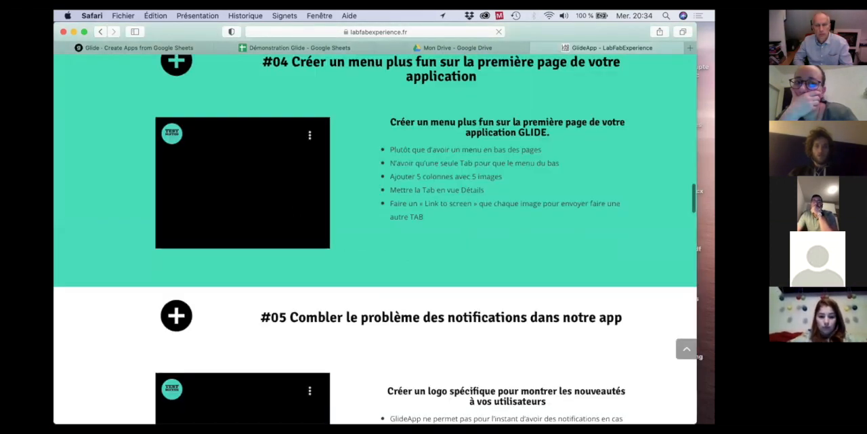
scroll(294, 209, down, 15)
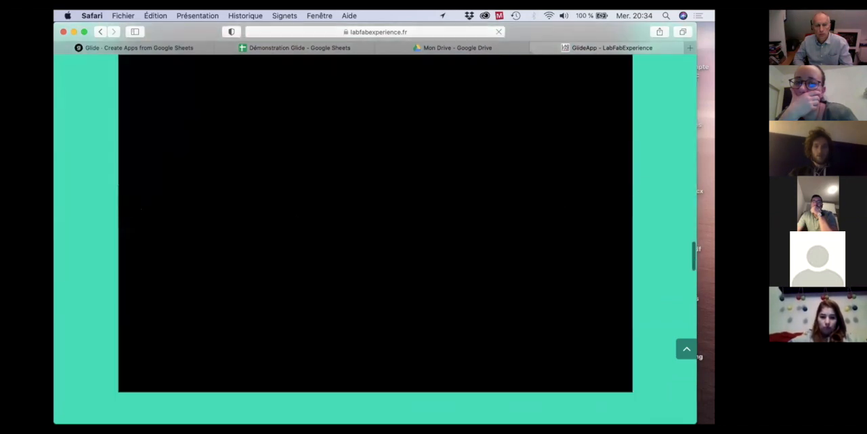
scroll(294, 209, down, 15)
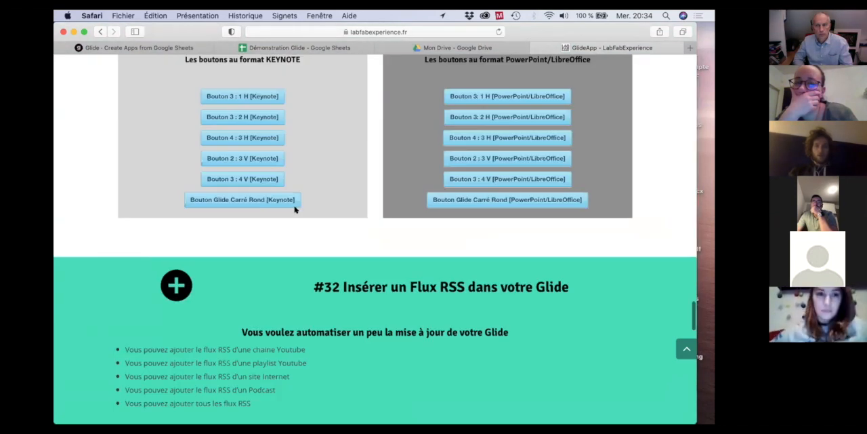
scroll(294, 208, down, 2)
Examine the #30 tutorial on creating Glide buttons and its Keynote and PowerPoint/LibreOffice template downloads.
scroll(294, 209, up, 5)
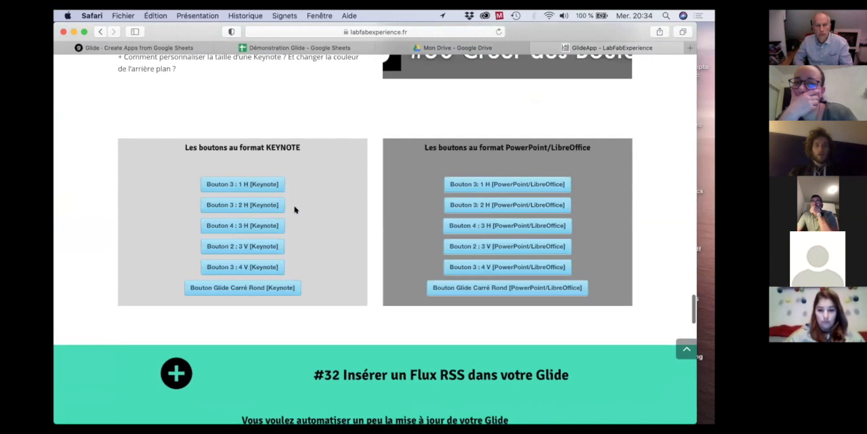
scroll(294, 209, up, 4)
scroll(294, 209, up, 1)
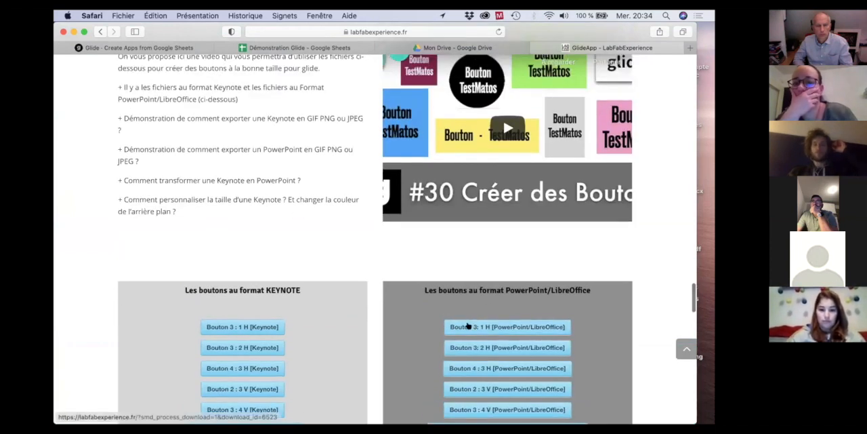
scroll(519, 233, down, 2)
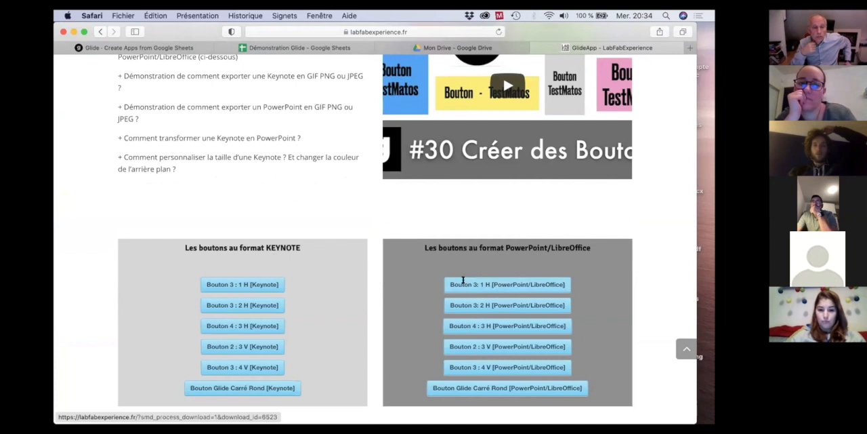
scroll(602, 149, up, 3)
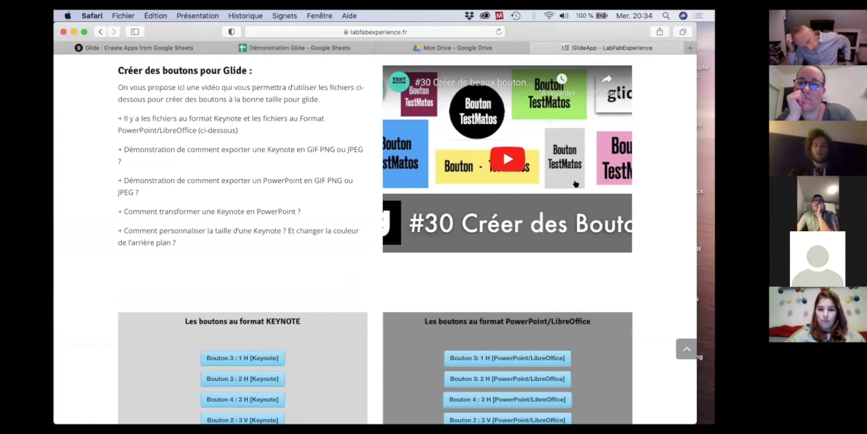
scroll(575, 184, down, 3)
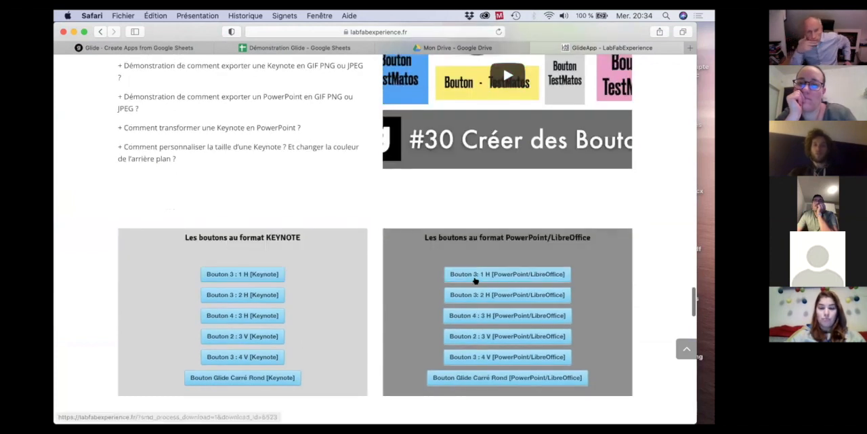
scroll(502, 334, down, 6)
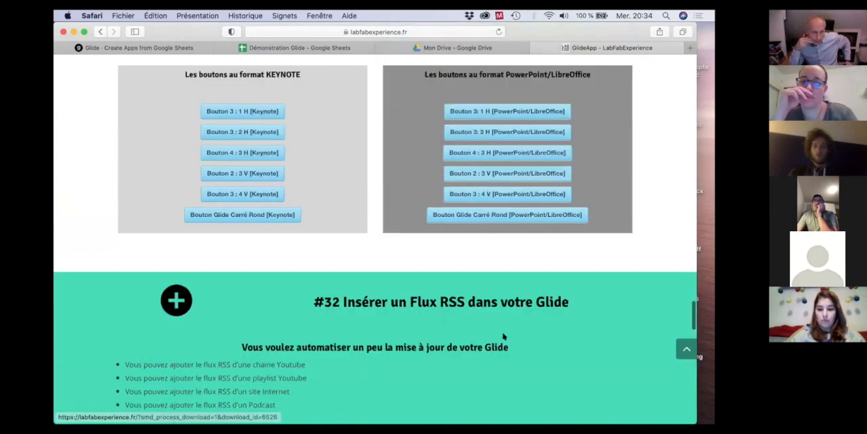
Open the full Répertoire d'applications Glide article featured at the end of the GlideApp page.
scroll(502, 332, down, 5)
scroll(502, 330, down, 15)
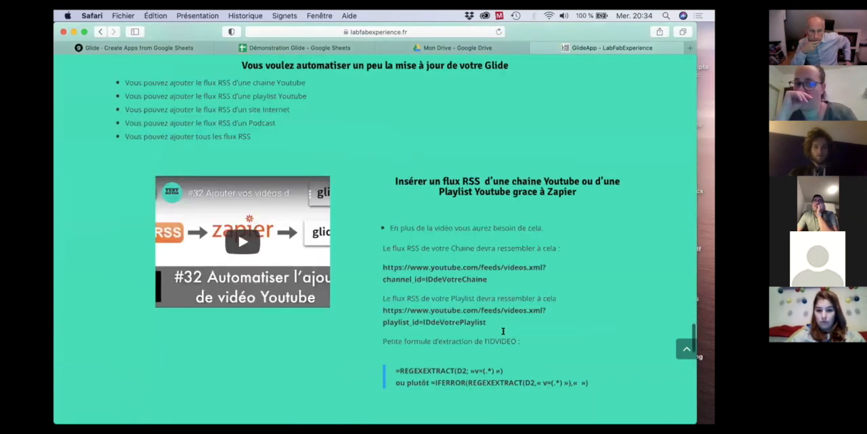
scroll(503, 330, down, 16)
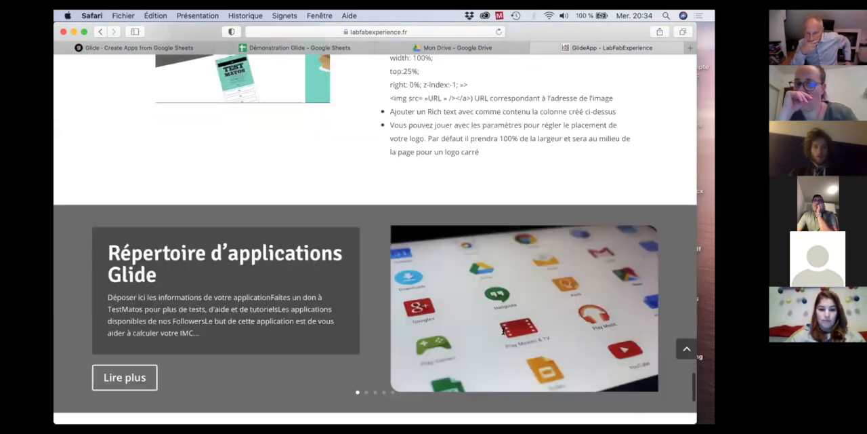
scroll(498, 330, up, 2)
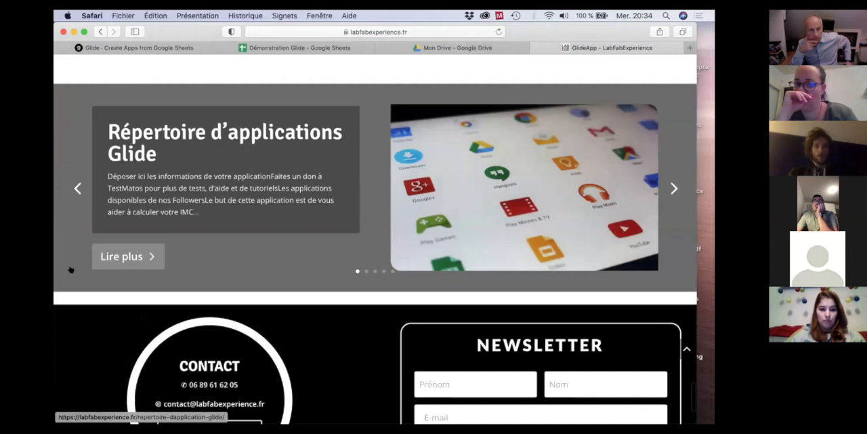
click(126, 256)
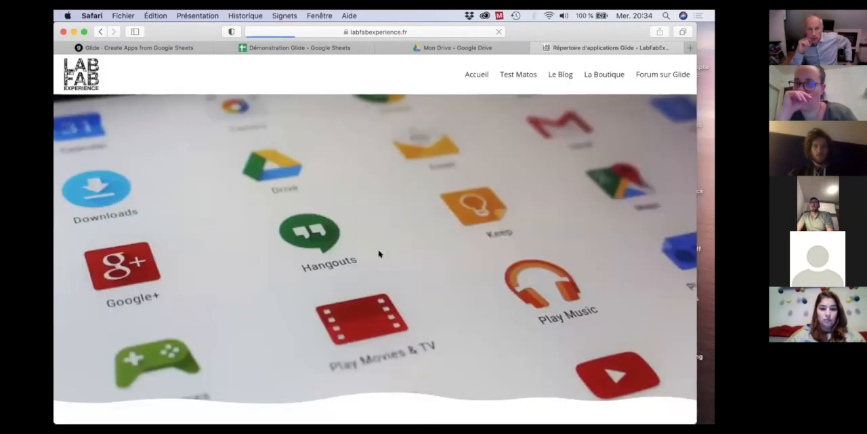
Examine the app submission form and the first page of the followers' available applications in the Glide directory.
scroll(379, 254, down, 5)
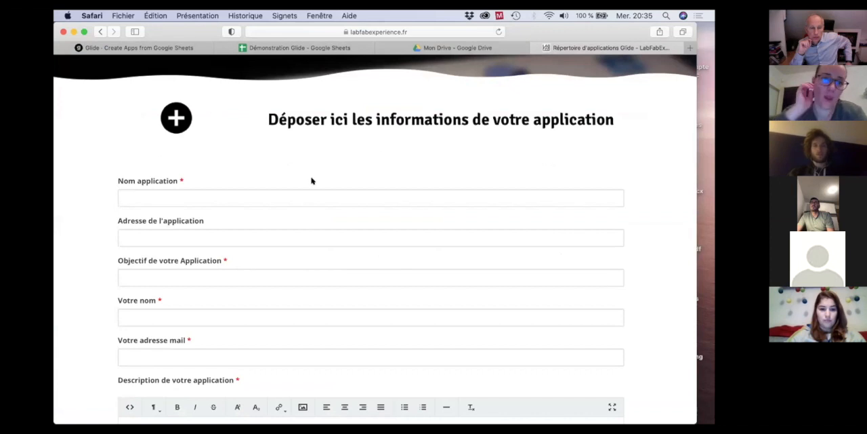
scroll(256, 294, down, 3)
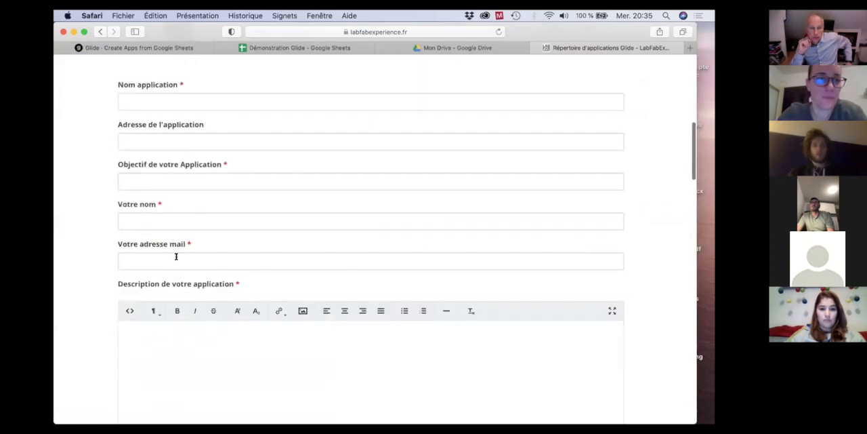
scroll(240, 257, down, 2)
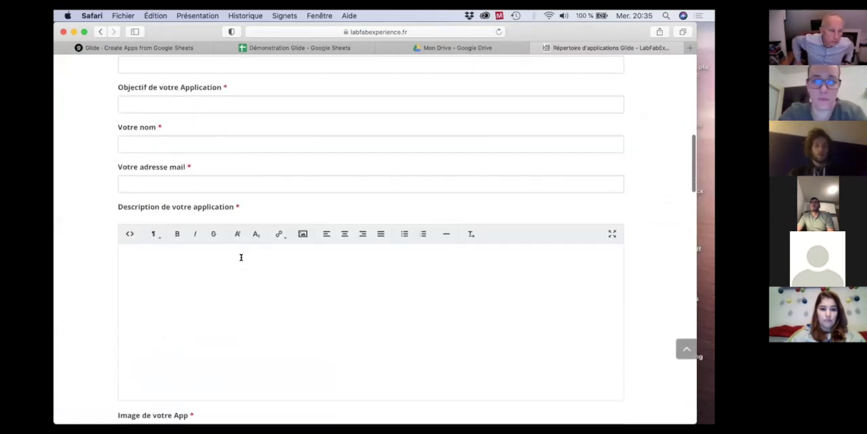
scroll(183, 119, up, 2)
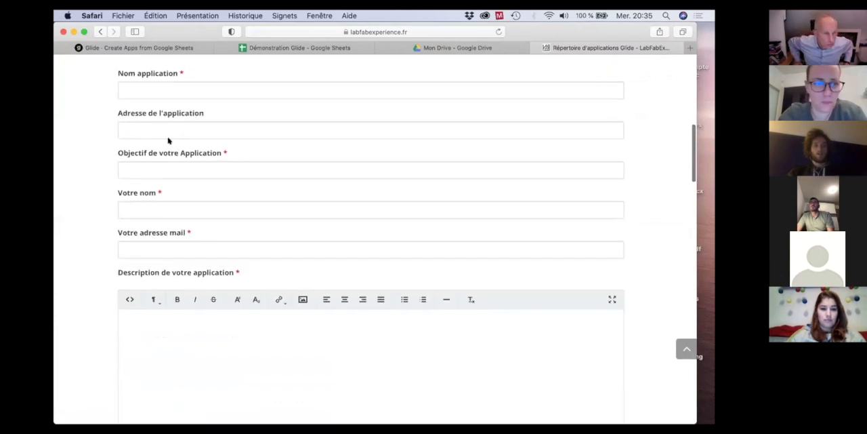
scroll(190, 186, down, 15)
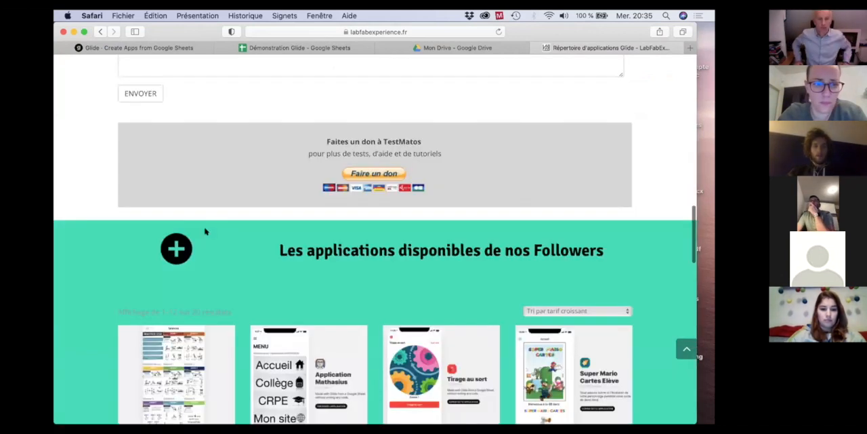
scroll(206, 232, down, 4)
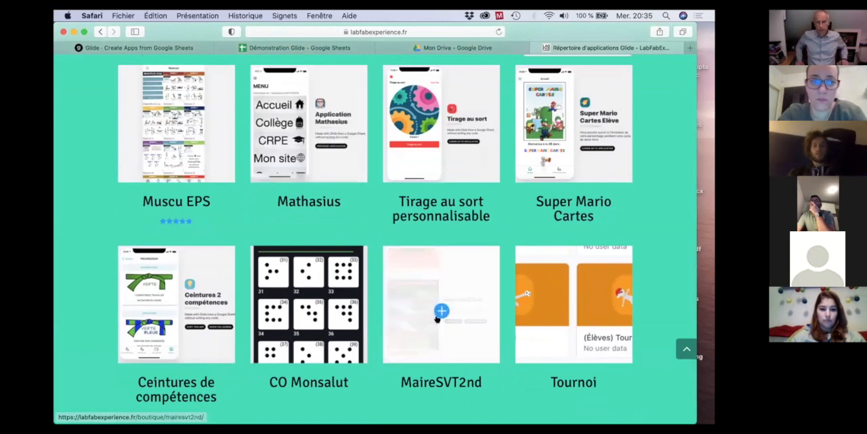
scroll(437, 319, down, 5)
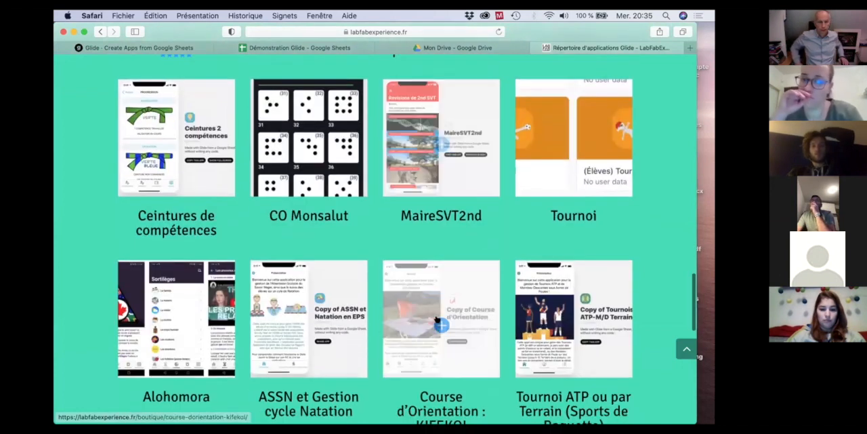
scroll(437, 319, down, 1)
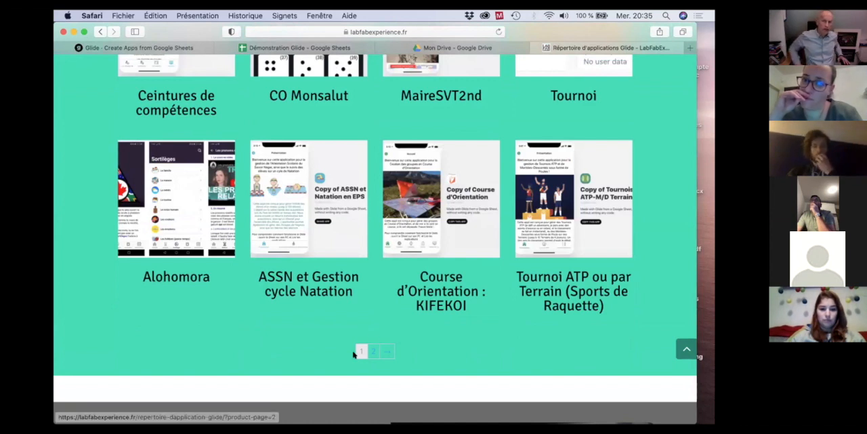
Go to the second page of the followers' applications and look through the apps listed there.
click(385, 350)
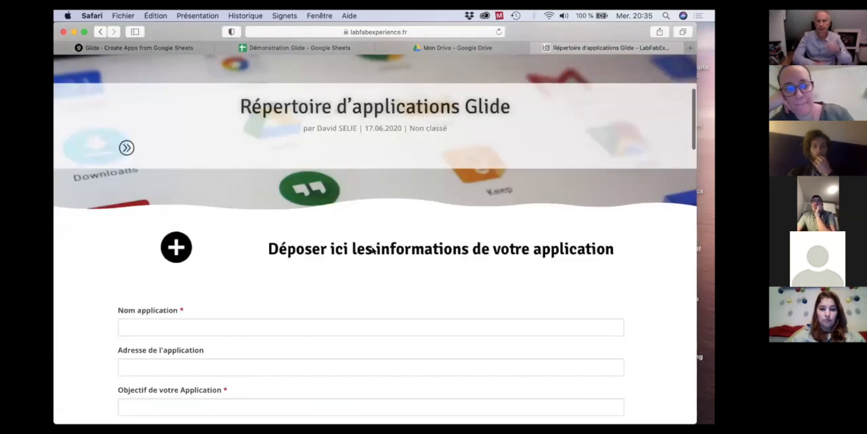
scroll(371, 250, down, 15)
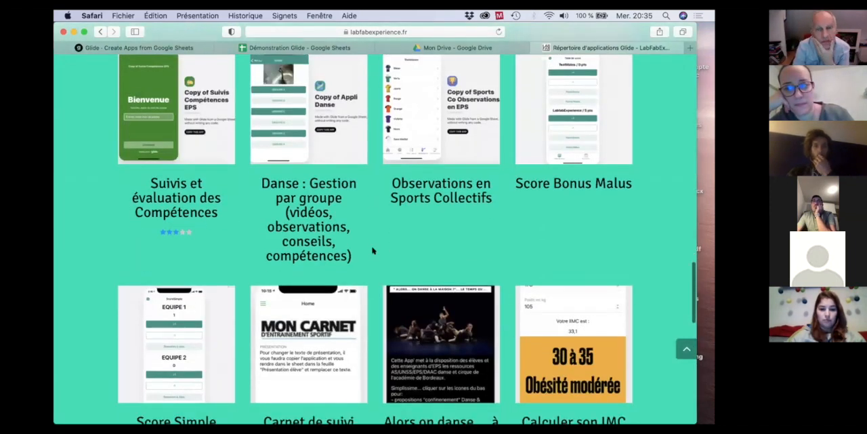
scroll(371, 250, down, 1)
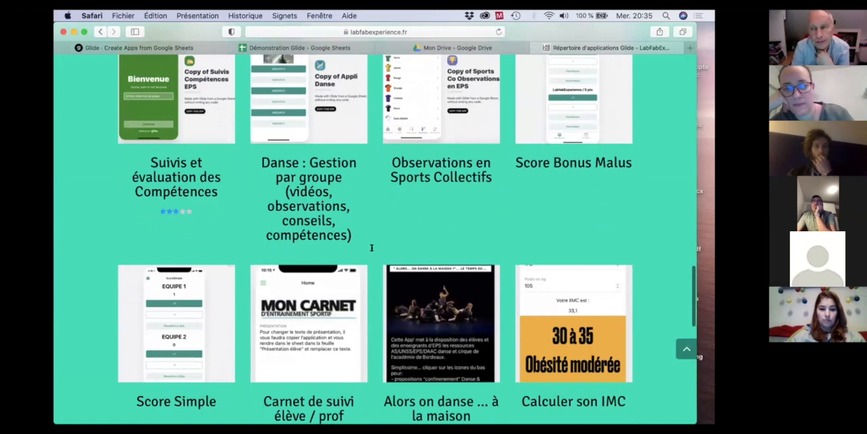
drag(372, 255, 370, 263)
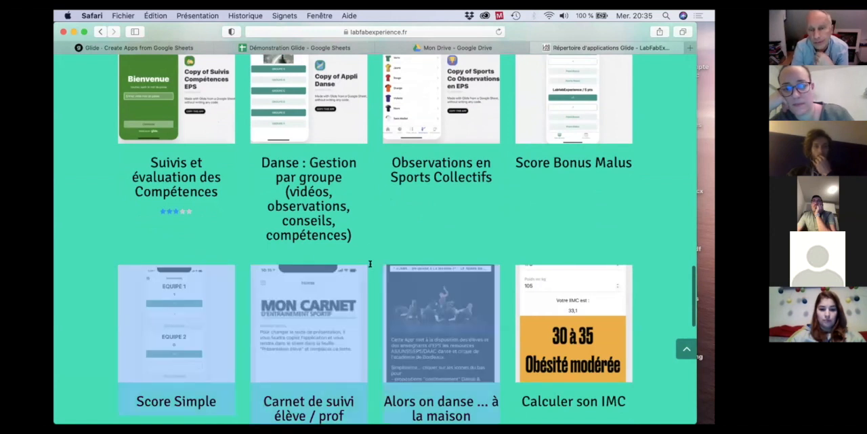
click(645, 215)
scroll(645, 215, down, 3)
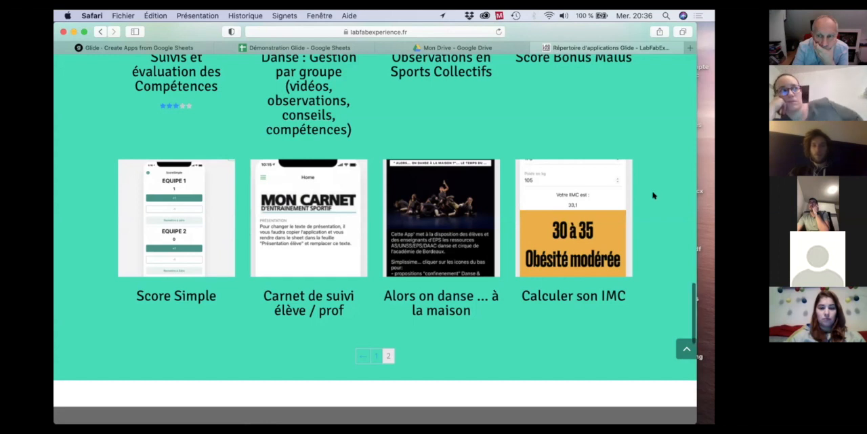
scroll(654, 195, up, 1)
scroll(654, 195, up, 5)
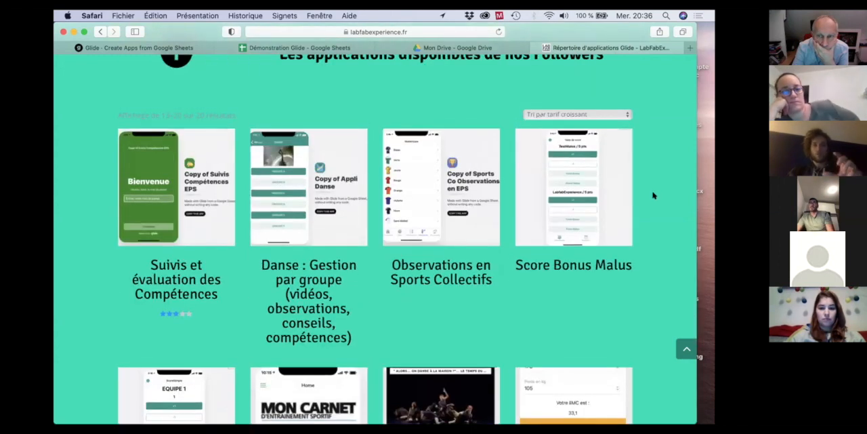
Copy the Répertoire d'applications Glide page address and paste it as the LabFabExperience link in the Démonstration Glide spreadsheet.
scroll(384, 18, up, 3)
click(390, 28)
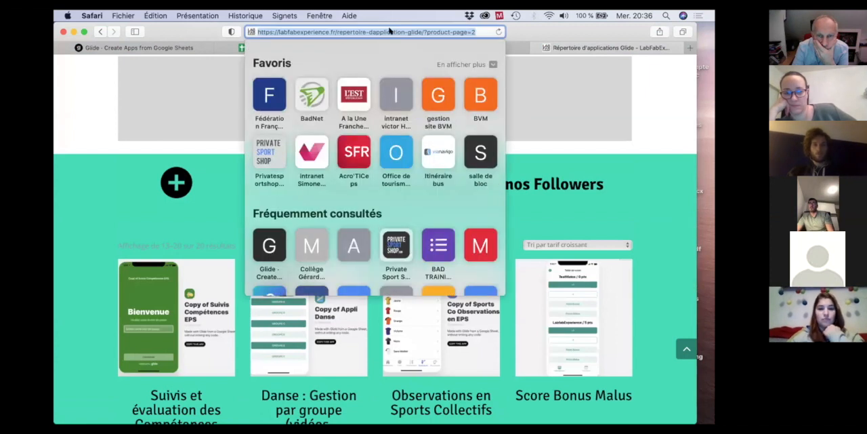
key(super+c)
click(299, 48)
click(228, 172)
key(super+v)
click(282, 238)
click(454, 232)
Open the DÉMO GLIDE app for editing in Glide and go to the LabFabExperience entry under RESSOURCES.
click(152, 47)
scroll(333, 215, down, 5)
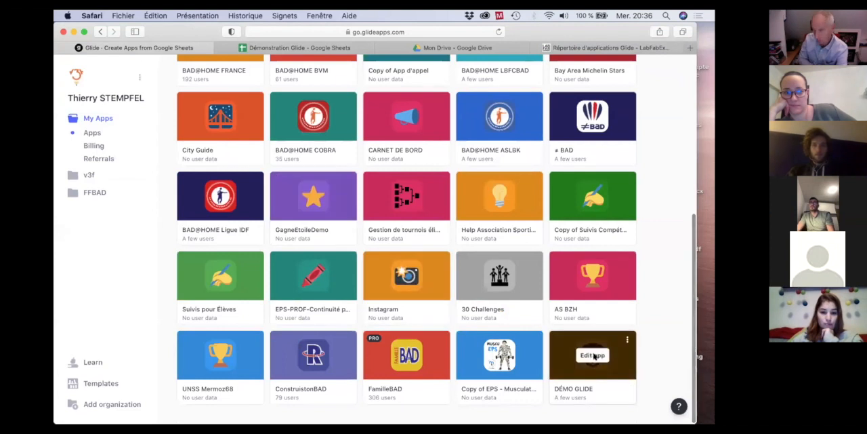
click(594, 355)
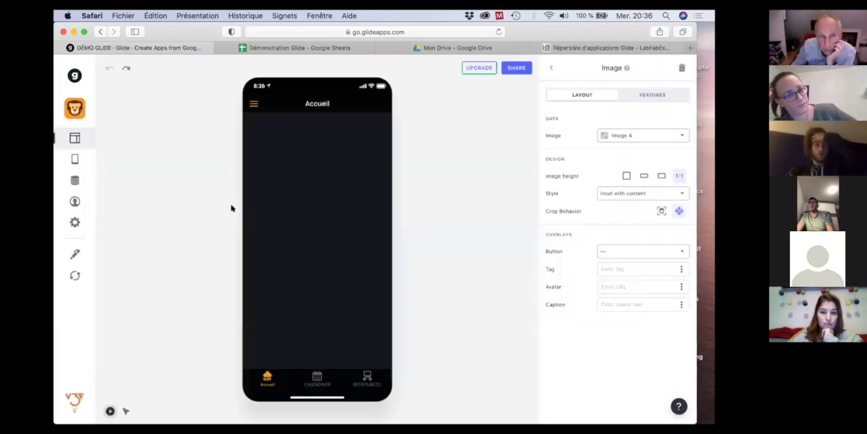
click(367, 378)
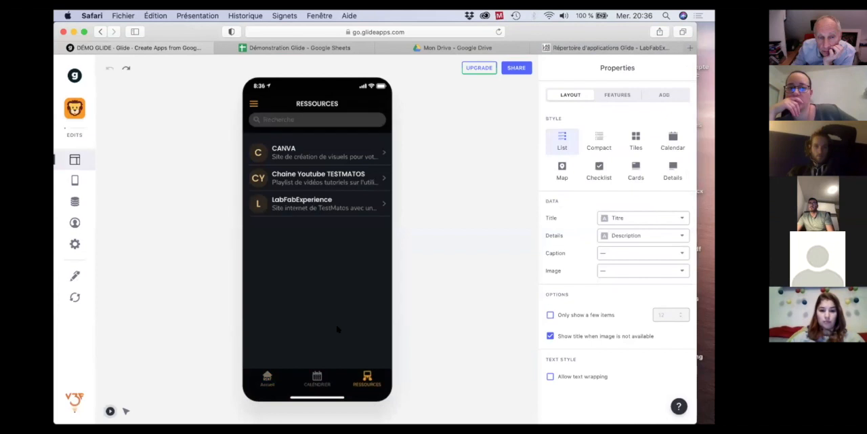
click(291, 200)
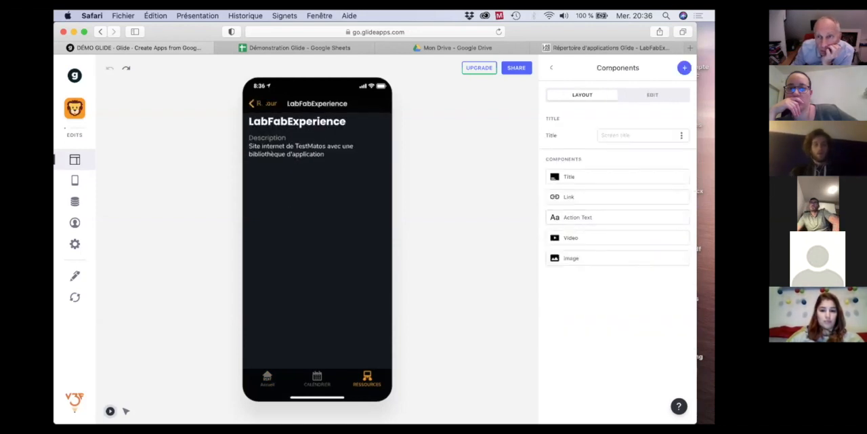
click(257, 103)
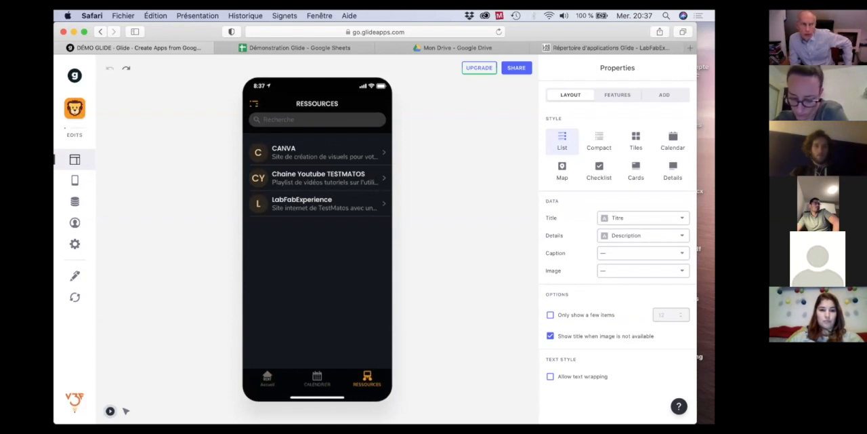
click(333, 206)
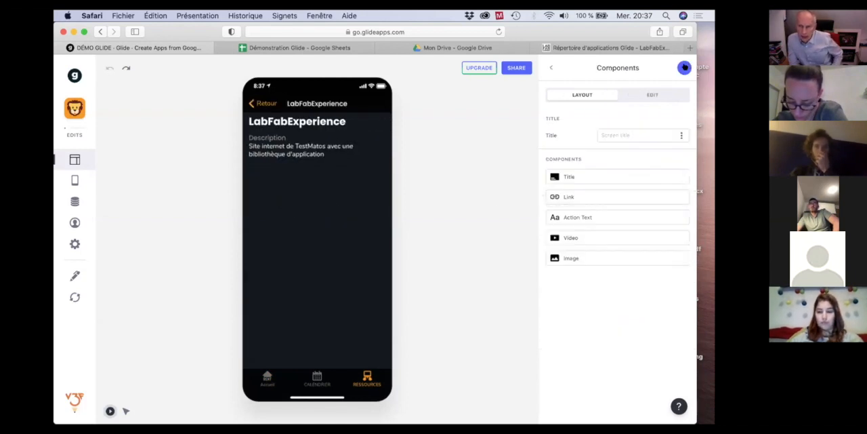
Add a Webview component to the LabFabExperience screen and dismiss the Pro component notice.
click(684, 67)
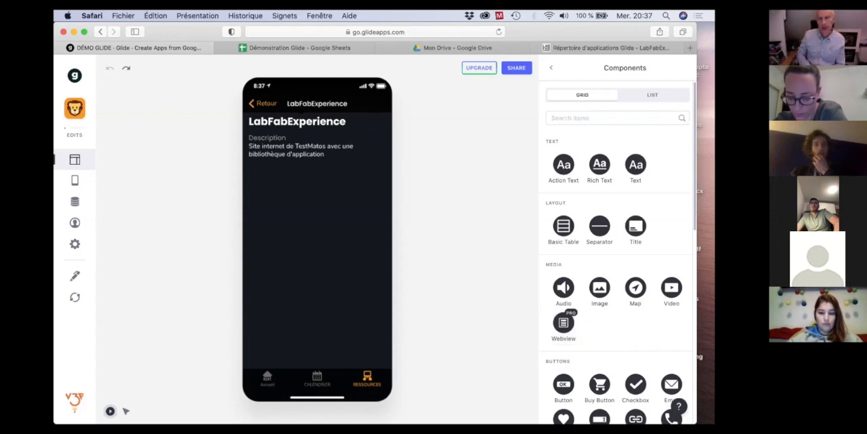
click(263, 104)
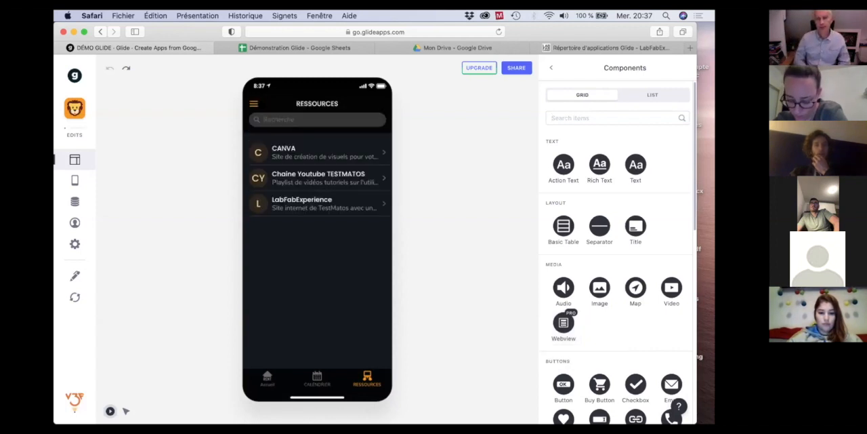
click(317, 206)
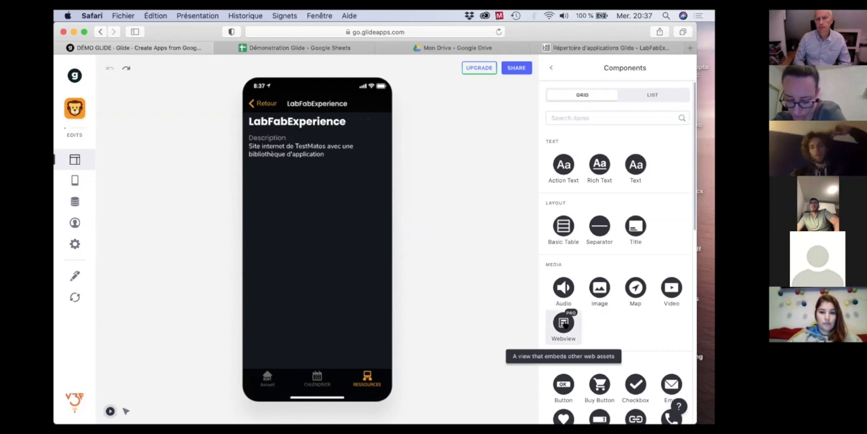
click(563, 324)
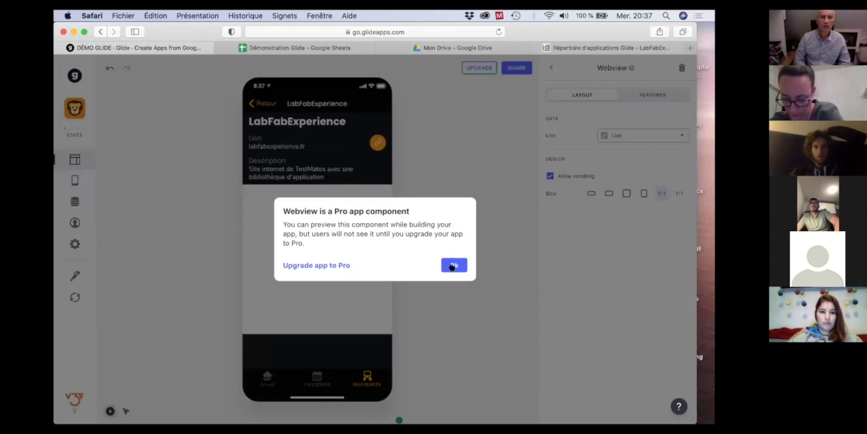
click(453, 266)
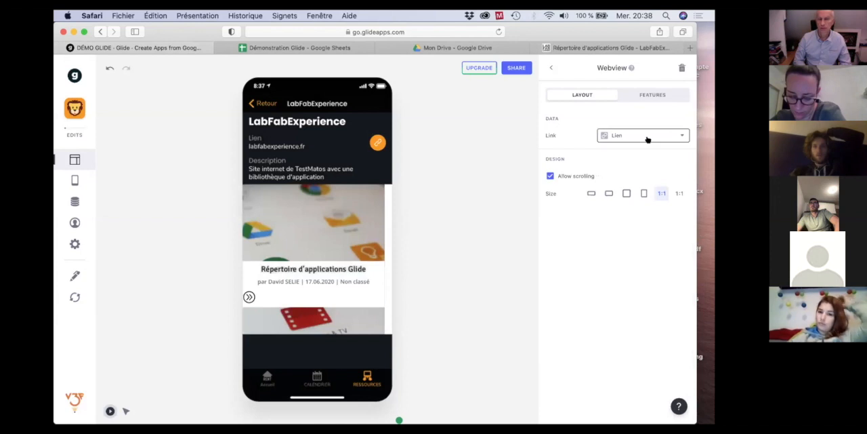
Browse the LabFabExperience directory page embedded in the app preview, down to the followers' available applications.
click(330, 264)
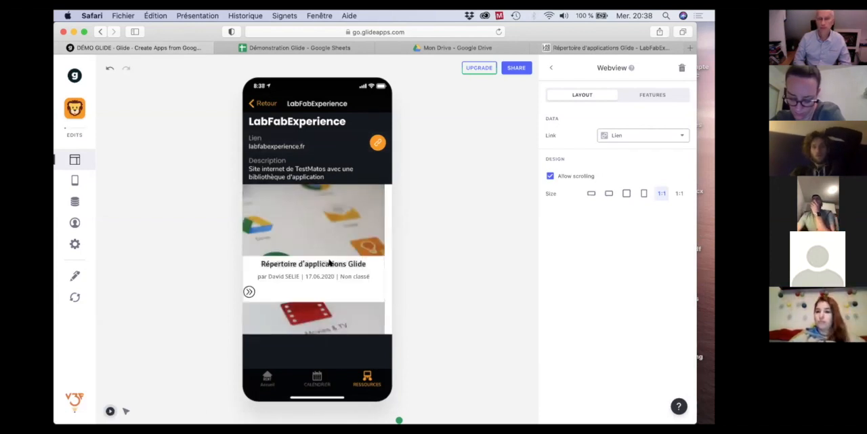
scroll(329, 262, down, 5)
scroll(330, 262, down, 10)
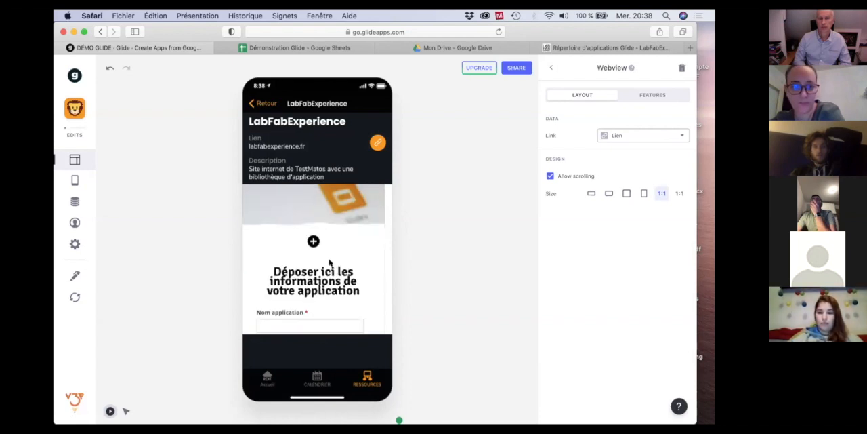
scroll(330, 262, down, 10)
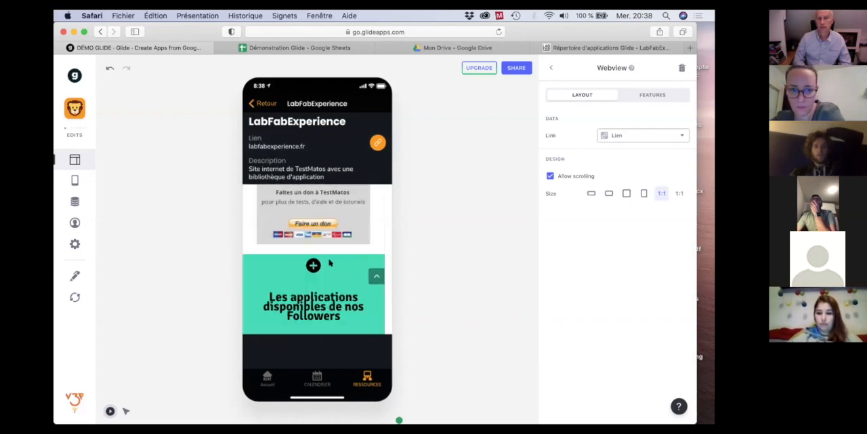
click(328, 264)
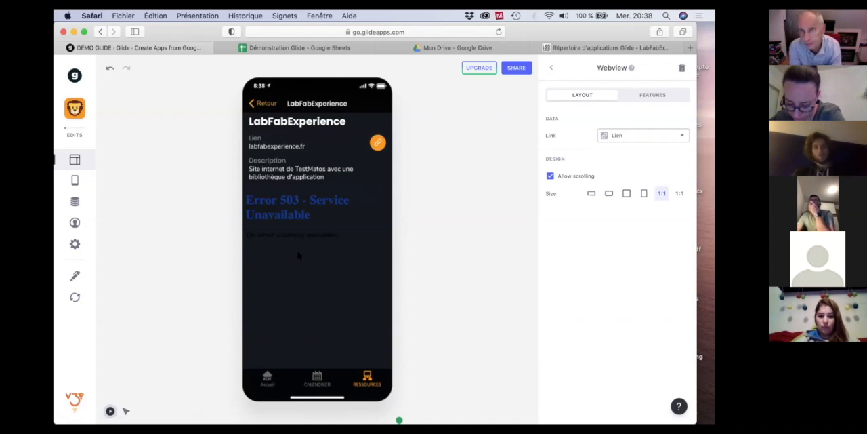
Try other Webview sizes, including Large and the square format.
click(679, 194)
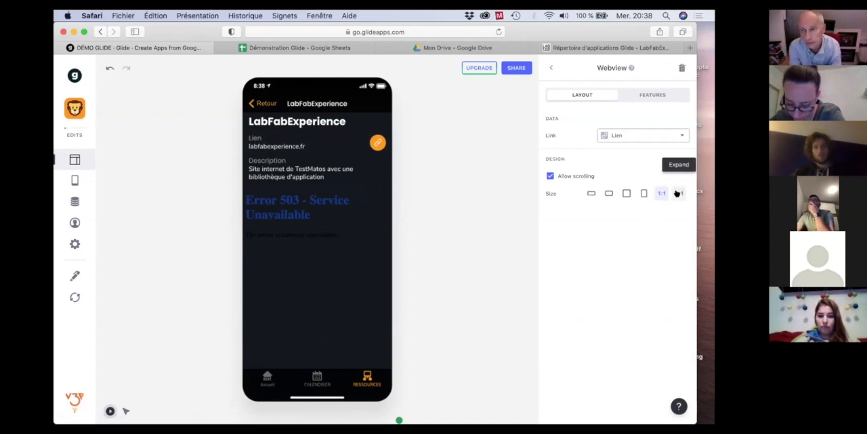
click(641, 195)
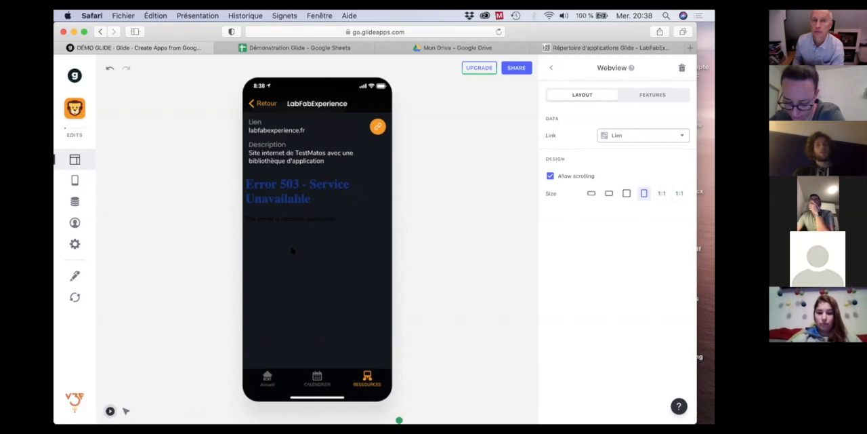
click(551, 176)
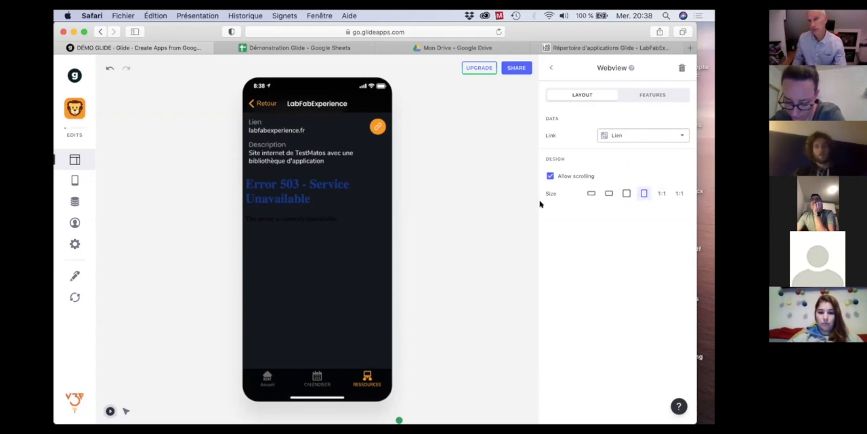
click(626, 194)
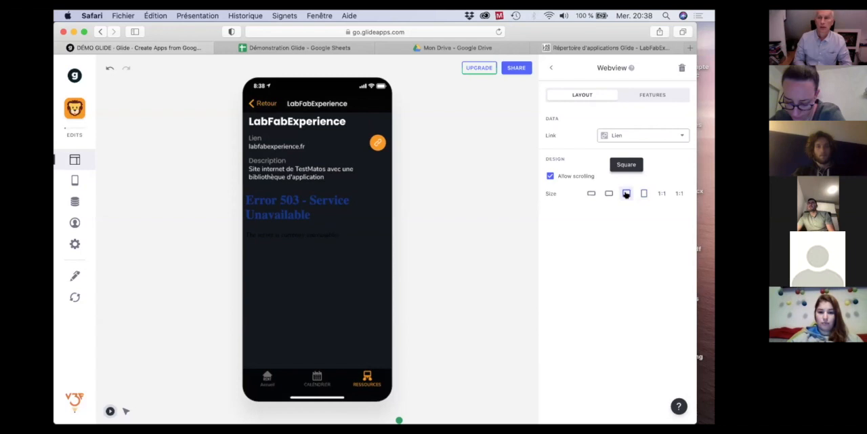
Delete the Webview component from the LabFabExperience screen.
click(551, 67)
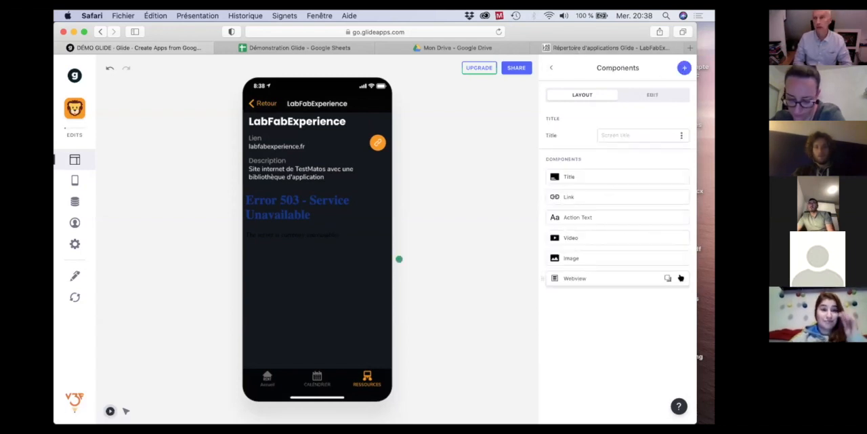
click(679, 277)
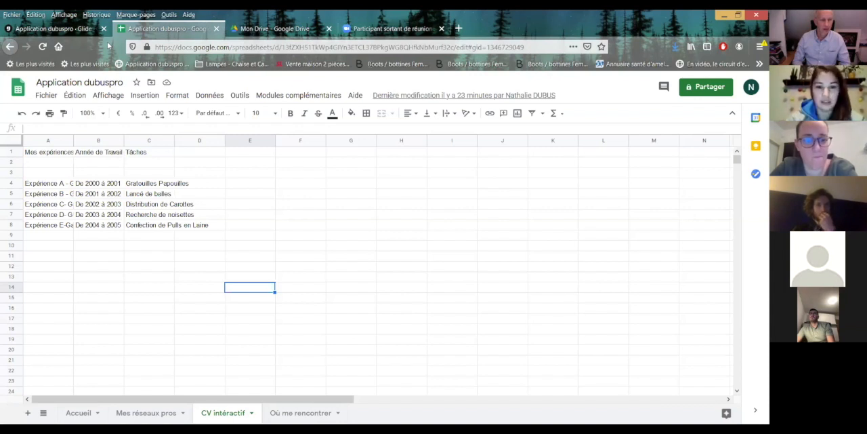
Examine the participant's Glide app: its Accueil, Mes réseaux Pro and New Tab screens and the Mon CV en 1 clic entry.
click(53, 29)
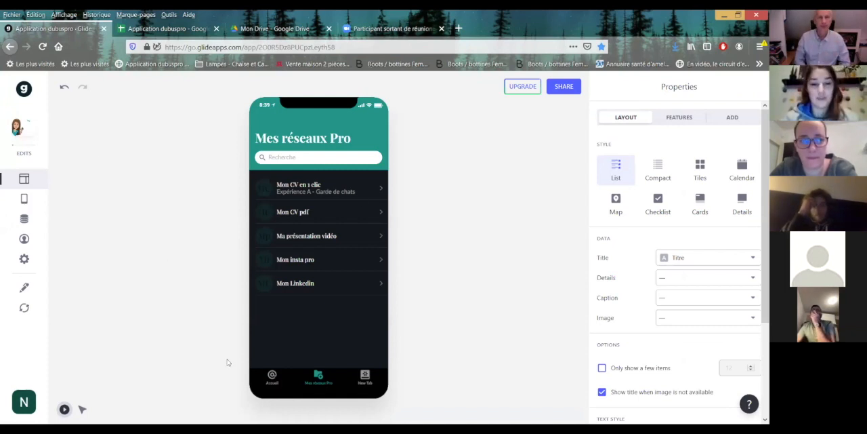
click(271, 379)
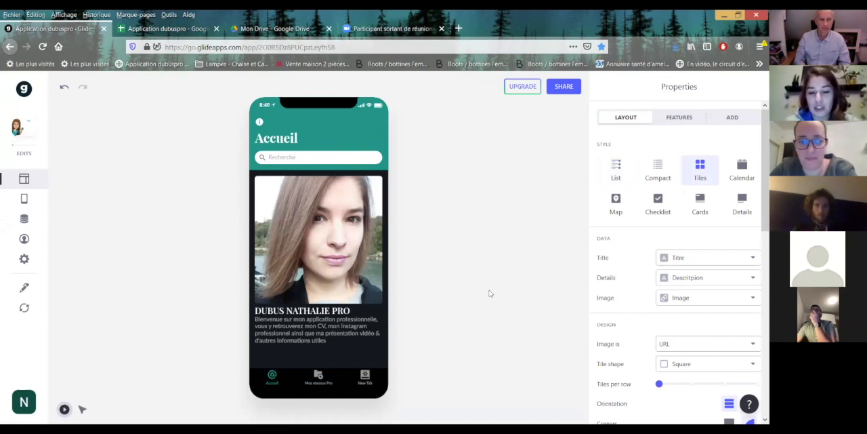
click(319, 376)
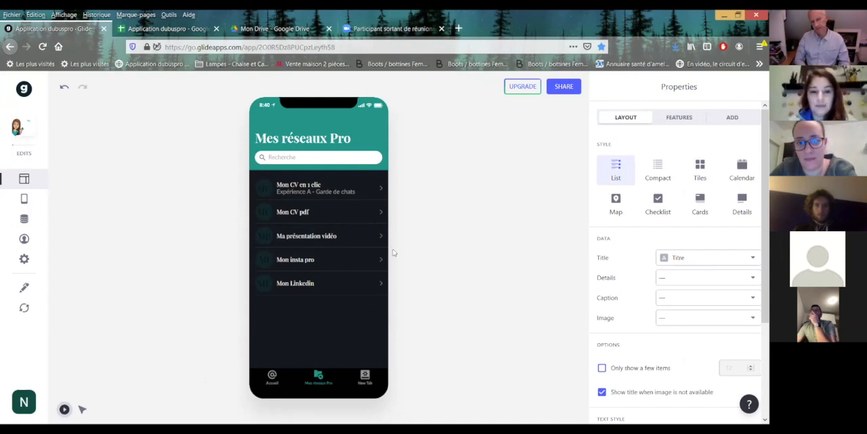
click(381, 190)
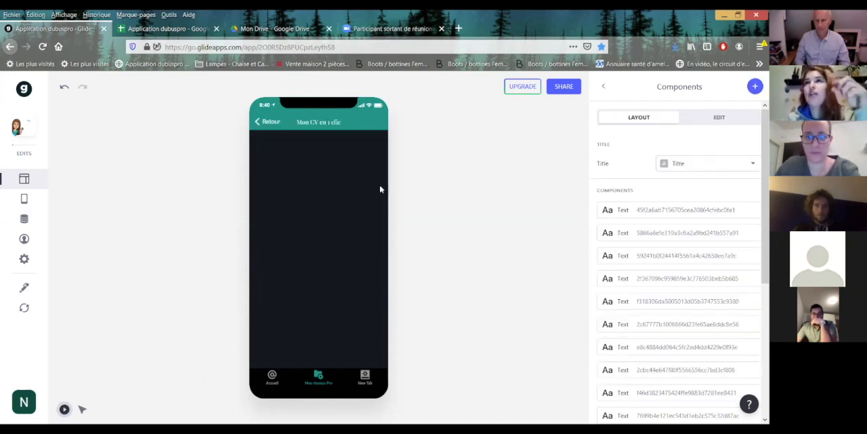
click(364, 374)
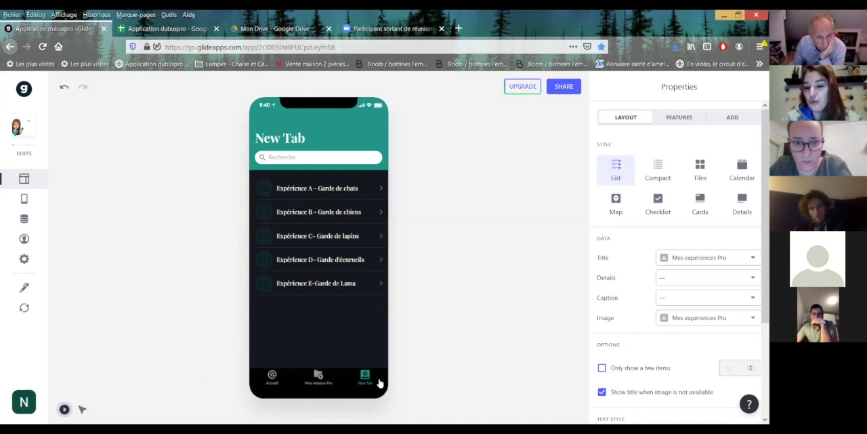
click(318, 376)
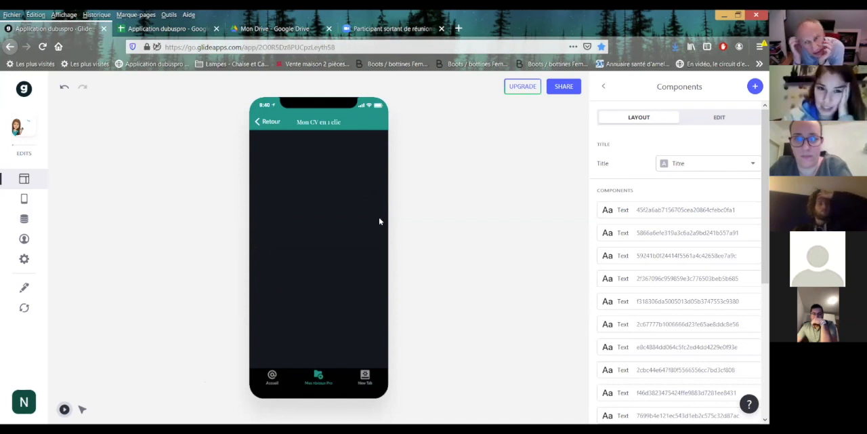
Examine the app's source spreadsheet, comparing the Accueil, Mes réseaux pros and CV intéractif sheets and highlighting the experience data in A1:D8.
click(164, 29)
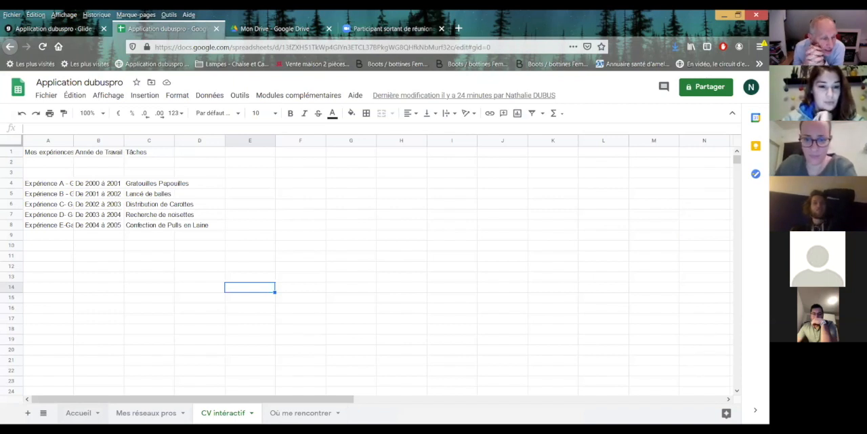
click(79, 413)
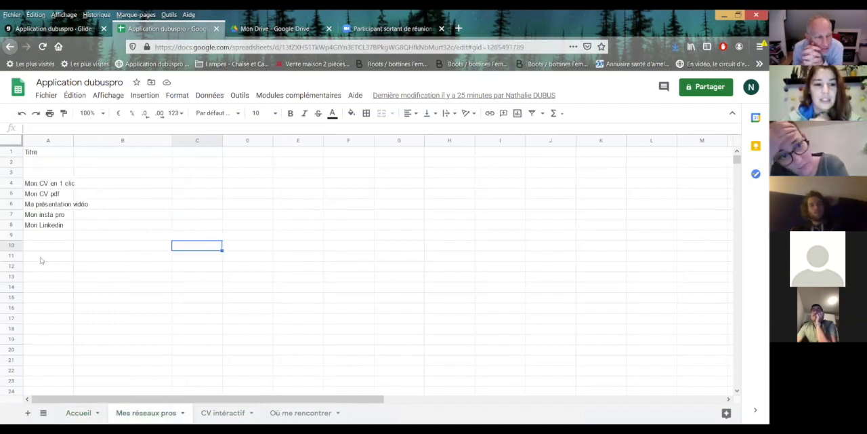
click(223, 412)
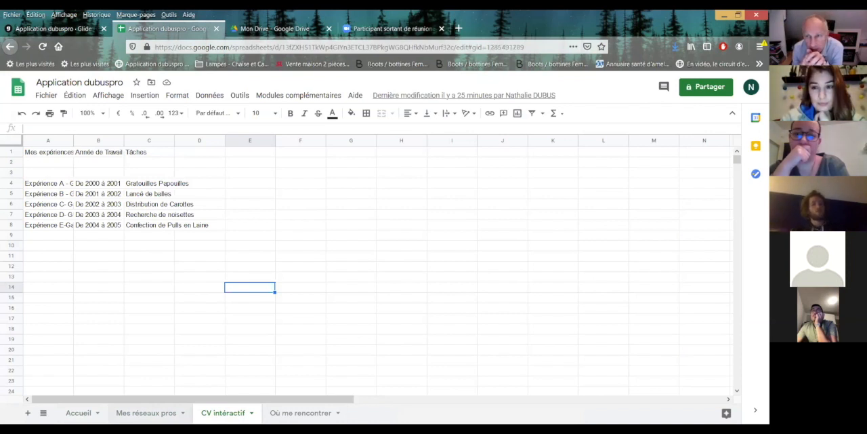
click(146, 413)
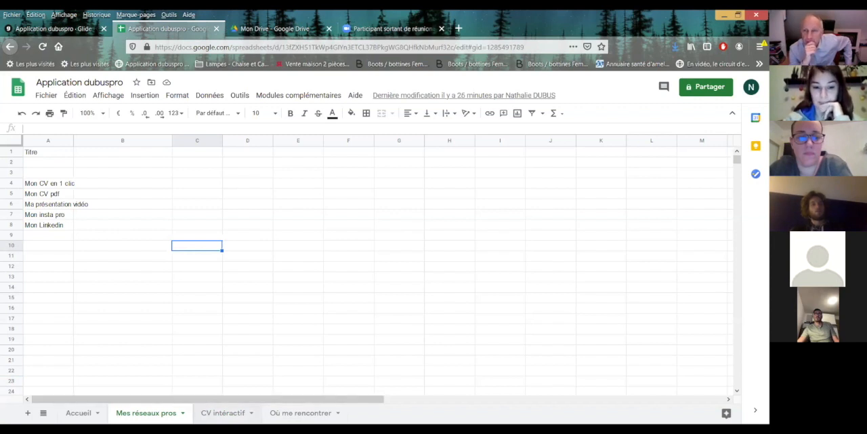
click(223, 413)
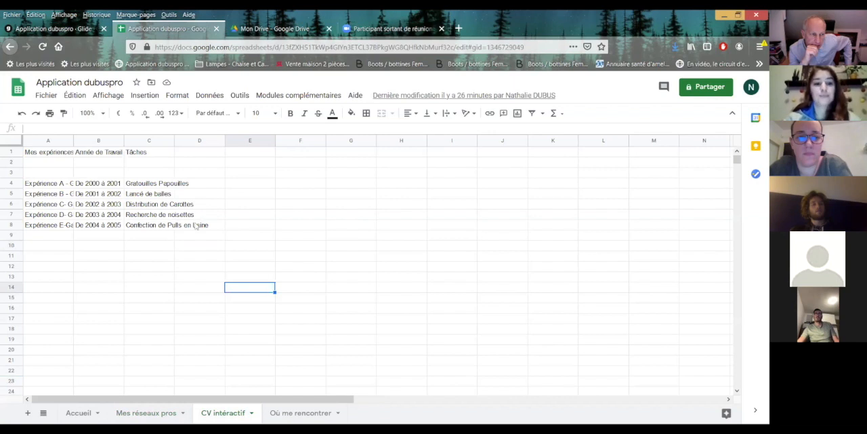
drag(196, 227, 33, 154)
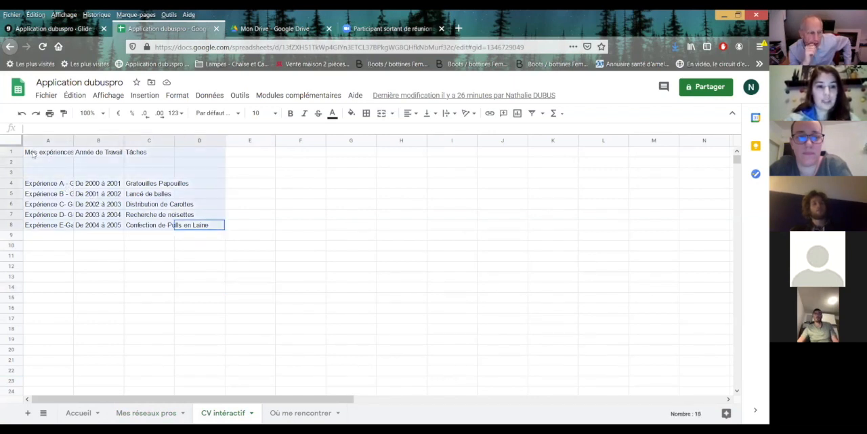
click(292, 237)
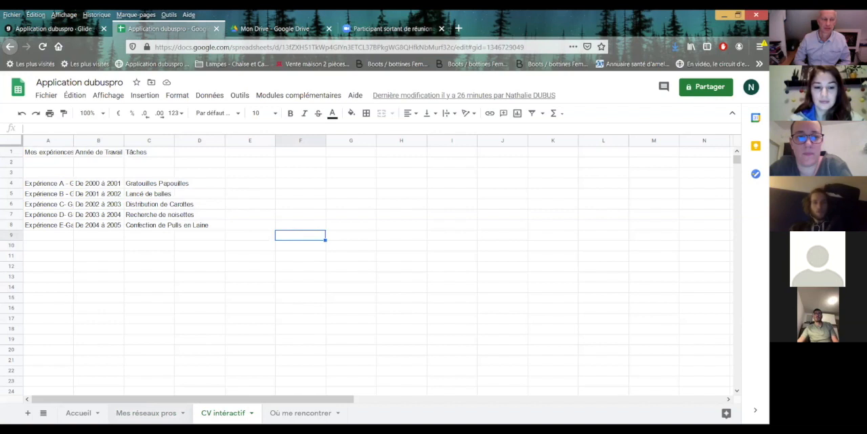
Enter "Expérience A" as the header in cell B1 of the Mes réseaux pros sheet.
click(146, 411)
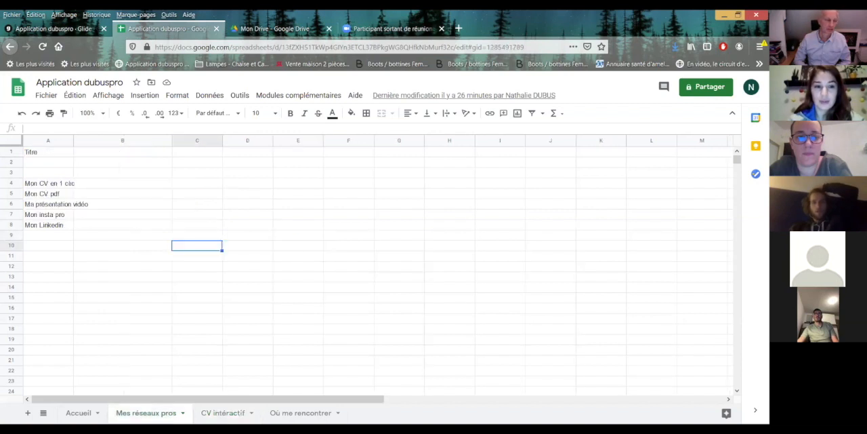
click(143, 156)
text(E)
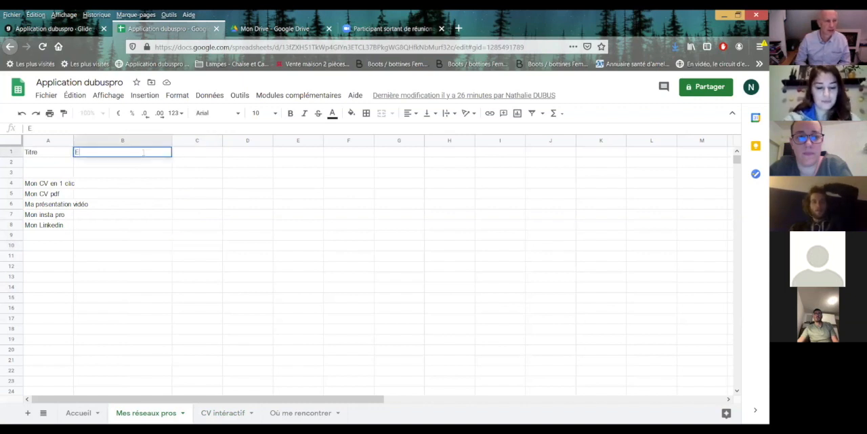
text(xéérience A)
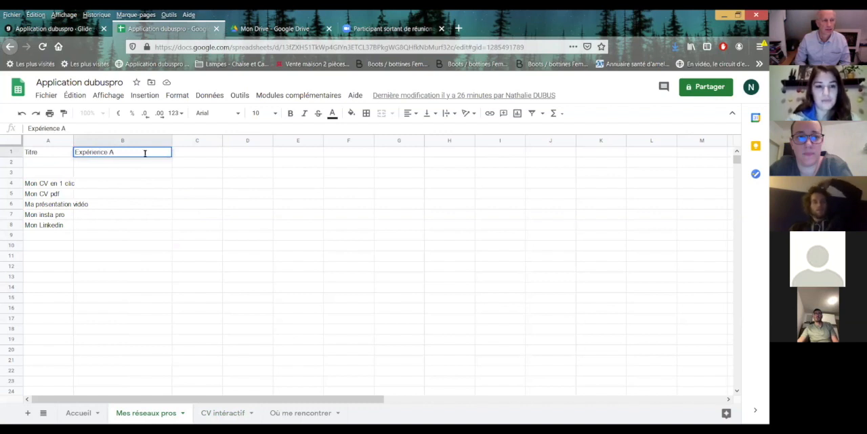
click(121, 188)
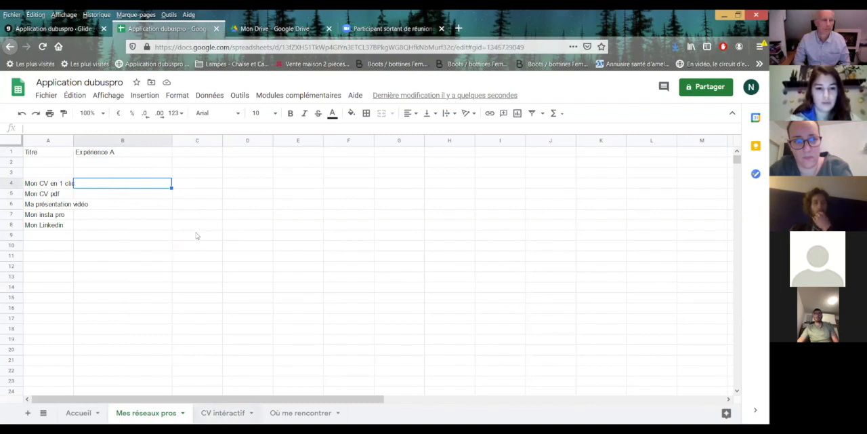
Copy "Expérience A - Garde de chats" from cell A4 of CV intéractif into cells B1 and B4 of Mes réseaux pros.
click(223, 413)
click(154, 187)
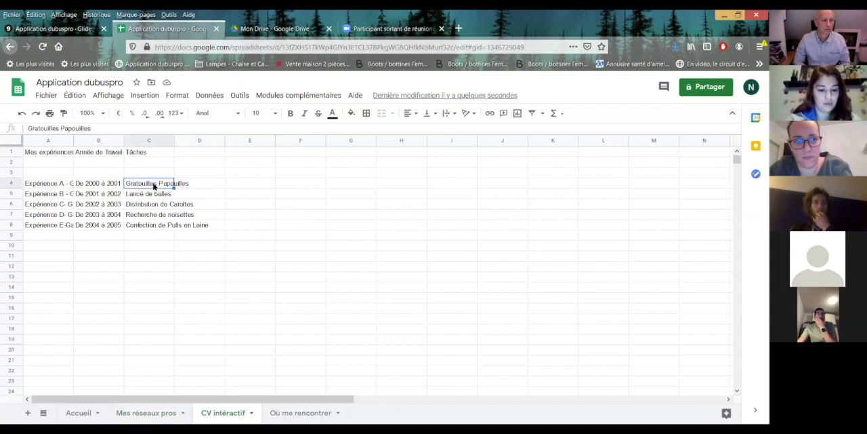
click(66, 188)
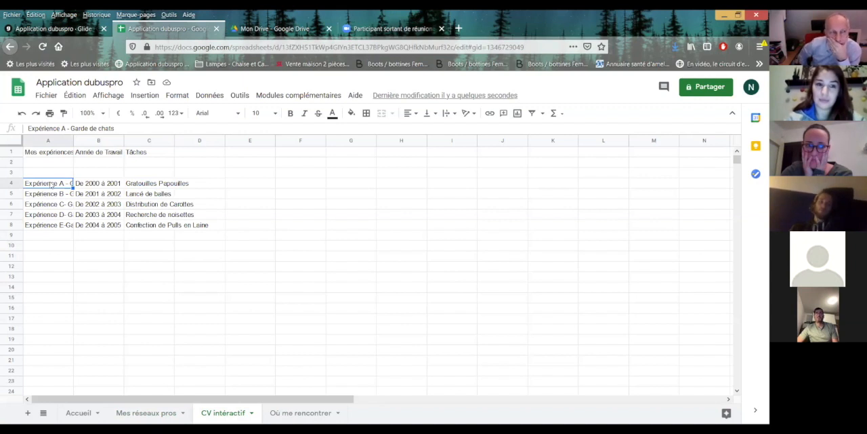
key(ctrl+c)
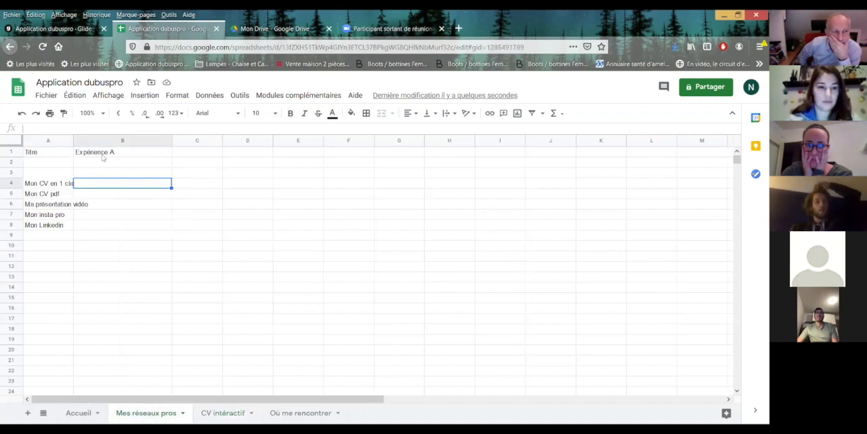
click(103, 155)
key(ctrl+v)
click(103, 185)
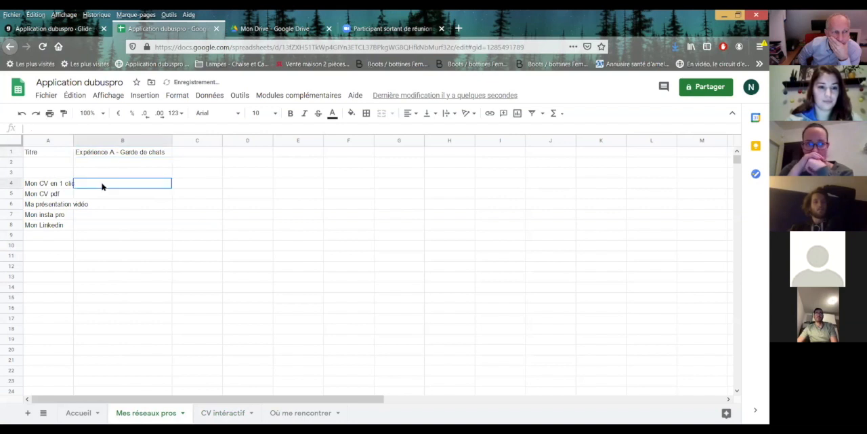
key(ctrl+v)
Set the column headers in B1:D1 of Mes réseaux pros to Titre 1, Date 1 and Détail 1.
click(106, 153)
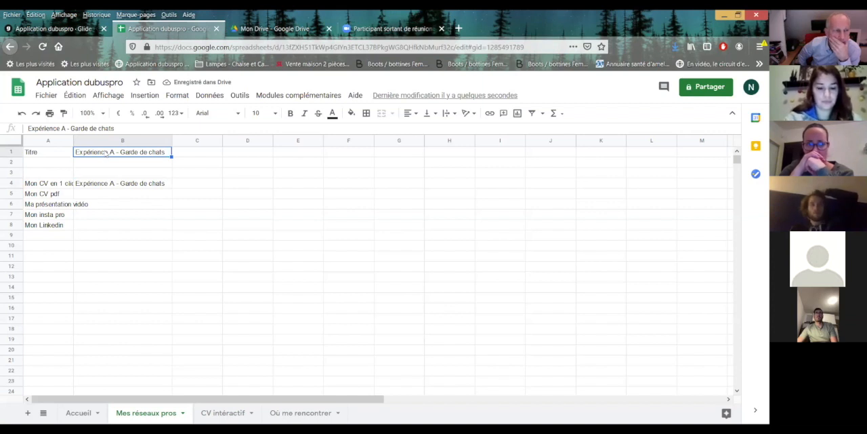
text(Titre)
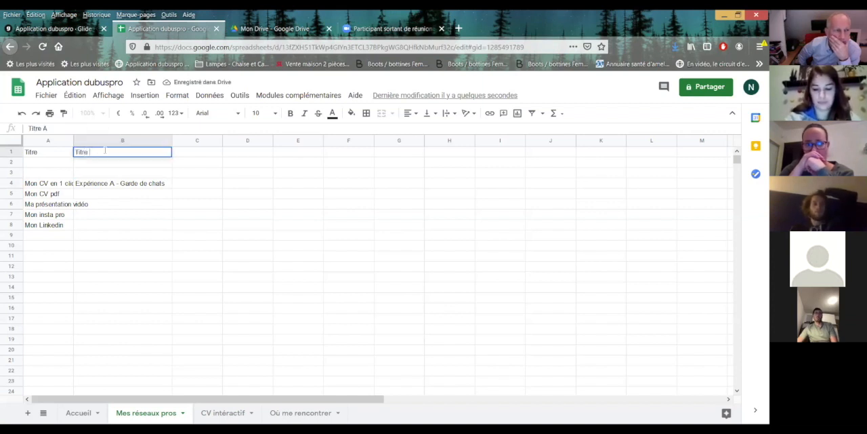
text( 1)
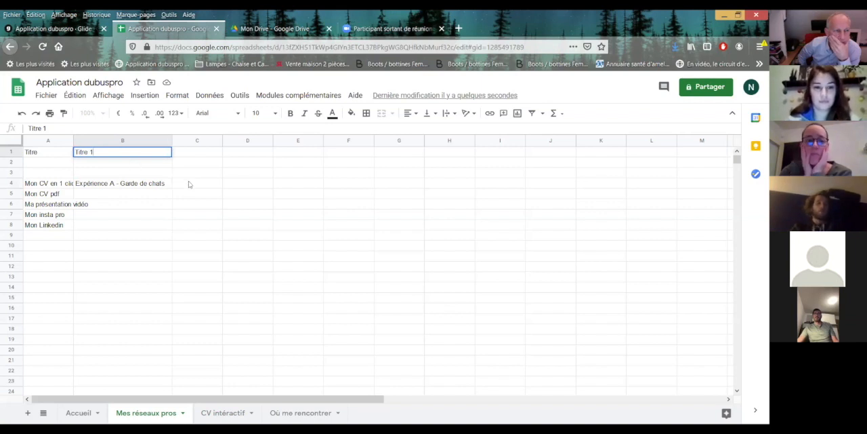
click(183, 156)
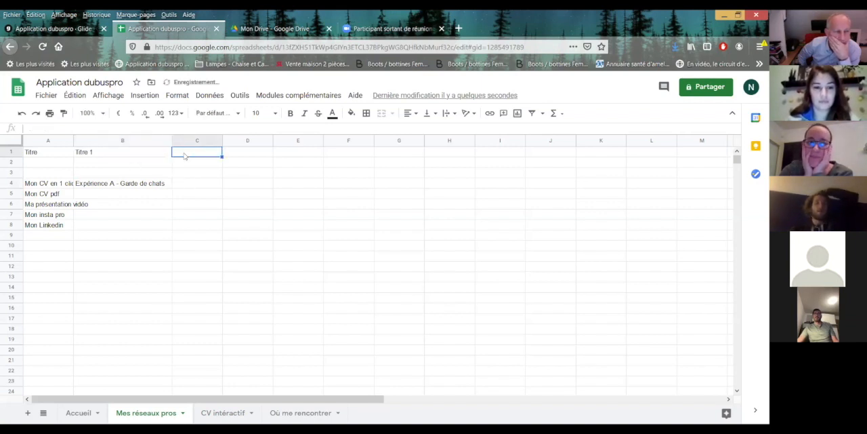
text(Dat)
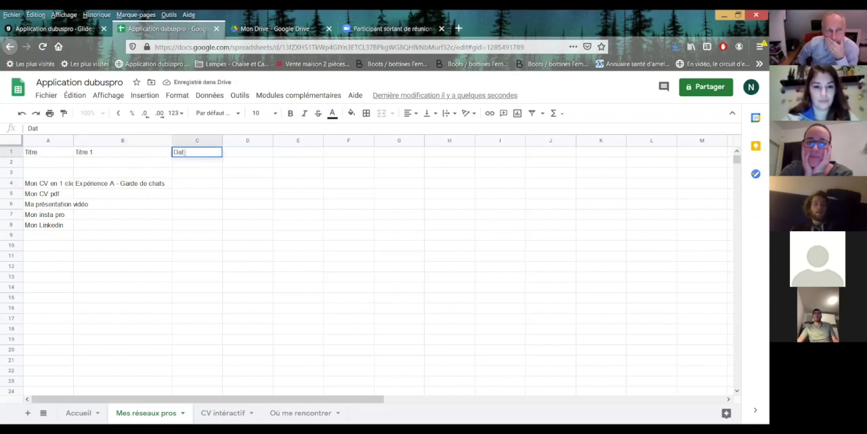
text(e 1)
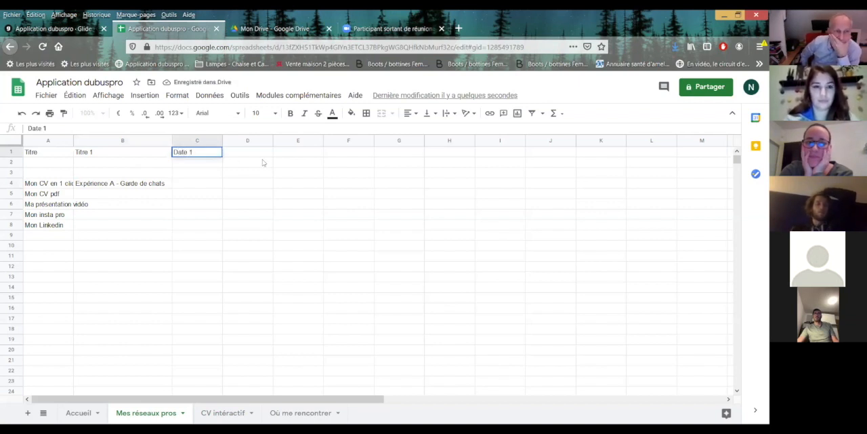
key(Tab)
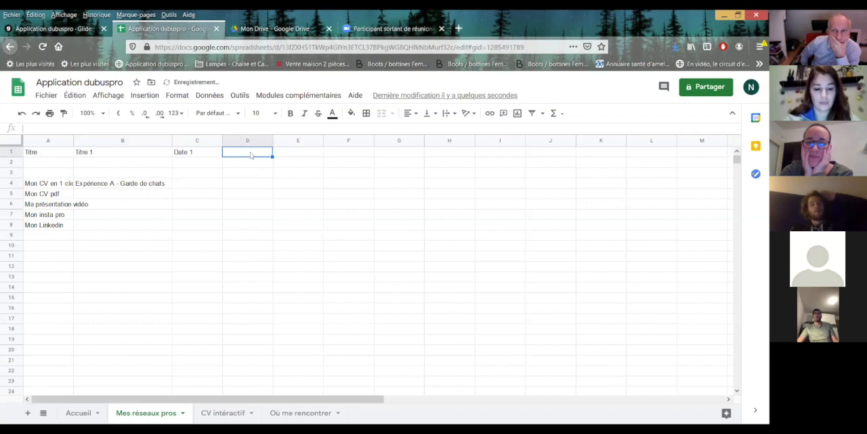
text(Détail 1)
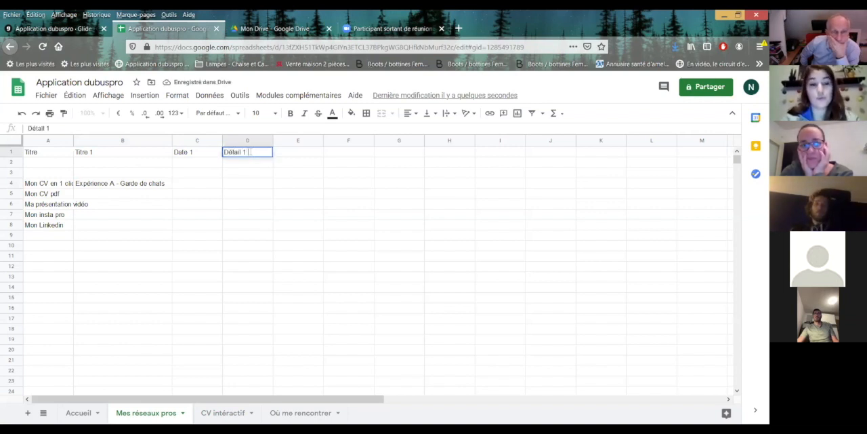
click(299, 166)
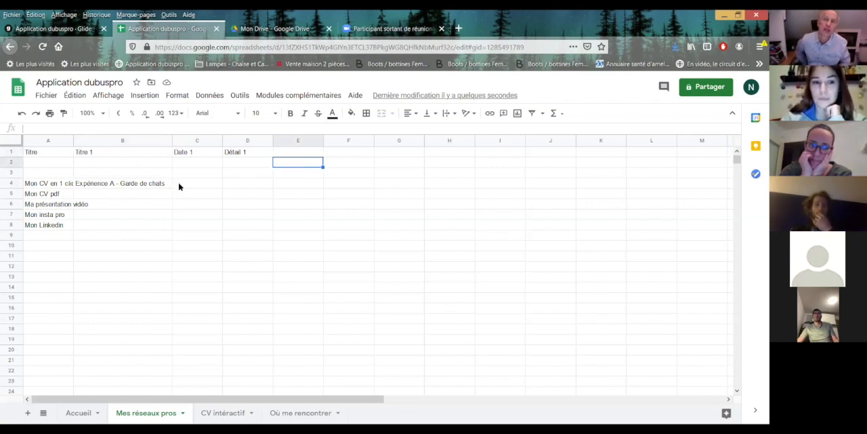
drag(145, 187, 274, 185)
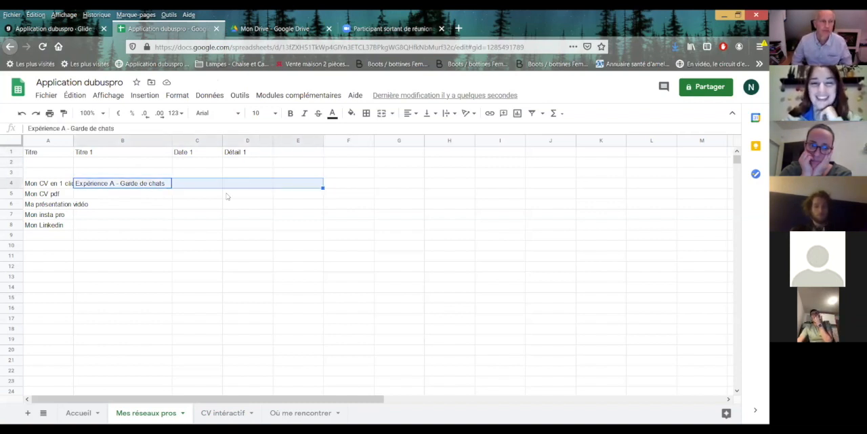
click(227, 196)
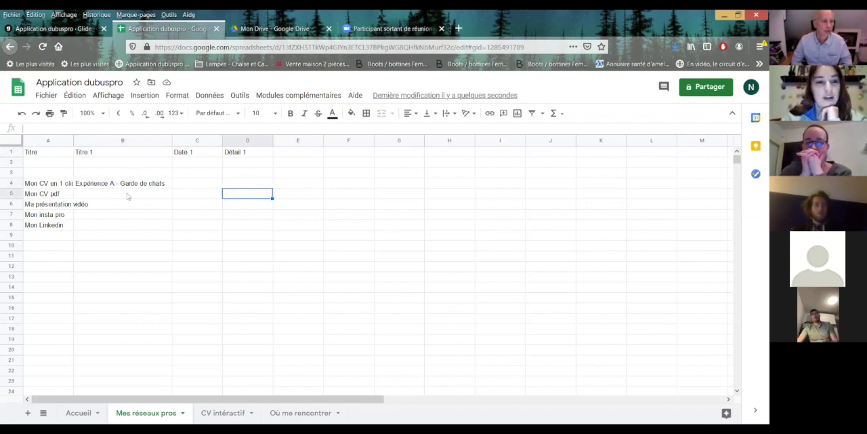
Switch to the Glide app, reload its sheet data and accept automatically adding components for the new columns.
click(49, 29)
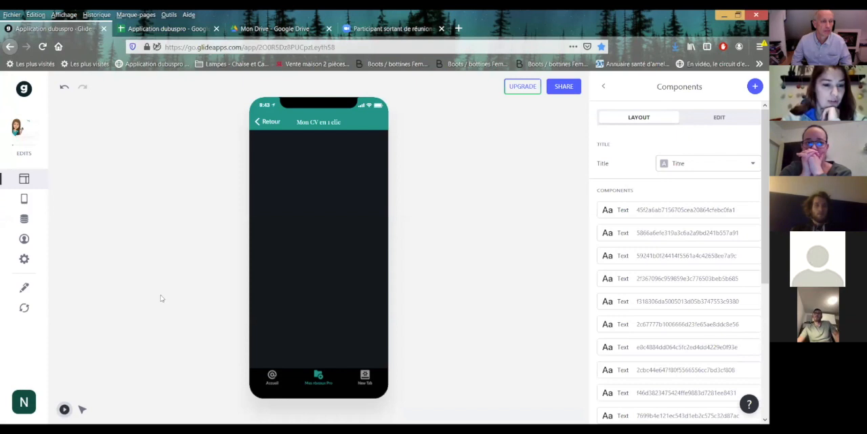
click(24, 311)
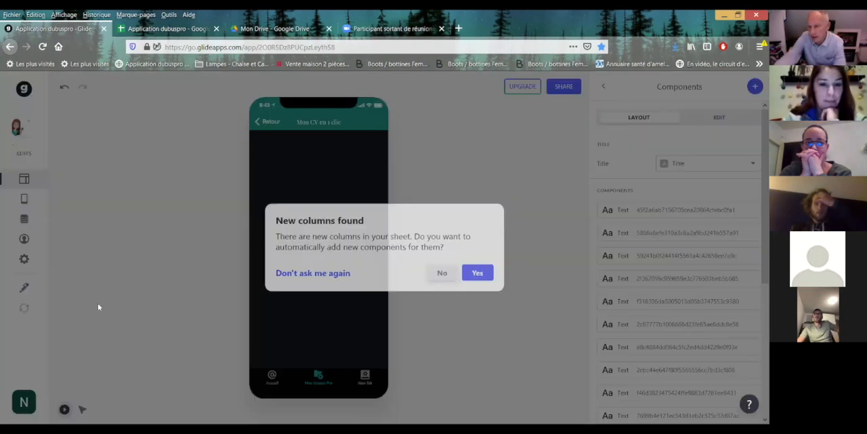
click(475, 277)
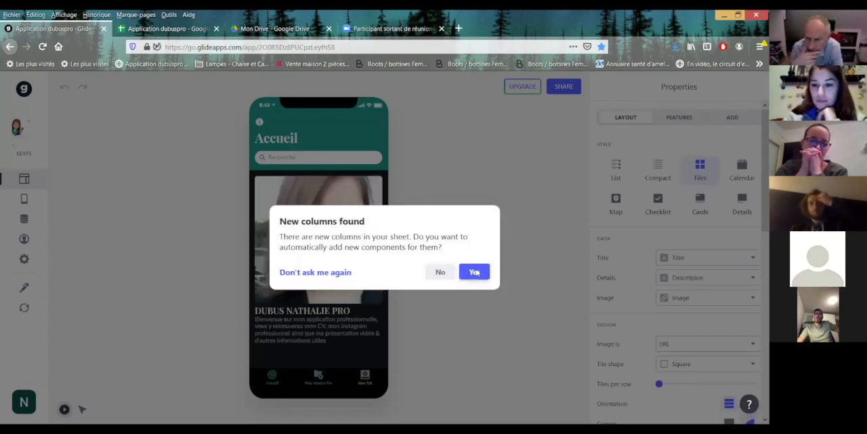
click(477, 273)
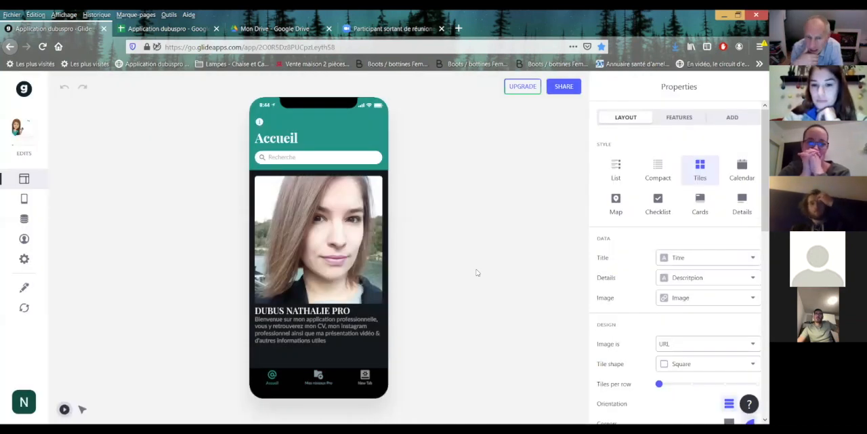
Examine the Mes réseaux Pro list and the Mon CV en 1 clic details in the app preview.
click(318, 377)
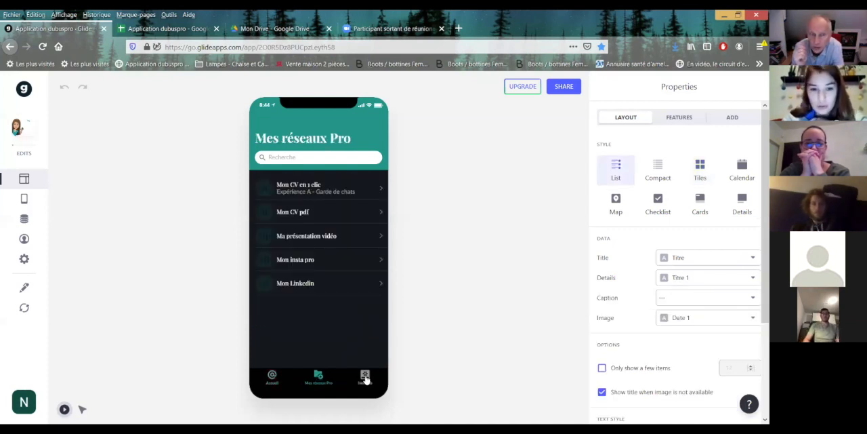
click(381, 192)
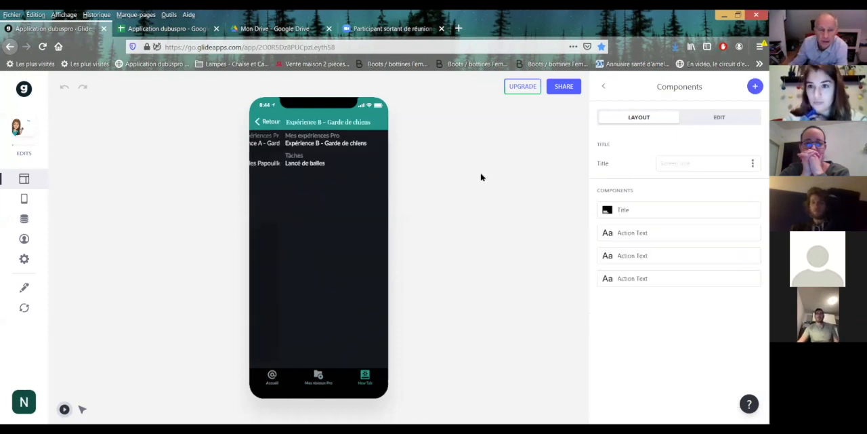
click(317, 378)
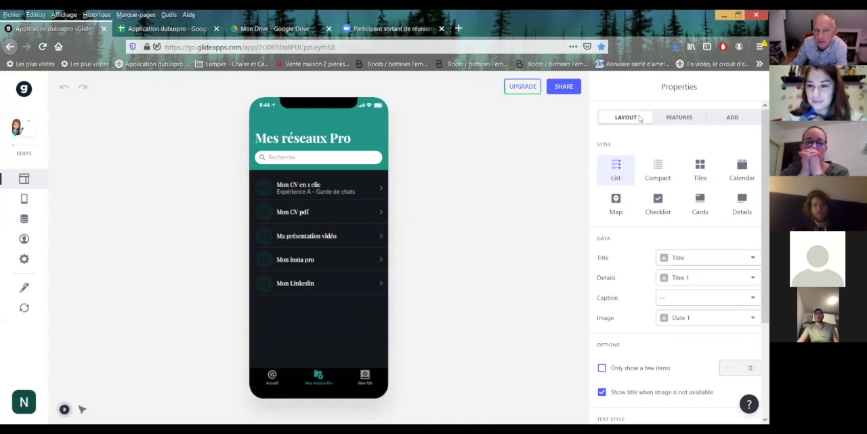
click(380, 192)
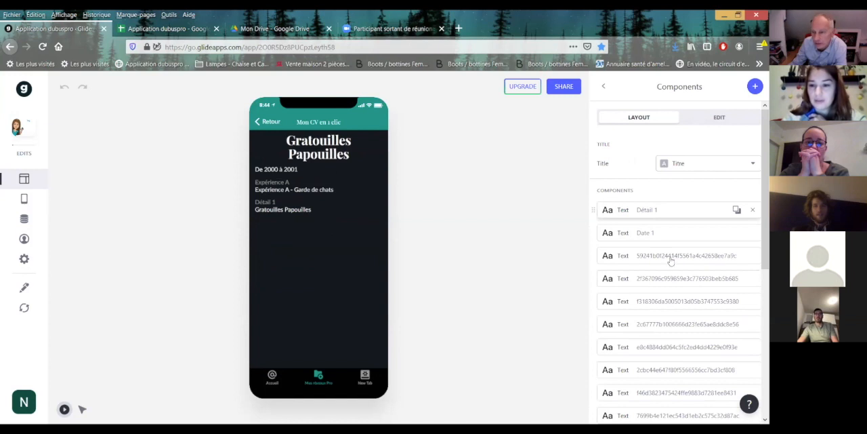
Delete the leftover components near the end of the Mon CV en 1 clic screen, including Confection de Pulls en Laine and the Expérience A action text.
scroll(756, 271, down, 5)
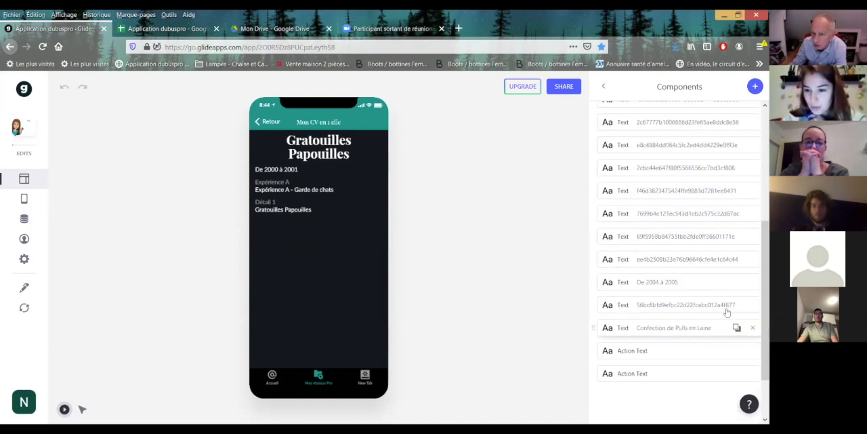
click(754, 305)
click(753, 307)
click(753, 306)
click(753, 305)
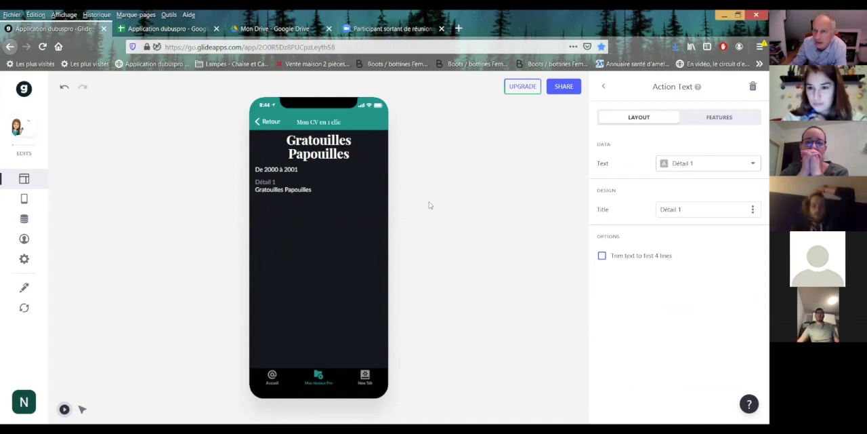
Check the Mon CV en 1 clic entry again from the Mes réseaux Pro list in the preview.
click(259, 122)
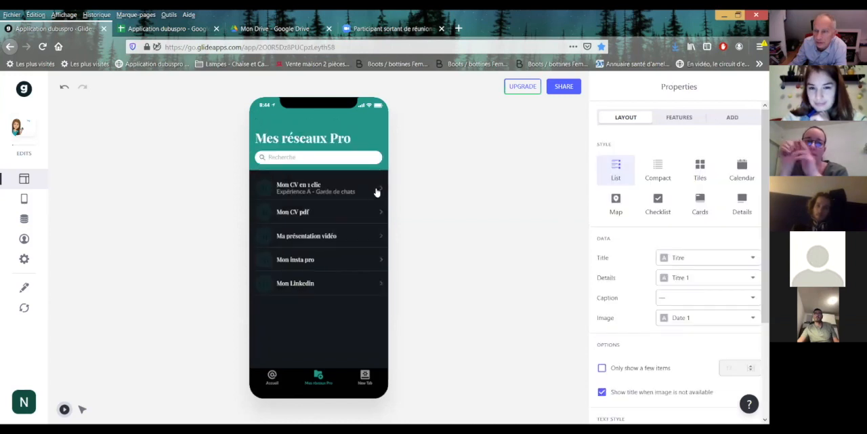
click(375, 187)
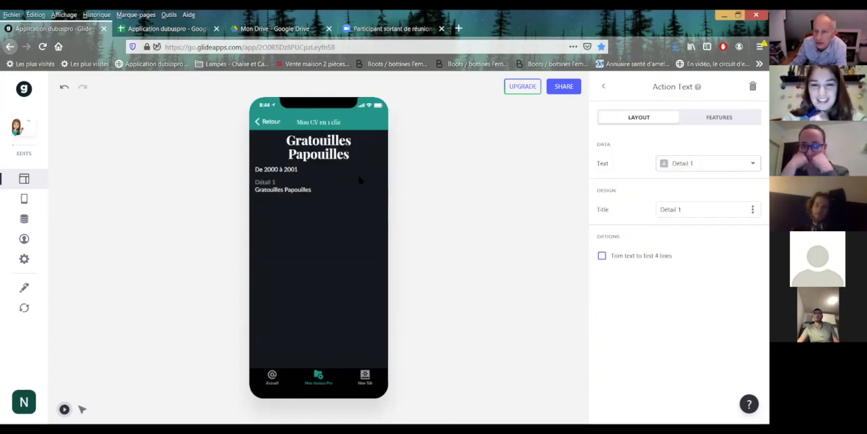
click(258, 122)
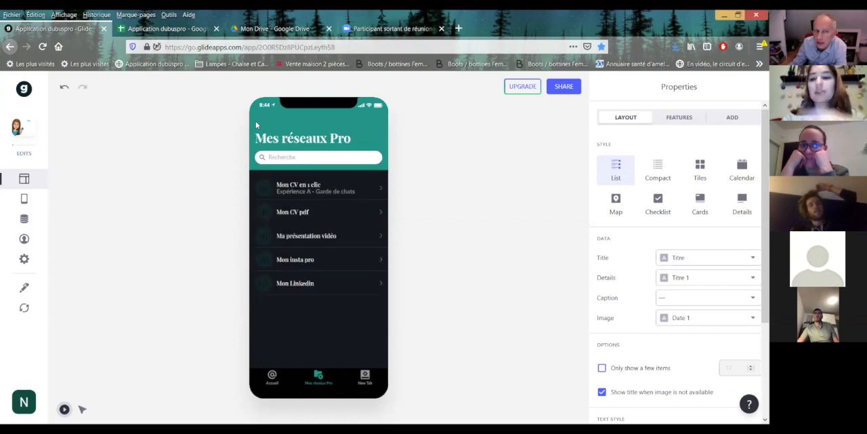
click(382, 192)
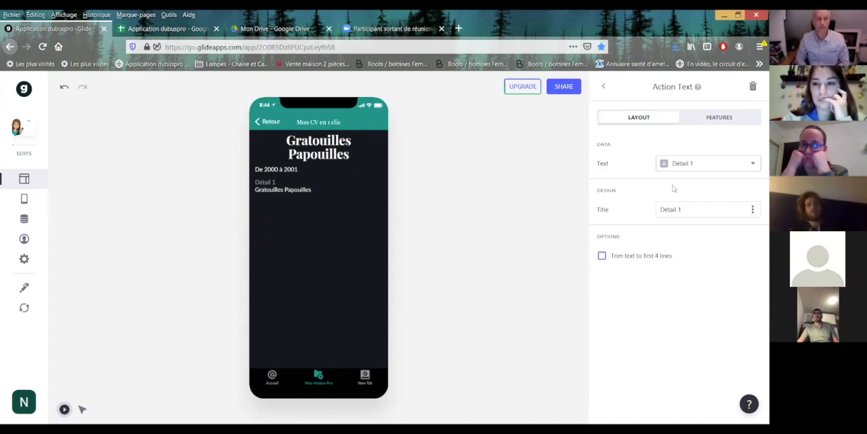
Delete the leftover text components with code-like names between Date 1 and De 2004 à 2005 on the Mon CV en 1 clic screen.
click(604, 88)
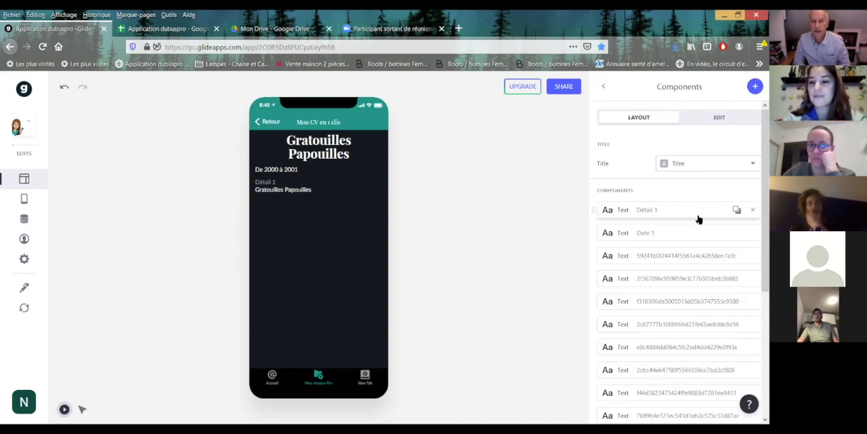
click(753, 257)
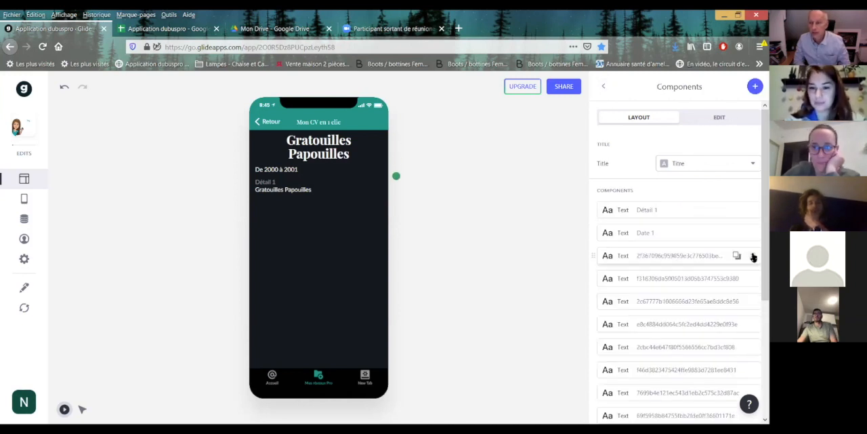
click(753, 257)
click(753, 256)
click(753, 257)
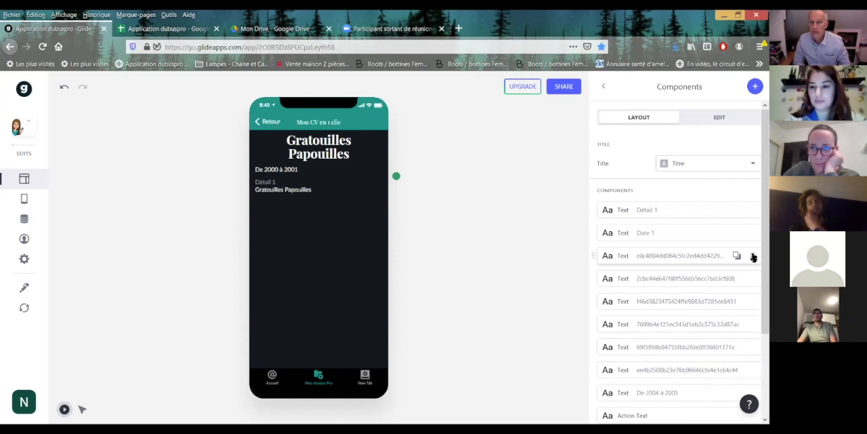
click(754, 257)
click(753, 257)
click(754, 256)
click(754, 257)
click(754, 257)
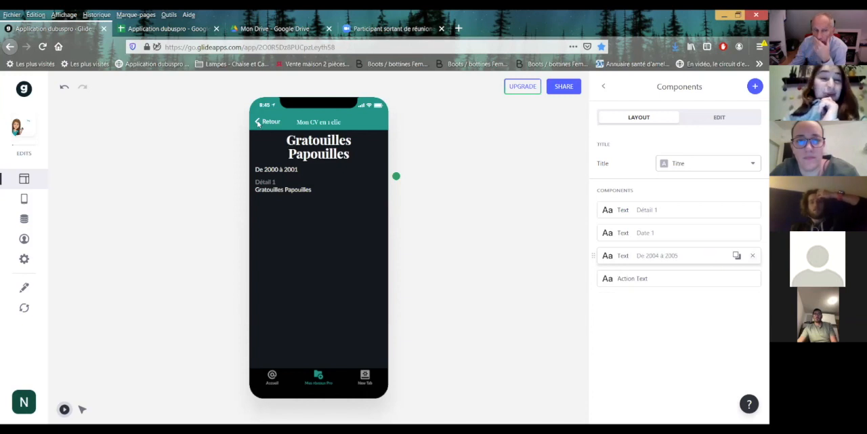
Clear the Details data of the Mes réseaux Pro list and open the Mon CV pdf entry in the preview.
click(257, 124)
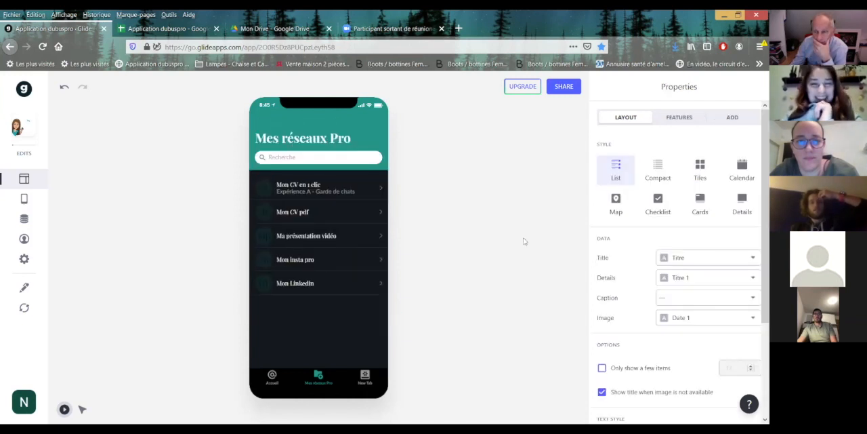
click(376, 190)
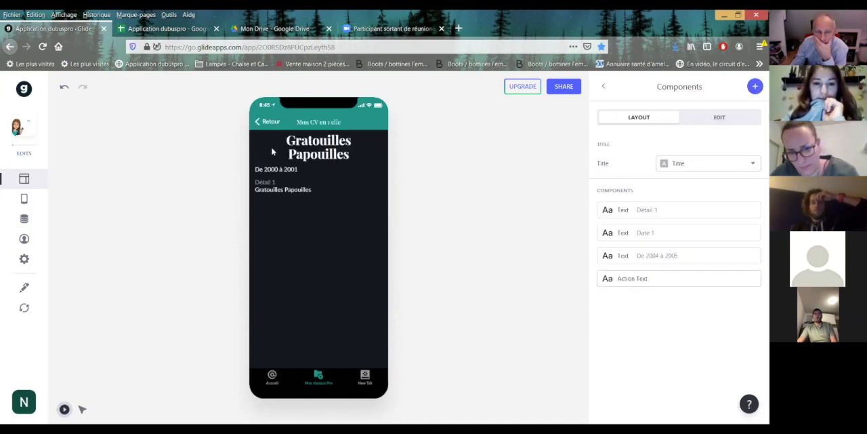
click(256, 123)
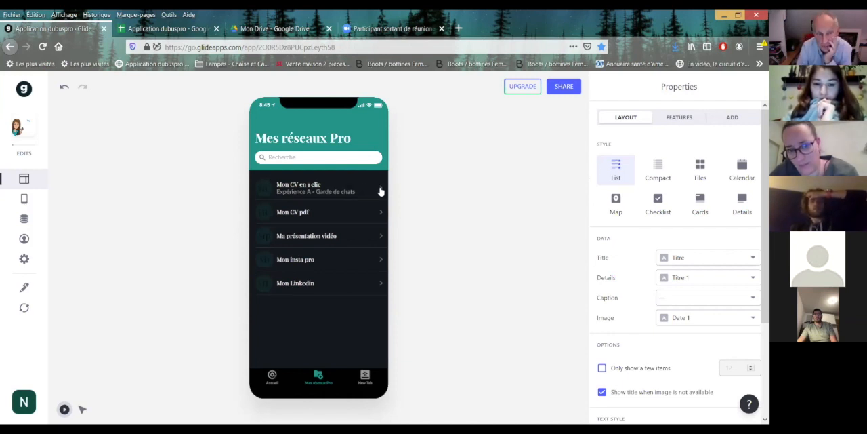
click(754, 279)
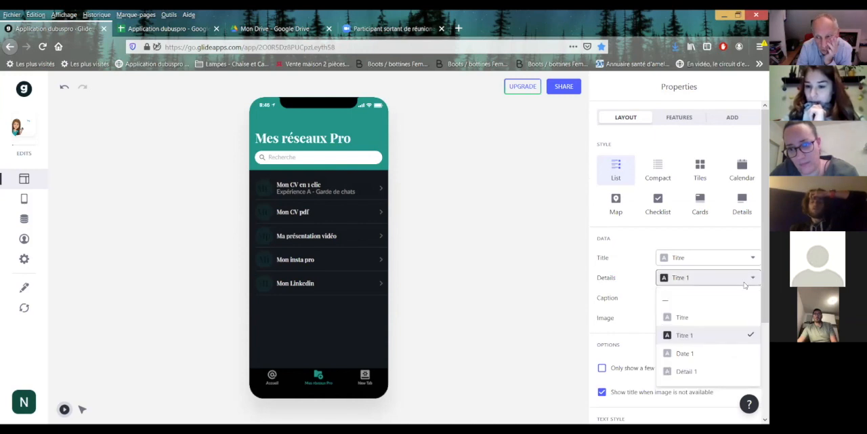
click(682, 300)
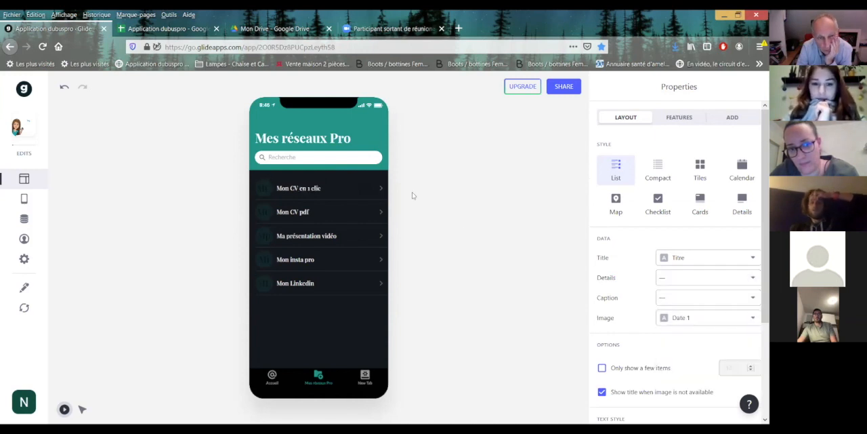
click(383, 214)
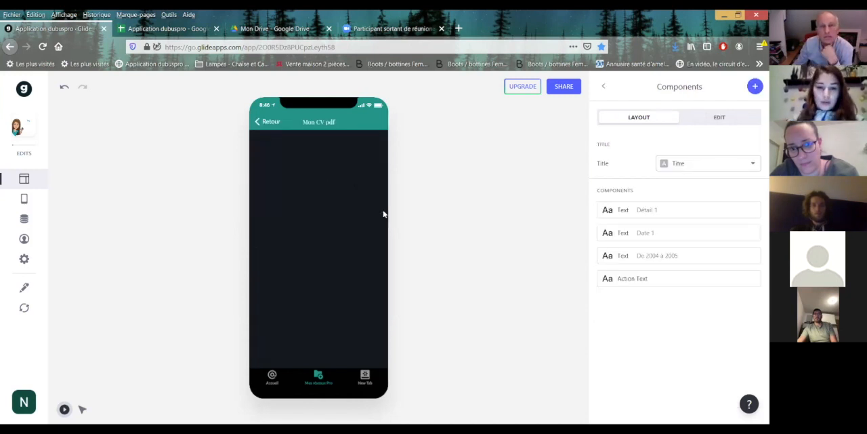
Switch to the Google Sheets source and add the headers pdf in G1 and lien in H1 of the Mes réseaux pros sheet.
click(168, 30)
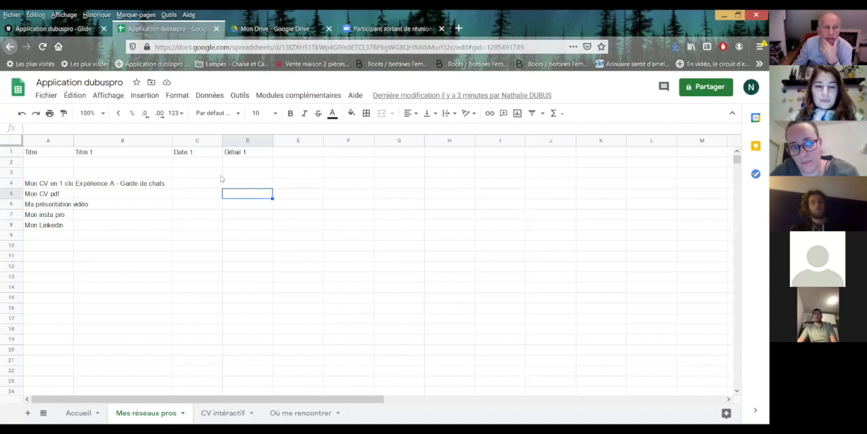
click(395, 155)
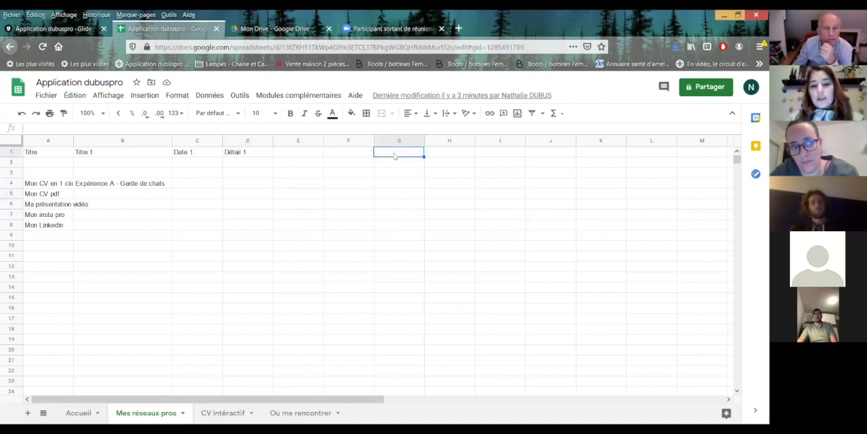
text(ppdf)
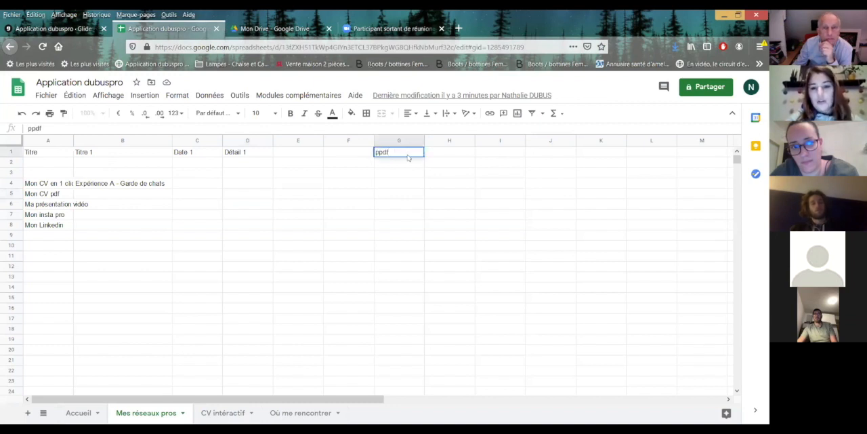
click(380, 155)
key(BackSpace)
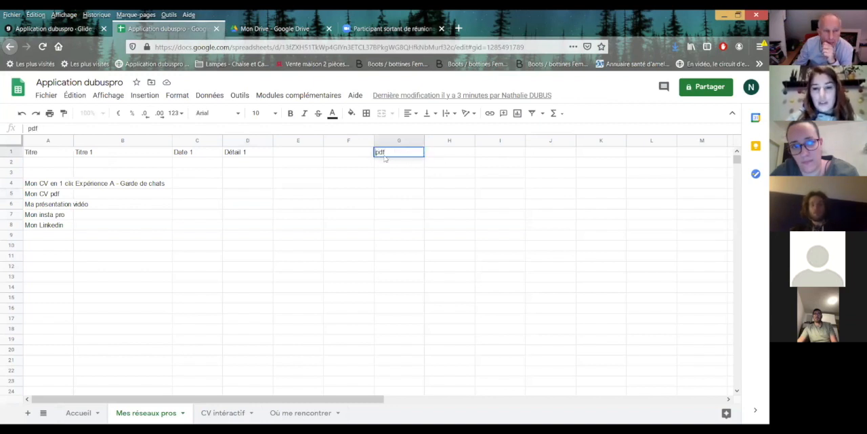
click(438, 158)
text(lien)
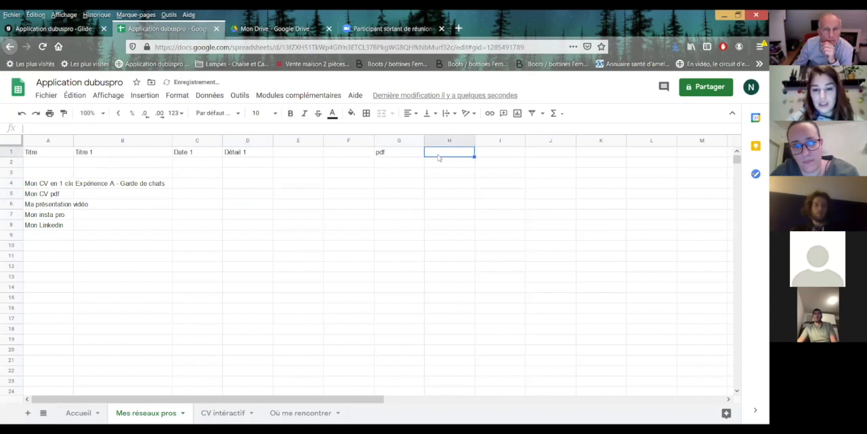
click(487, 161)
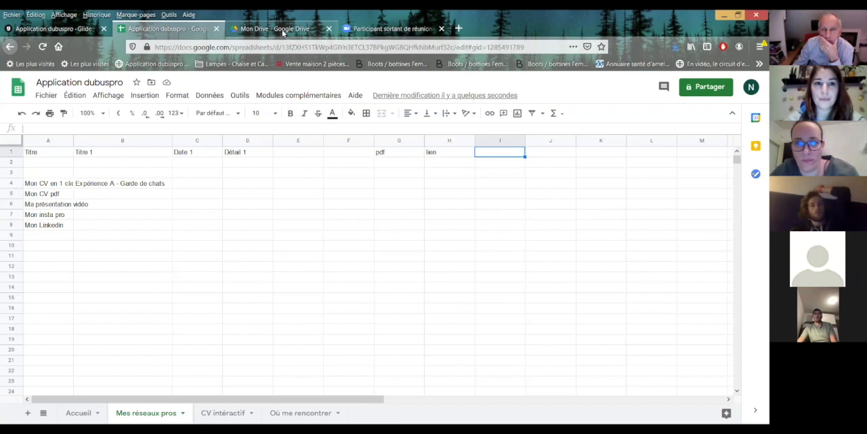
Return to Glide, reopen Application dubuspro from the app dashboard, and switch to the meeting page.
click(37, 30)
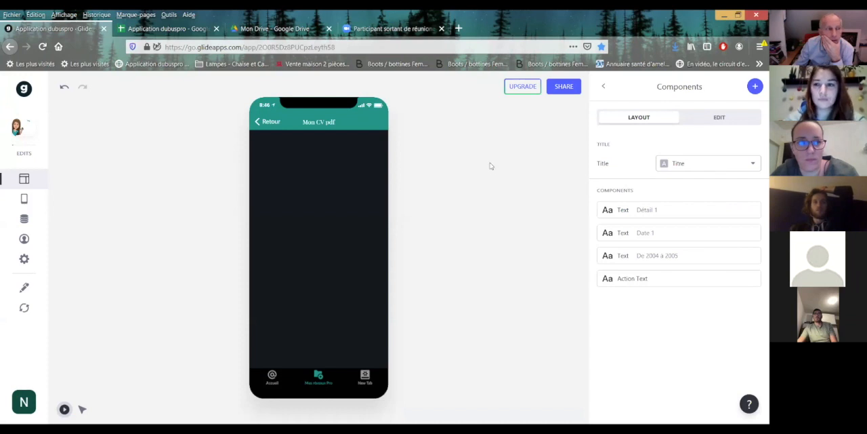
click(22, 90)
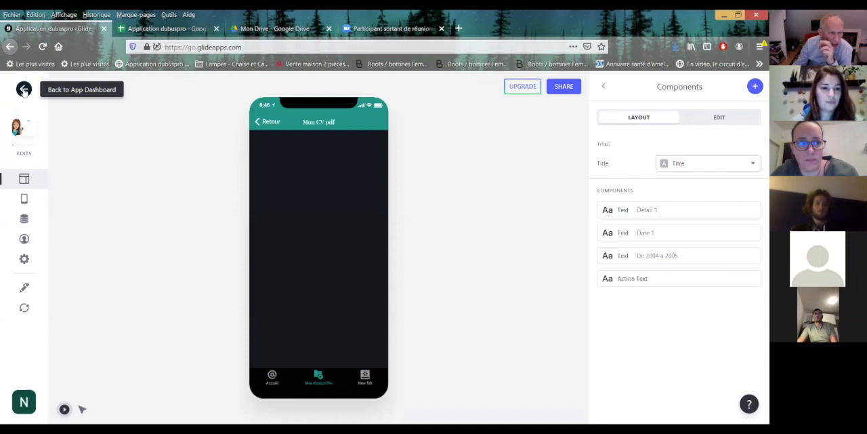
click(23, 90)
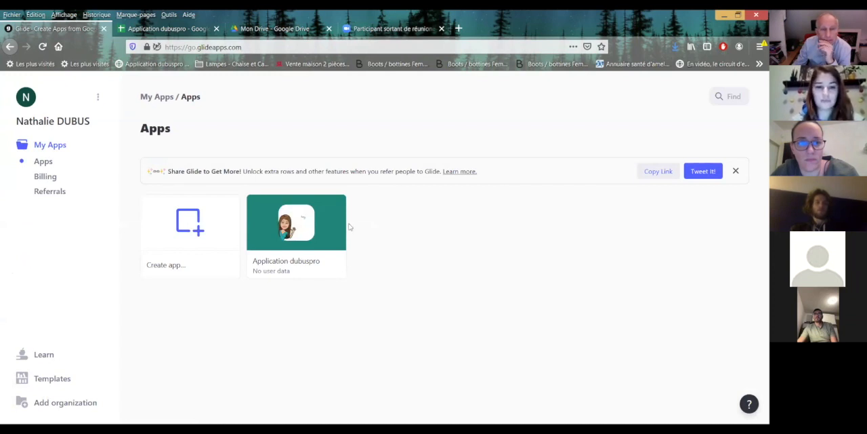
click(301, 229)
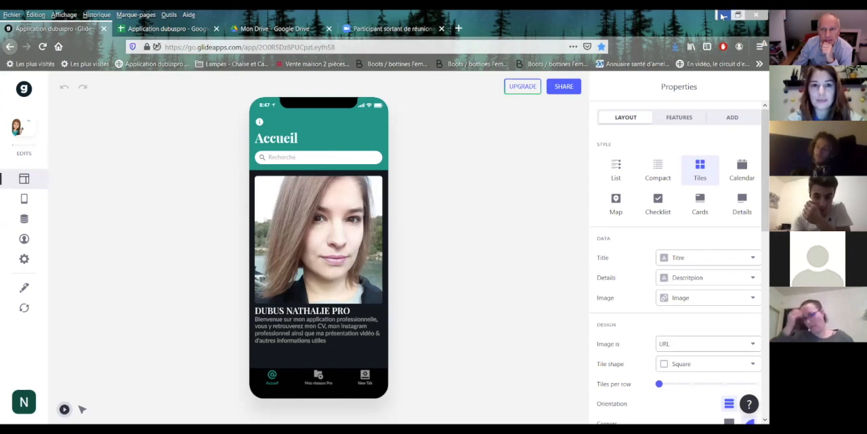
click(394, 28)
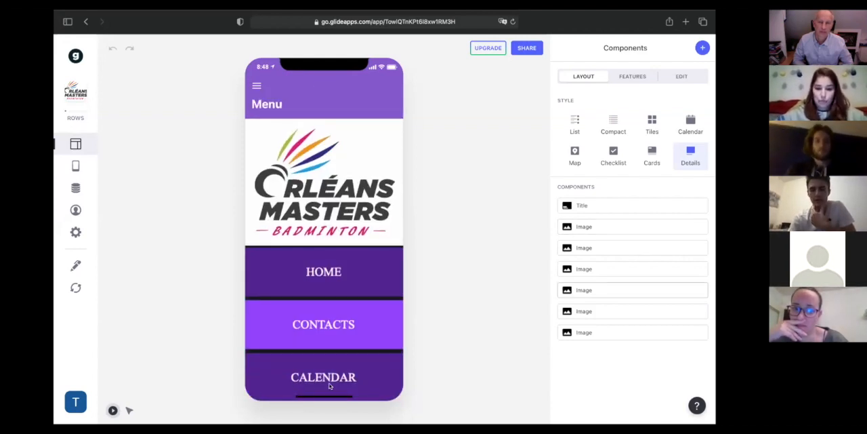
Examine the Orléans Masters app's Menu screen and its Home page in the preview, and return to the menu.
scroll(344, 293, down, 2)
scroll(345, 281, up, 1)
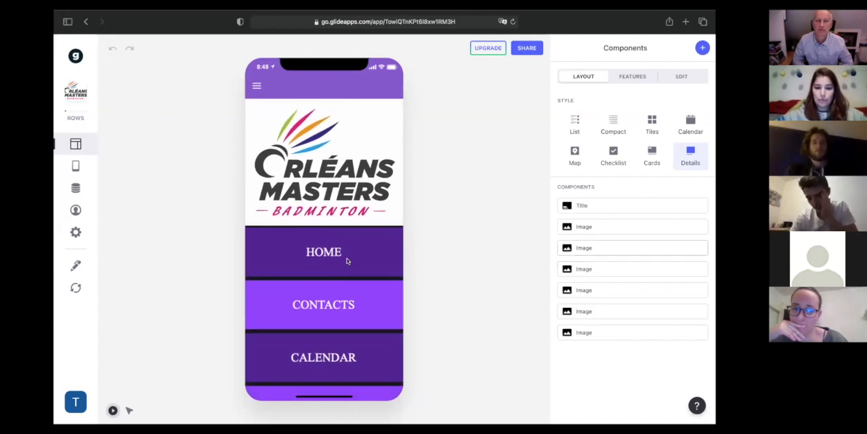
scroll(347, 261, down, 2)
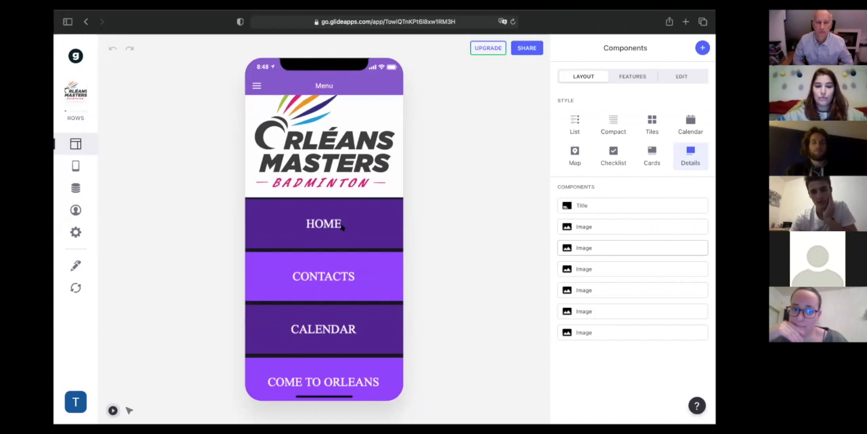
scroll(334, 163, up, 2)
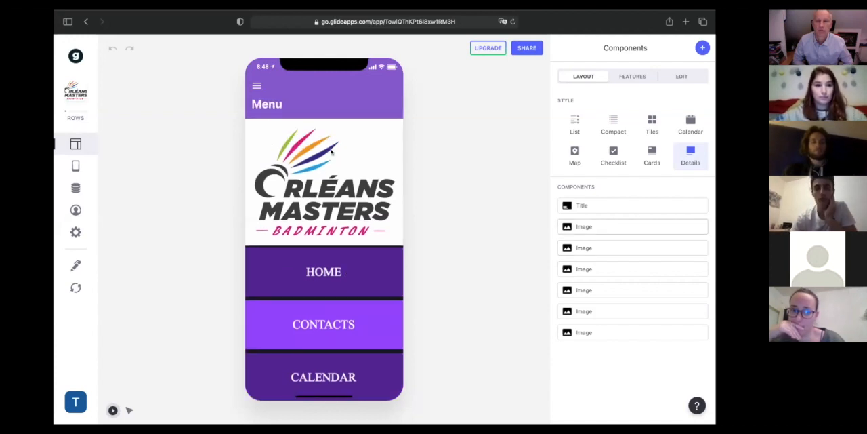
scroll(332, 271, down, 3)
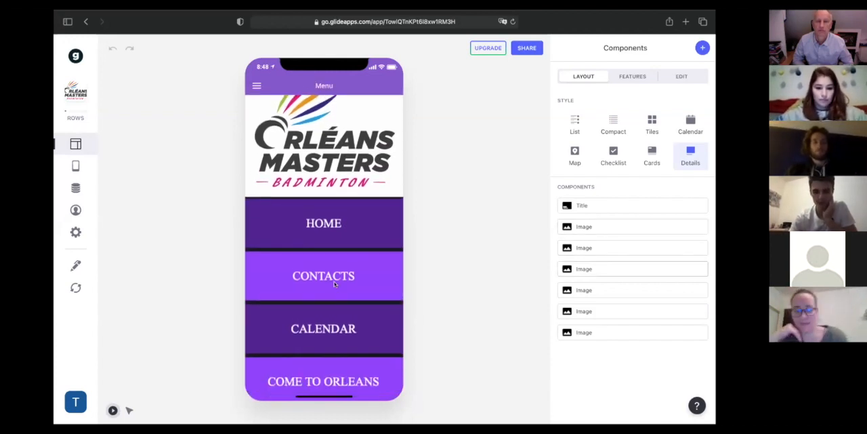
click(347, 227)
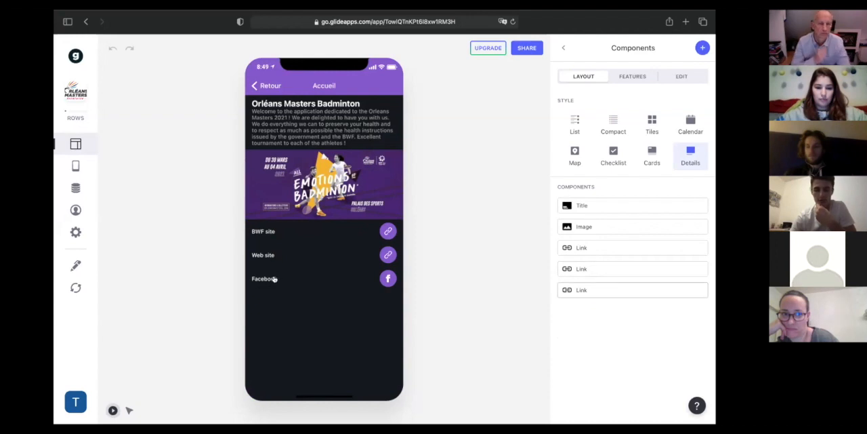
click(269, 86)
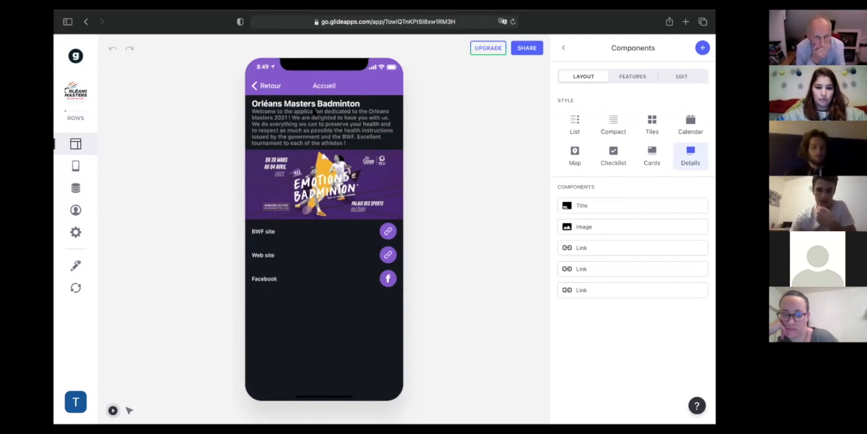
Look through the whole Contacts list in the Orléans Masters preview and go back to the menu.
click(316, 271)
scroll(316, 271, down, 3)
scroll(316, 271, up, 3)
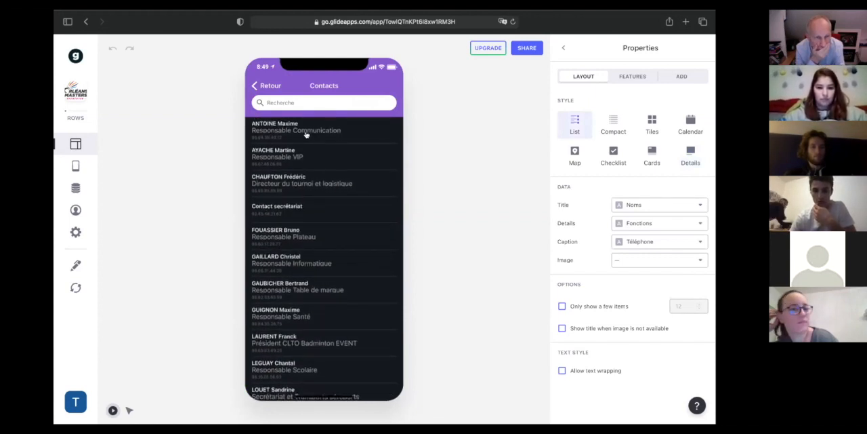
scroll(322, 132, down, 3)
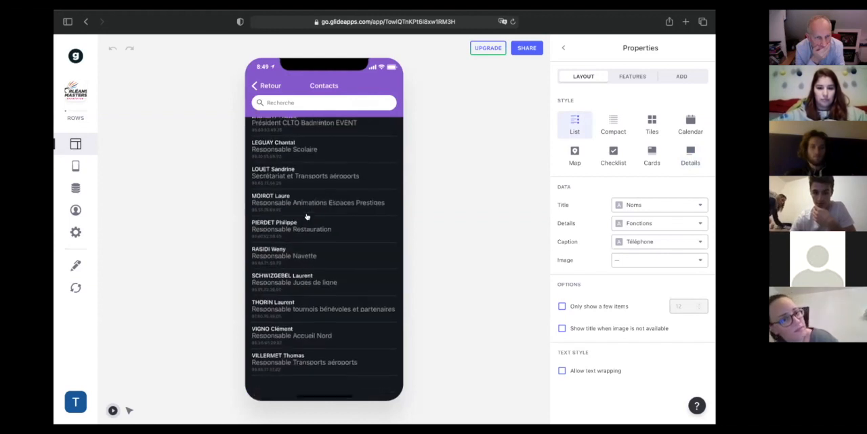
scroll(303, 179, up, 3)
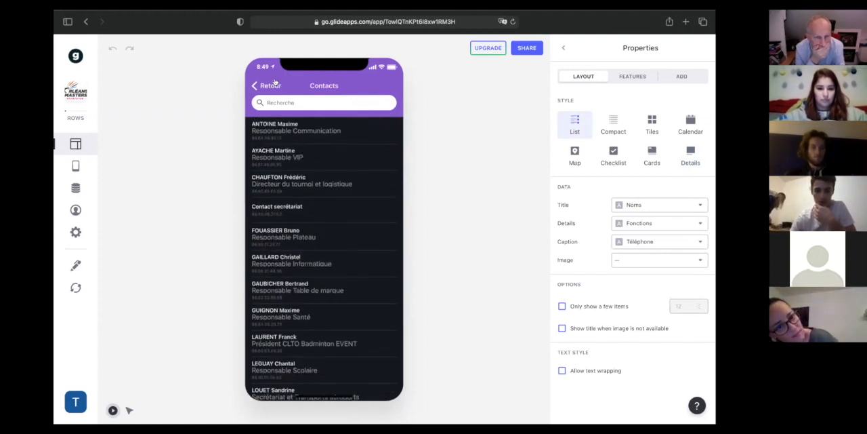
click(275, 86)
View the Calendar section, and open the first transport card, By plane, in the Come to Orleans section.
scroll(317, 264, down, 2)
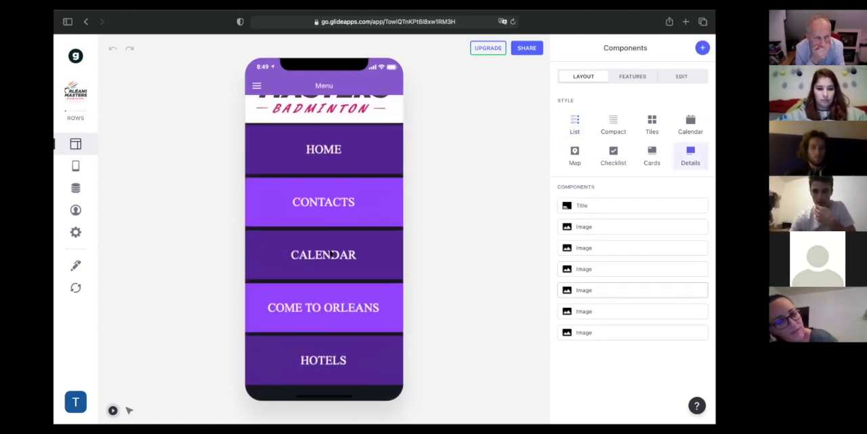
click(317, 264)
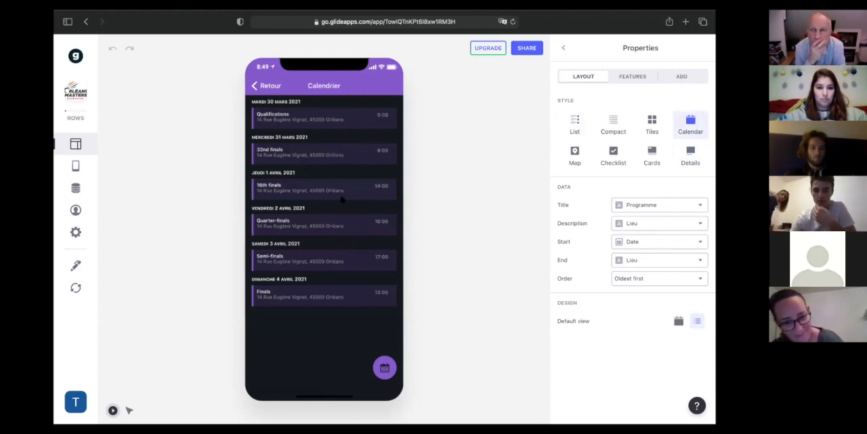
click(269, 86)
scroll(330, 240, down, 2)
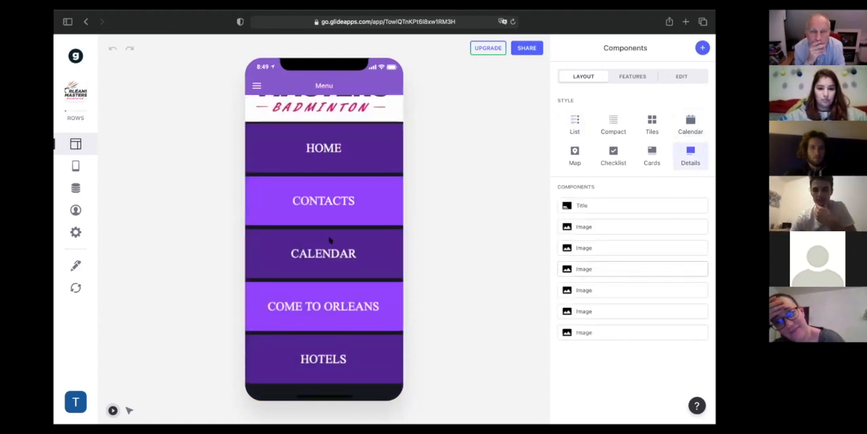
click(347, 312)
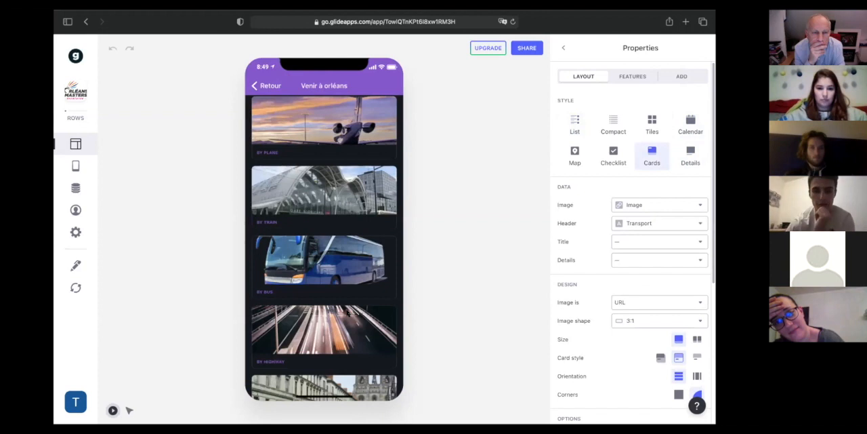
click(302, 102)
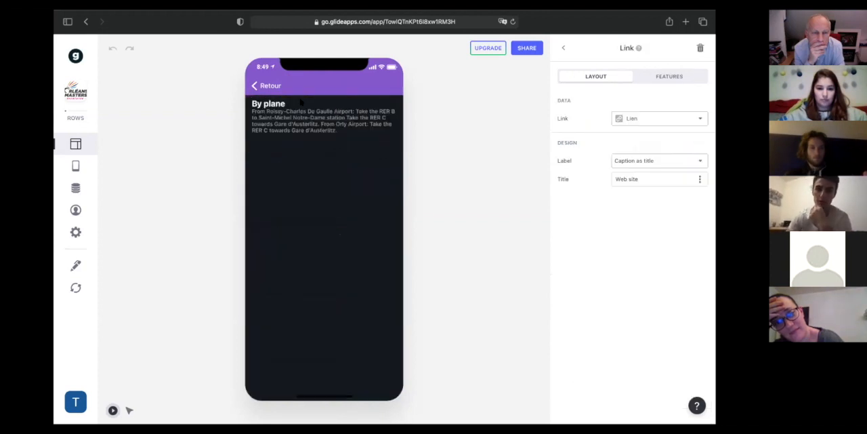
Open the By train card in the Come to Orleans section, view its linked web site, and close the site.
click(263, 86)
click(331, 193)
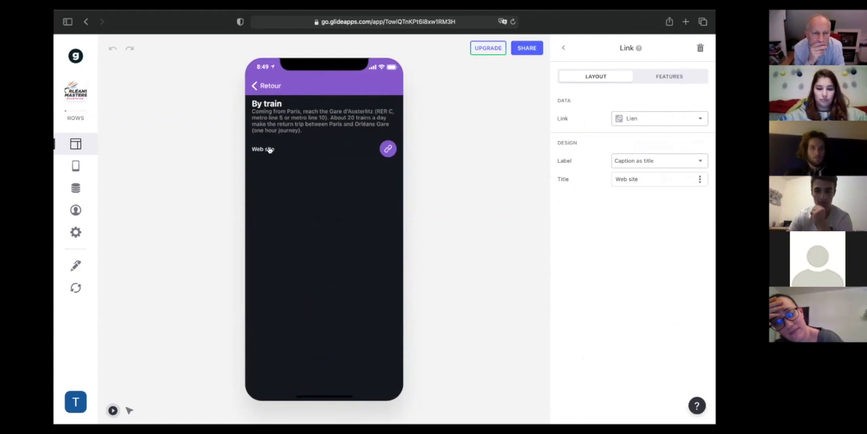
click(269, 150)
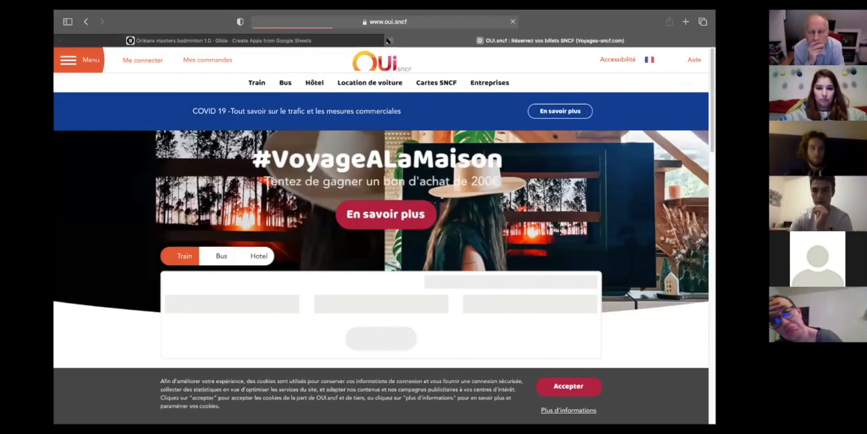
key(super+w)
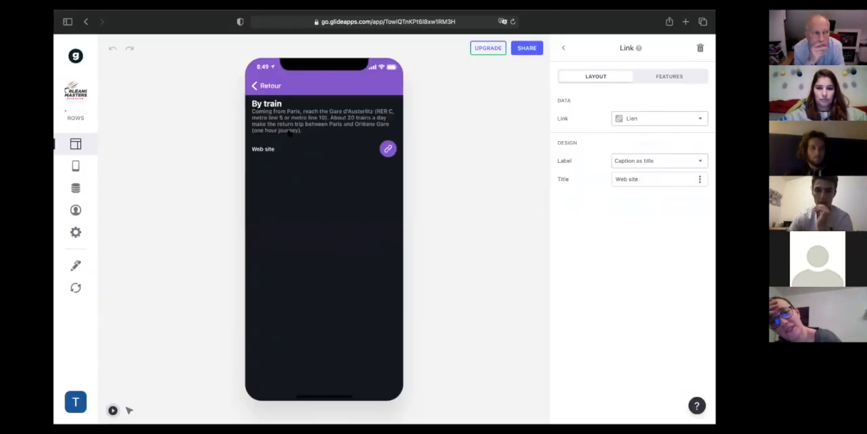
Look through the remaining transport cards down to the Orleans city map, and return to the app's menu.
click(270, 86)
scroll(332, 271, down, 5)
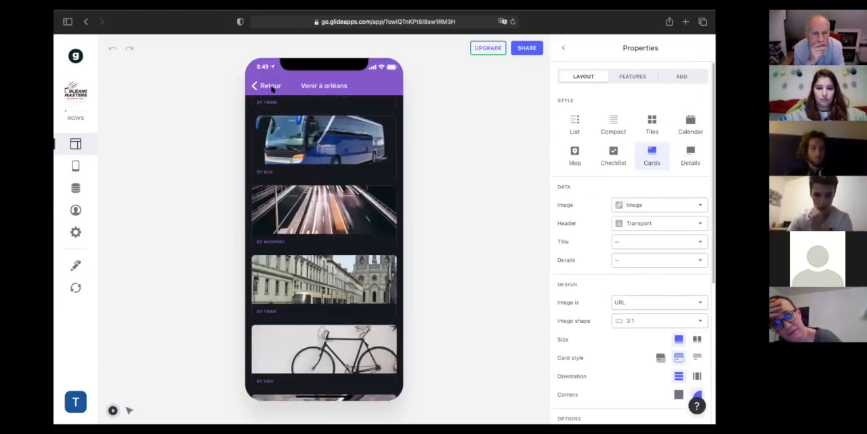
scroll(341, 286, down, 2)
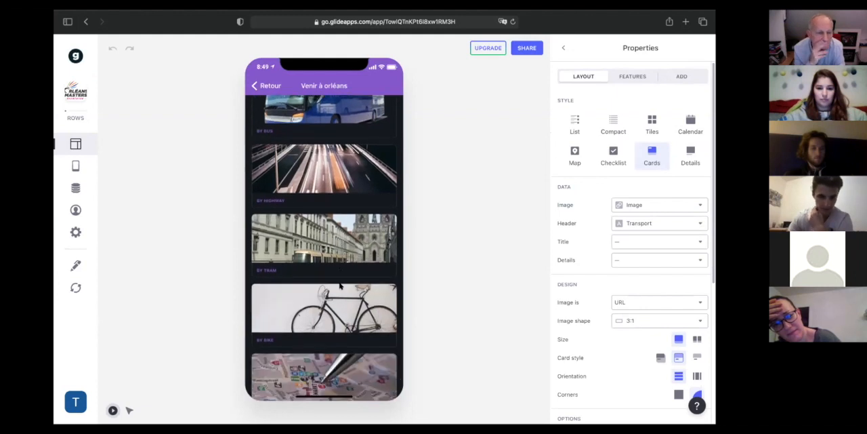
scroll(341, 287, down, 1)
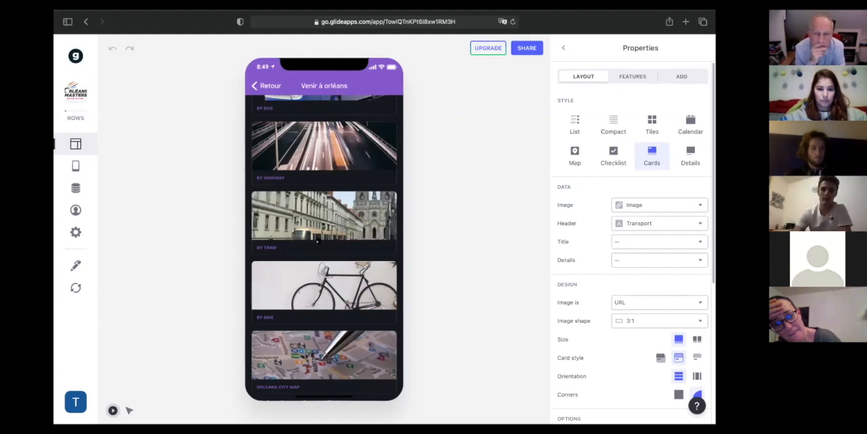
click(269, 86)
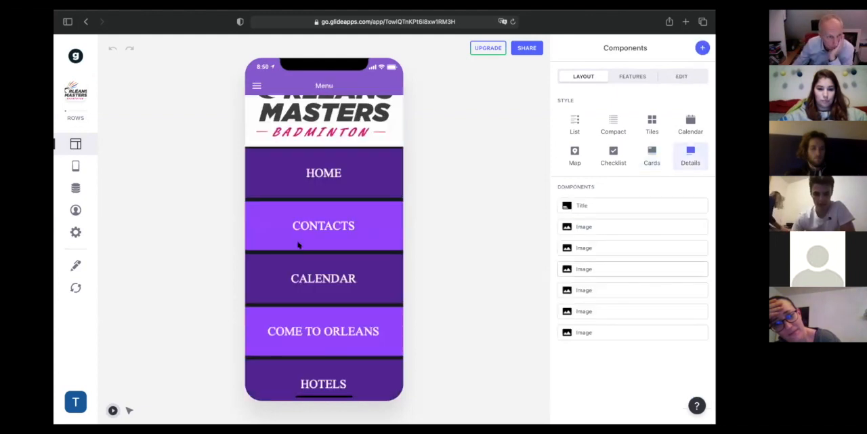
View the IBIS Orléans centre gare hotel in the Hotels section, open its map in Plans, and return to the menu.
click(345, 369)
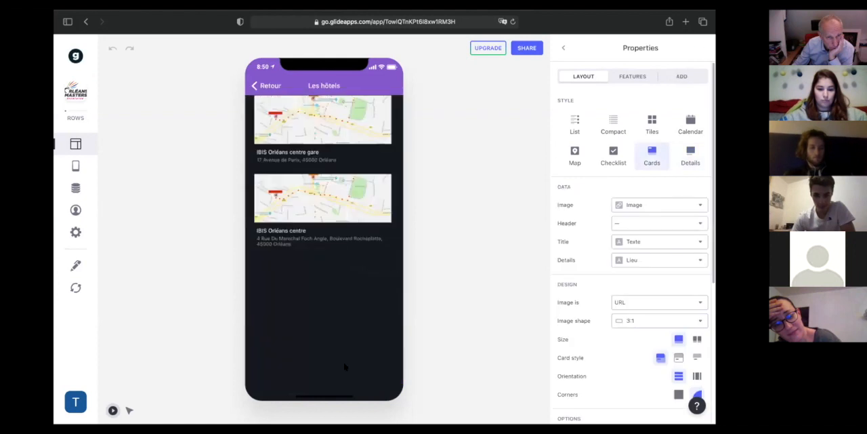
click(337, 126)
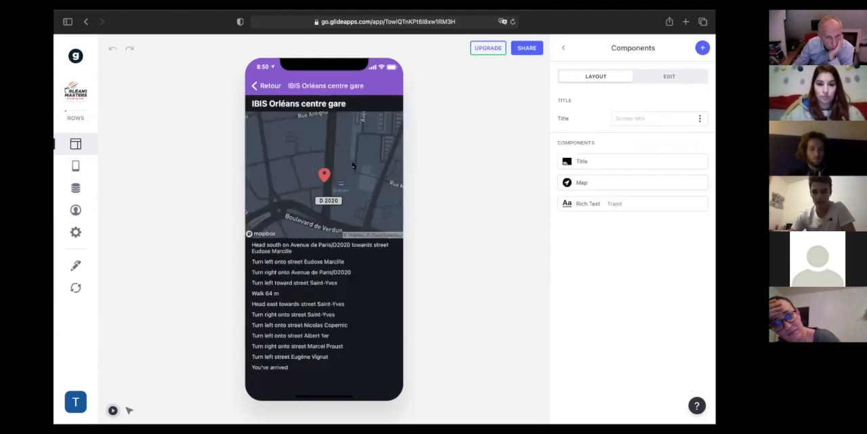
click(352, 166)
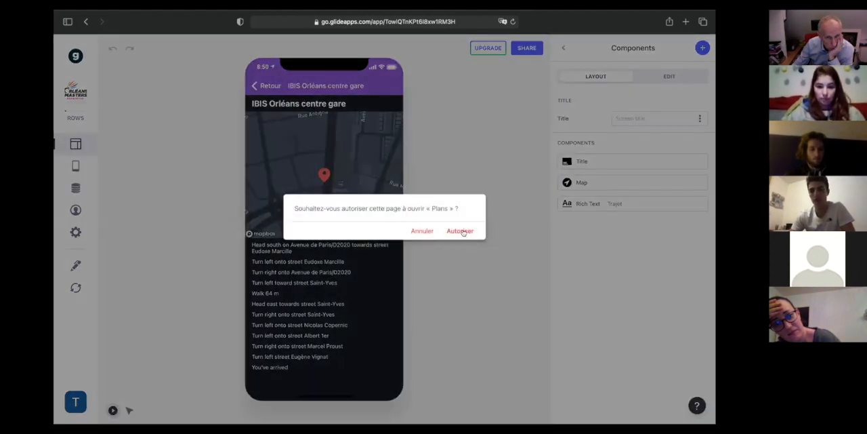
click(460, 231)
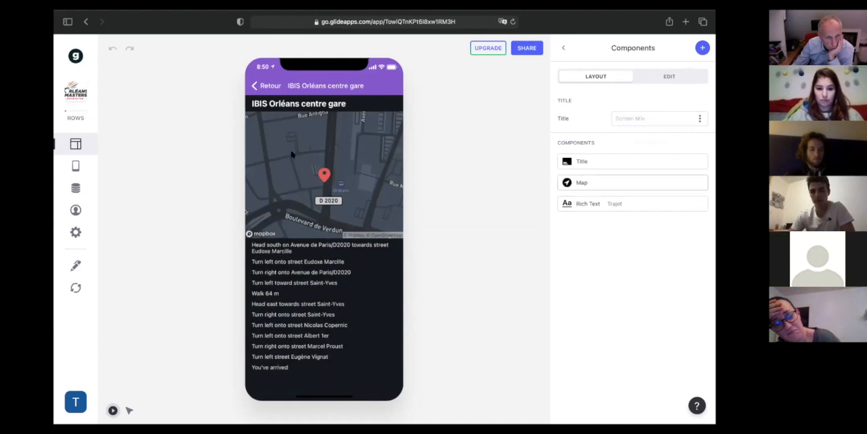
click(268, 86)
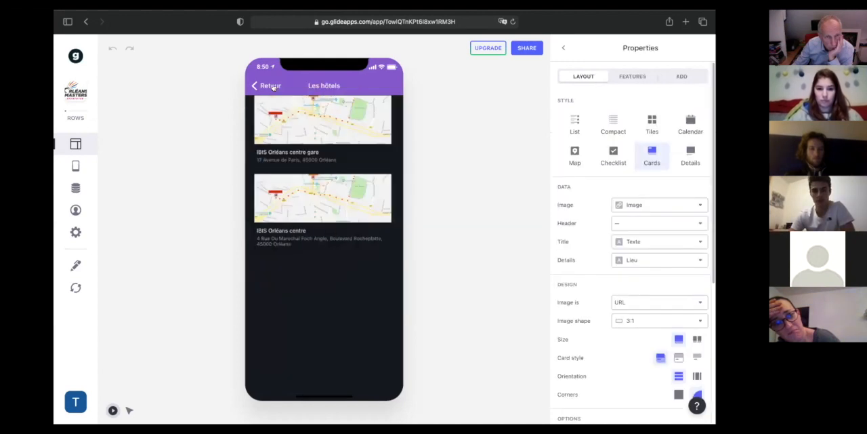
click(271, 86)
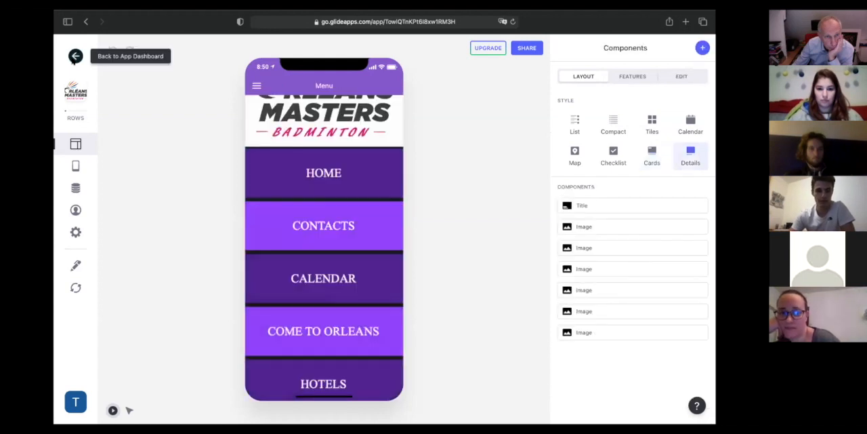
Look through all five sections of the other Orléans Masters app listed on the app dashboard, and return to the dashboard.
click(75, 55)
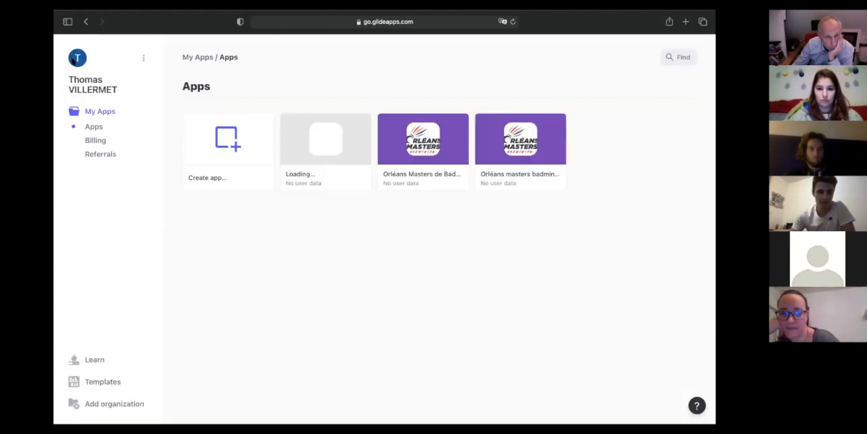
click(453, 148)
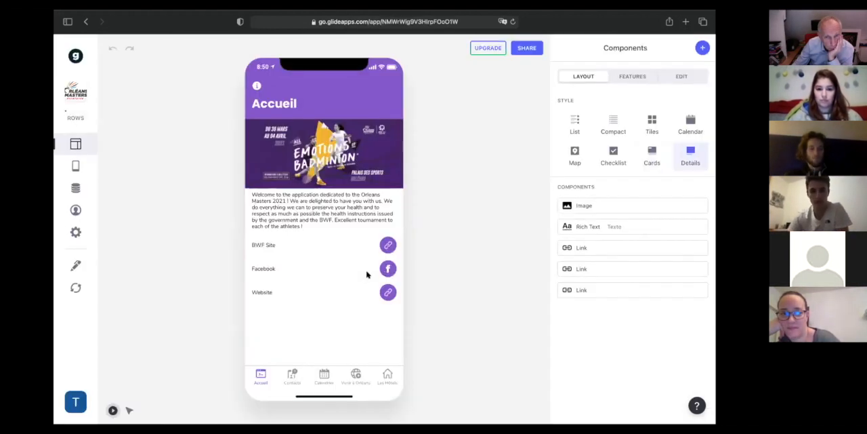
click(291, 383)
click(324, 379)
click(356, 378)
click(387, 377)
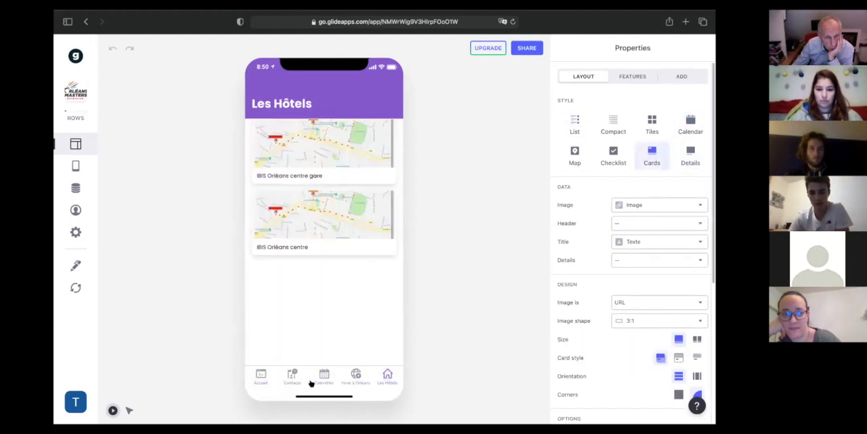
click(261, 378)
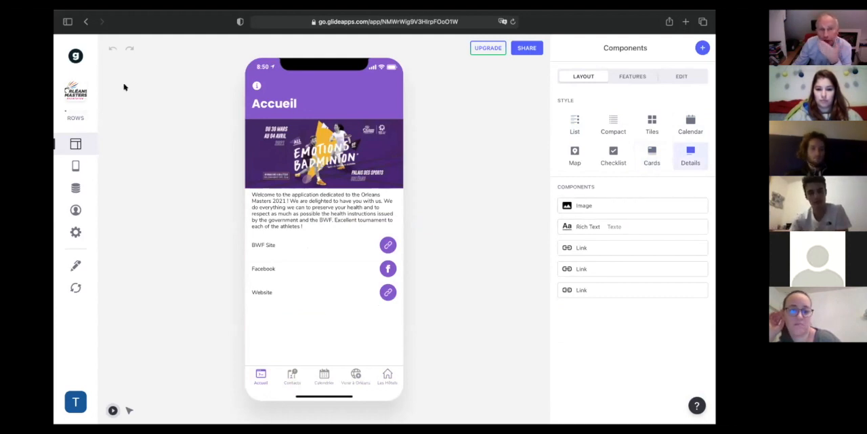
click(99, 54)
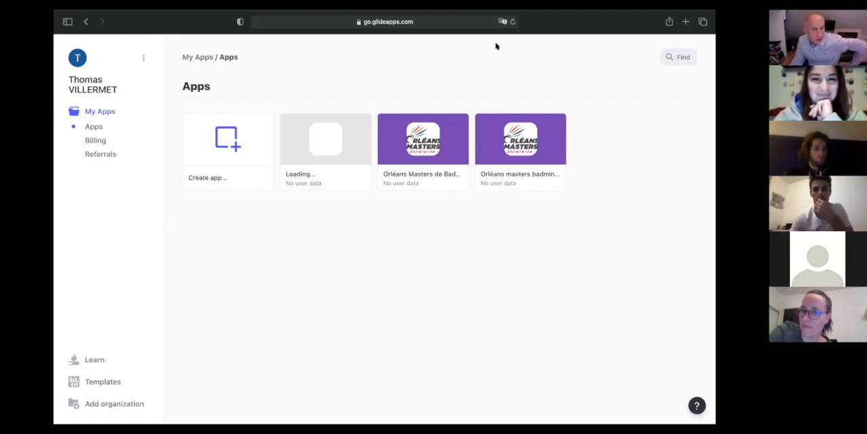
mouse_move(476, 19)
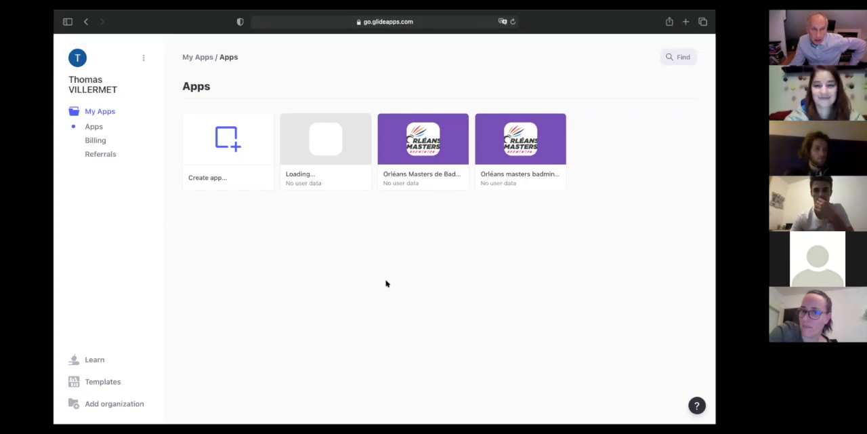